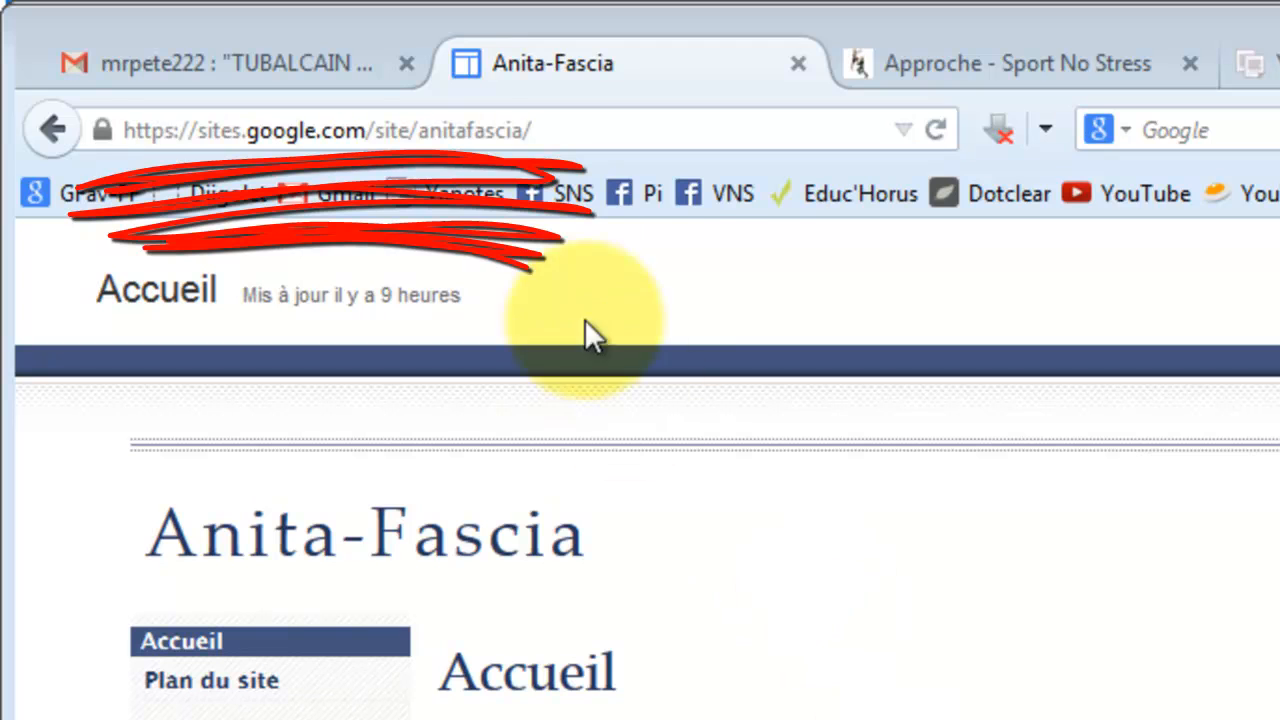
Go through Gérer le site to the Partage et autorisations page showing link read access.
{"action": "left_click", "coordinate": [556, 130]}
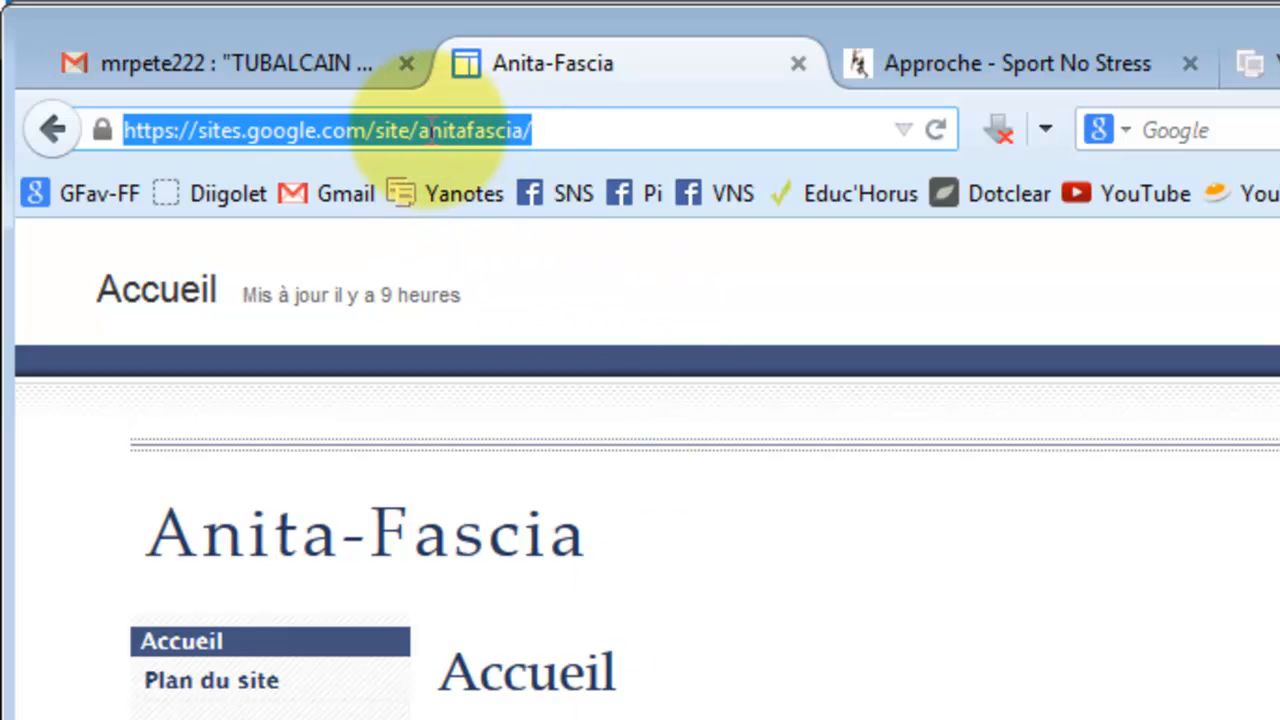
{"action": "left_click", "coordinate": [548, 131]}
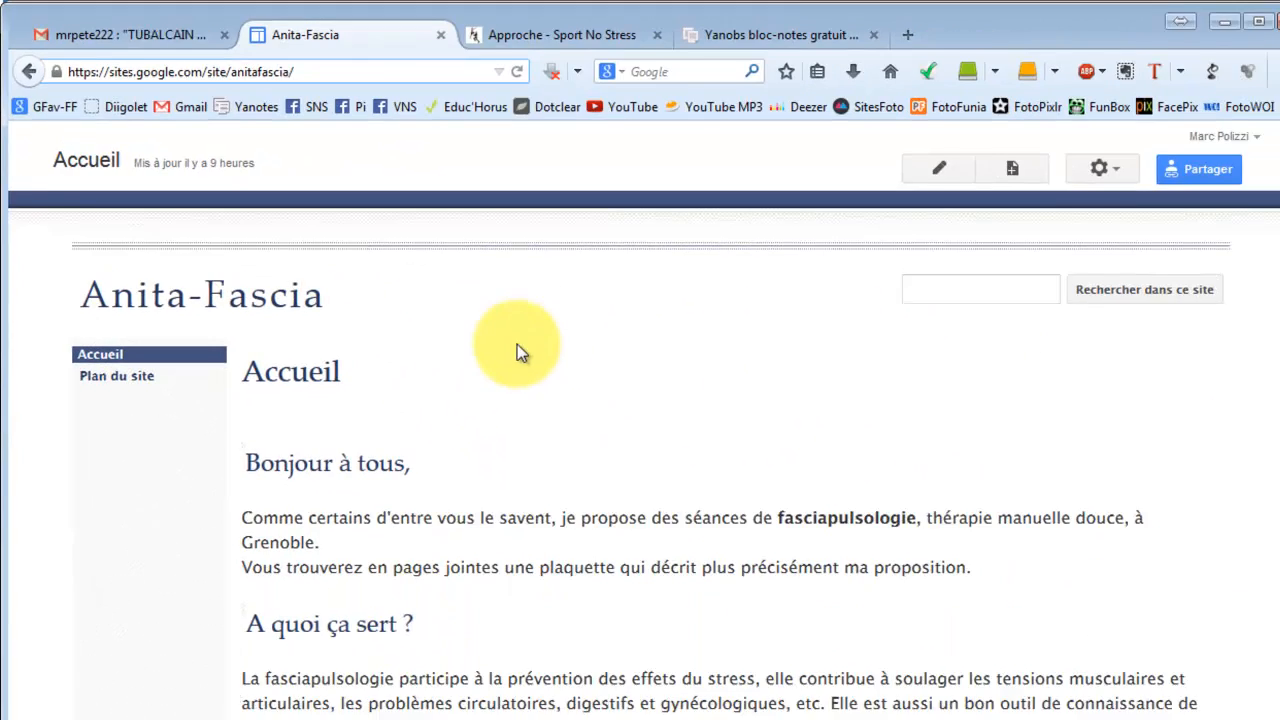
{"action": "left_click", "coordinate": [1086, 168]}
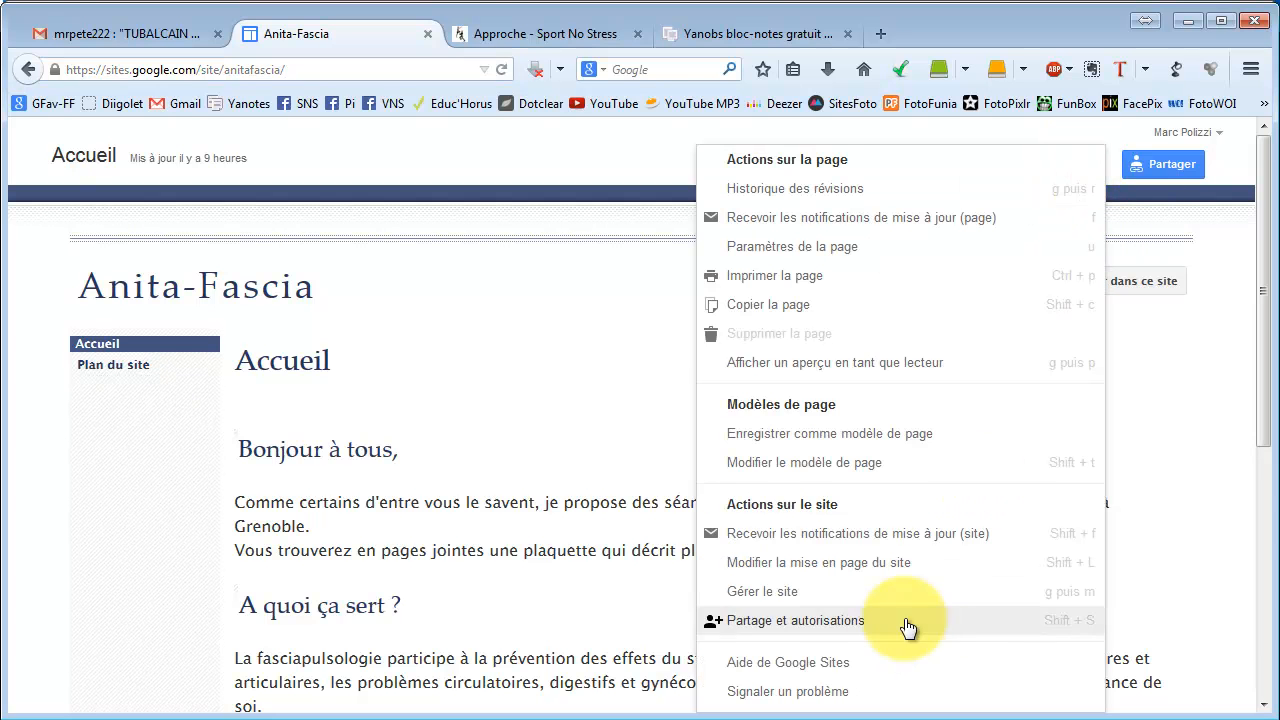
{"action": "left_click", "coordinate": [867, 591]}
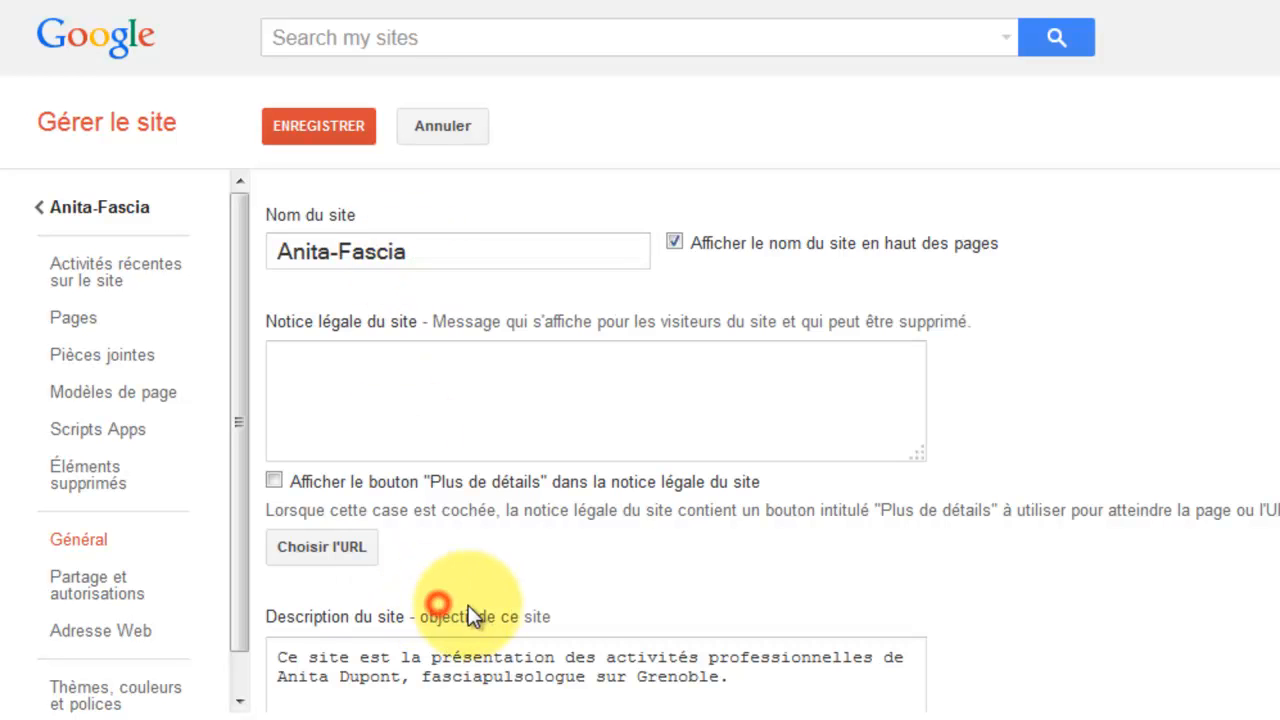
{"action": "scroll", "coordinate": [652, 551], "scroll_direction": "down", "scroll_amount": 3}
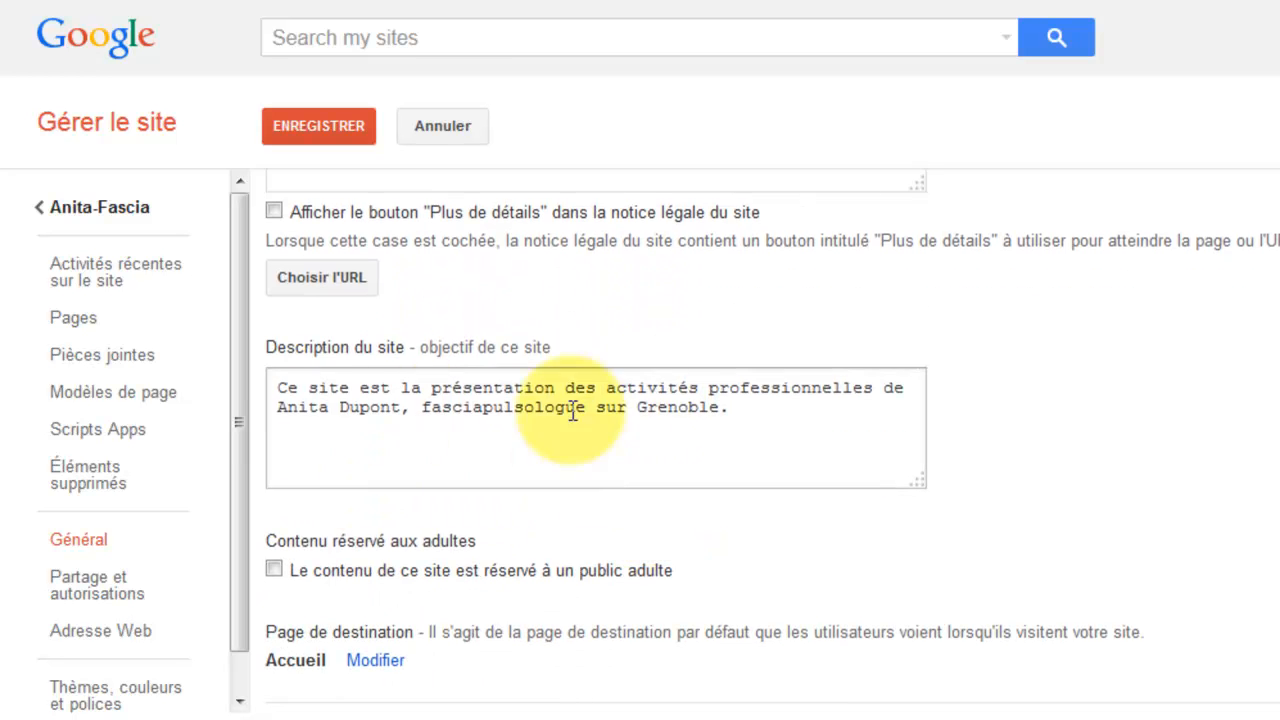
{"action": "scroll", "coordinate": [497, 444], "scroll_direction": "down", "scroll_amount": 1}
{"action": "scroll", "coordinate": [497, 444], "scroll_direction": "down", "scroll_amount": 1}
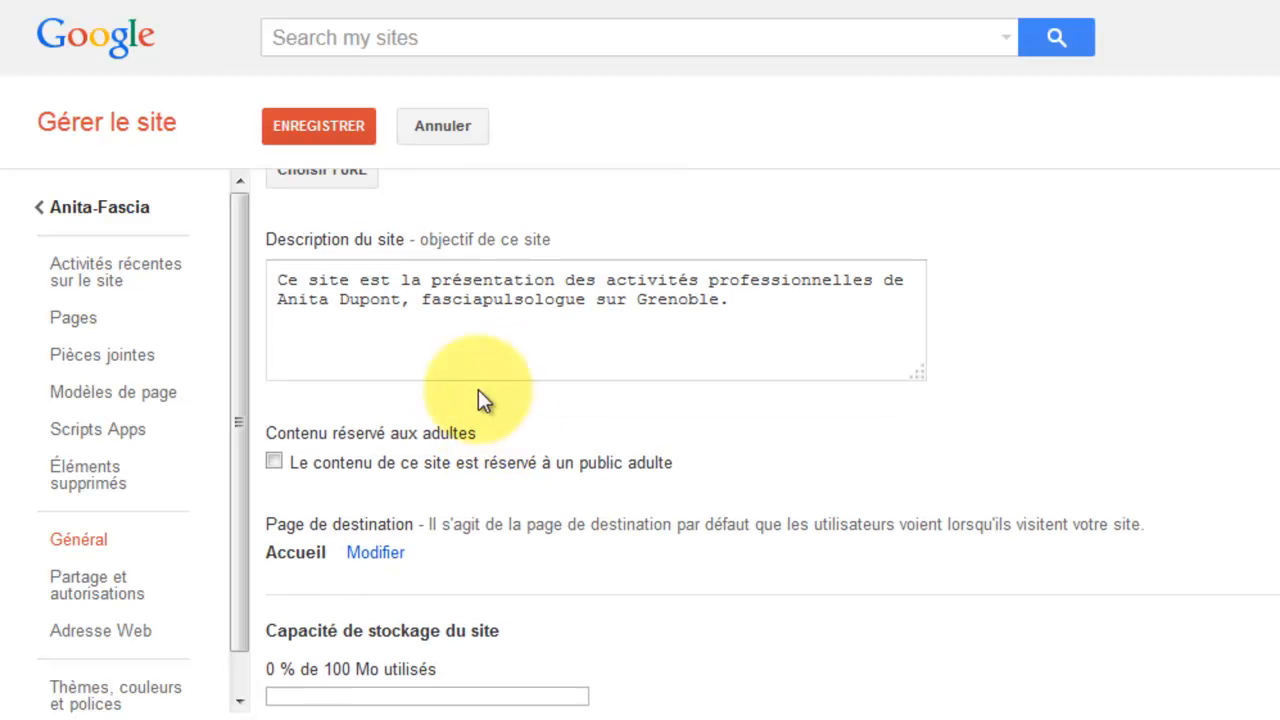
{"action": "scroll", "coordinate": [699, 351], "scroll_direction": "down", "scroll_amount": 4}
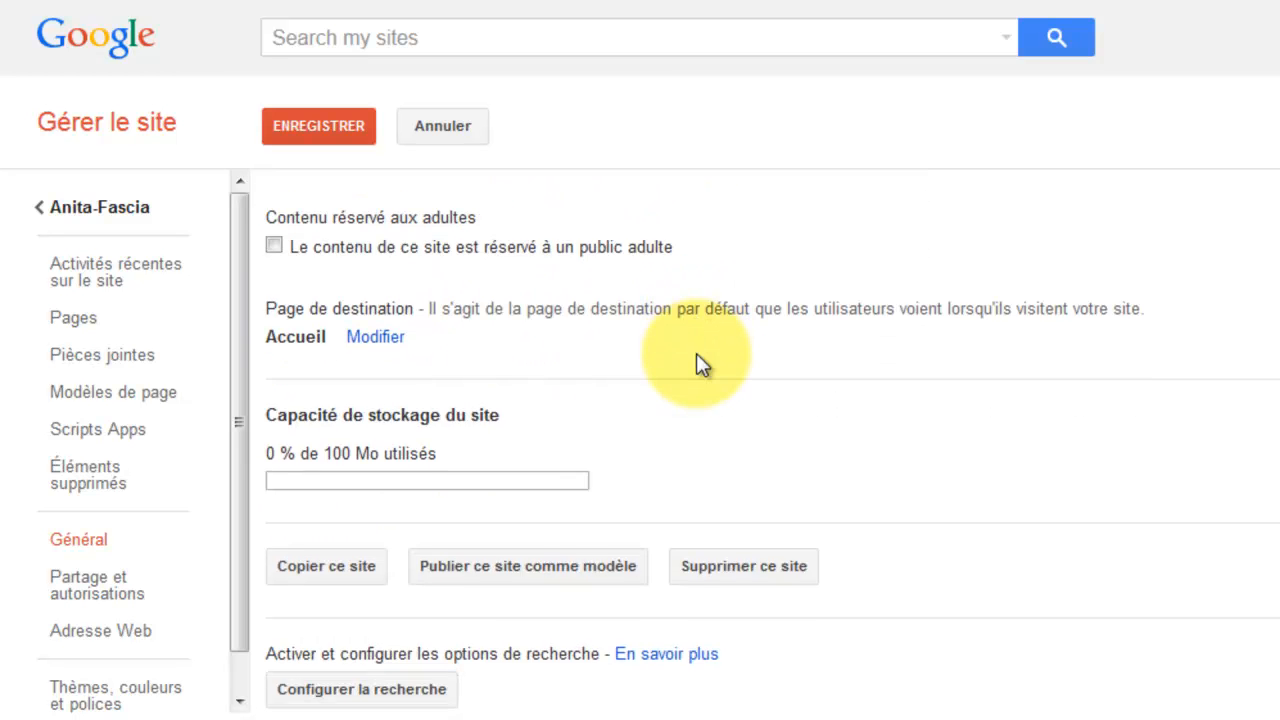
{"action": "left_click", "coordinate": [122, 582]}
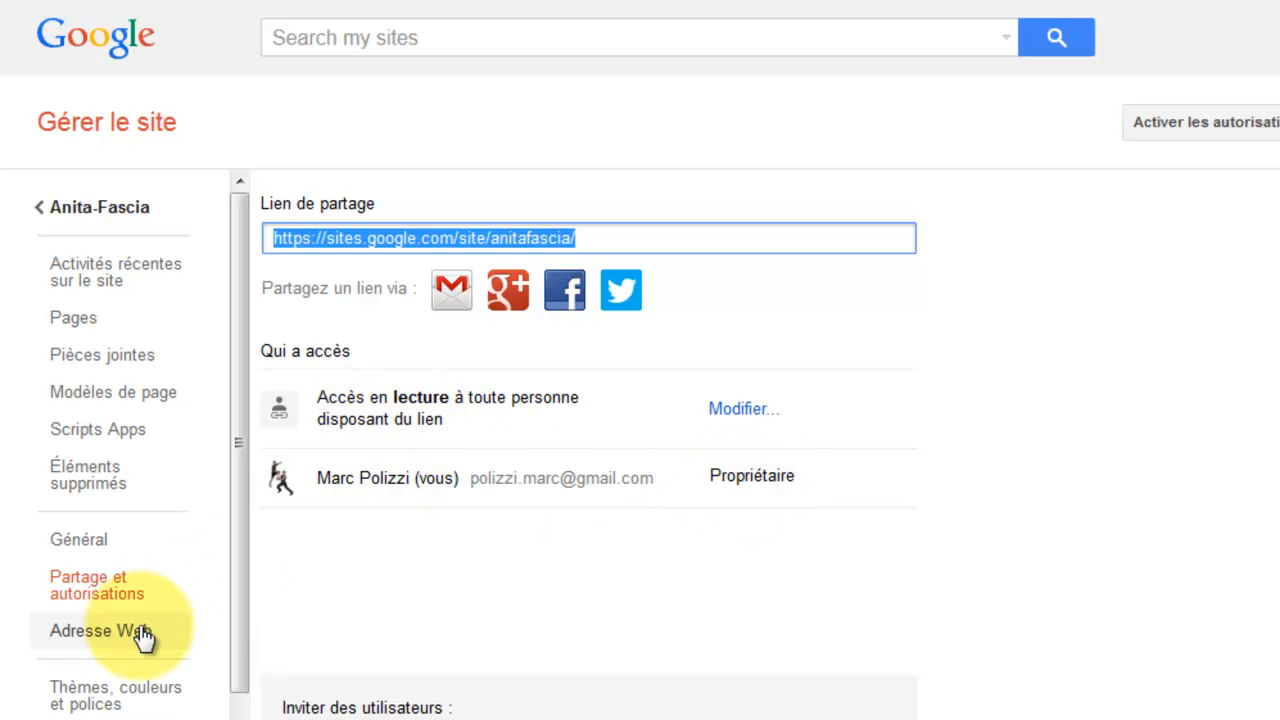
Look over Thèmes, couleurs et polices, then follow the Anita-Fascia link back to the site.
{"action": "left_click", "coordinate": [130, 707]}
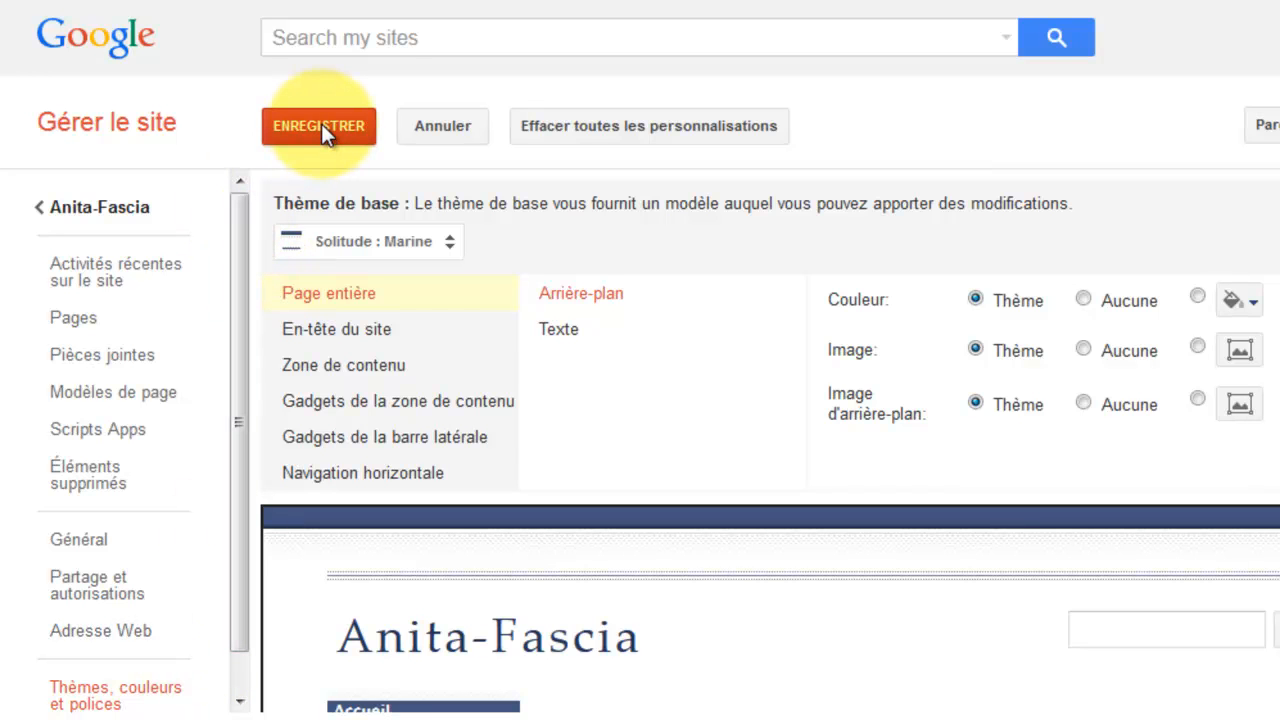
{"action": "left_click", "coordinate": [116, 212]}
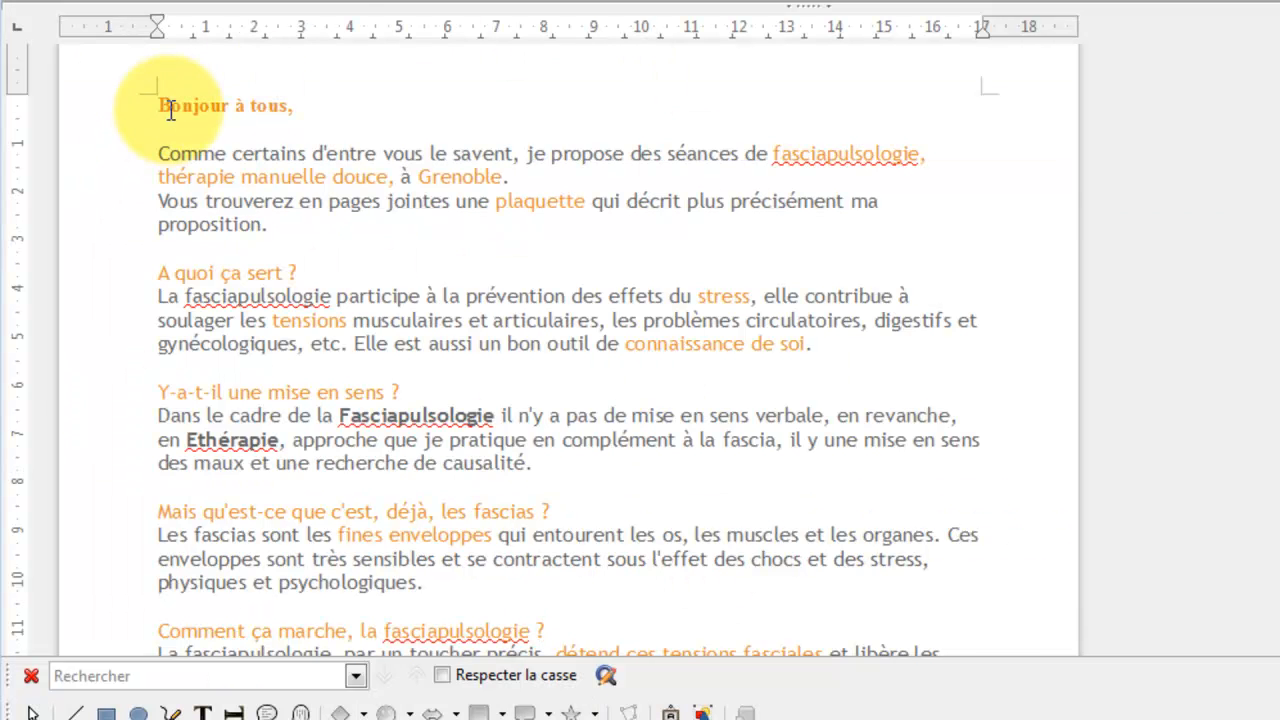
Select all the flyer text from 'Bonjour à tous' to the last paragraph and copy it.
{"action": "left_click_drag", "start_coordinate": [158, 104], "coordinate": [631, 503]}
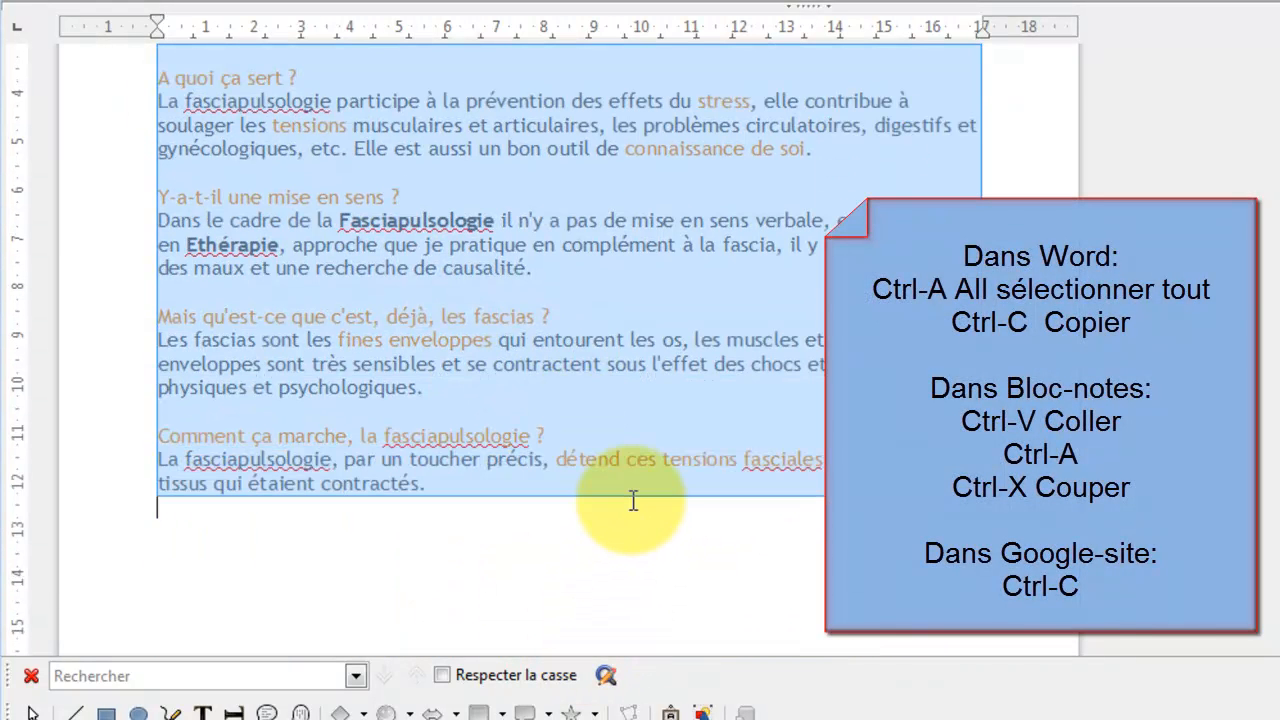
{"action": "right_click", "coordinate": [509, 192]}
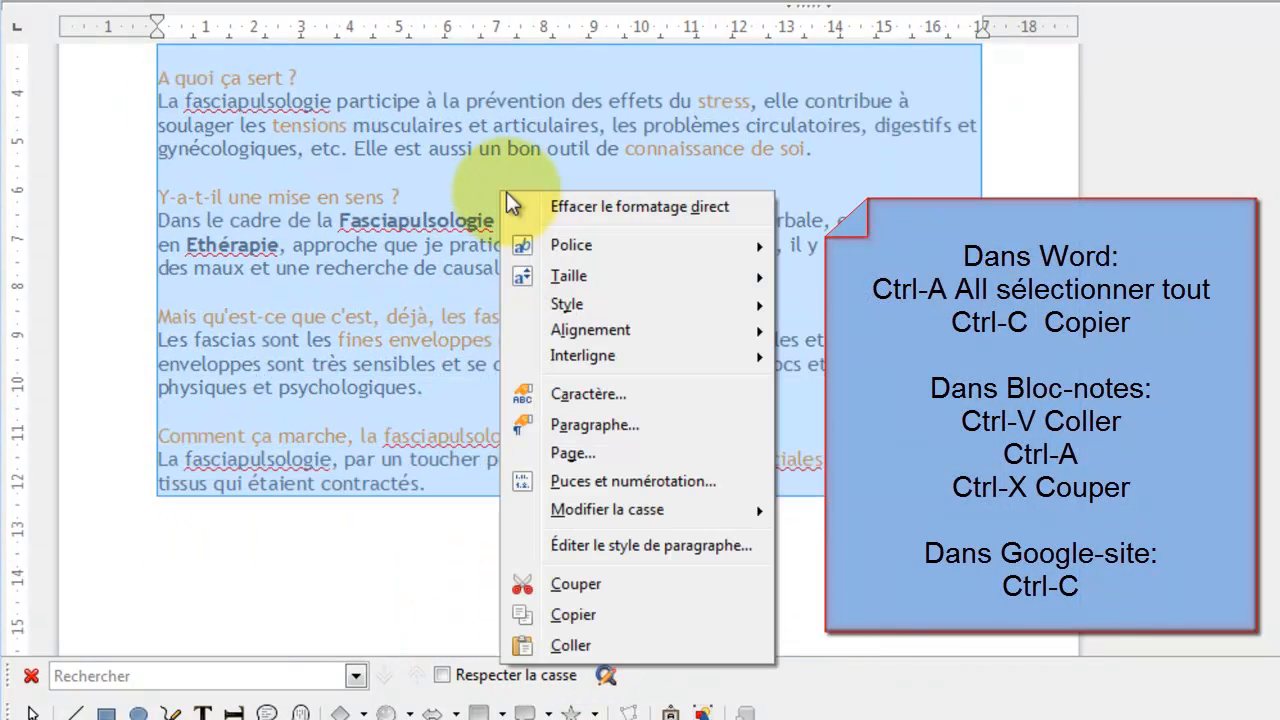
{"action": "left_click", "coordinate": [602, 614]}
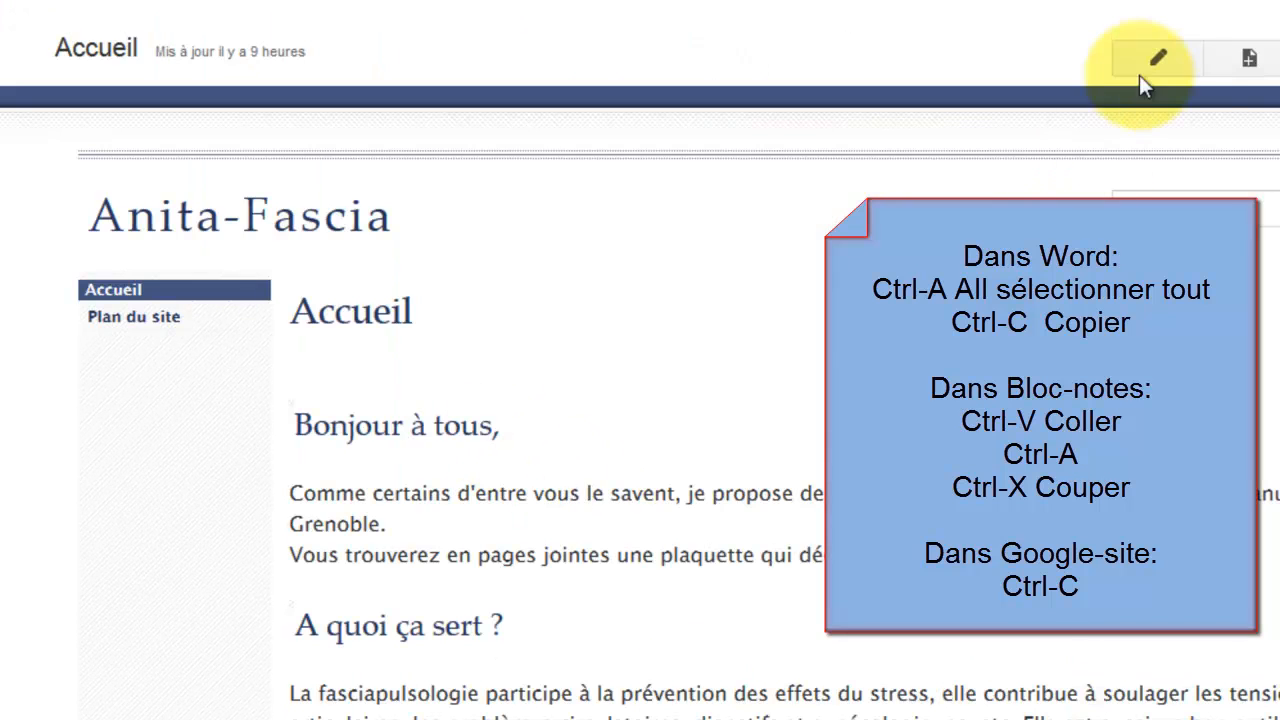
Put the Accueil page into edit mode, then switch to the Yanobs Bloc-notes tab.
{"action": "left_click", "coordinate": [1146, 64]}
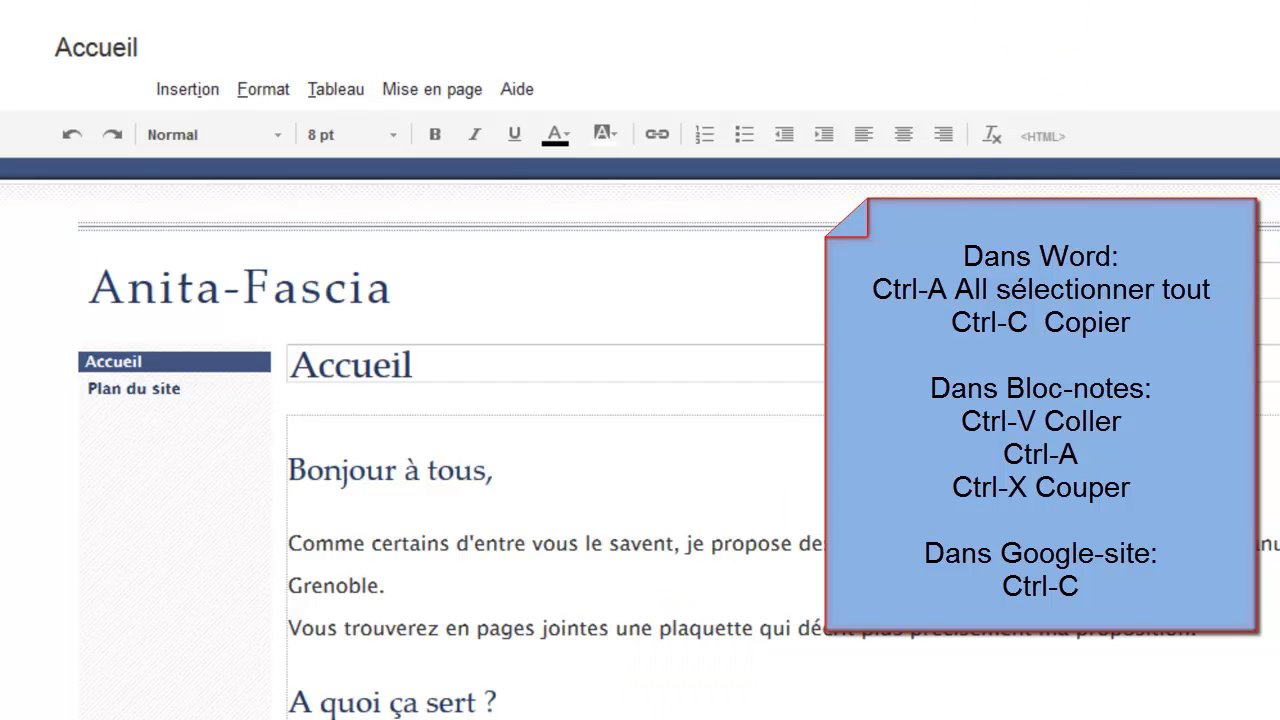
{"action": "left_click", "coordinate": [423, 2]}
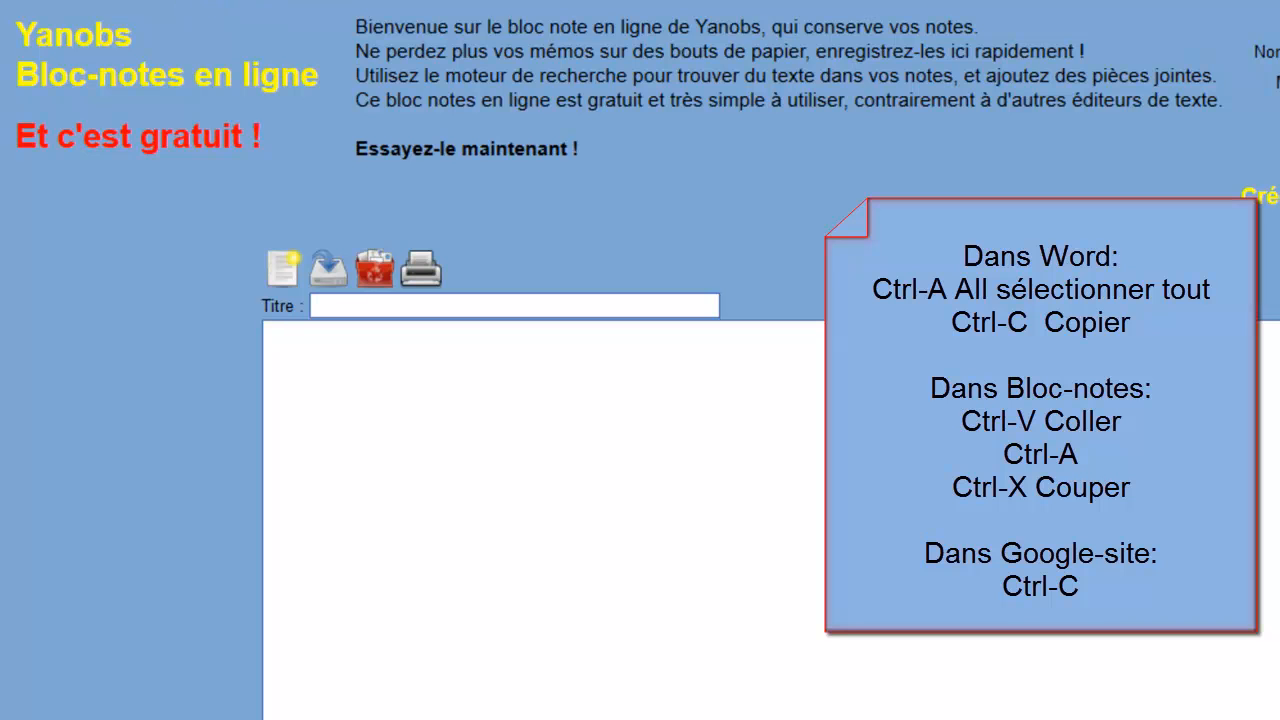
Paste the flyer text into the empty Yanobs note, then cut it all back out as plain text.
{"action": "left_click", "coordinate": [340, 377]}
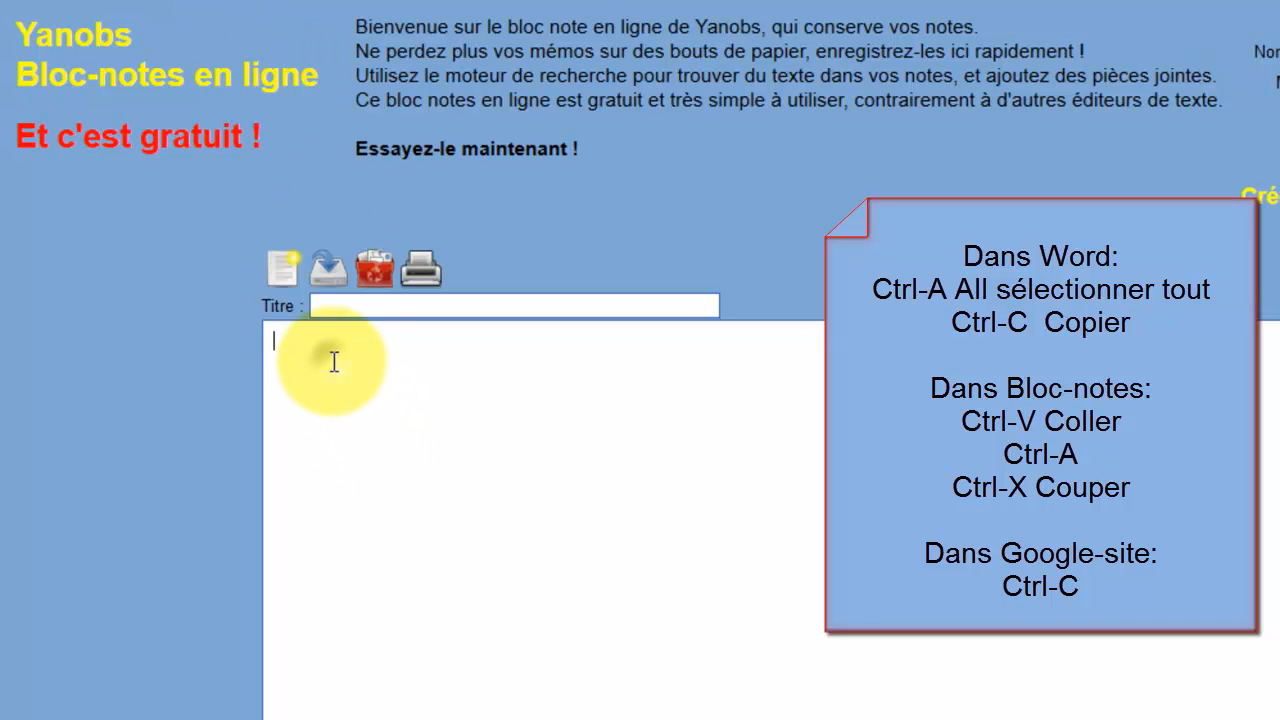
{"action": "right_click", "coordinate": [334, 362]}
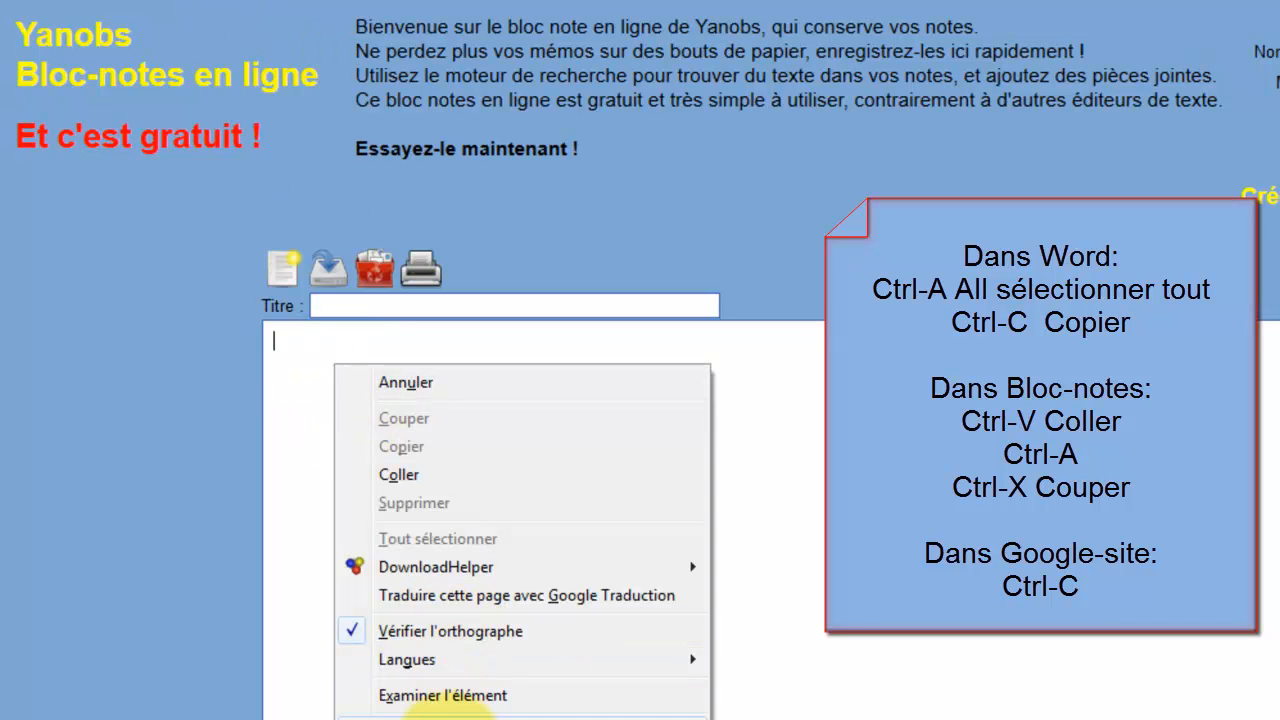
{"action": "left_click", "coordinate": [455, 475]}
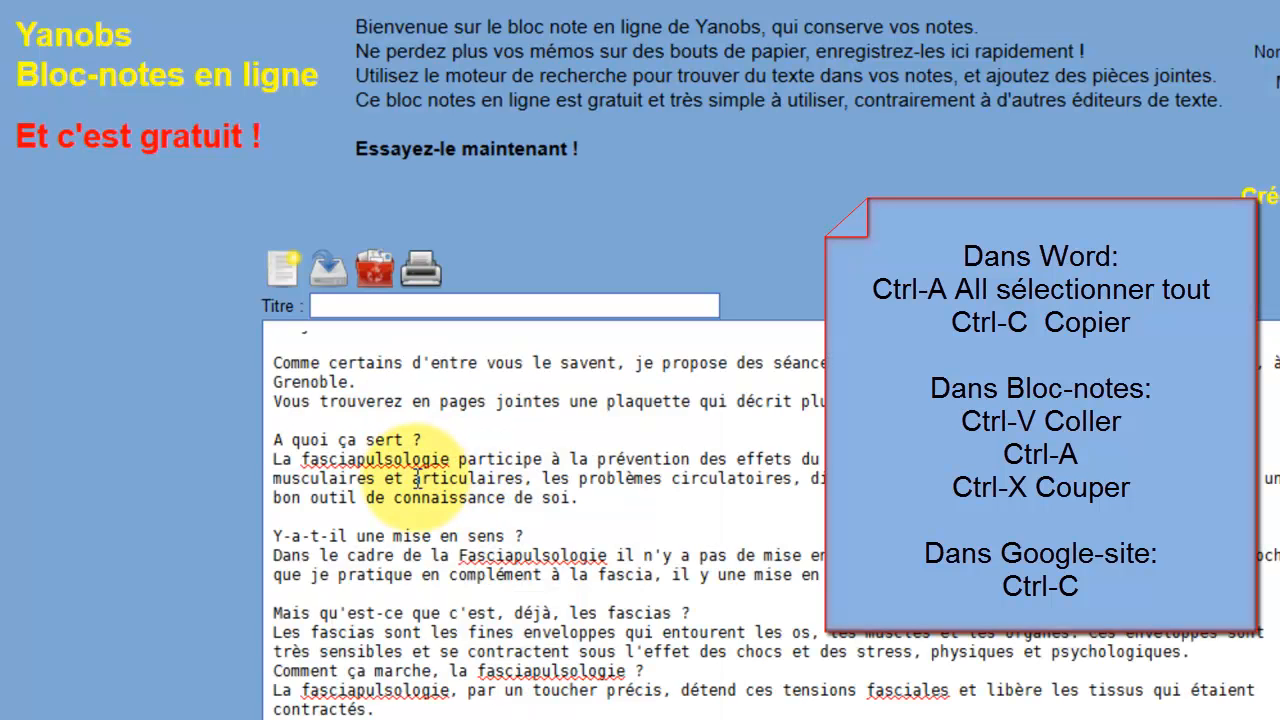
{"action": "key", "text": "ctrl+a"}
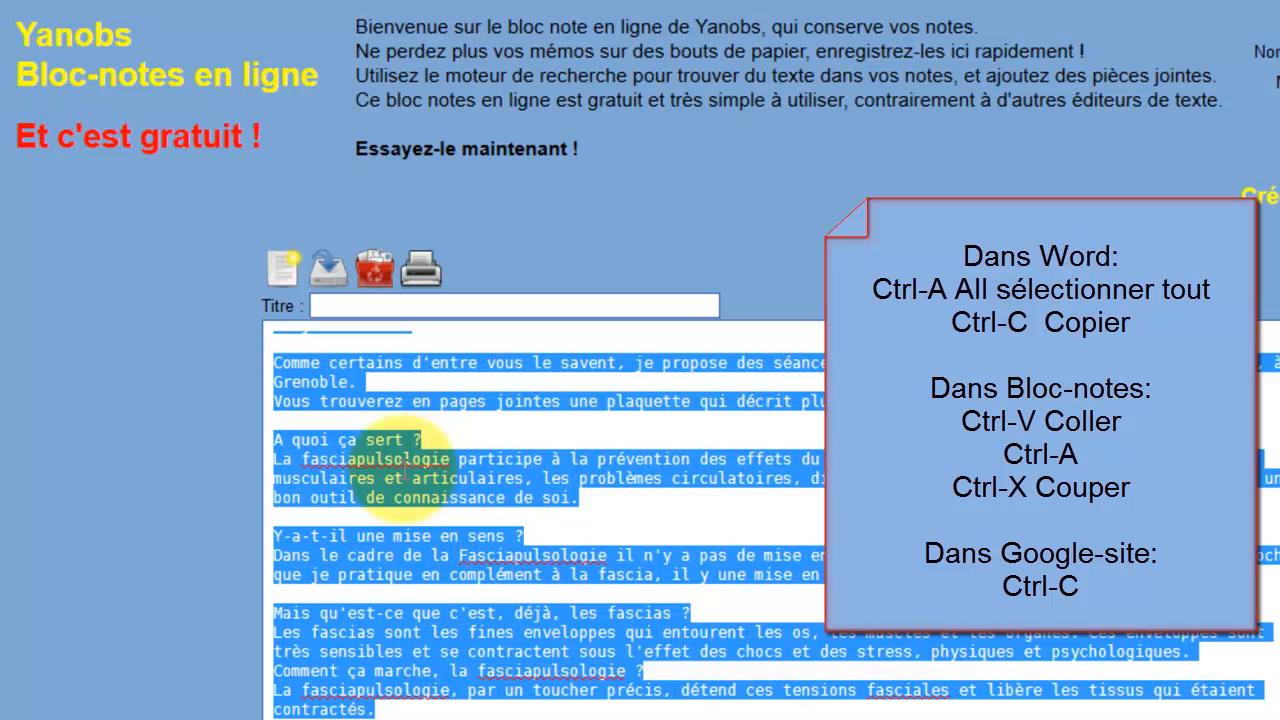
{"action": "key", "text": "ctrl+x"}
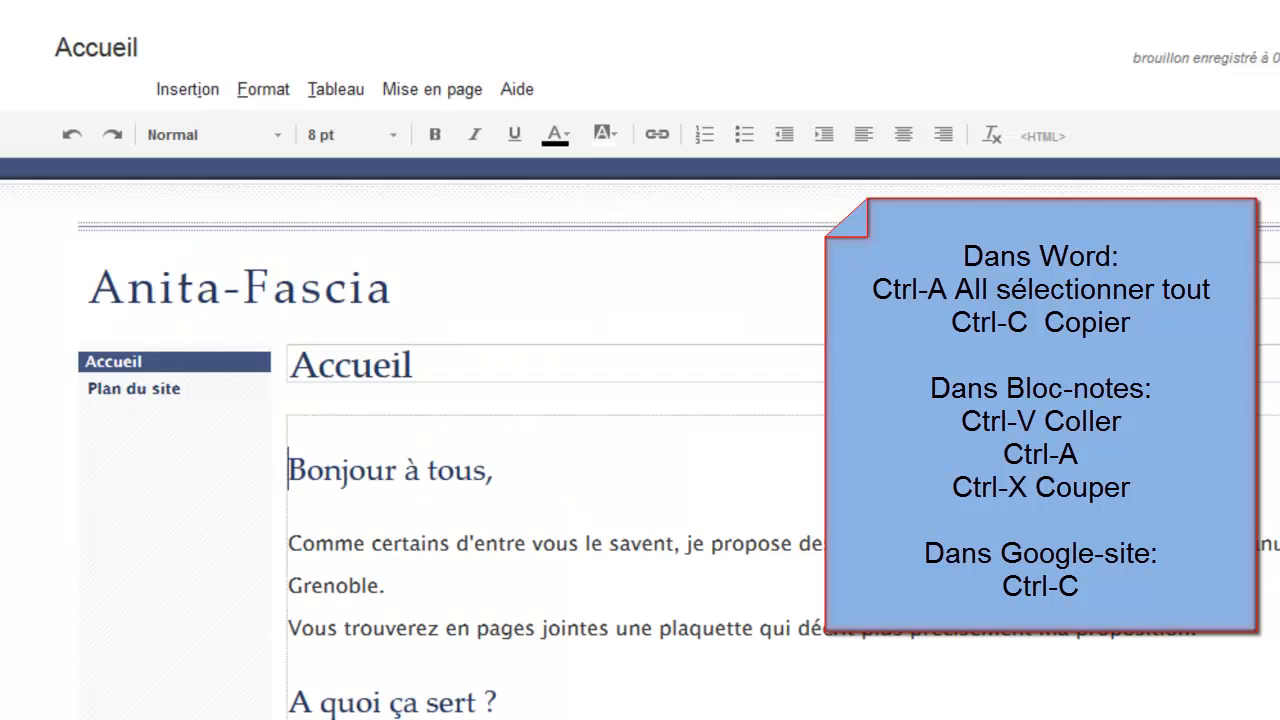
Place the caret before 'Bonjour' and open the Accueil page's Modifier le code HTML dialog.
{"action": "left_click", "coordinate": [523, 423]}
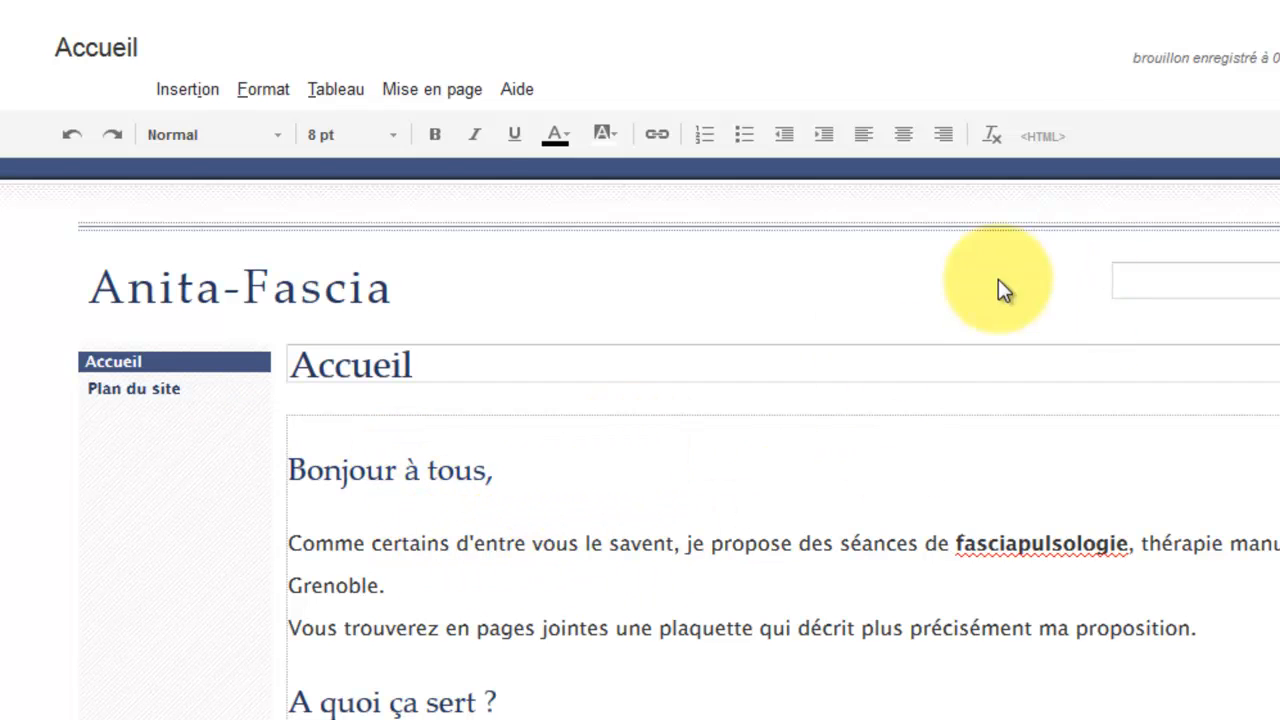
{"action": "left_click", "coordinate": [1042, 136]}
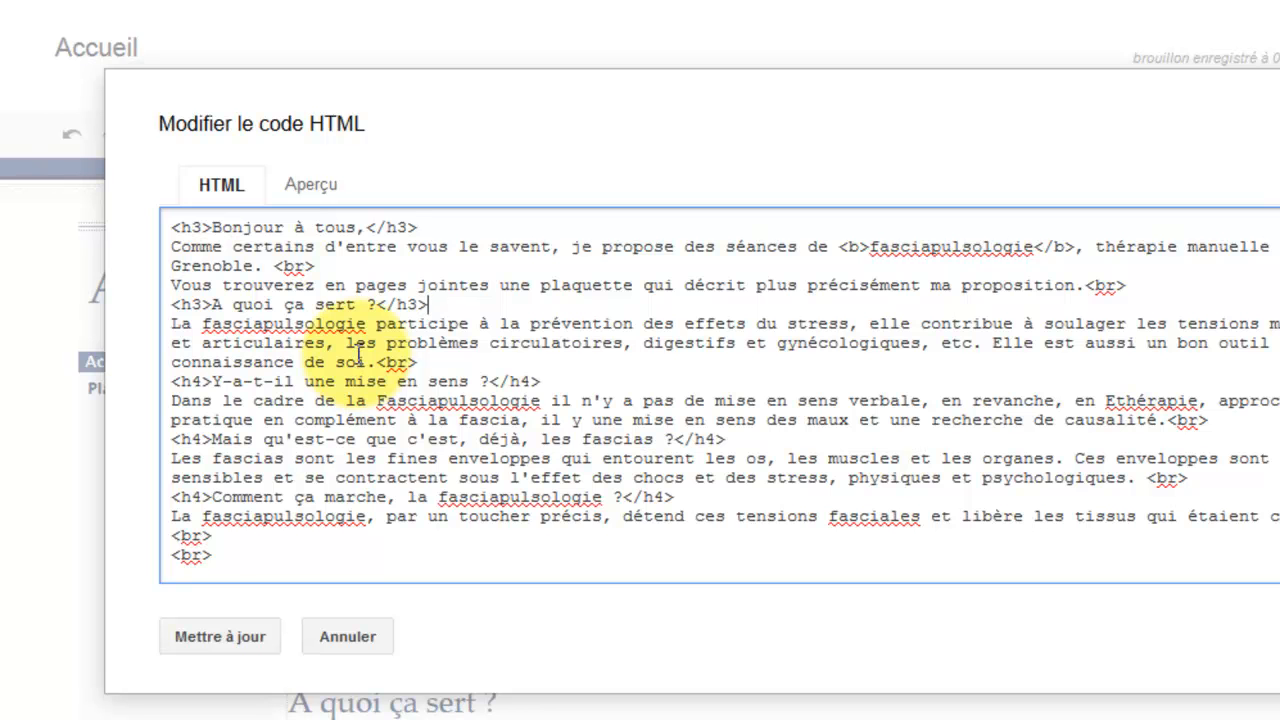
Select the entire Accueil HTML source, then dismiss the dialog with Annuler.
{"action": "key", "text": "ctrl+a"}
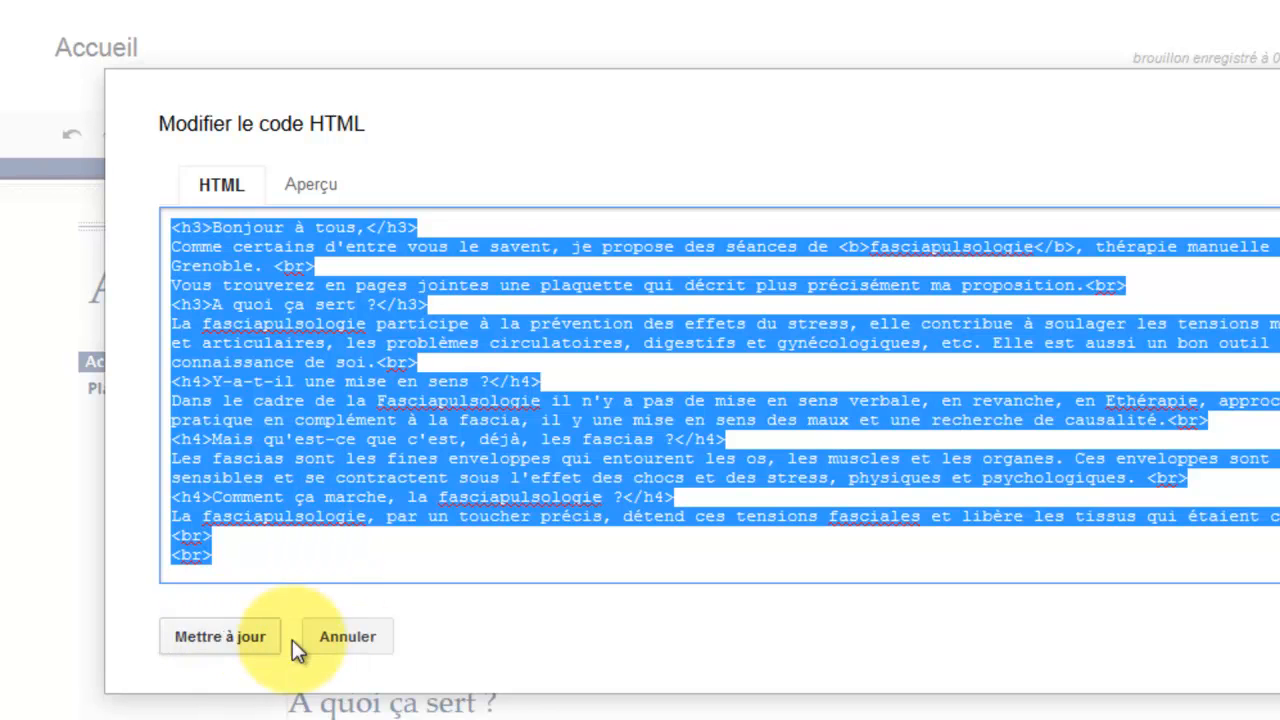
{"action": "left_click", "coordinate": [321, 638]}
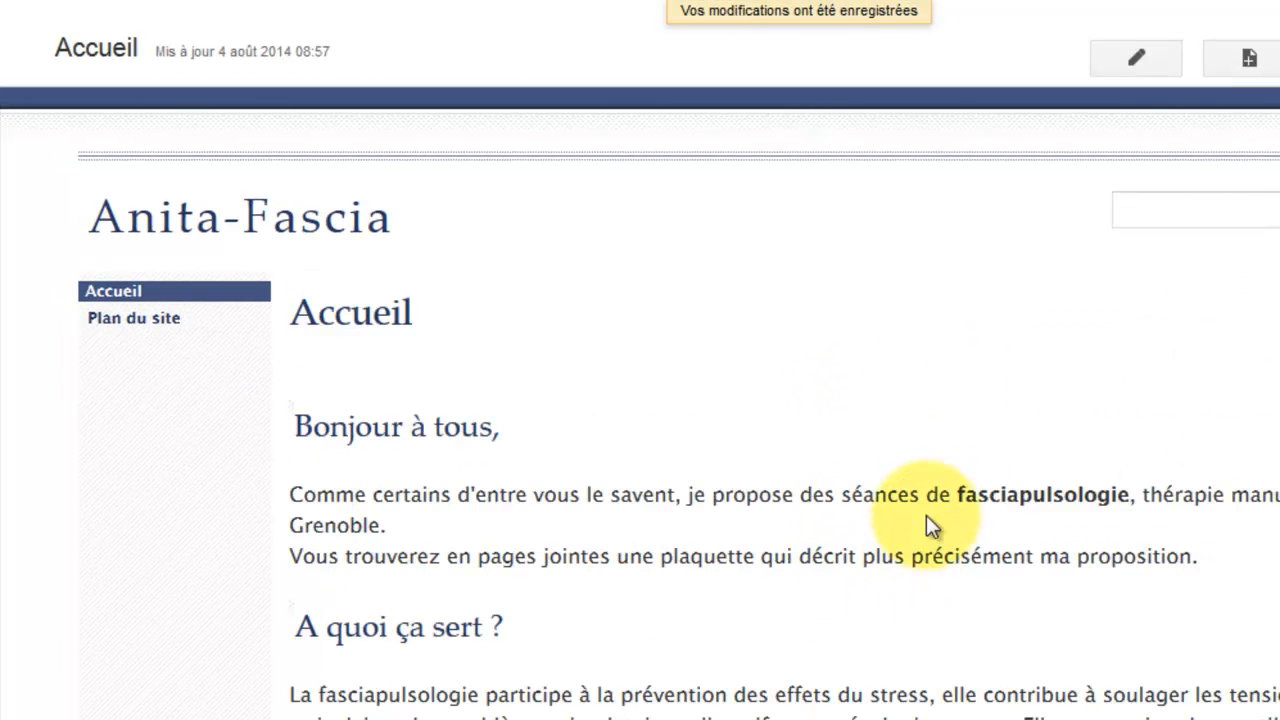
Reopen Accueil for editing, check the Format menu, and bold the word 'fasciapulsologie'.
{"action": "left_click", "coordinate": [1118, 64]}
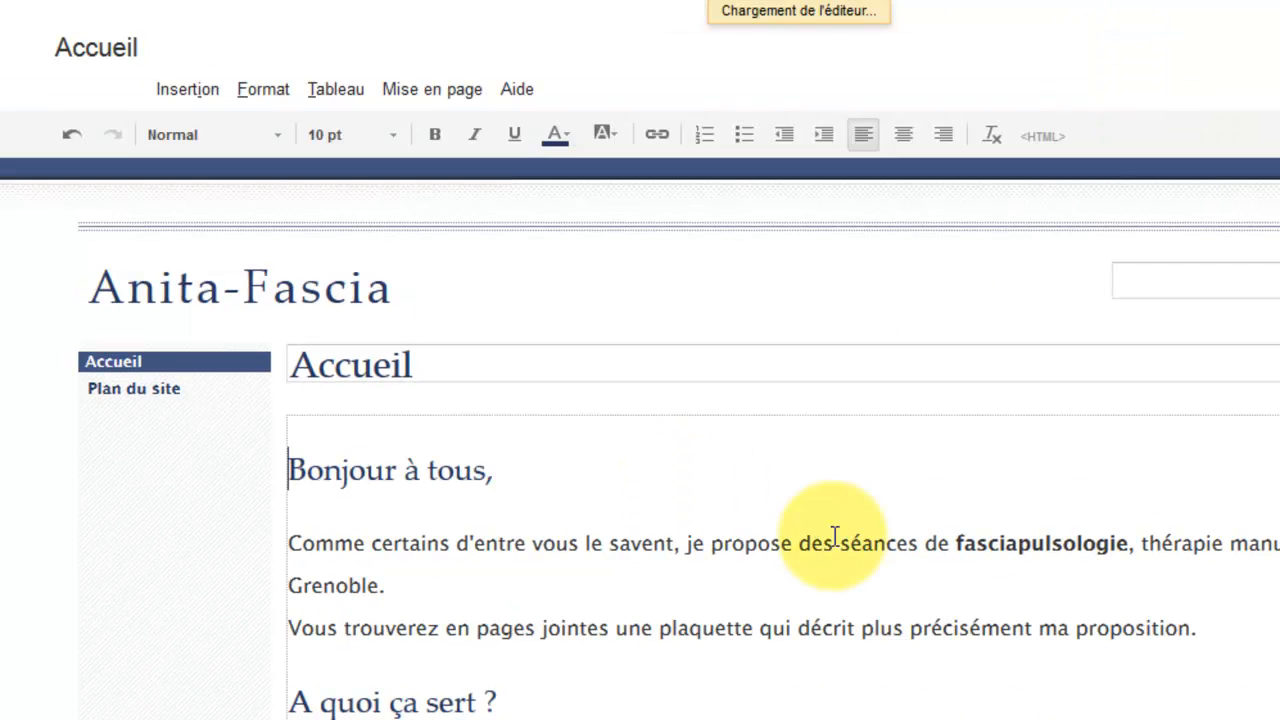
{"action": "left_click", "coordinate": [255, 88]}
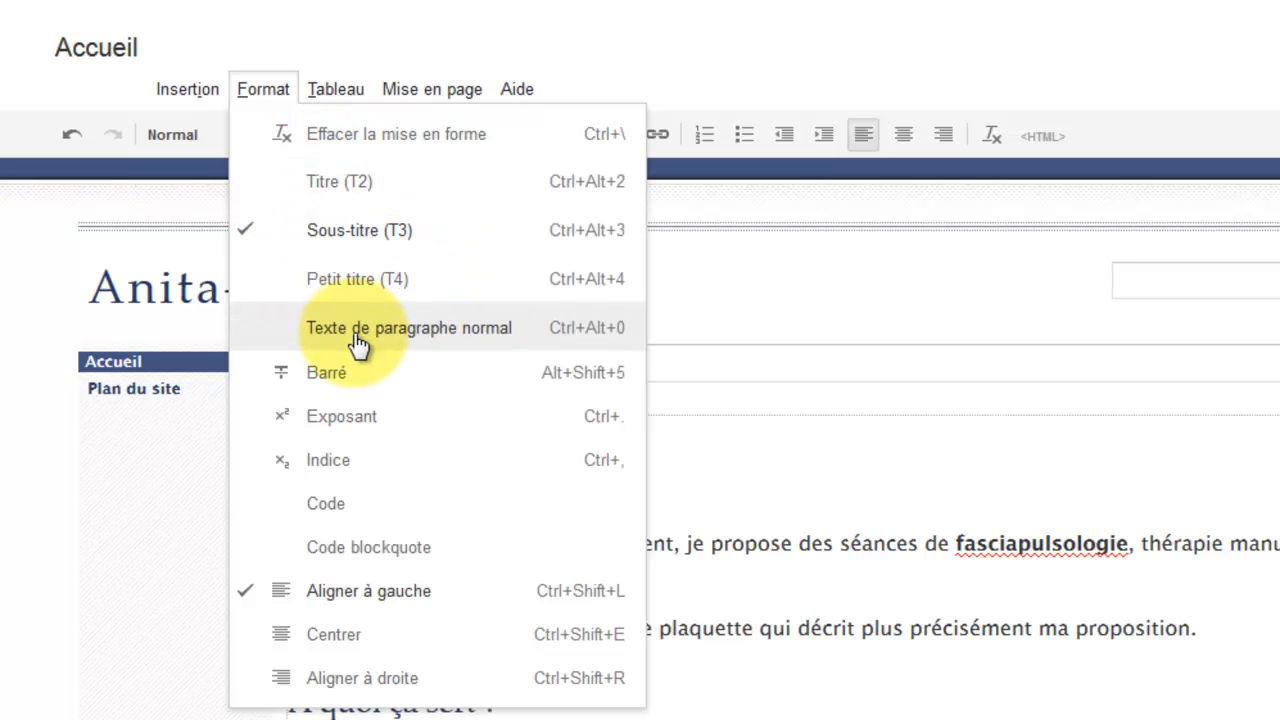
{"action": "left_click", "coordinate": [723, 491]}
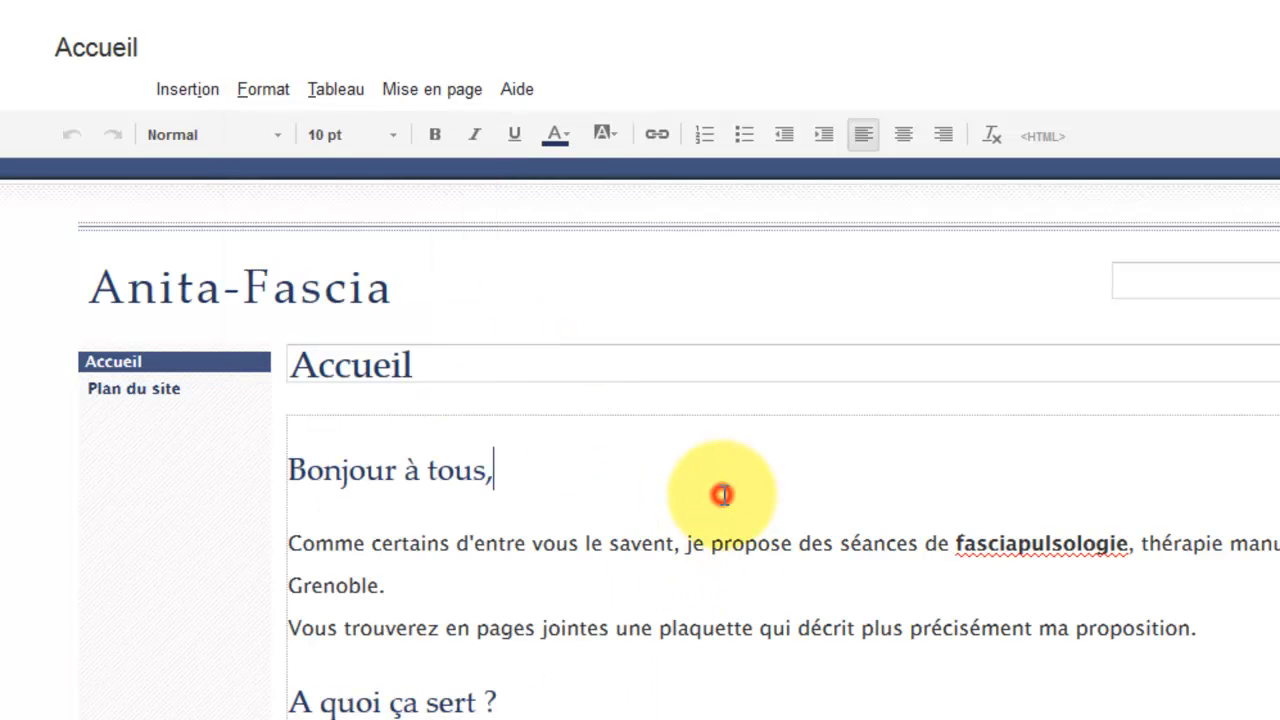
{"action": "scroll", "coordinate": [640, 510], "scroll_direction": "down", "scroll_amount": 4}
{"action": "scroll", "coordinate": [845, 343], "scroll_direction": "up", "scroll_amount": 3}
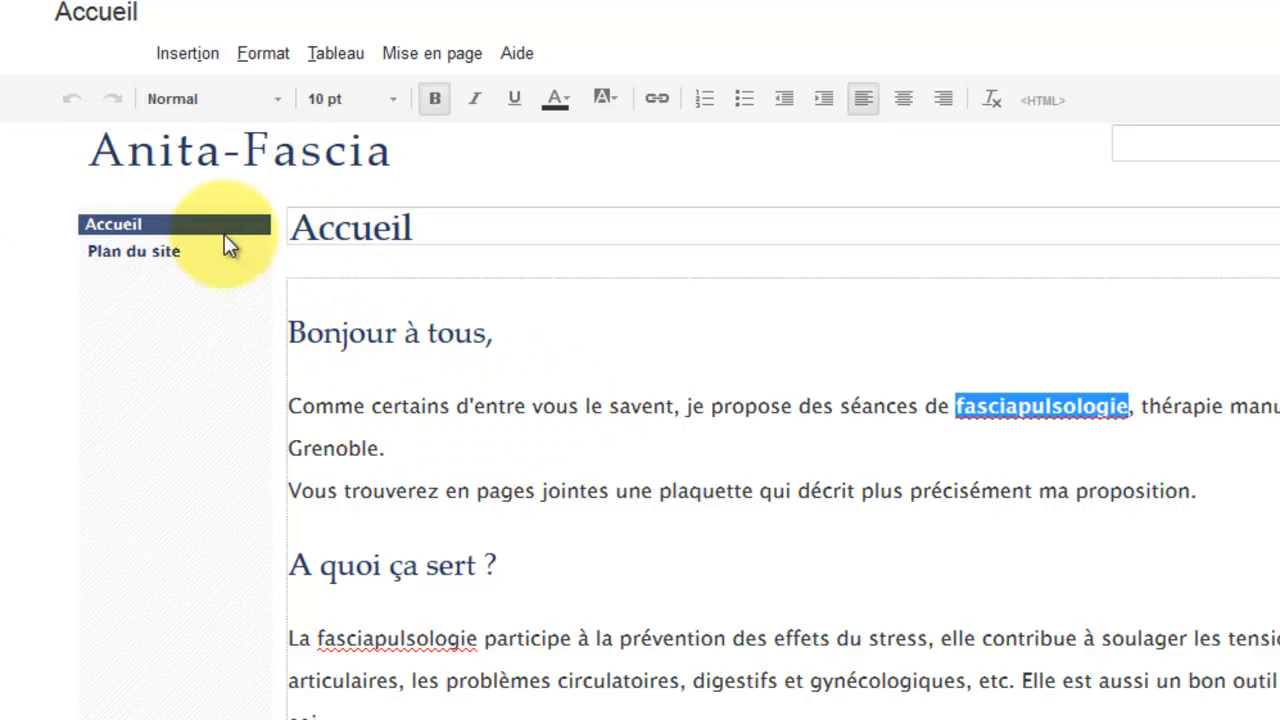
{"action": "left_click", "coordinate": [695, 406]}
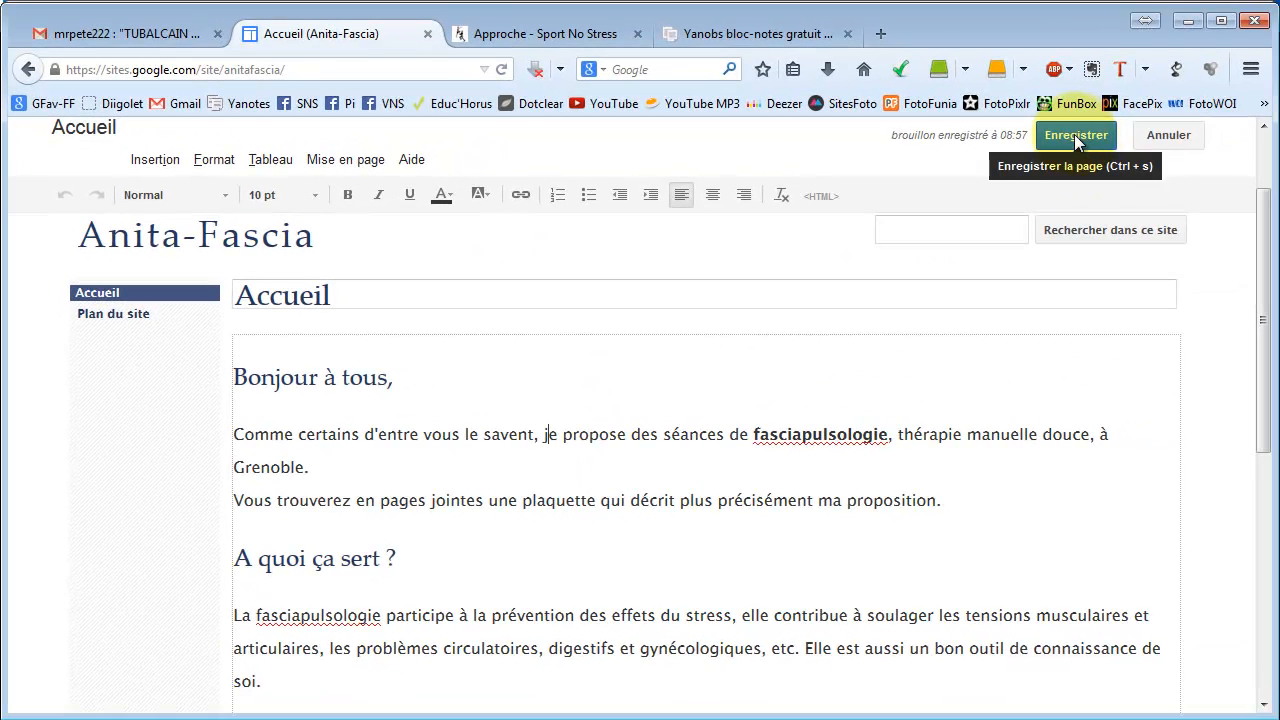
Save the Accueil page with Enregistrer and scroll through the published result.
{"action": "left_click", "coordinate": [1074, 134]}
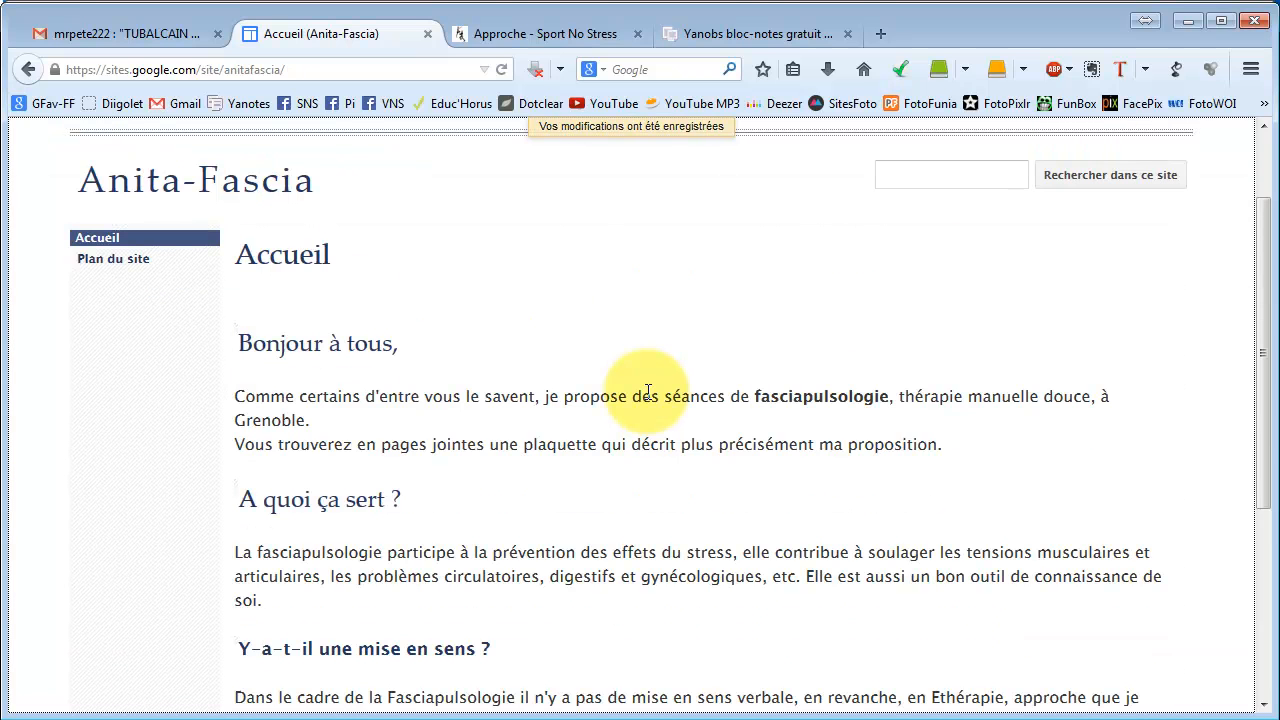
{"action": "scroll", "coordinate": [440, 447], "scroll_direction": "down", "scroll_amount": 5}
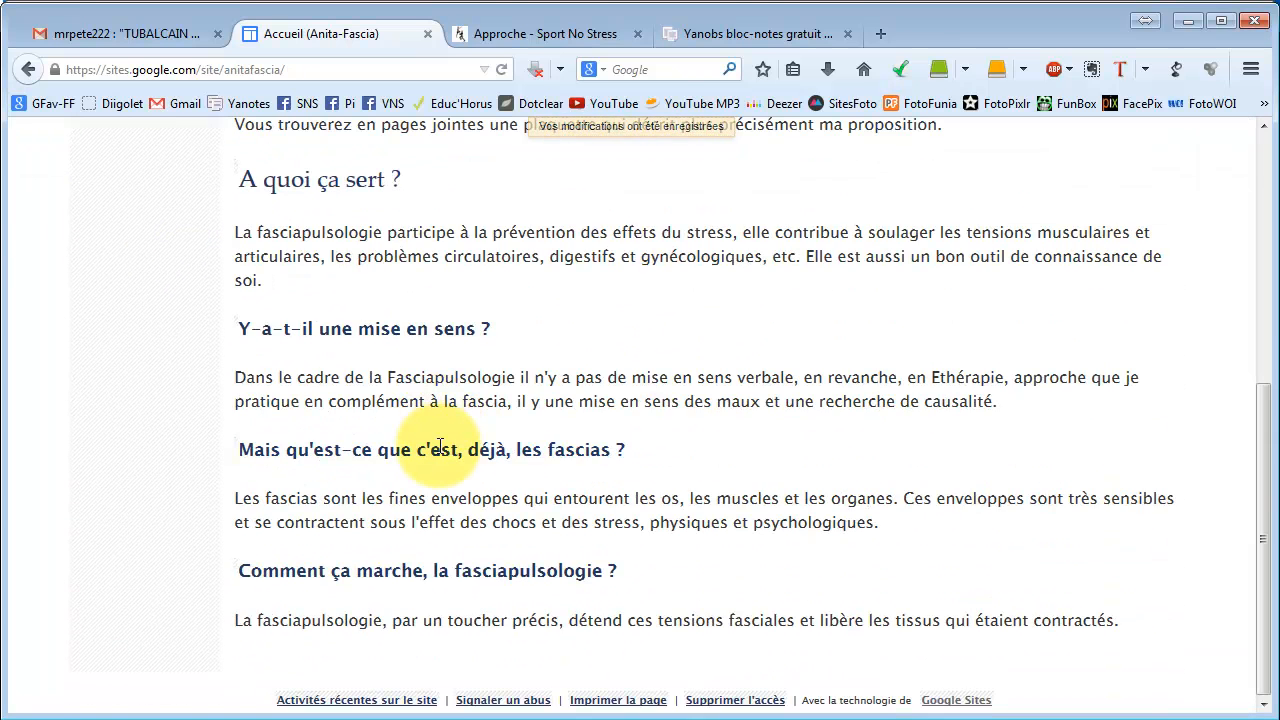
{"action": "scroll", "coordinate": [440, 447], "scroll_direction": "up", "scroll_amount": 6}
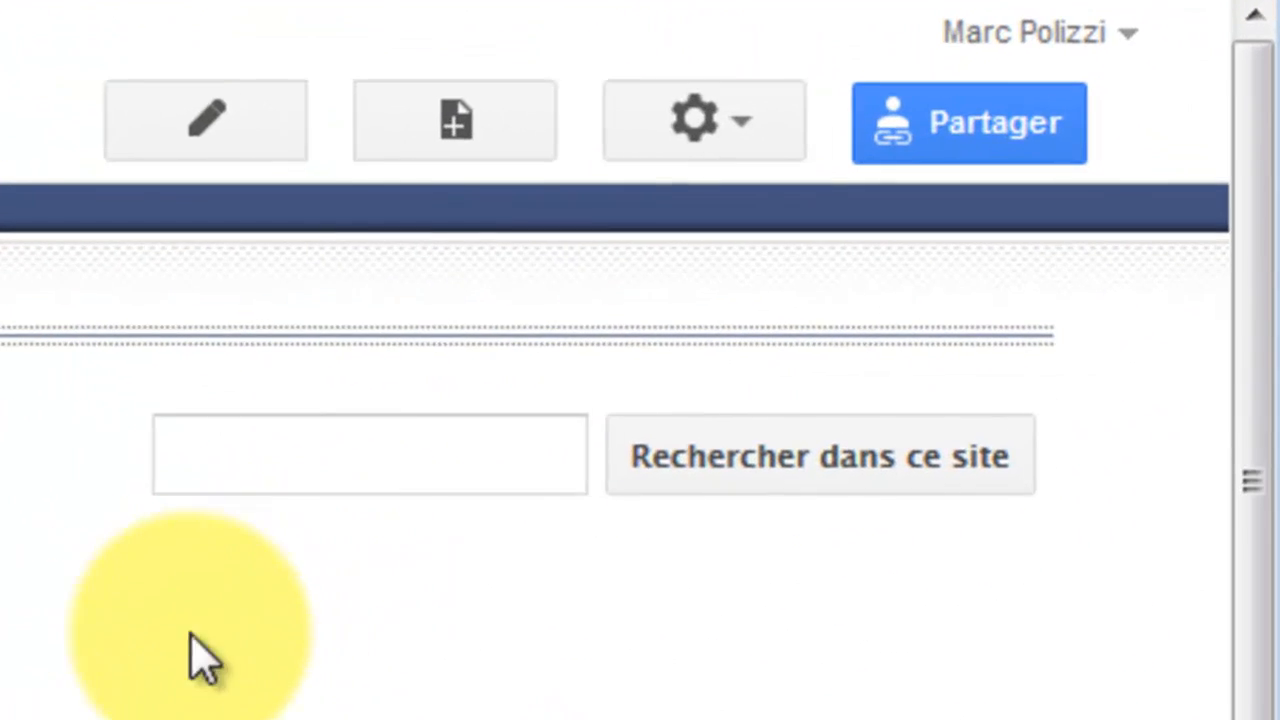
Create a root-level Page classique named fascia-p1.
{"action": "left_click", "coordinate": [454, 148]}
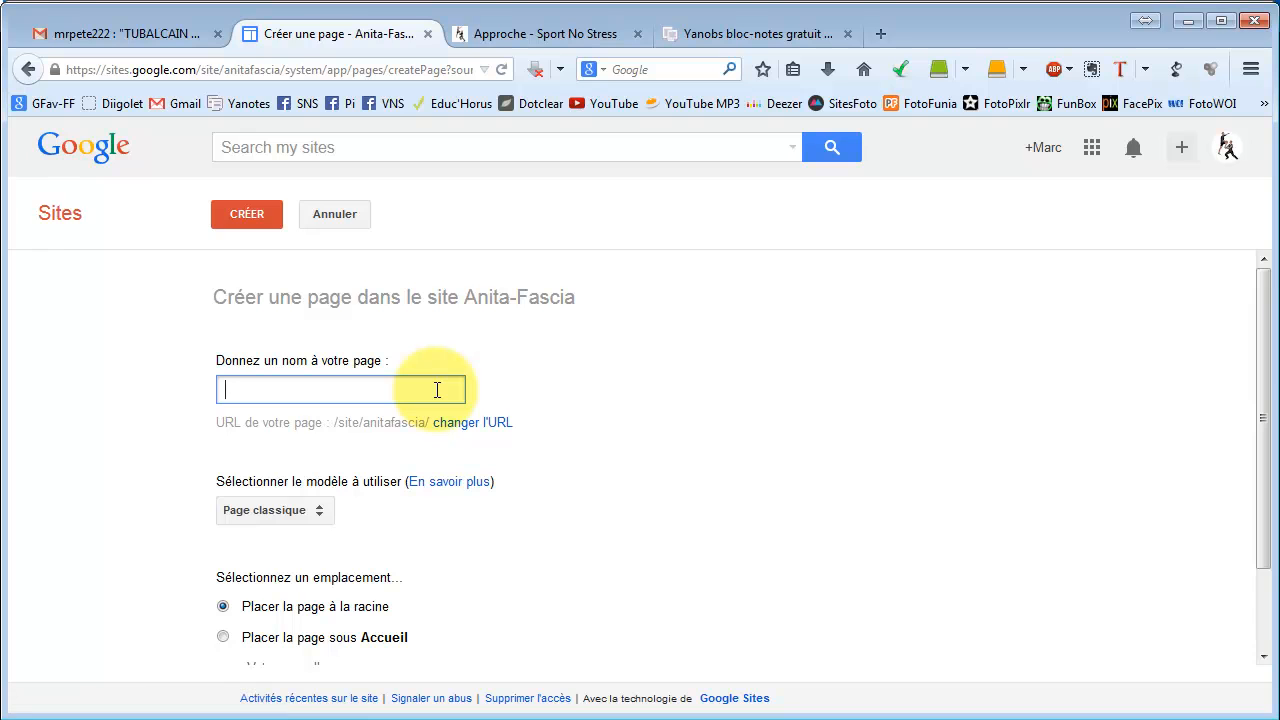
{"action": "type", "text": "fascia-p1"}
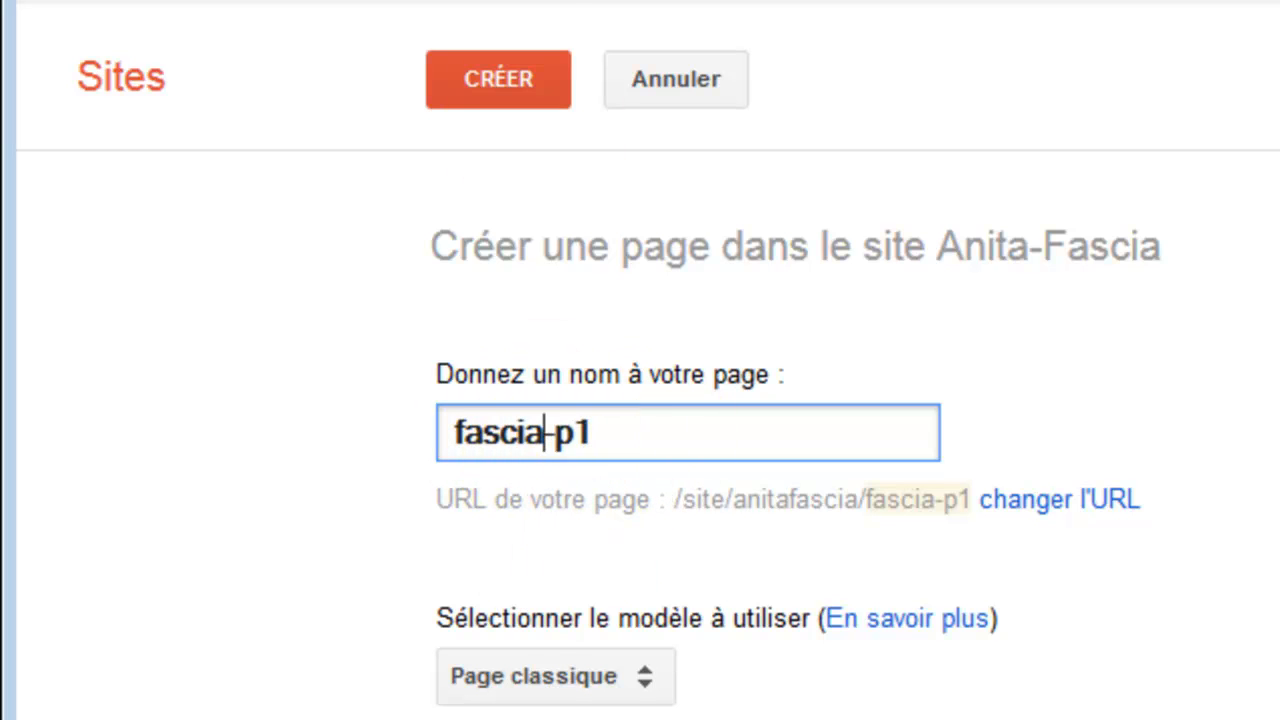
{"action": "left_click", "coordinate": [520, 79]}
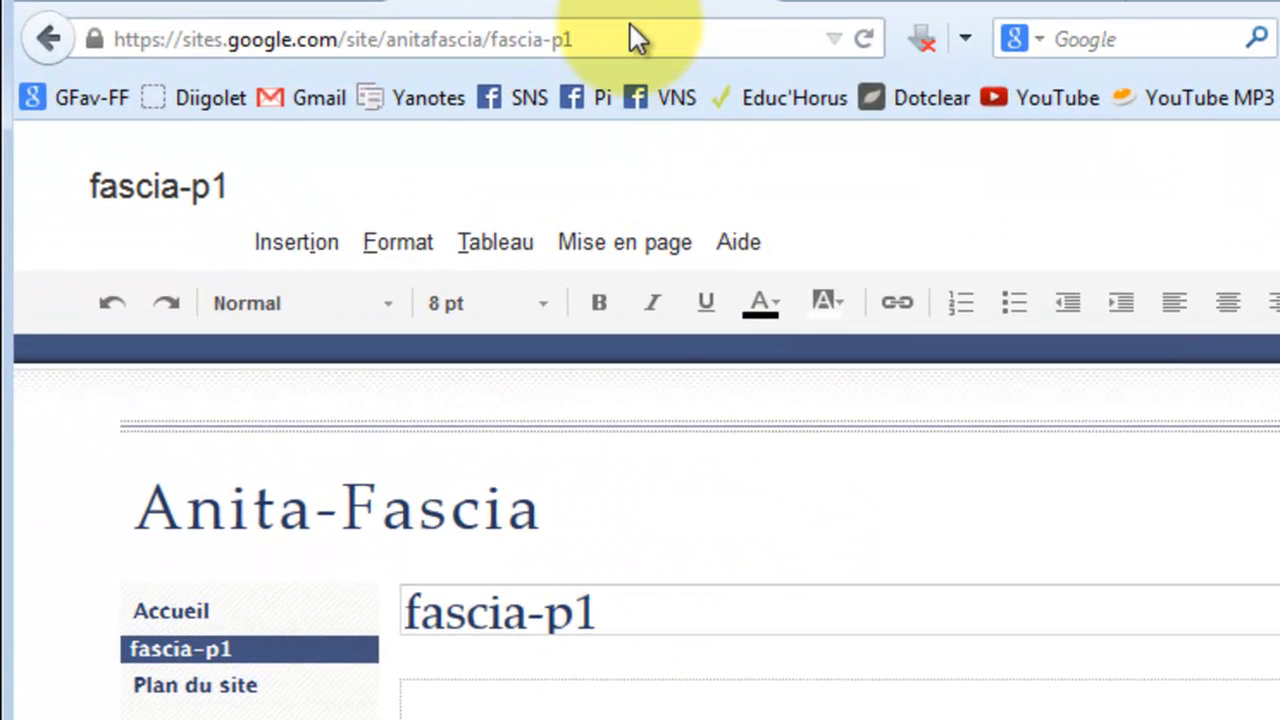
Replace the fascia-p1 page title with 'Qu'est-ce?', leaving the fascia-p1 web address unchanged.
{"action": "left_click", "coordinate": [627, 34]}
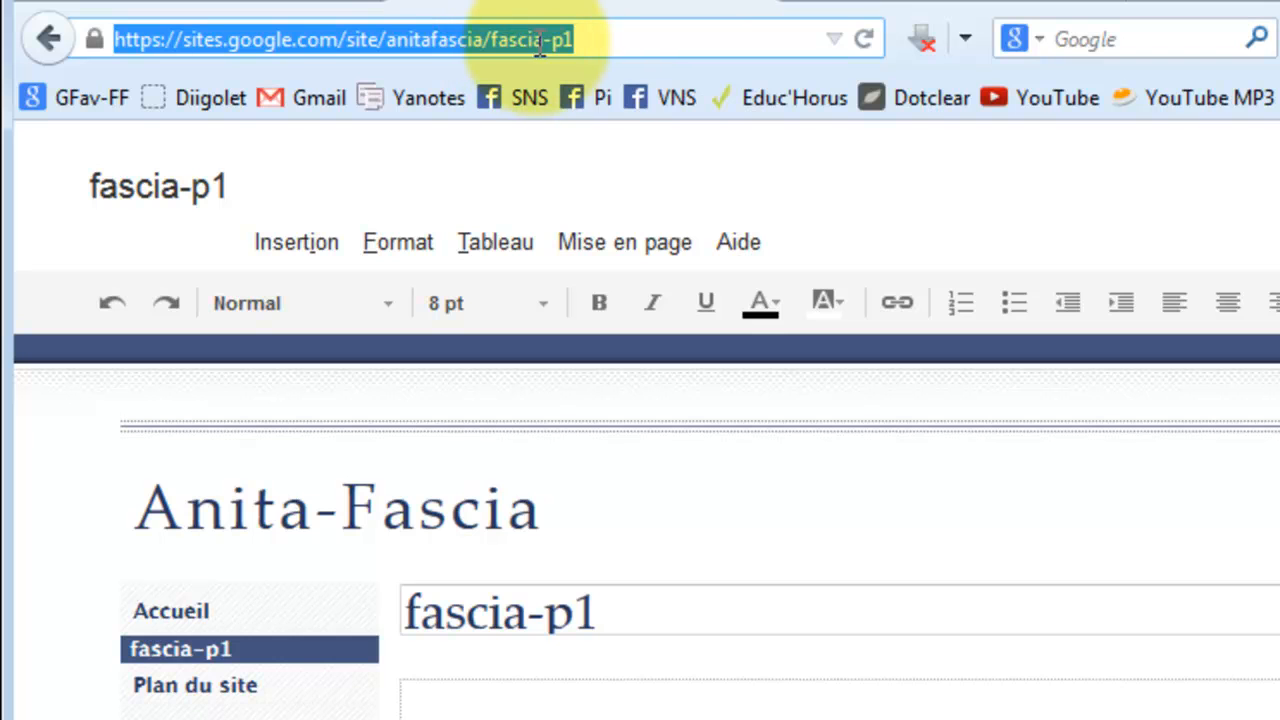
{"action": "left_click", "coordinate": [621, 621]}
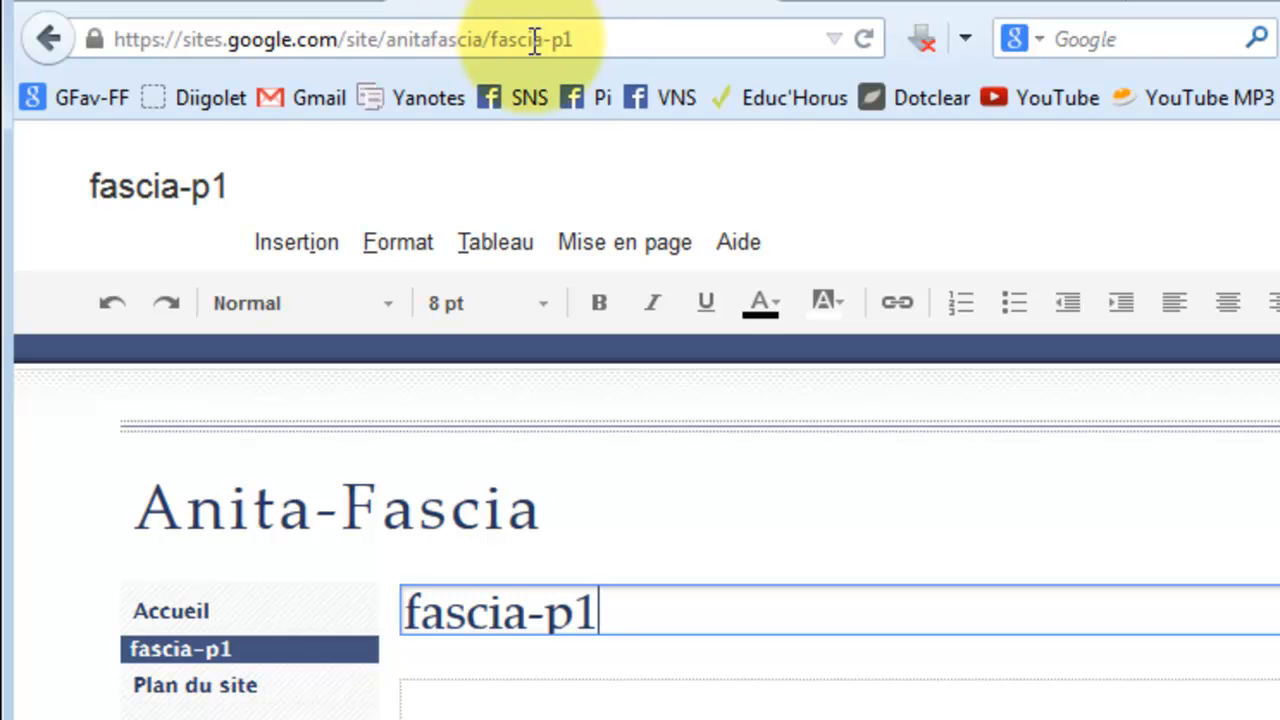
{"action": "left_click", "coordinate": [580, 38]}
{"action": "left_click", "coordinate": [640, 607]}
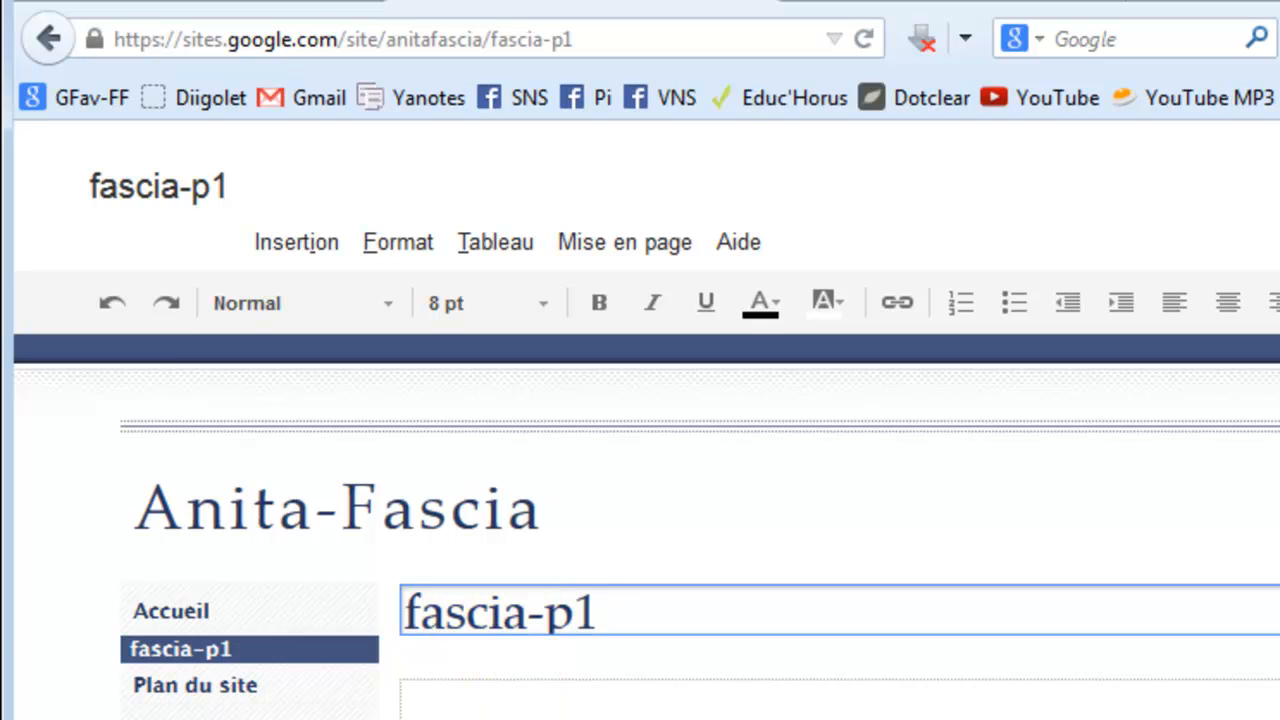
{"action": "left_click_drag", "start_coordinate": [601, 611], "coordinate": [323, 623]}
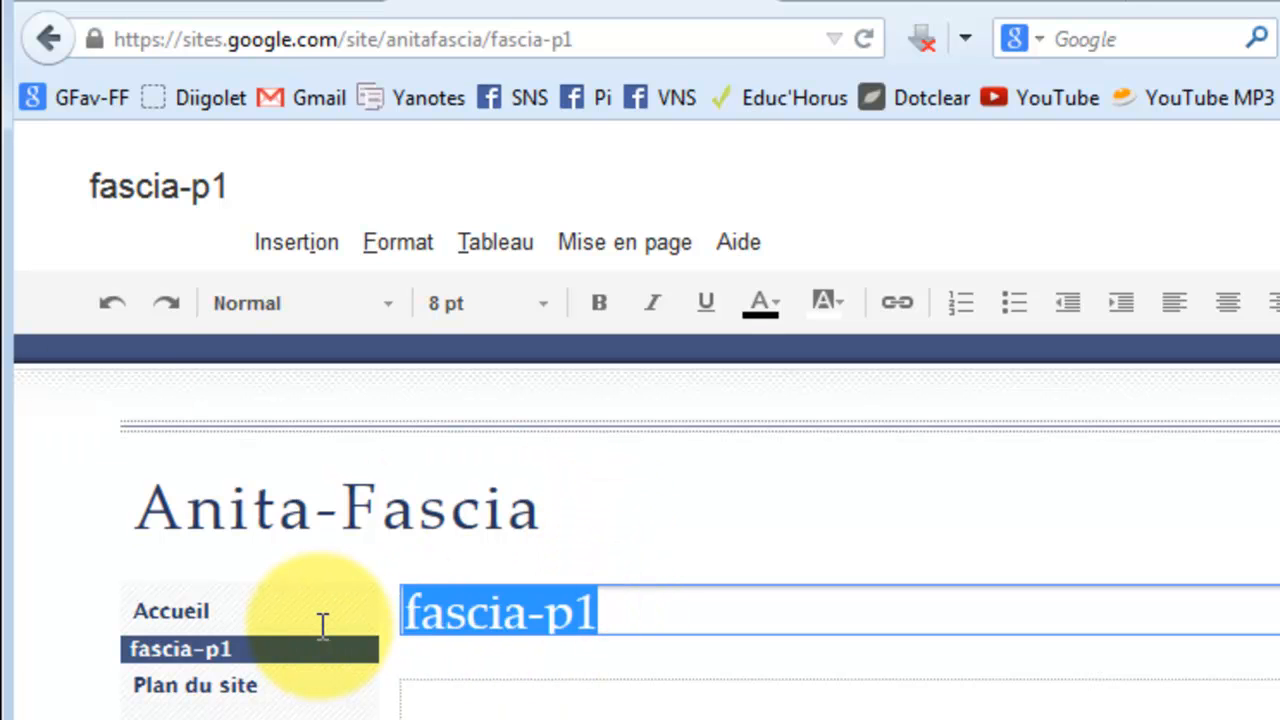
{"action": "type", "text": "Qu'e"}
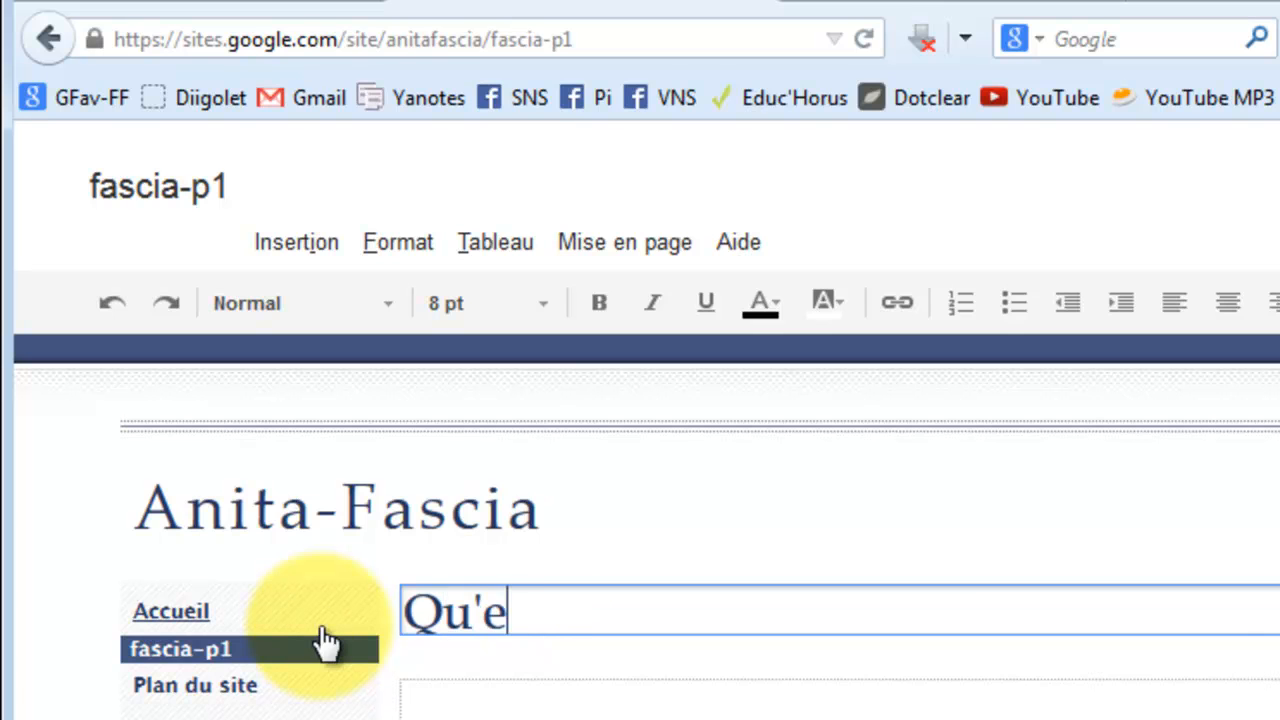
{"action": "type", "text": "st-ce"}
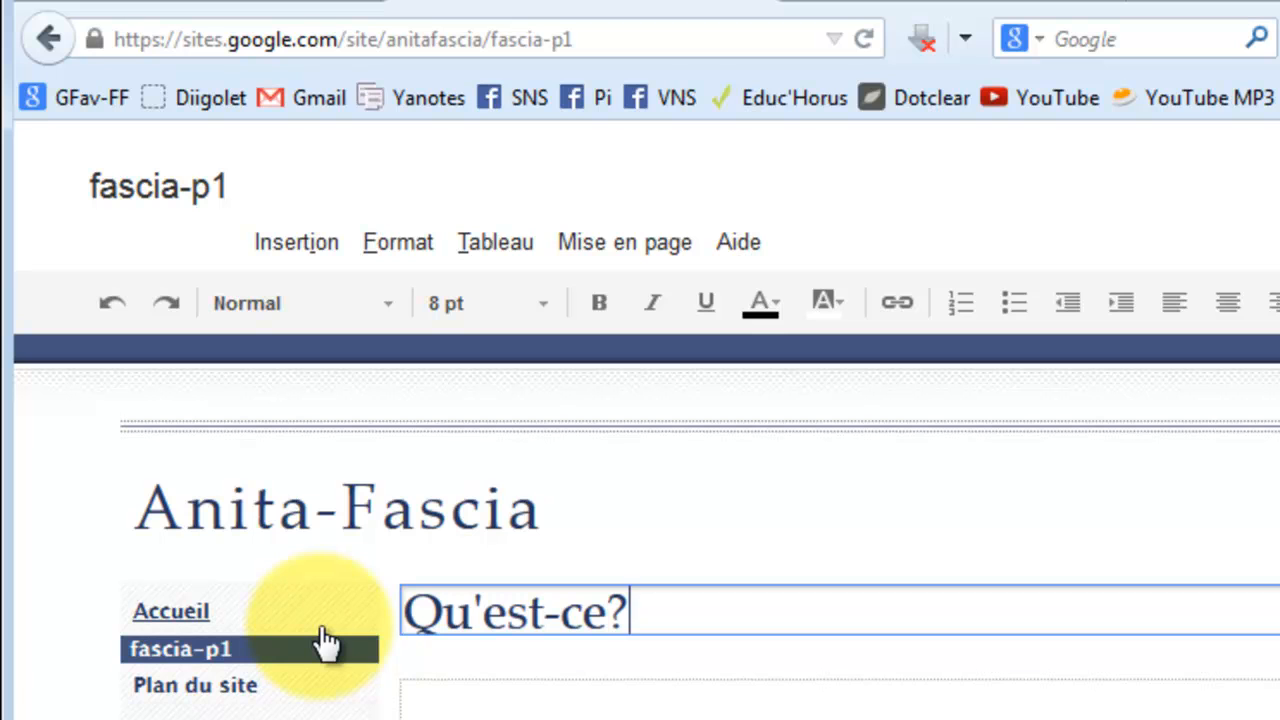
{"action": "type", "text": "?"}
{"action": "left_click", "coordinate": [543, 700]}
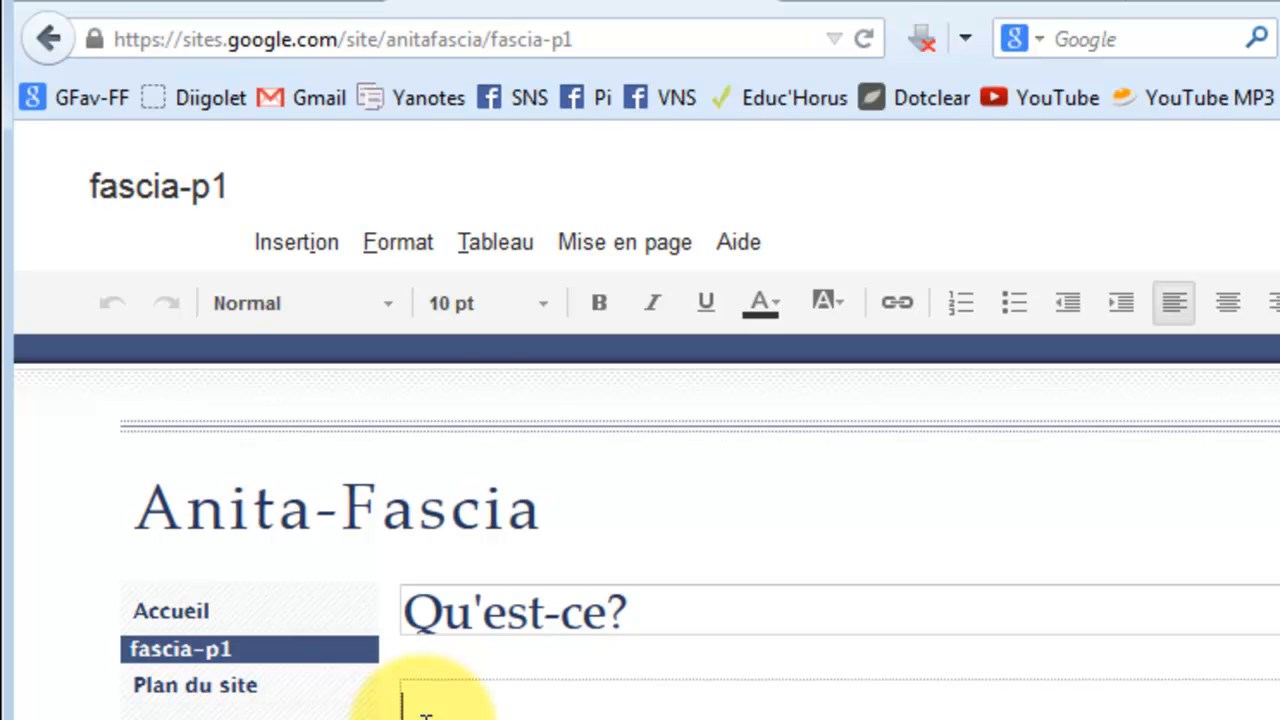
Start inserting an image through Insertion > Image and choose Importer des images to upload from the computer.
{"action": "left_click", "coordinate": [264, 245]}
{"action": "left_click", "coordinate": [341, 352]}
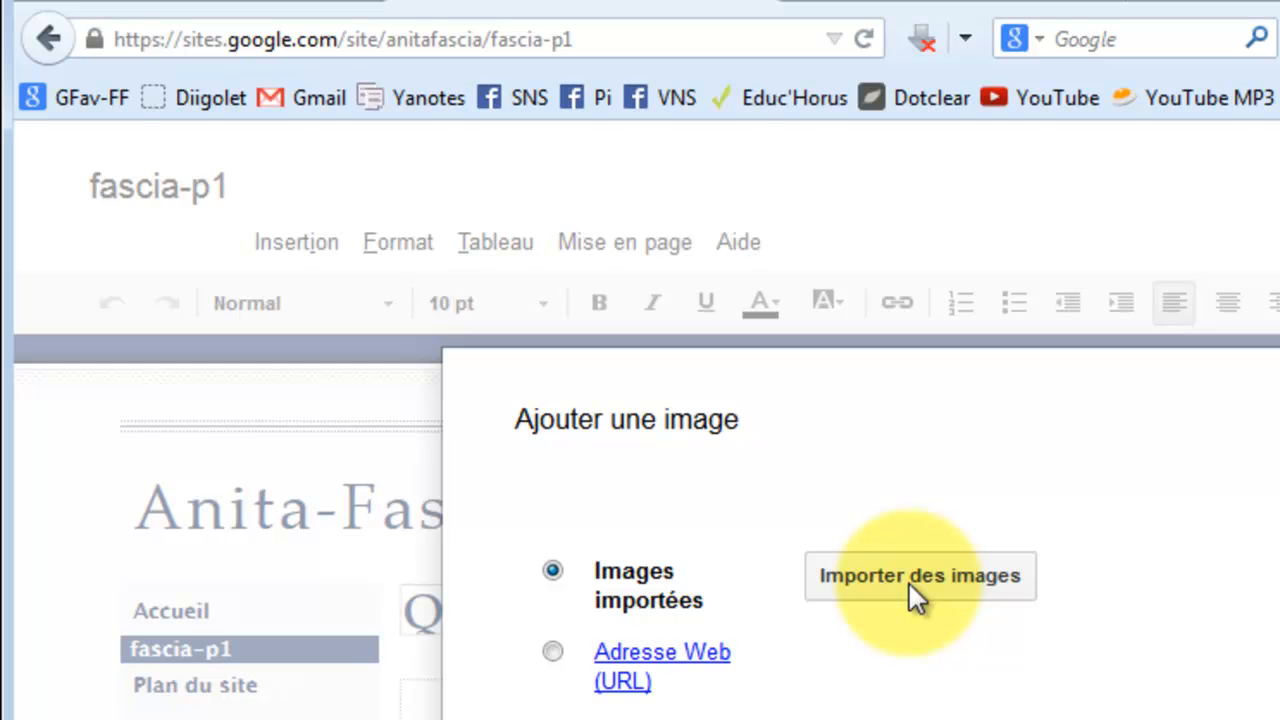
{"action": "left_click", "coordinate": [650, 718]}
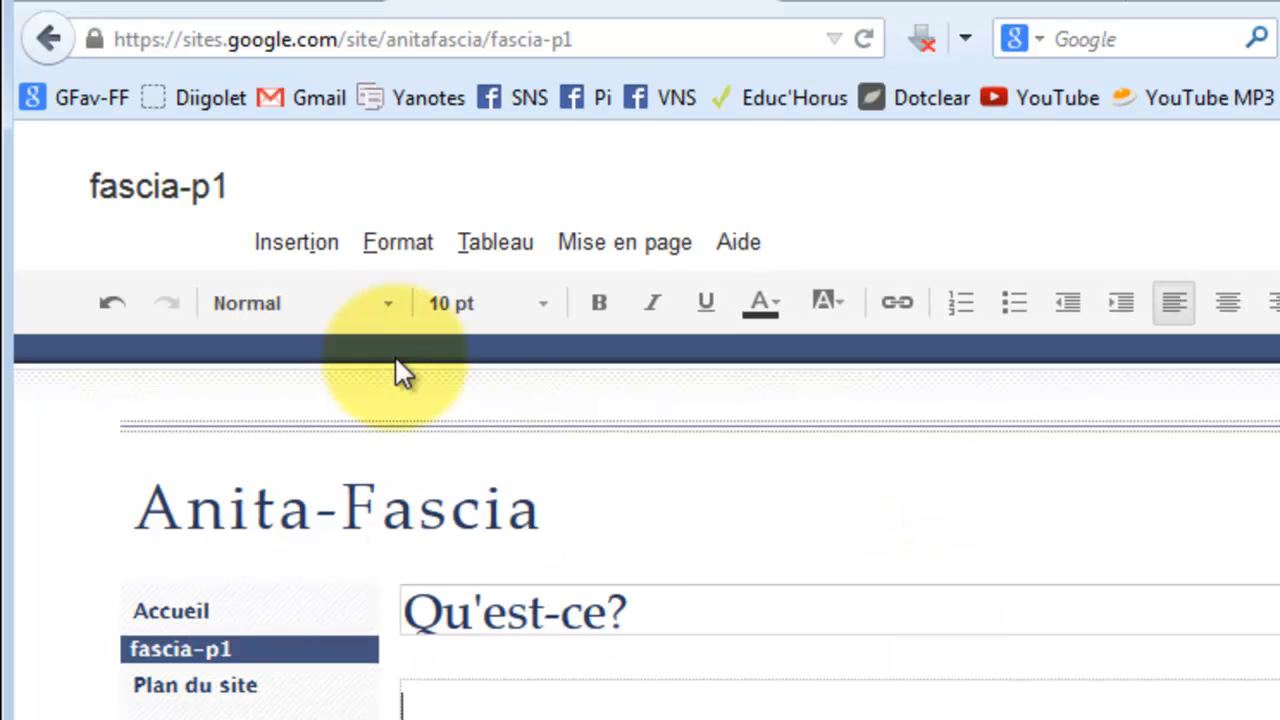
{"action": "left_click", "coordinate": [297, 245]}
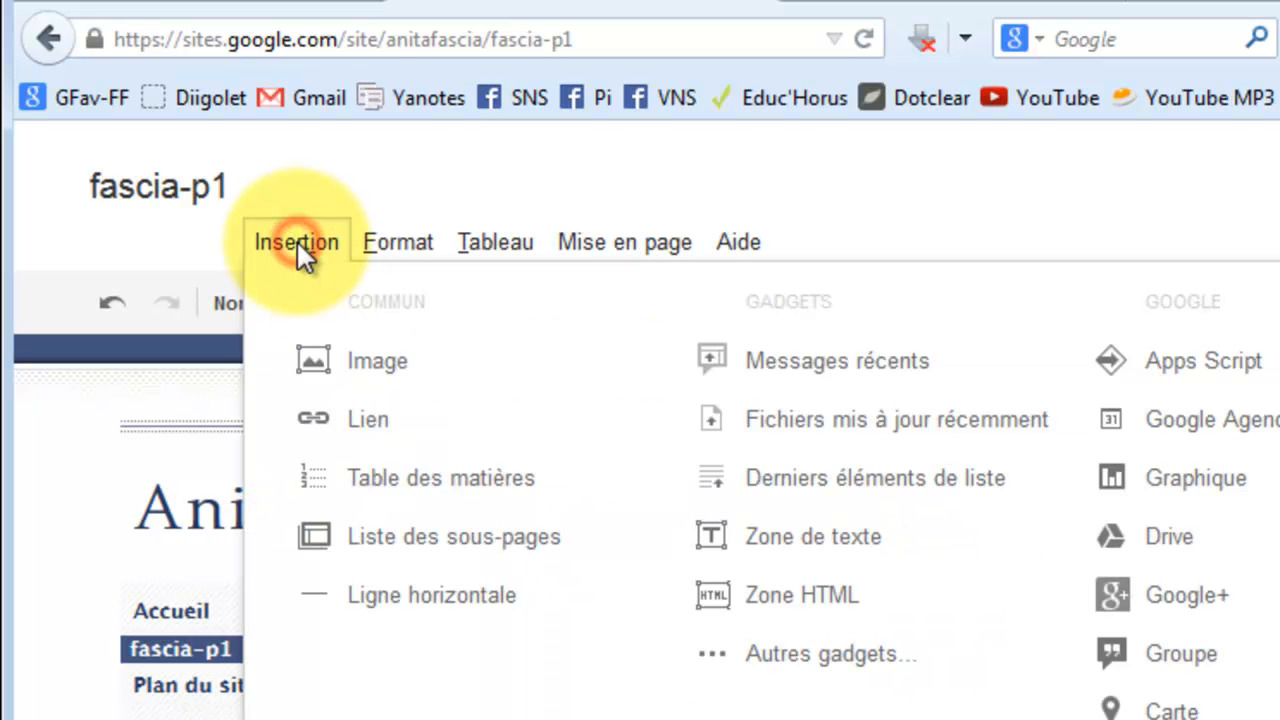
{"action": "left_click", "coordinate": [432, 366]}
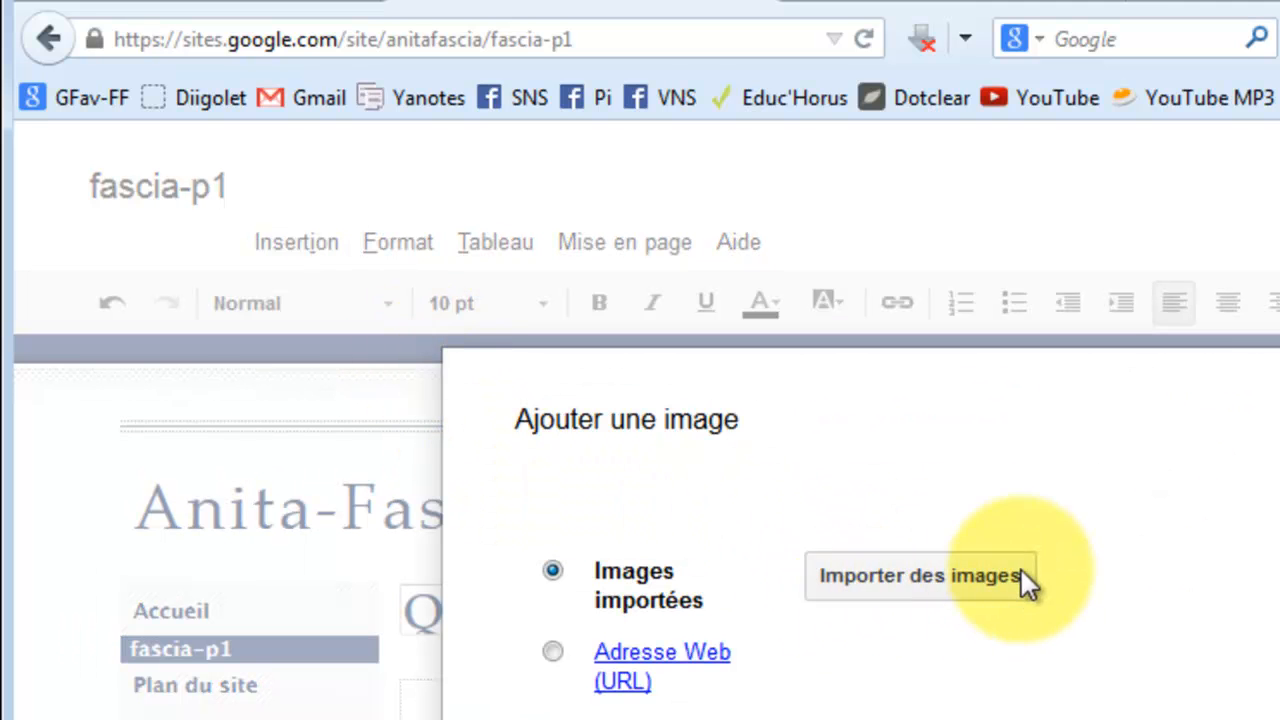
{"action": "left_click", "coordinate": [949, 577]}
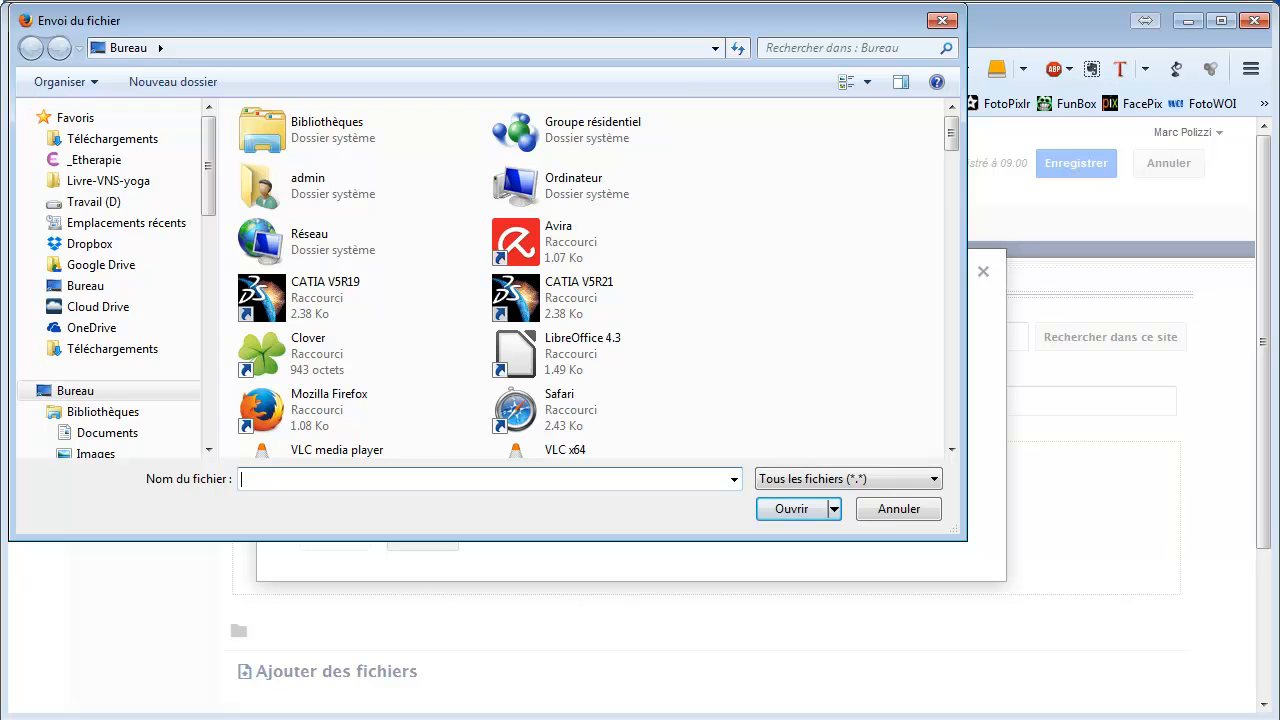
{"action": "key", "text": "alt+Tab"}
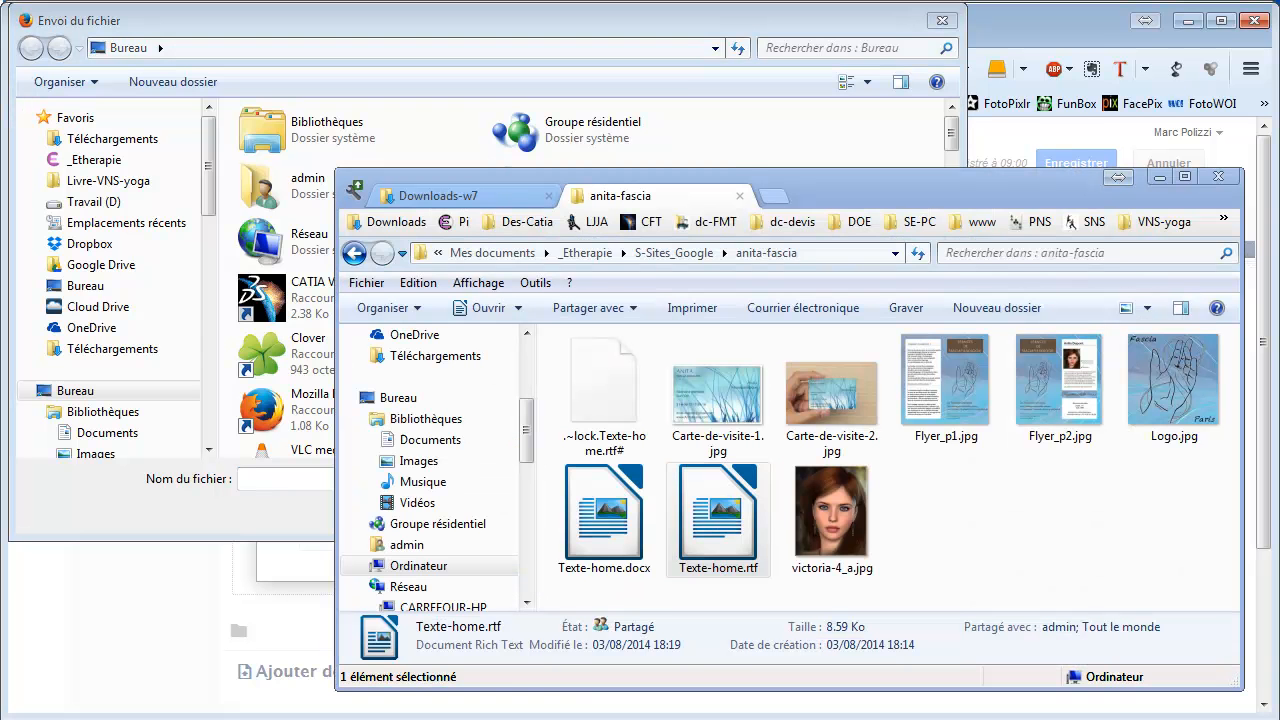
{"action": "left_click", "coordinate": [815, 251]}
{"action": "key", "text": "ctrl+c"}
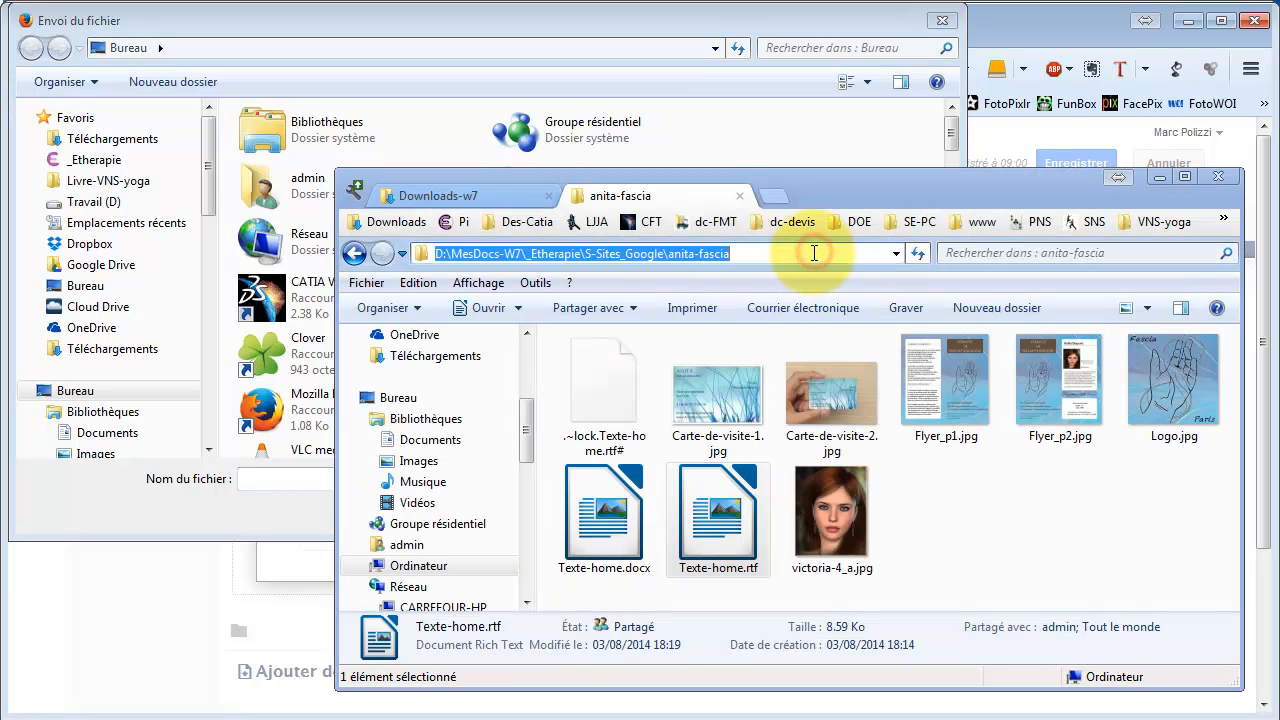
{"action": "left_click", "coordinate": [379, 15]}
{"action": "key", "text": "ctrl+v"}
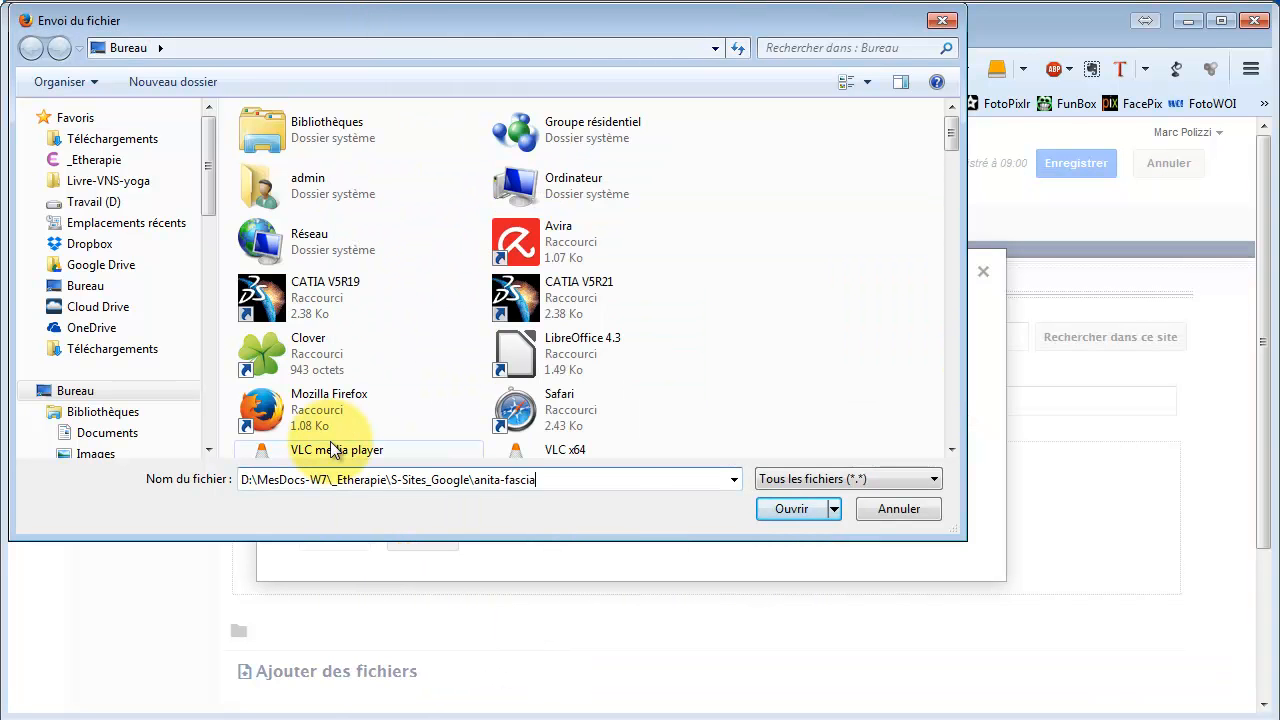
{"action": "key", "text": "Return"}
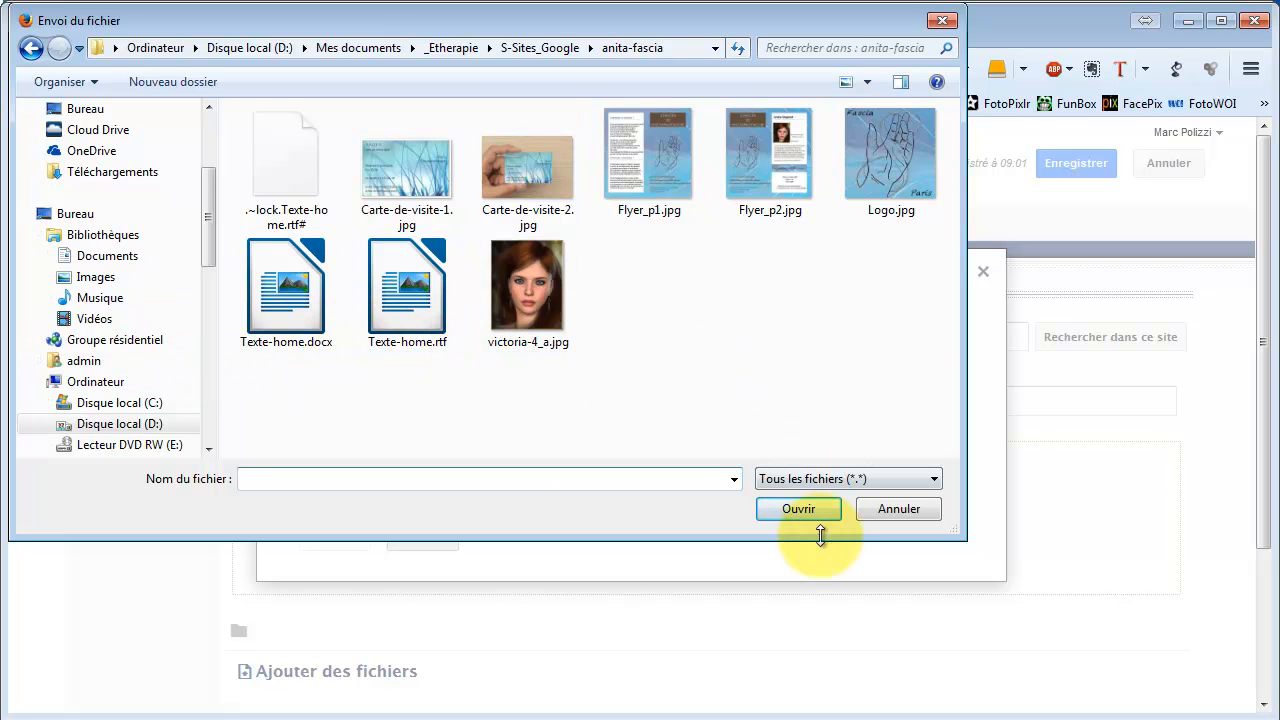
{"action": "left_click", "coordinate": [641, 183]}
{"action": "left_click", "coordinate": [786, 508]}
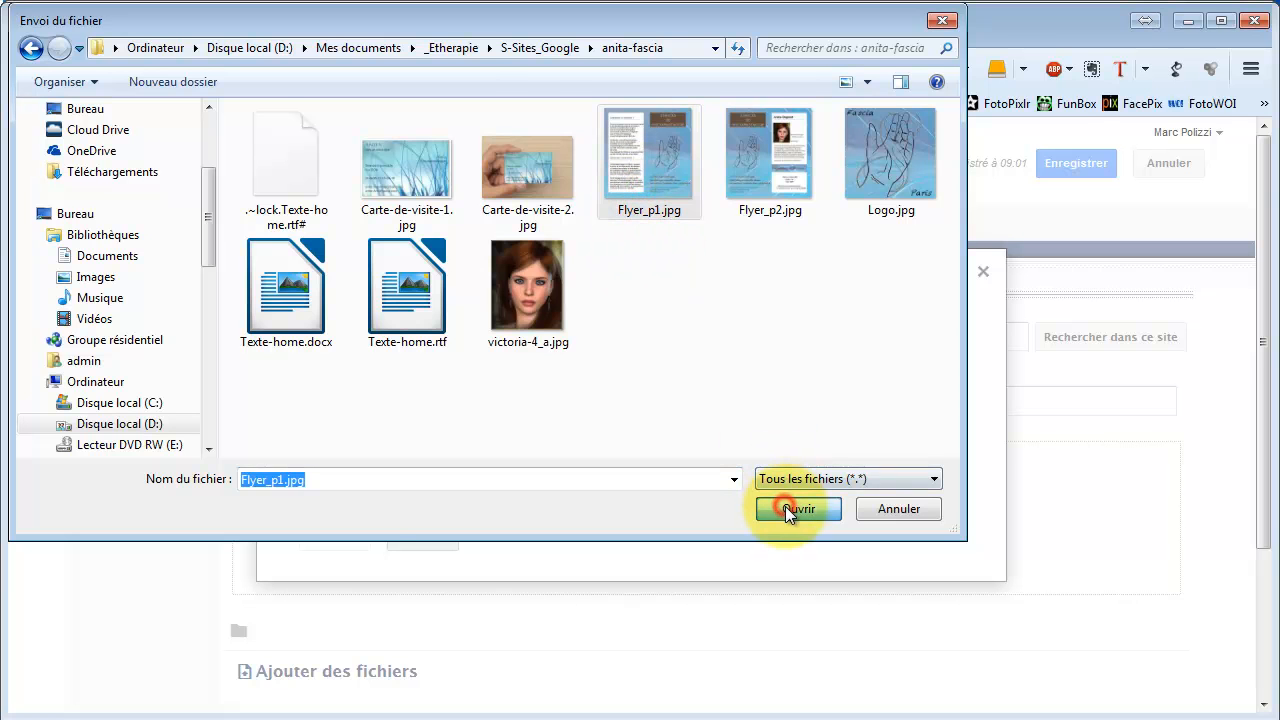
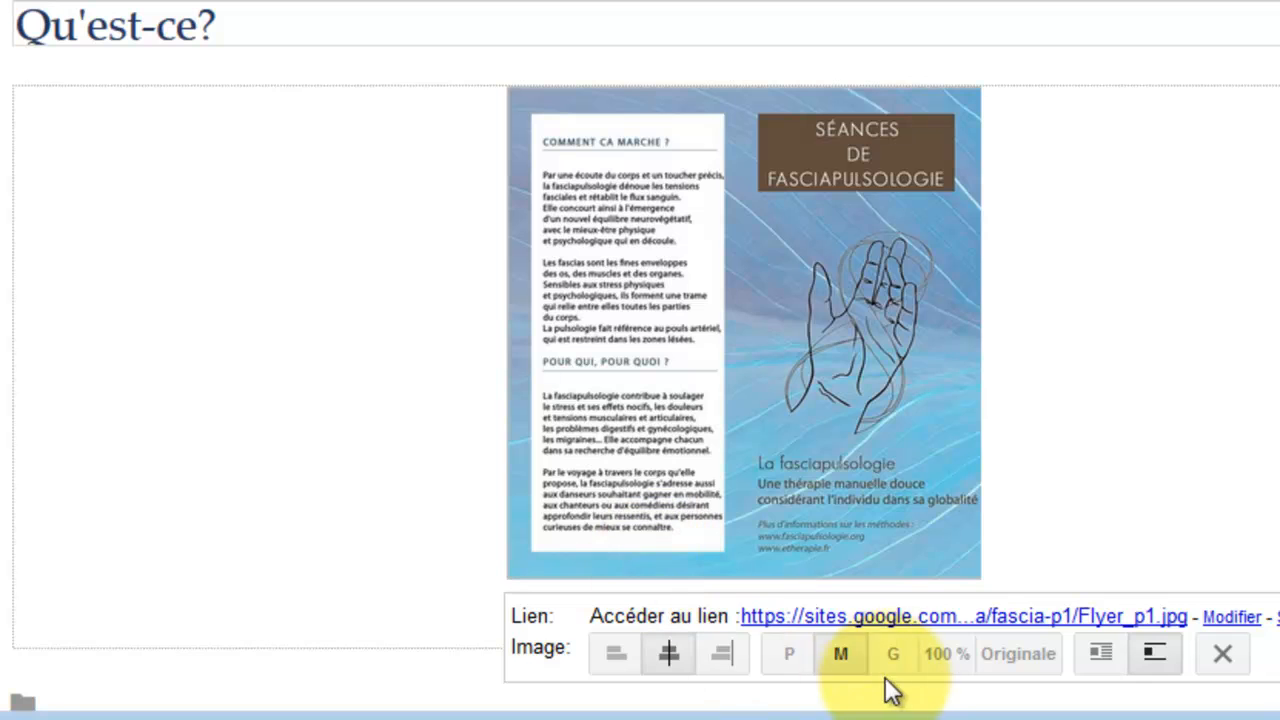
Compare the 100 % and Originale sizes, settle the flyer on large (G), and save the page.
{"action": "left_click", "coordinate": [895, 656]}
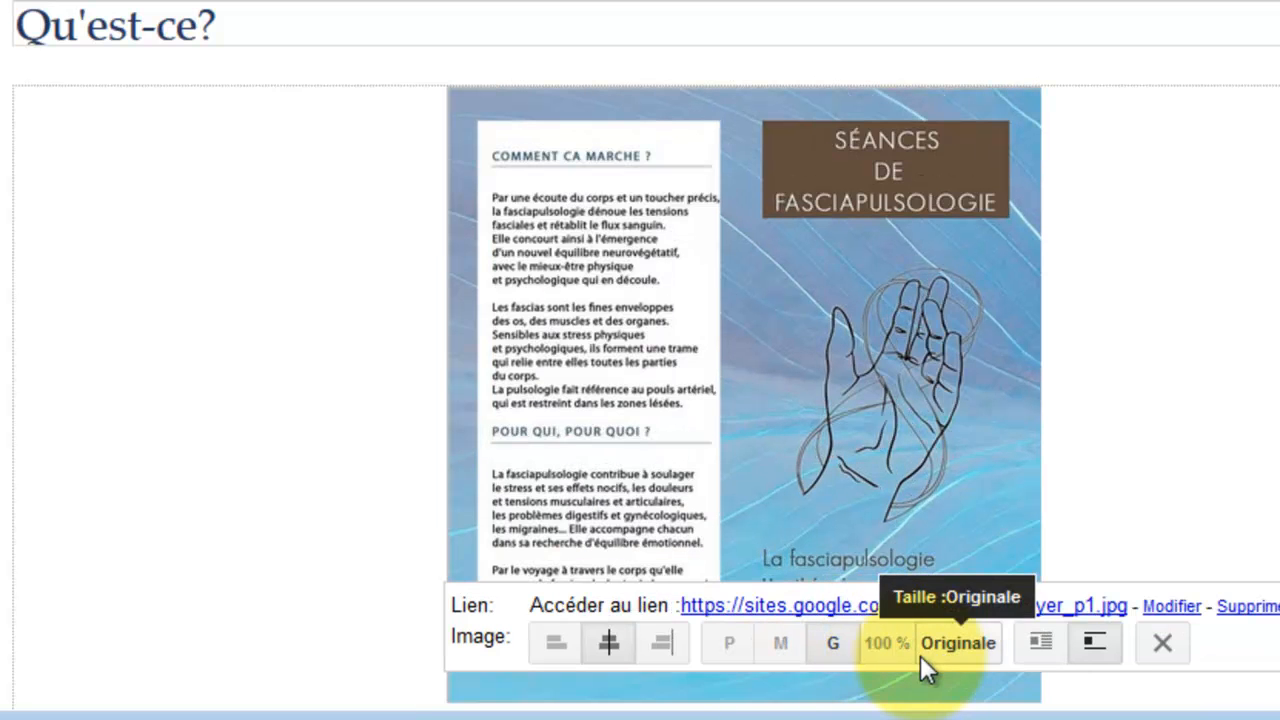
{"action": "left_click", "coordinate": [891, 643]}
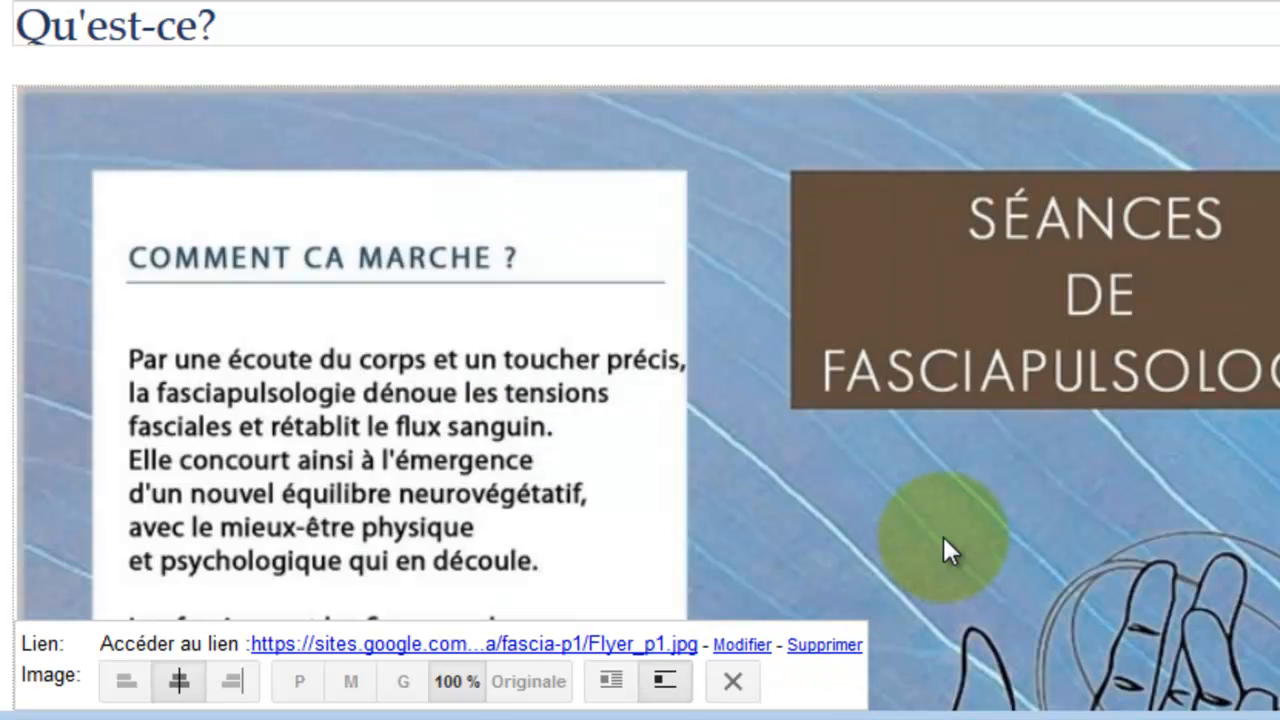
{"action": "left_click", "coordinate": [514, 696]}
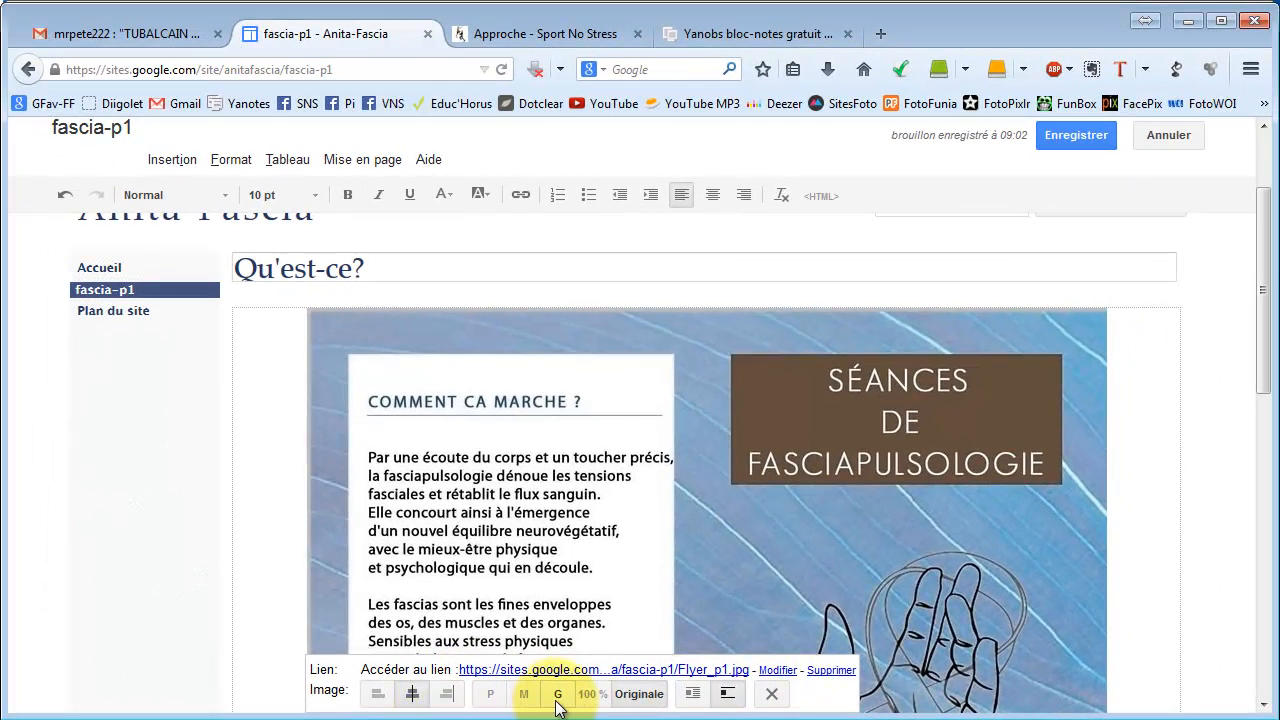
{"action": "left_click", "coordinate": [557, 700]}
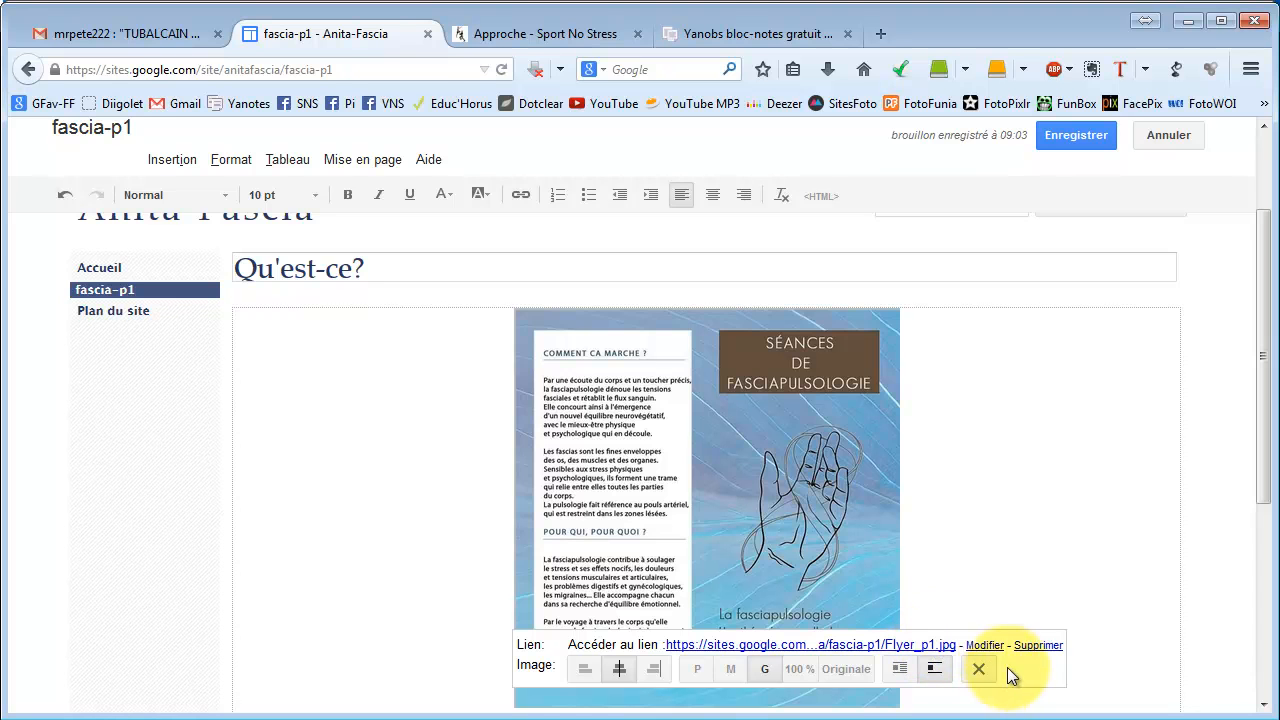
{"action": "left_click", "coordinate": [984, 541]}
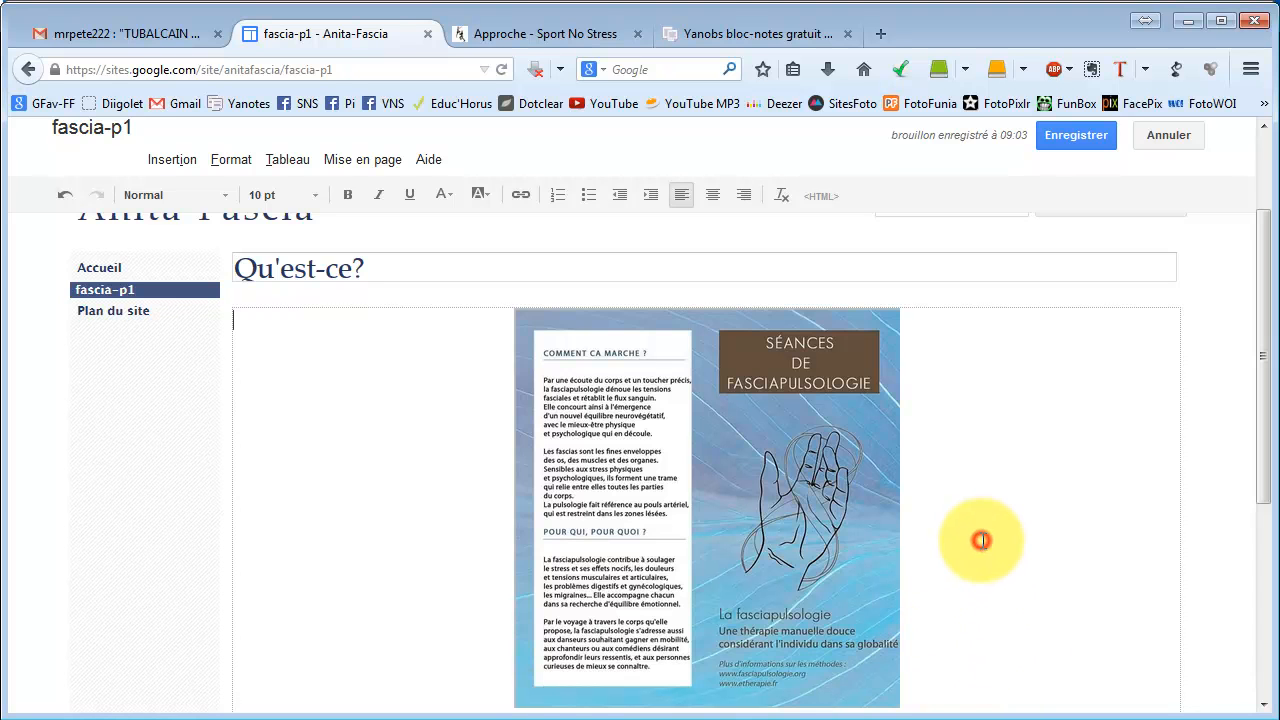
{"action": "left_click", "coordinate": [1075, 142]}
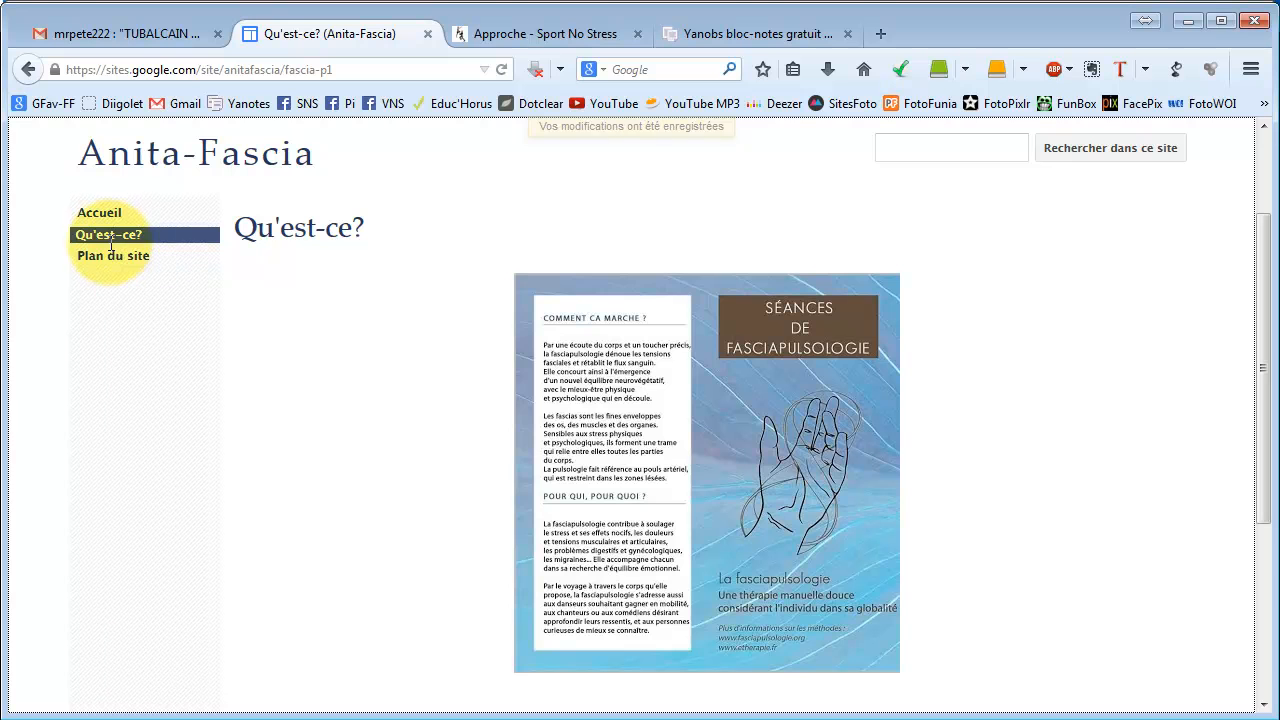
View Accueil and the published Qu'est-ce? page with its full-size flyer, then reopen Qu'est-ce? for editing.
{"action": "left_click", "coordinate": [99, 215]}
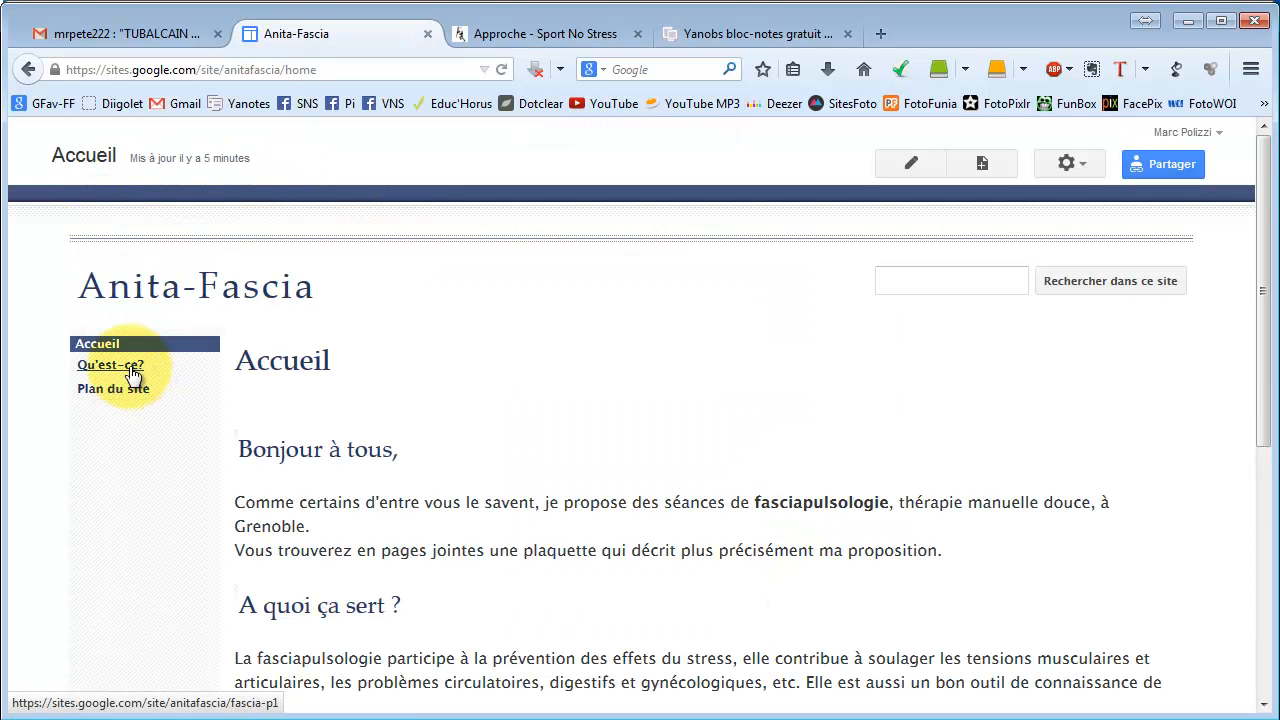
{"action": "left_click", "coordinate": [131, 370]}
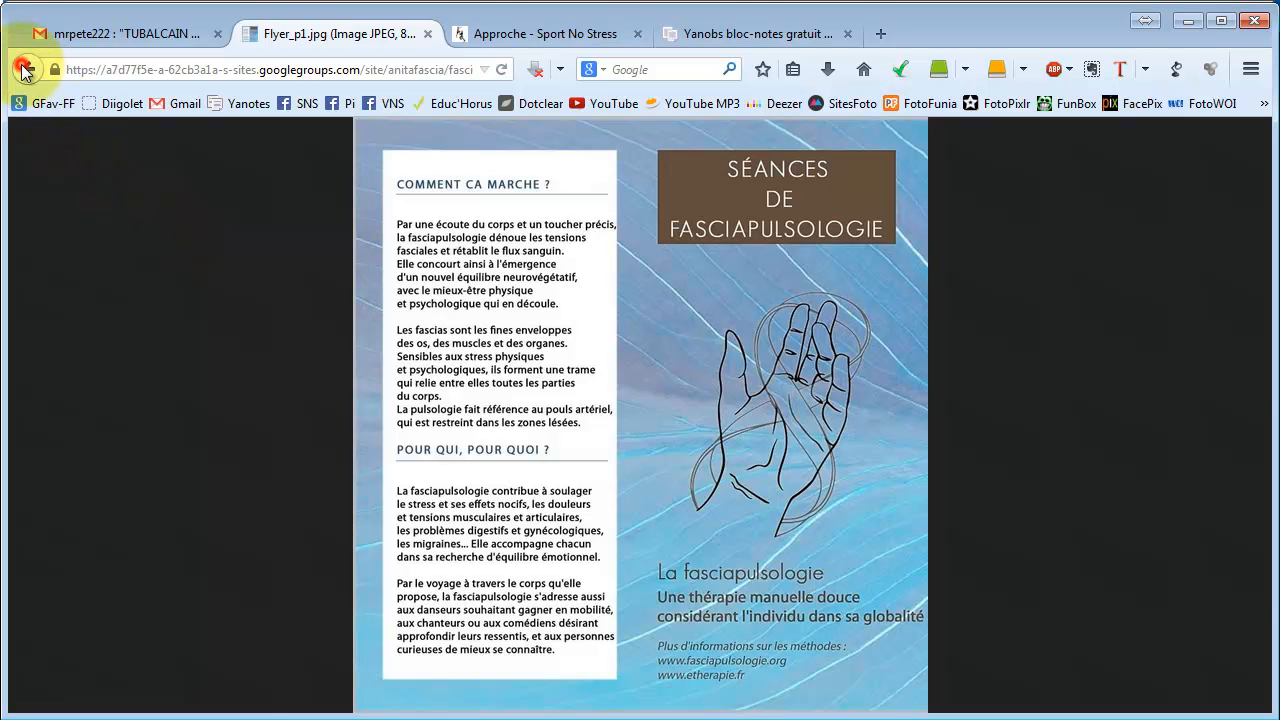
{"action": "left_click", "coordinate": [23, 70]}
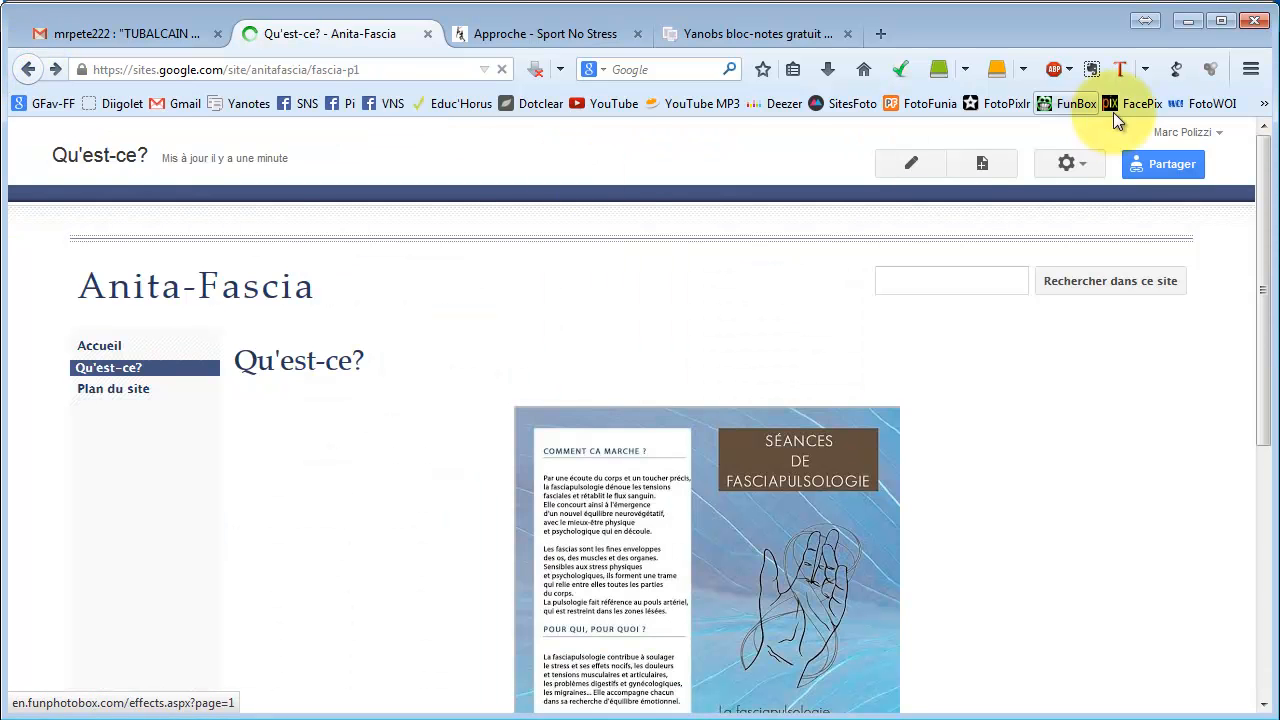
{"action": "left_click", "coordinate": [916, 169]}
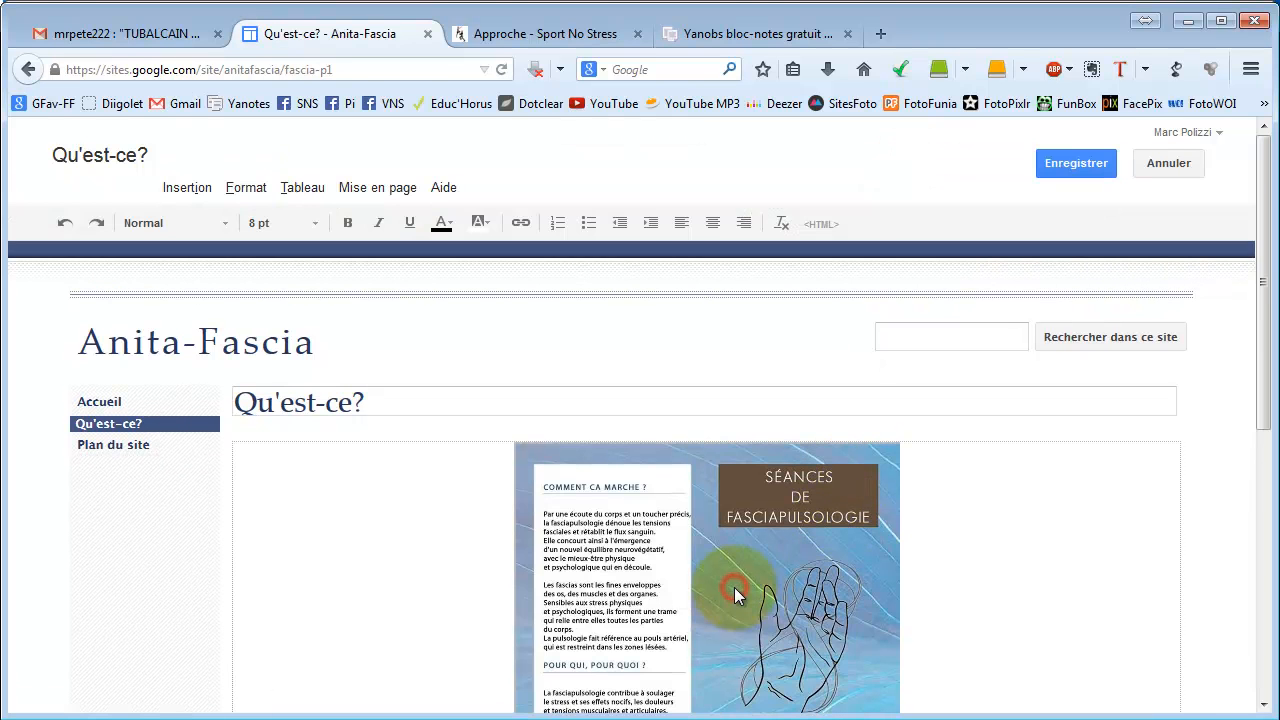
Switch the flyer to its Originale size and save the Qu'est-ce? page.
{"action": "left_click", "coordinate": [735, 596]}
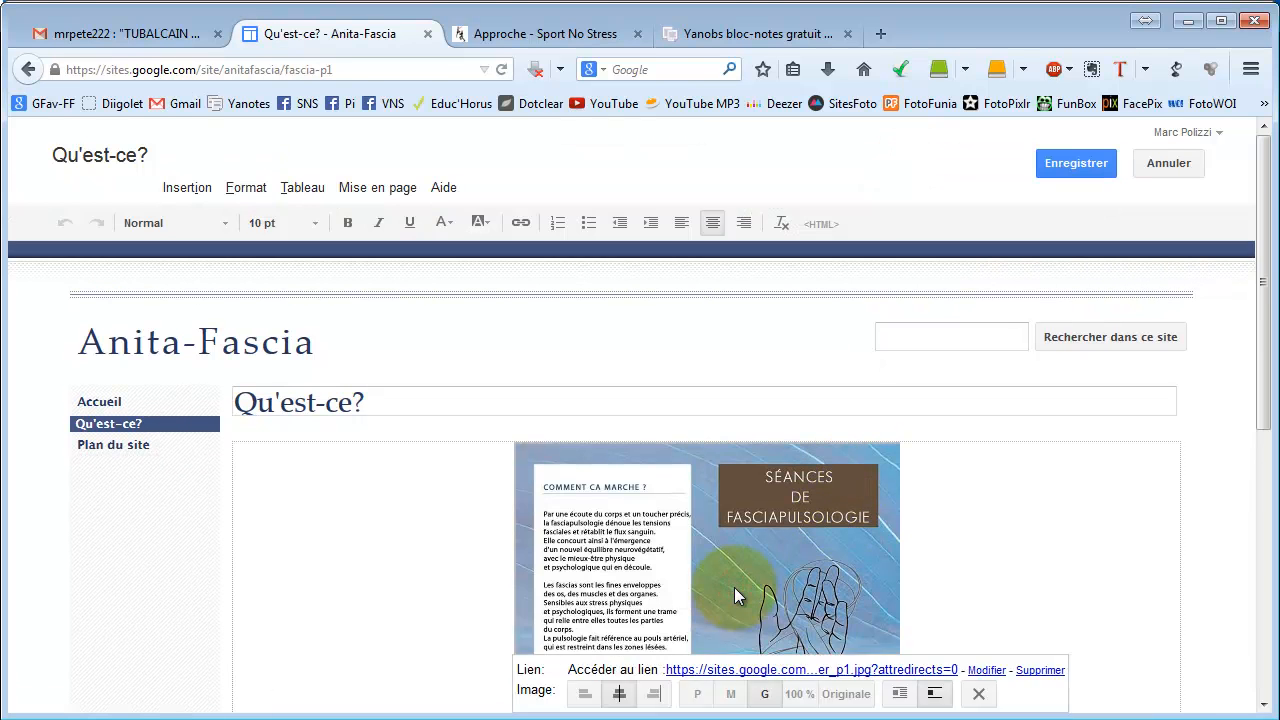
{"action": "left_click", "coordinate": [846, 694]}
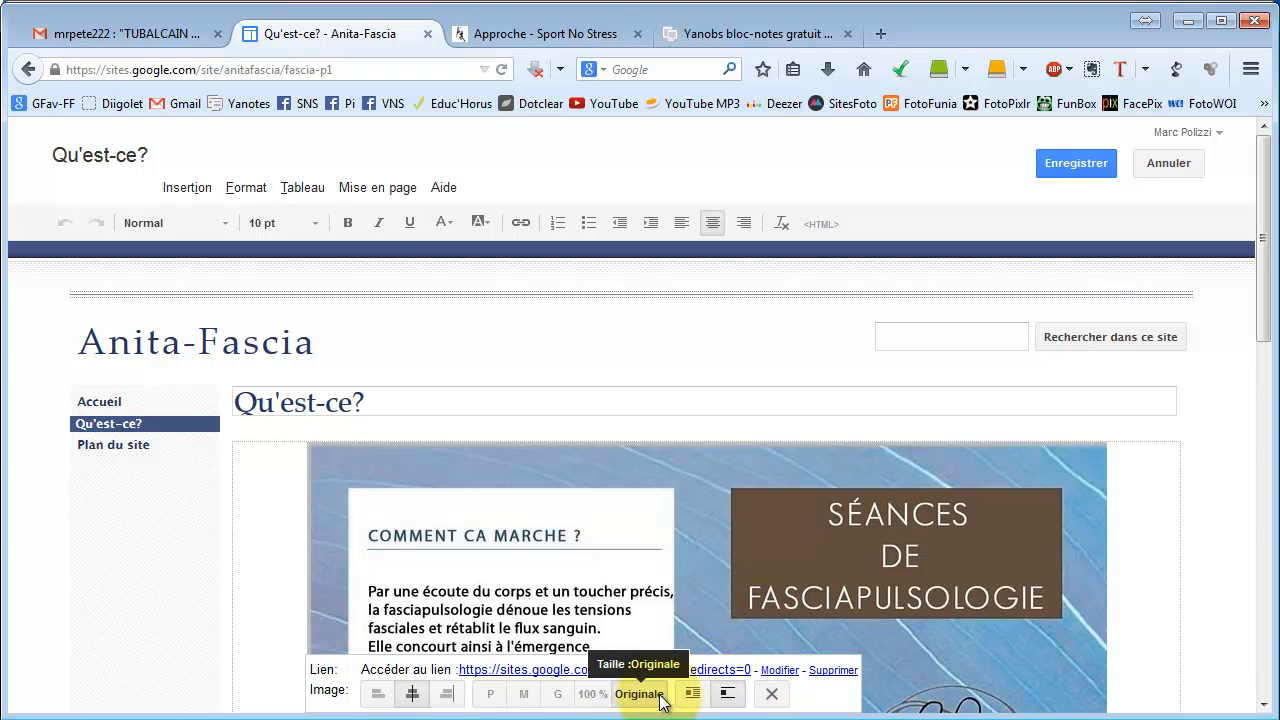
{"action": "left_click", "coordinate": [1058, 162]}
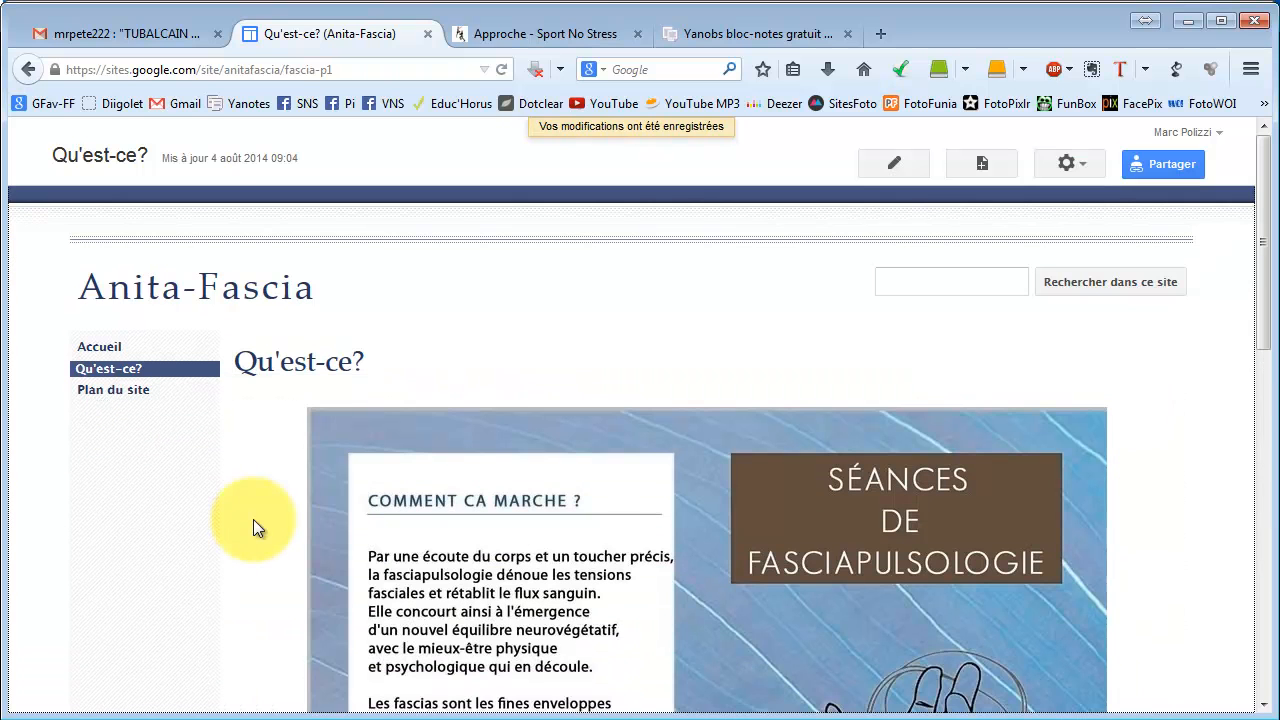
{"action": "scroll", "coordinate": [567, 450], "scroll_direction": "down", "scroll_amount": 1}
{"action": "scroll", "coordinate": [567, 450], "scroll_direction": "down", "scroll_amount": 8}
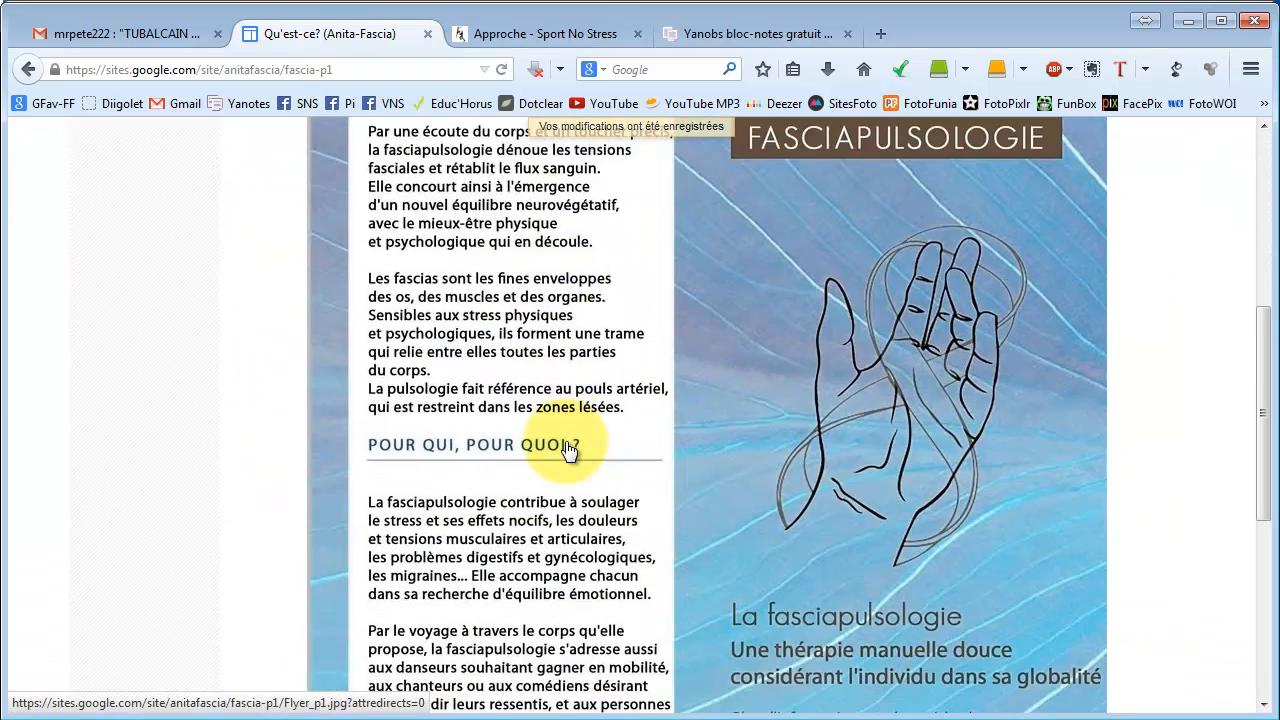
{"action": "scroll", "coordinate": [567, 450], "scroll_direction": "up", "scroll_amount": 3}
{"action": "scroll", "coordinate": [564, 442], "scroll_direction": "up", "scroll_amount": 6}
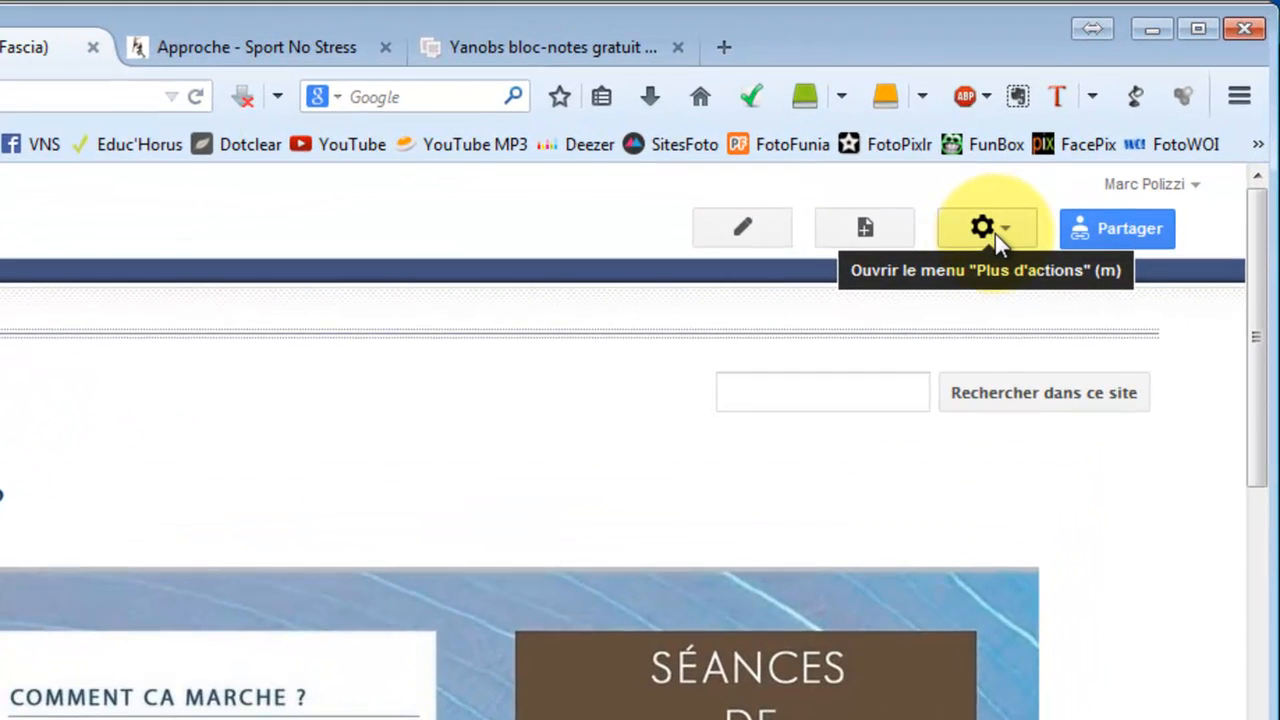
In Paramètres de la page, untick Autoriser les commentaires, keeping sub-page links and attachments enabled.
{"action": "left_click", "coordinate": [995, 234]}
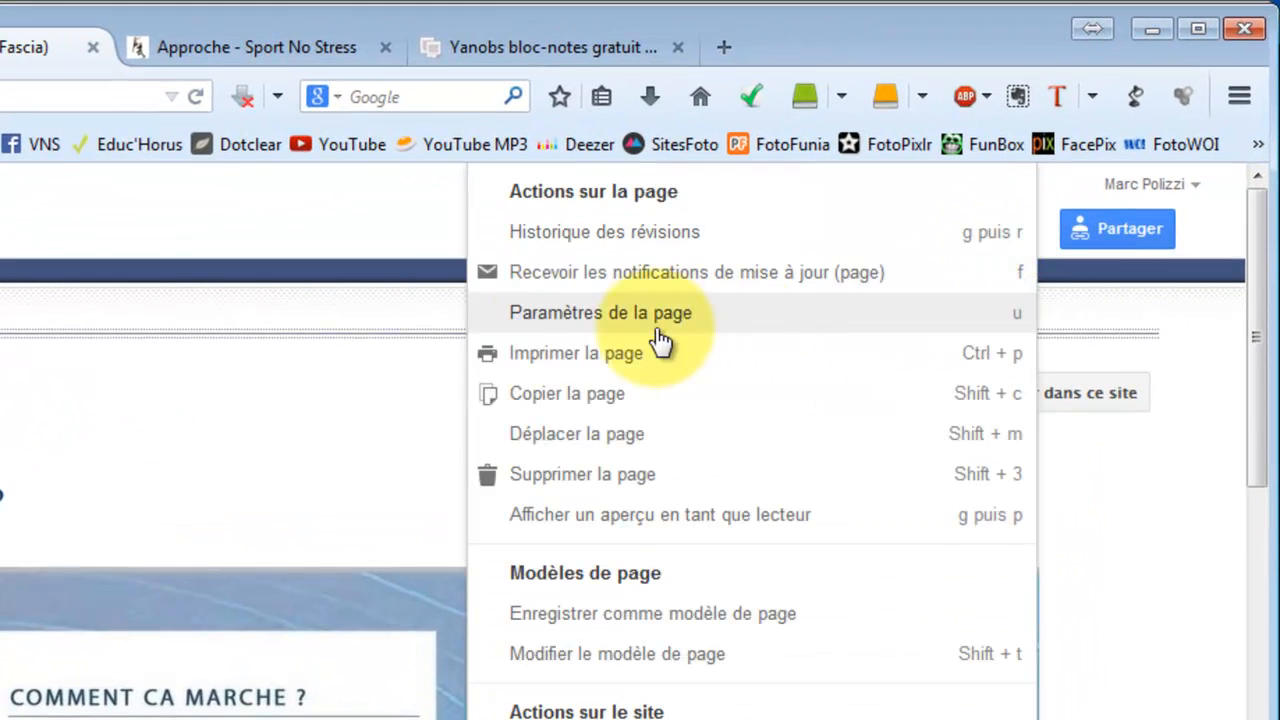
{"action": "left_click", "coordinate": [566, 316]}
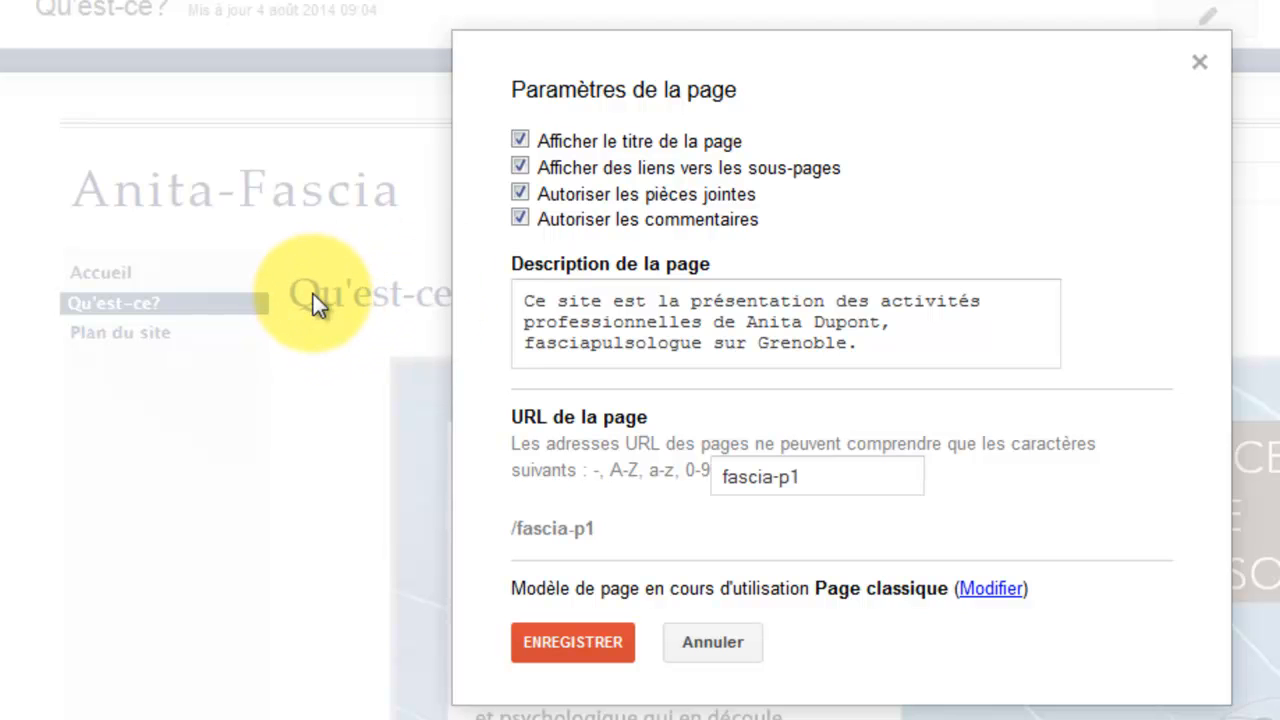
{"action": "left_click", "coordinate": [520, 167]}
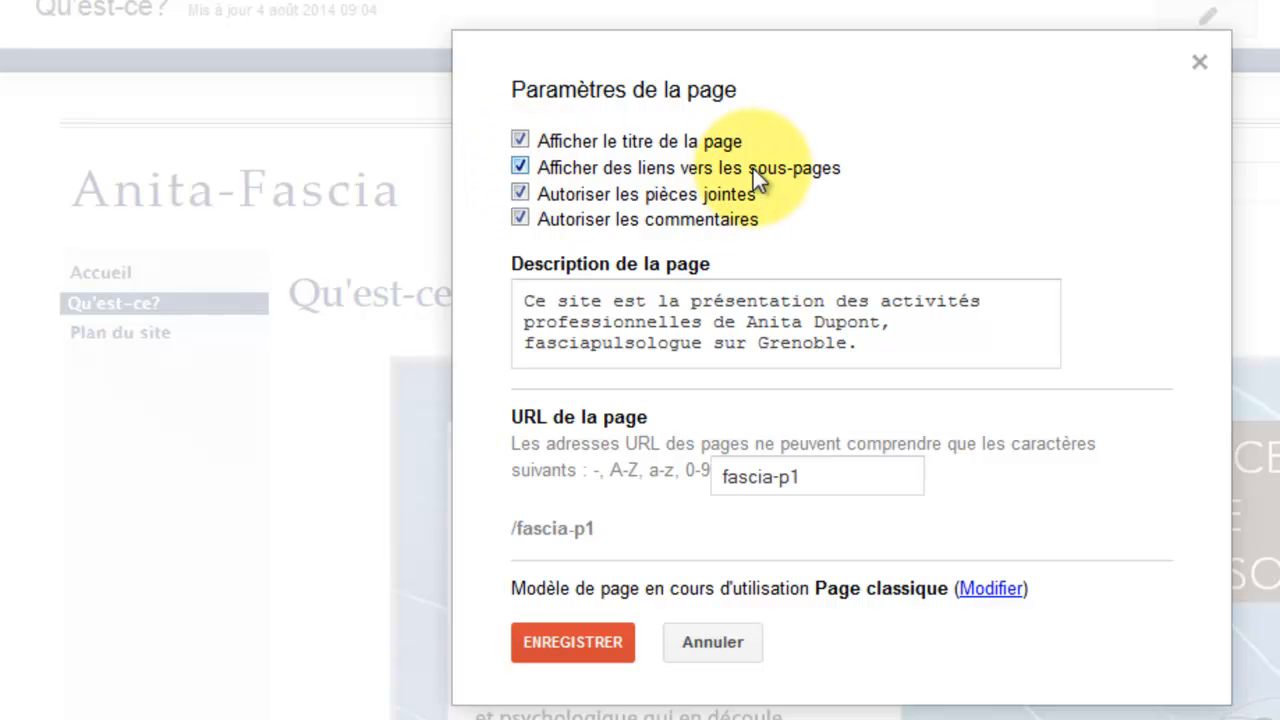
{"action": "left_click", "coordinate": [521, 194]}
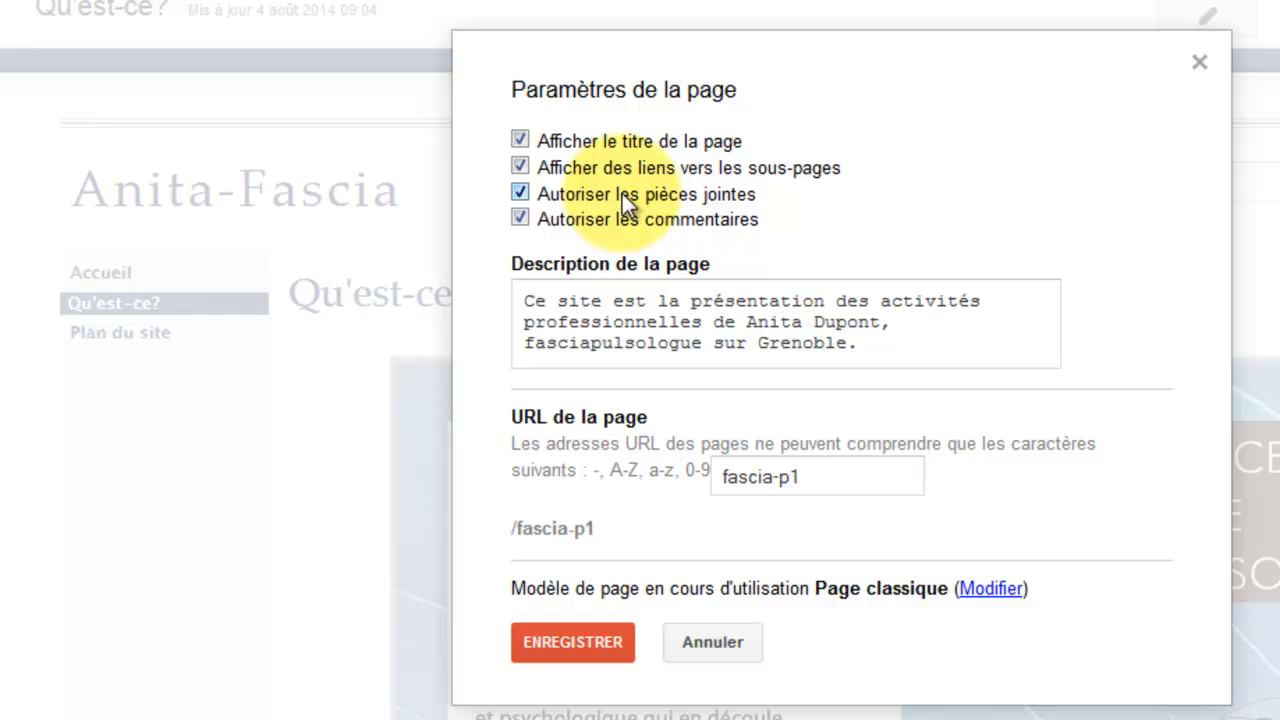
{"action": "left_click", "coordinate": [521, 219]}
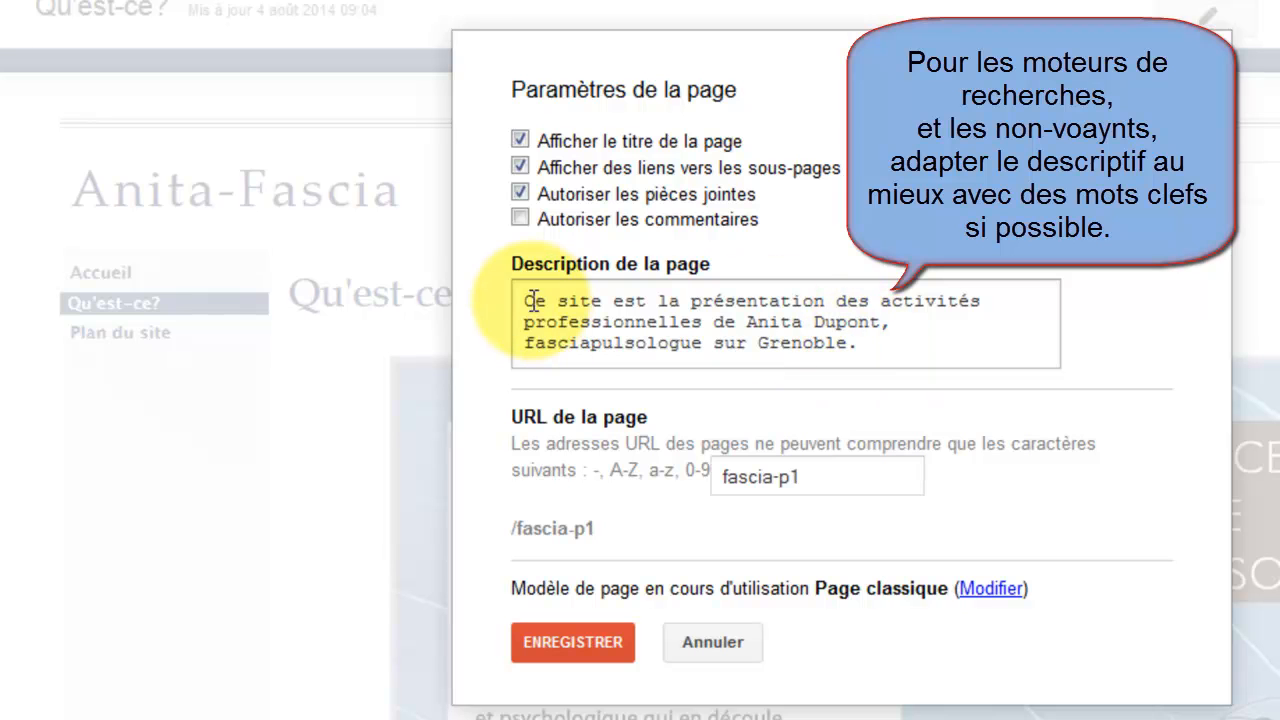
Replace 'sur Grenoble' in the page description with '. Cette page explique ce que c'est.' and save.
{"action": "left_click", "coordinate": [869, 343]}
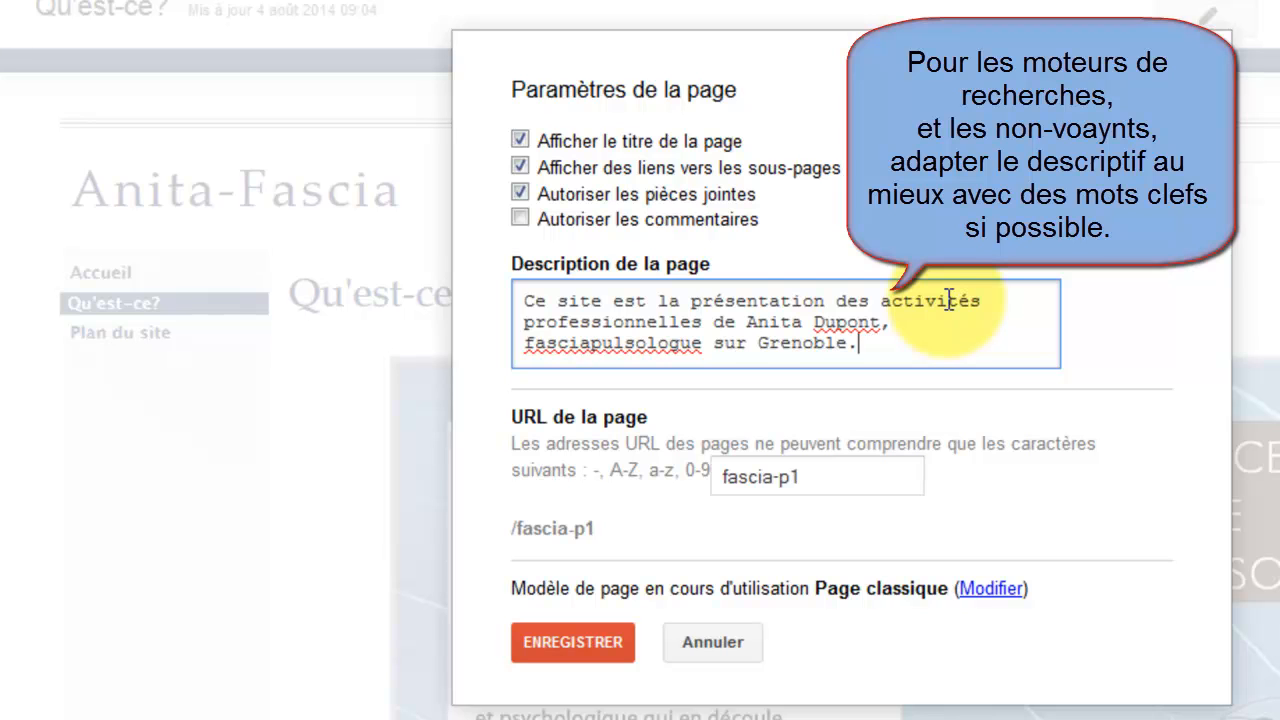
{"action": "key", "text": "BackSpace"}
{"action": "key", "text": "BackSpace"}
{"action": "key", "text": "BackSpace"}
{"action": "key", "text": "BackSpace"}
{"action": "key", "text": "BackSpace"}
{"action": "key", "text": "BackSpace"}
{"action": "key", "text": "BackSpace"}
{"action": "key", "text": "BackSpace"}
{"action": "key", "text": "BackSpace"}
{"action": "key", "text": "BackSpace"}
{"action": "key", "text": "BackSpace"}
{"action": "key", "text": "BackSpace"}
{"action": "type", "text": ","}
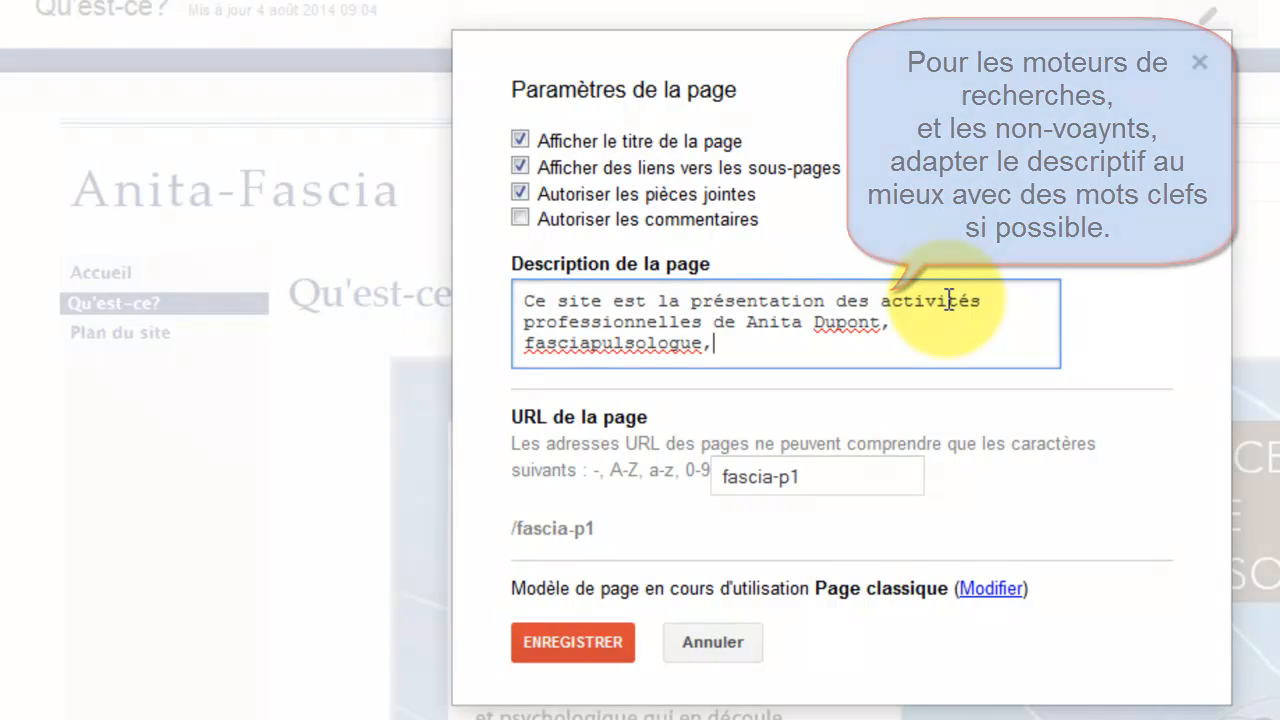
{"action": "key", "text": "BackSpace"}
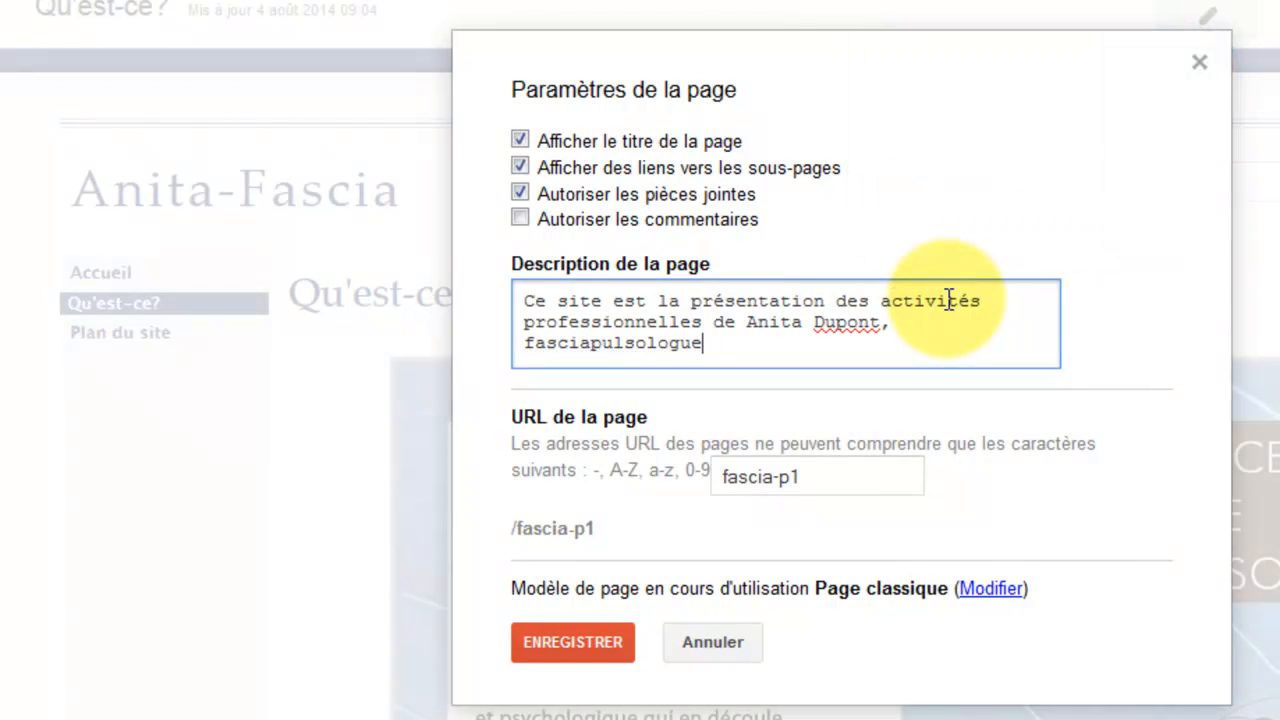
{"action": "type", "text": ". Cette page explique"}
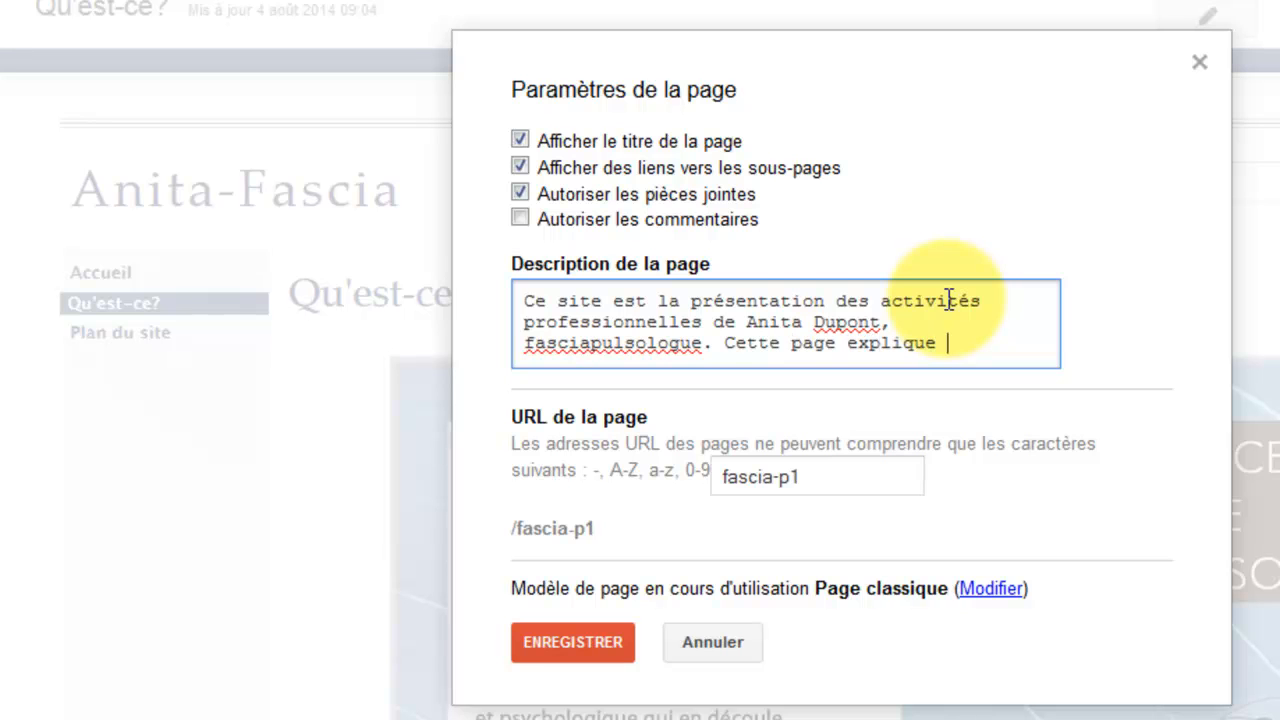
{"action": "type", "text": "c'est."}
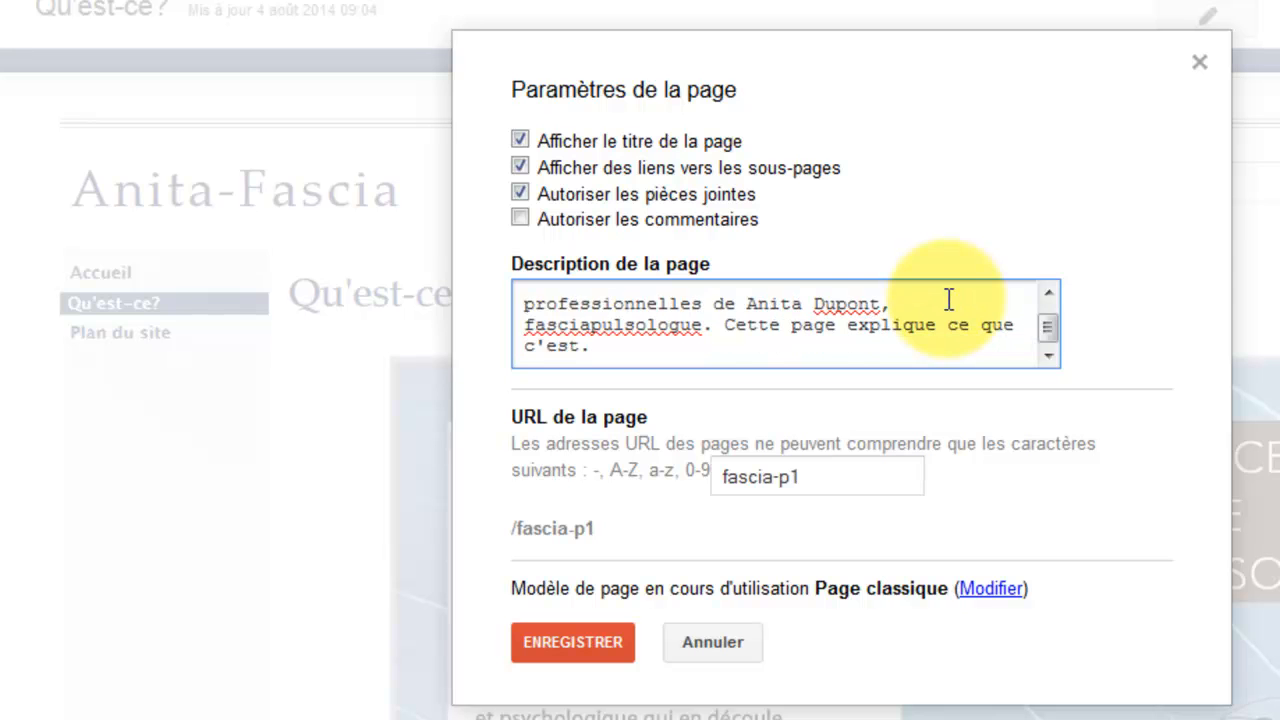
{"action": "left_click", "coordinate": [845, 476]}
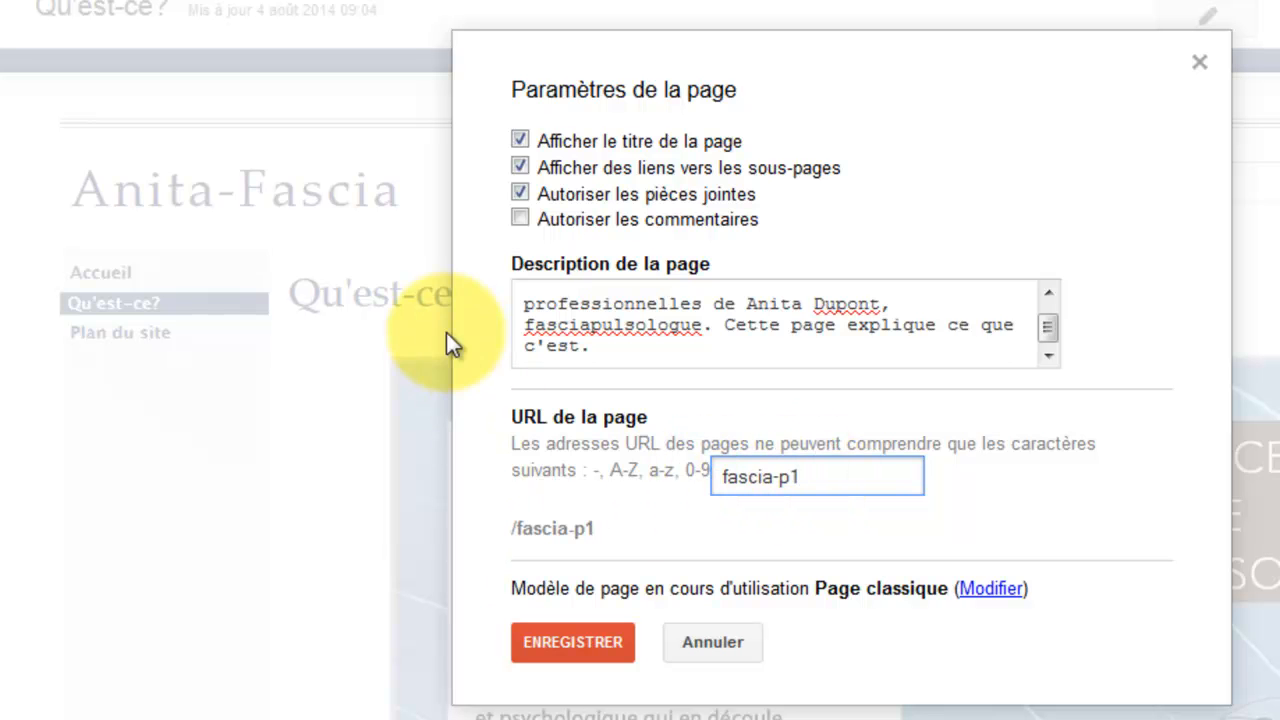
{"action": "left_click", "coordinate": [591, 647]}
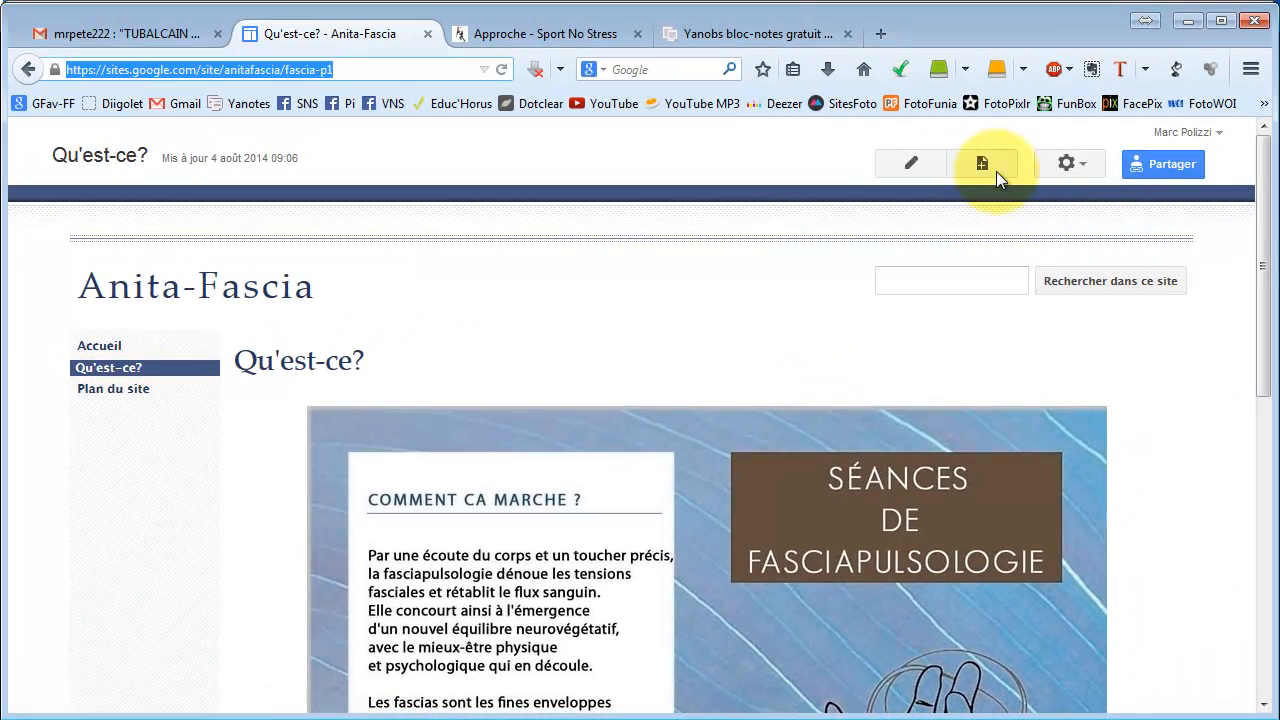
Create a new page named fascia-p2 at the site root.
{"action": "left_click", "coordinate": [980, 163]}
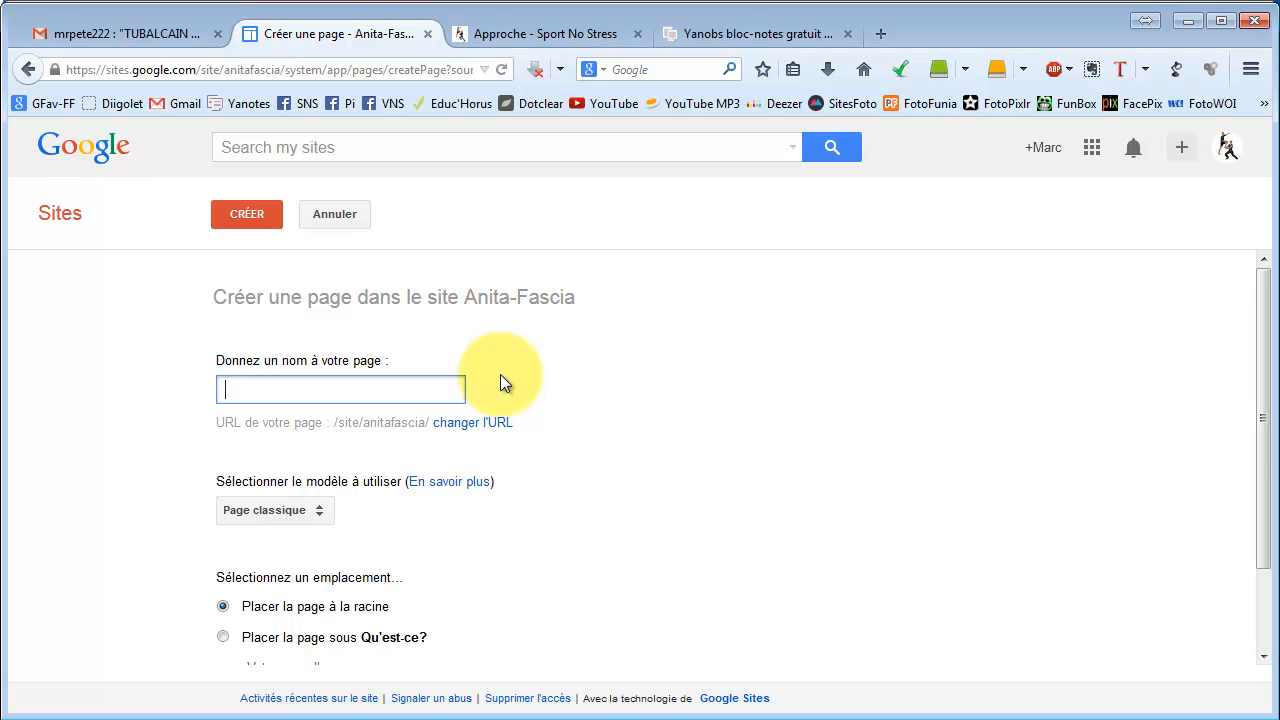
{"action": "key", "text": "BackSpace"}
{"action": "type", "text": "scia"}
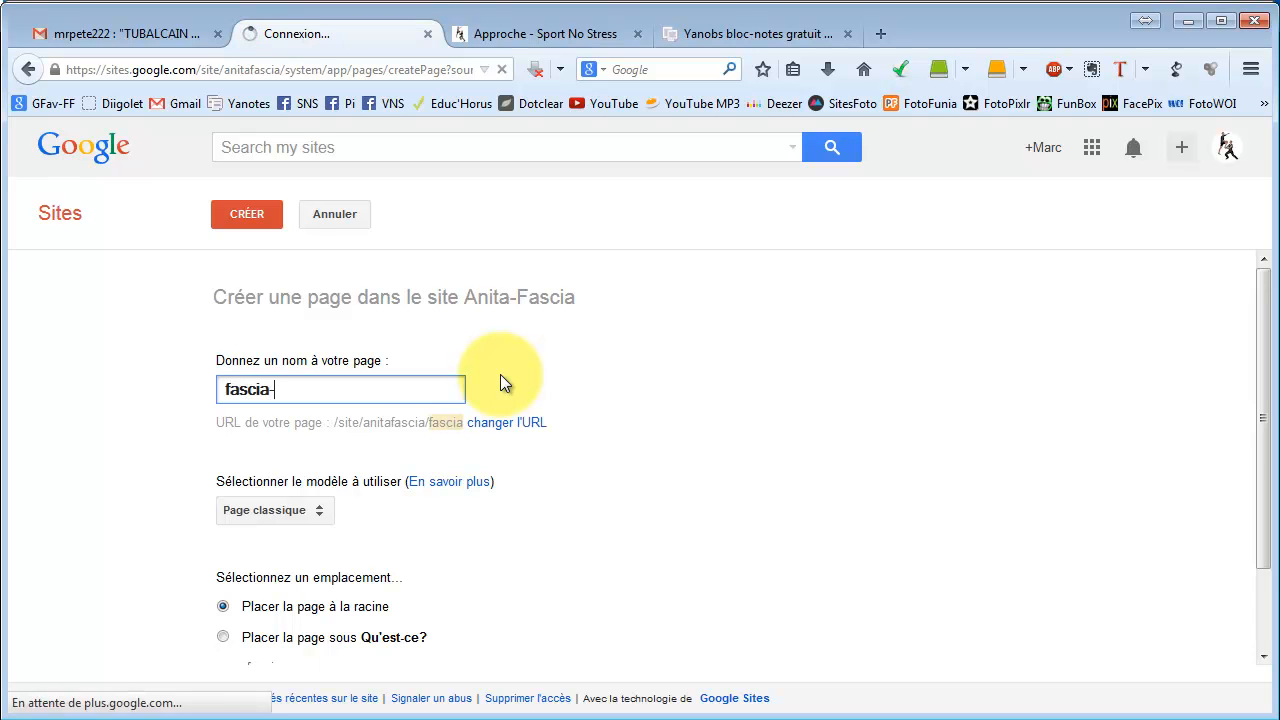
{"action": "type", "text": "-p2"}
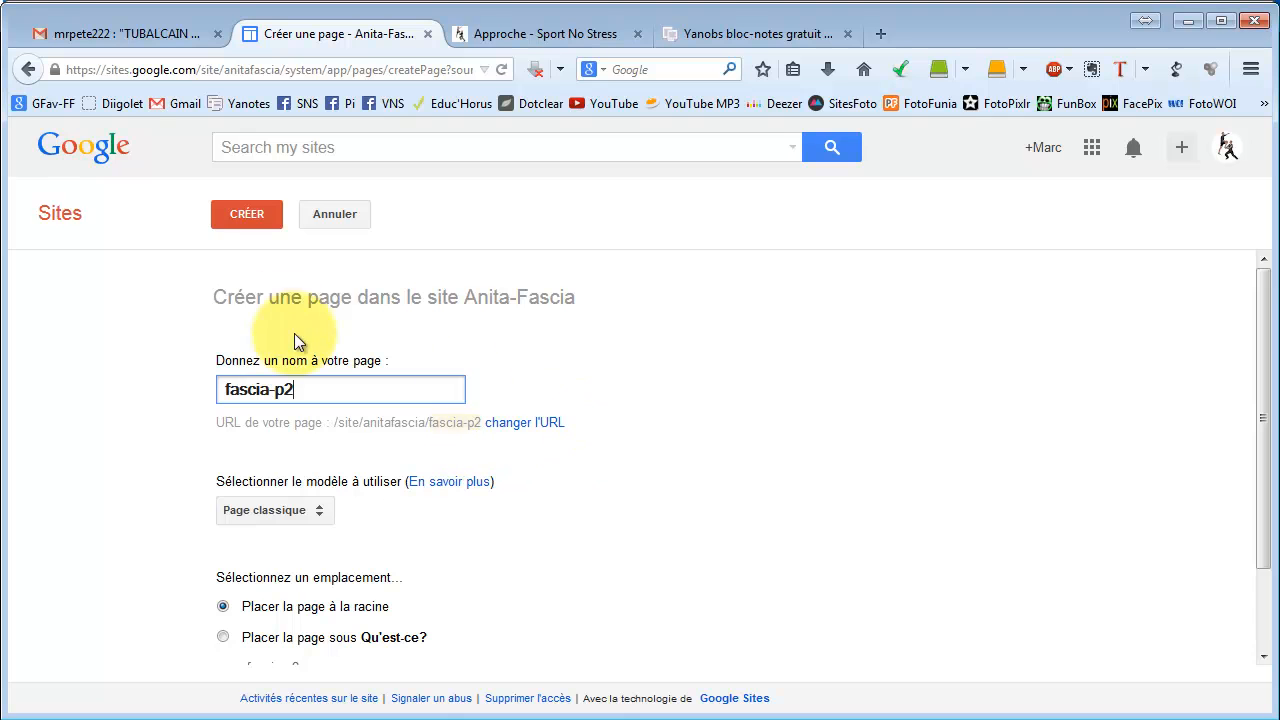
{"action": "left_click", "coordinate": [252, 217]}
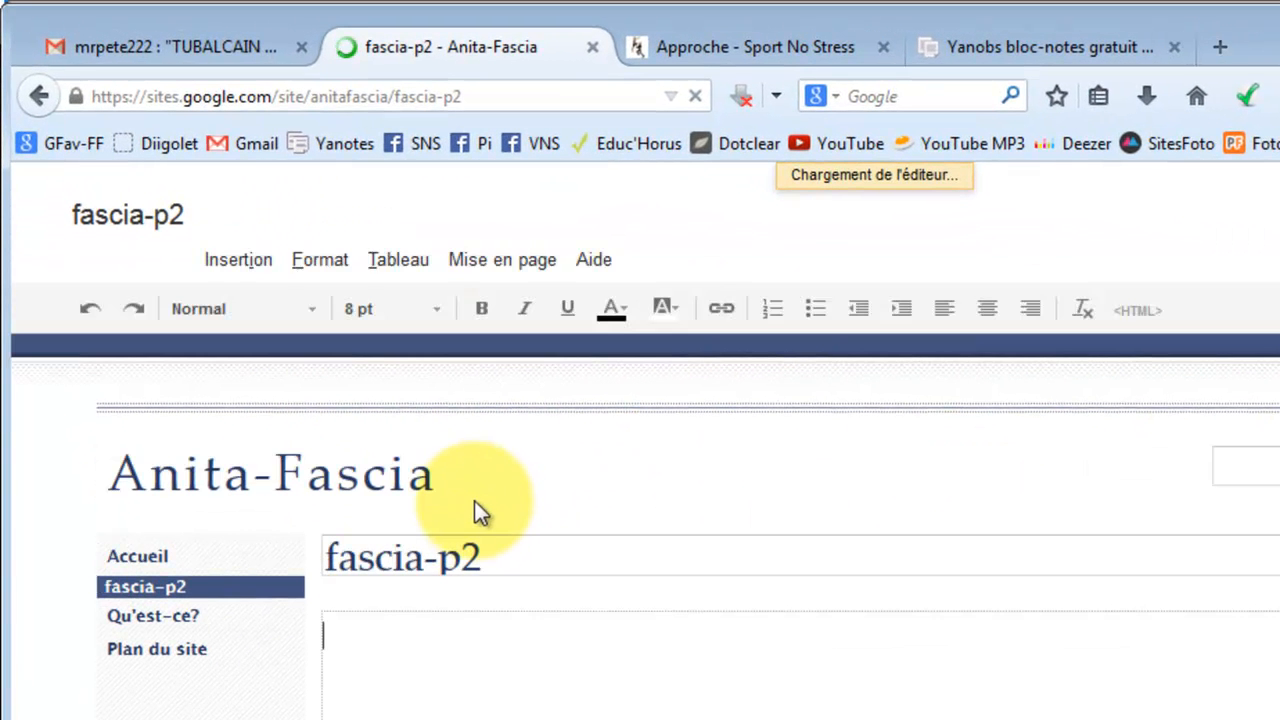
Change the new page's title to 'Où?'.
{"action": "left_click_drag", "start_coordinate": [488, 557], "coordinate": [300, 557]}
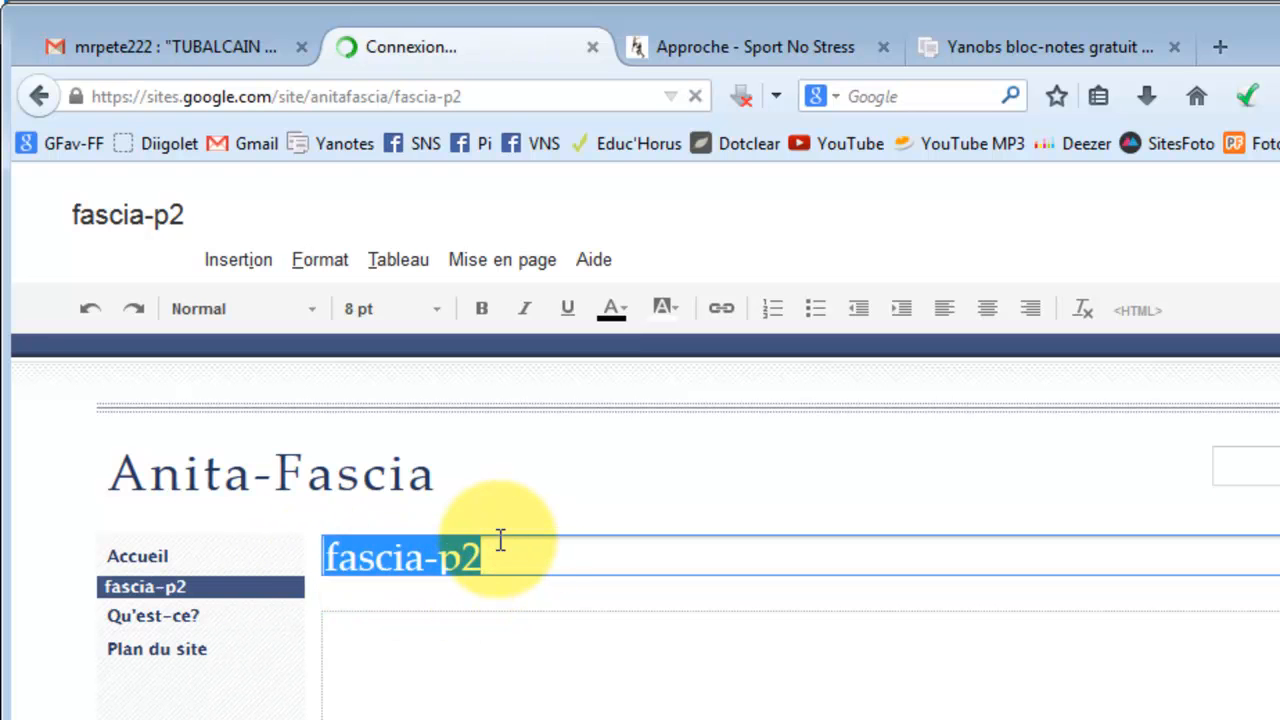
{"action": "type", "text": "Où?"}
{"action": "left_click", "coordinate": [337, 635]}
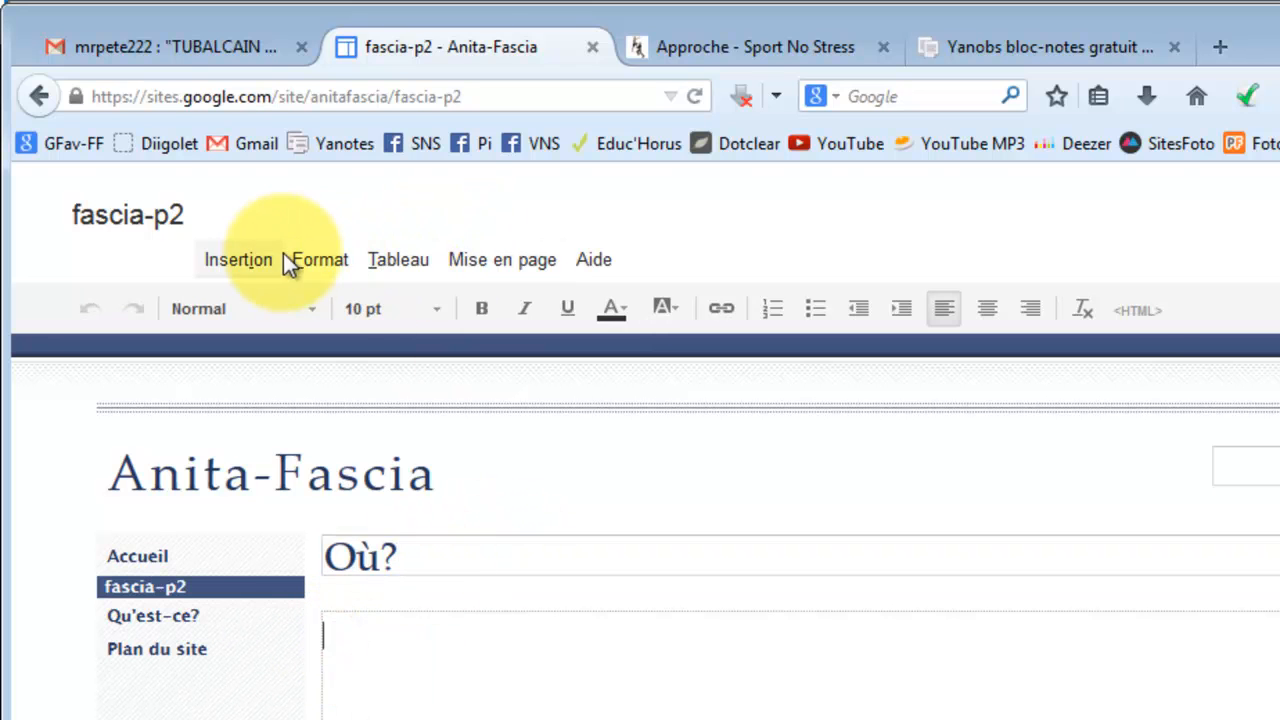
Upload Flyer_p2.jpg through Insertion > Image with the alternative text 'Comment venir'.
{"action": "left_click", "coordinate": [245, 258]}
{"action": "left_click", "coordinate": [210, 309]}
{"action": "left_click", "coordinate": [242, 260]}
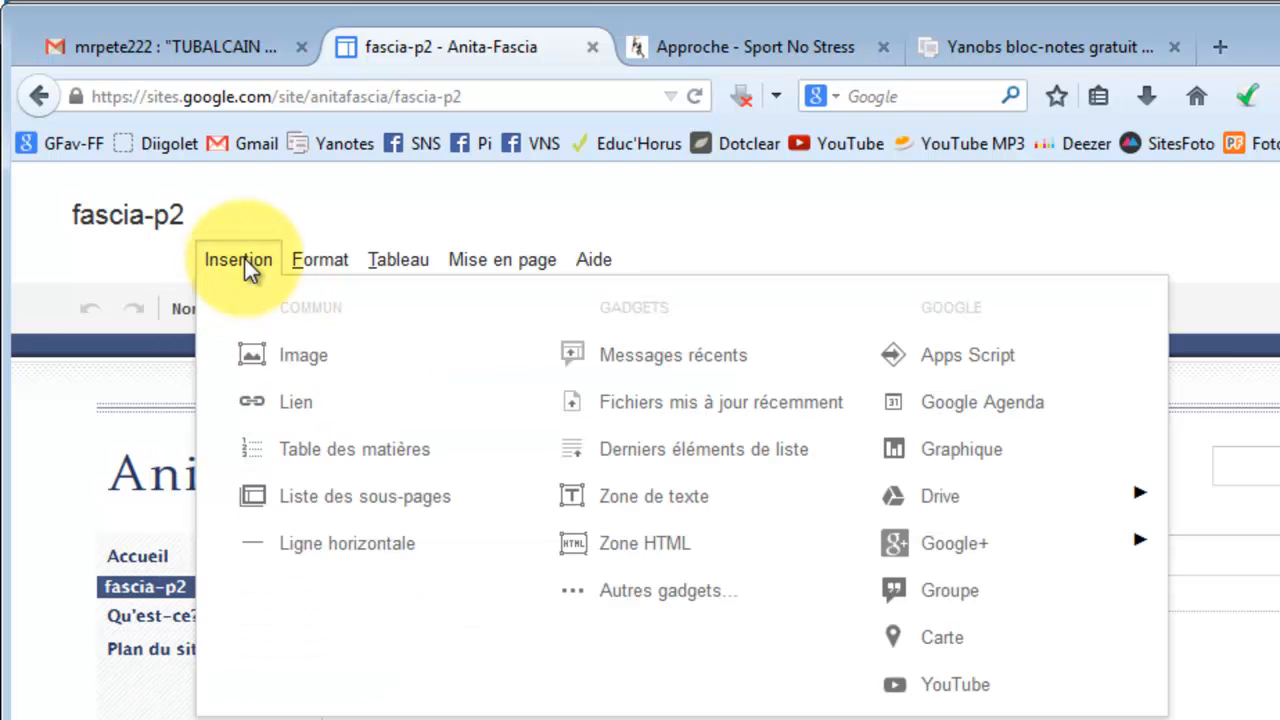
{"action": "left_click", "coordinate": [303, 360]}
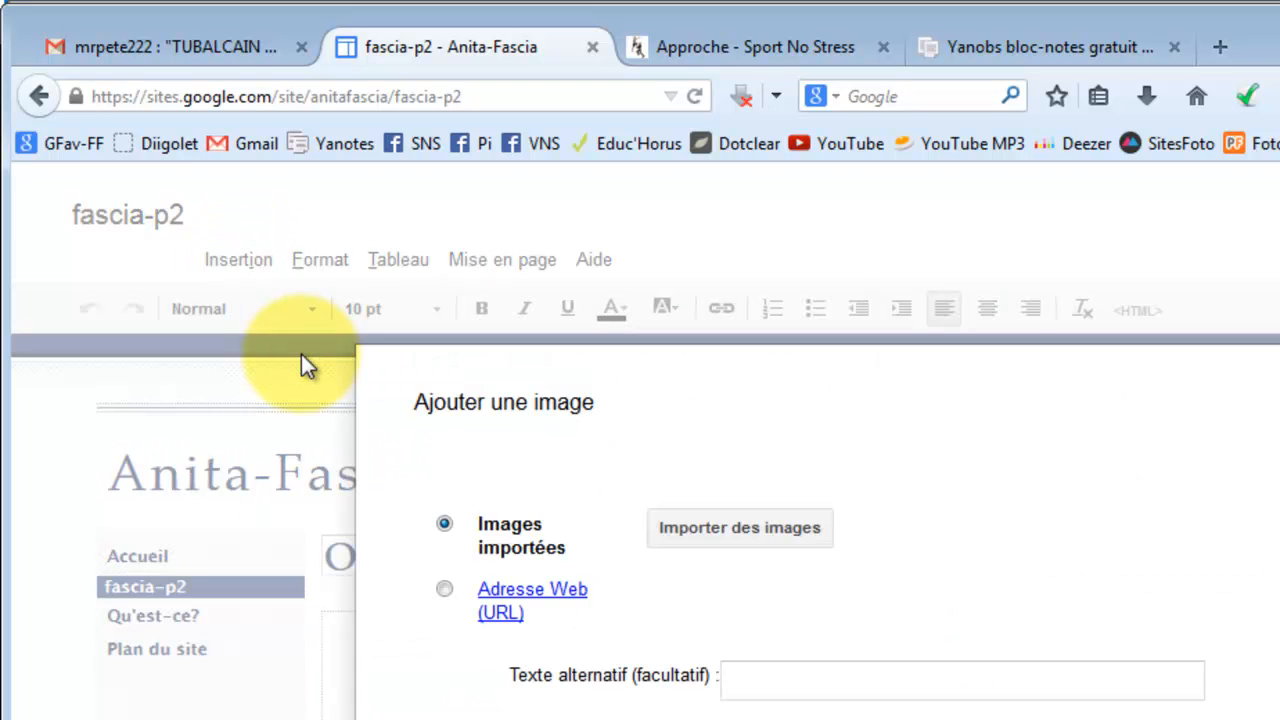
{"action": "left_click", "coordinate": [703, 524]}
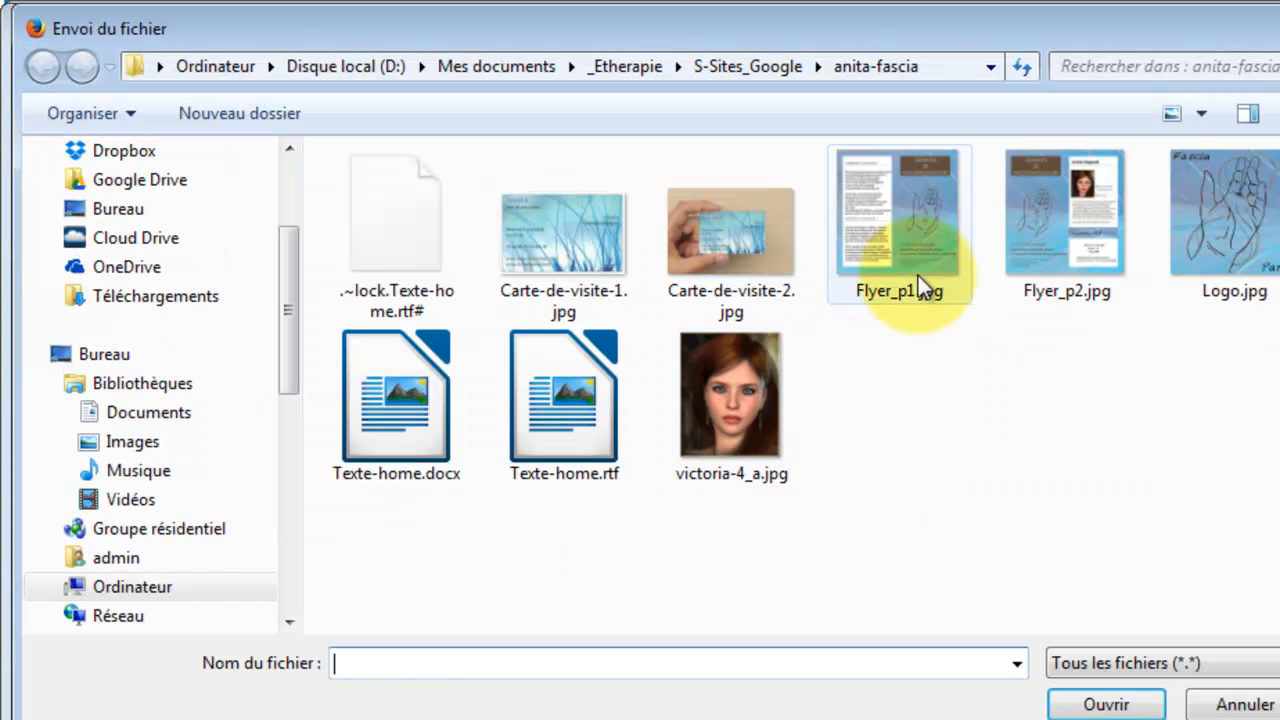
{"action": "left_click", "coordinate": [1057, 224]}
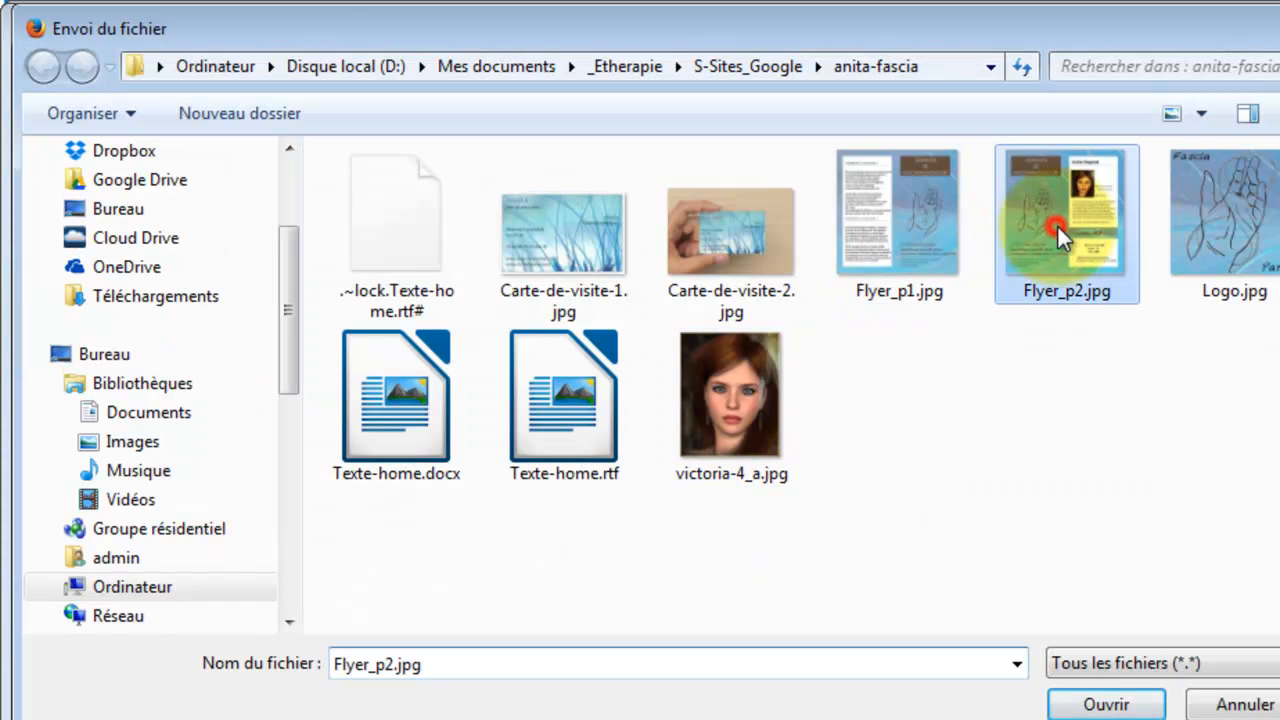
{"action": "left_click", "coordinate": [1100, 705]}
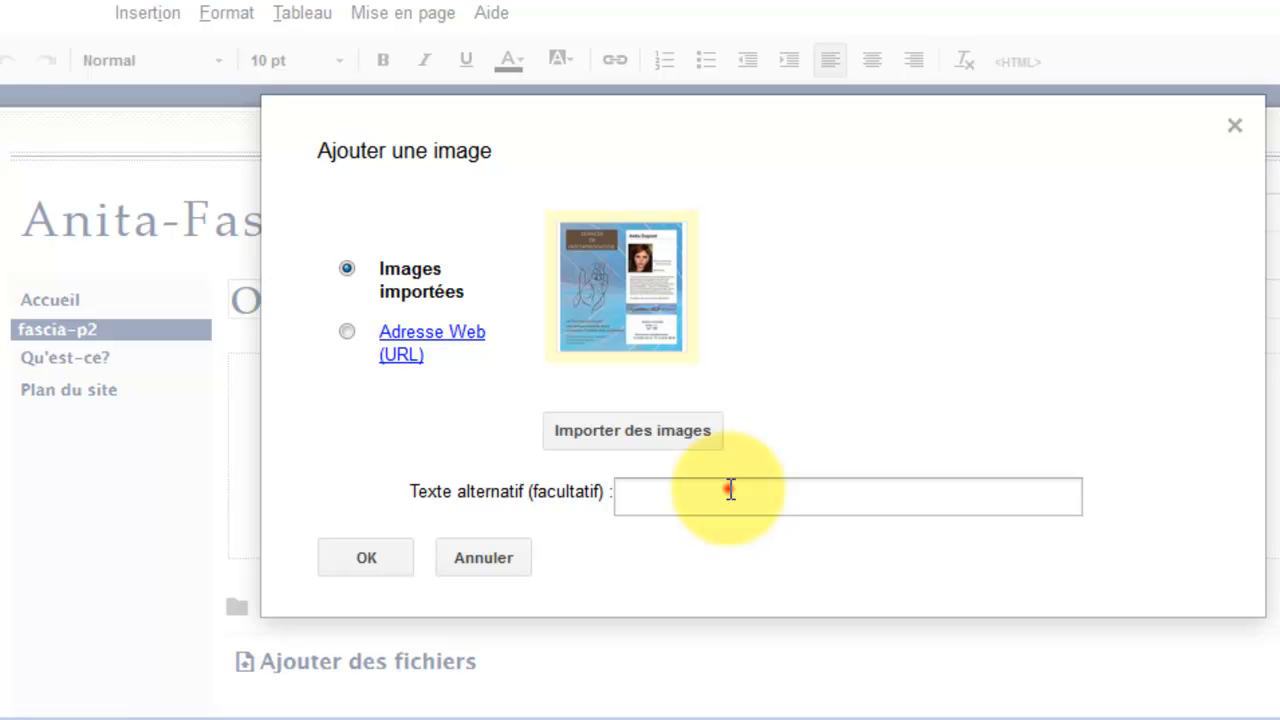
{"action": "left_click", "coordinate": [728, 487]}
{"action": "type", "text": "Comment venir"}
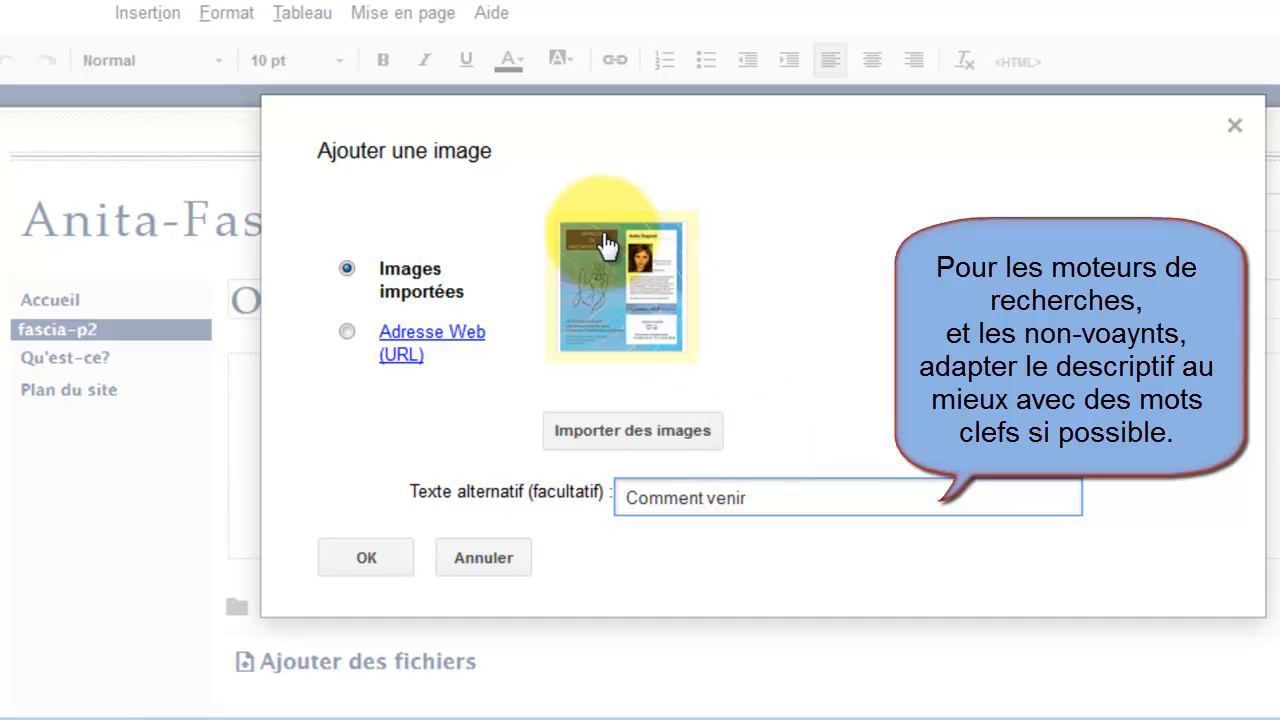
Insert the flyer, try sizes P, M, G and 100 %, keep Originale, and align it right.
{"action": "left_click", "coordinate": [366, 561]}
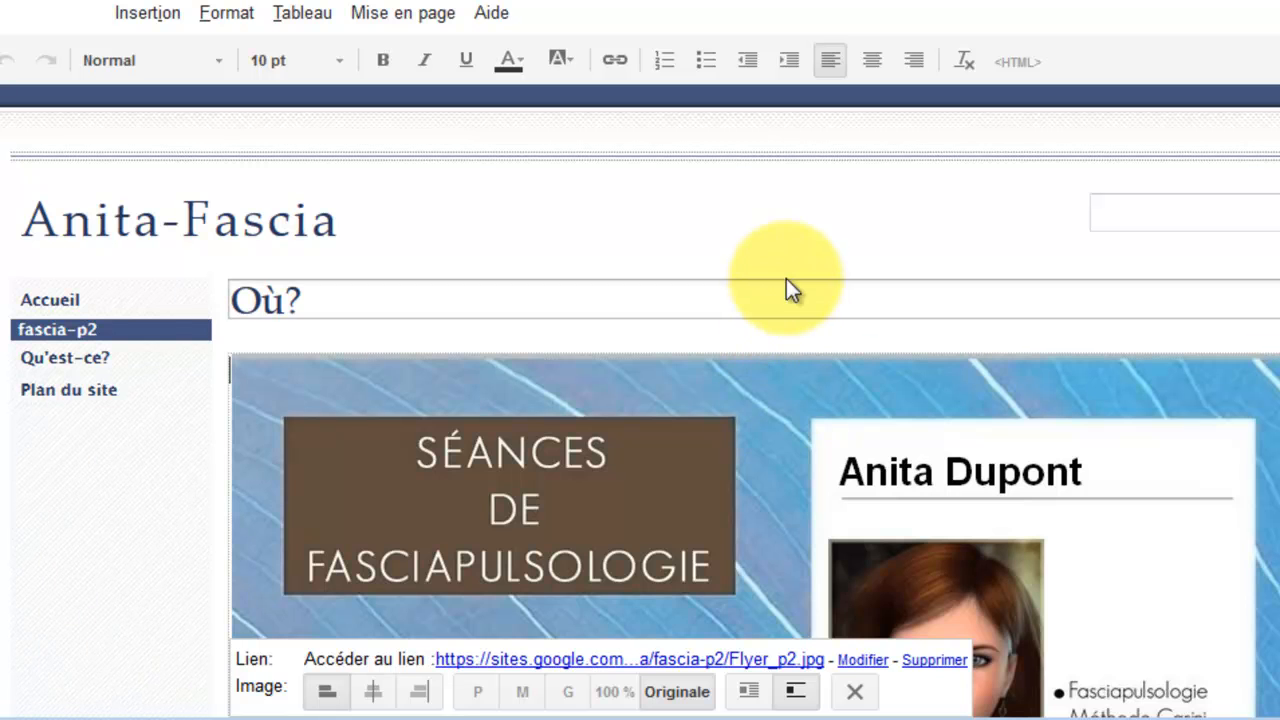
{"action": "left_click", "coordinate": [480, 692]}
{"action": "left_click", "coordinate": [522, 690]}
{"action": "left_click", "coordinate": [567, 688]}
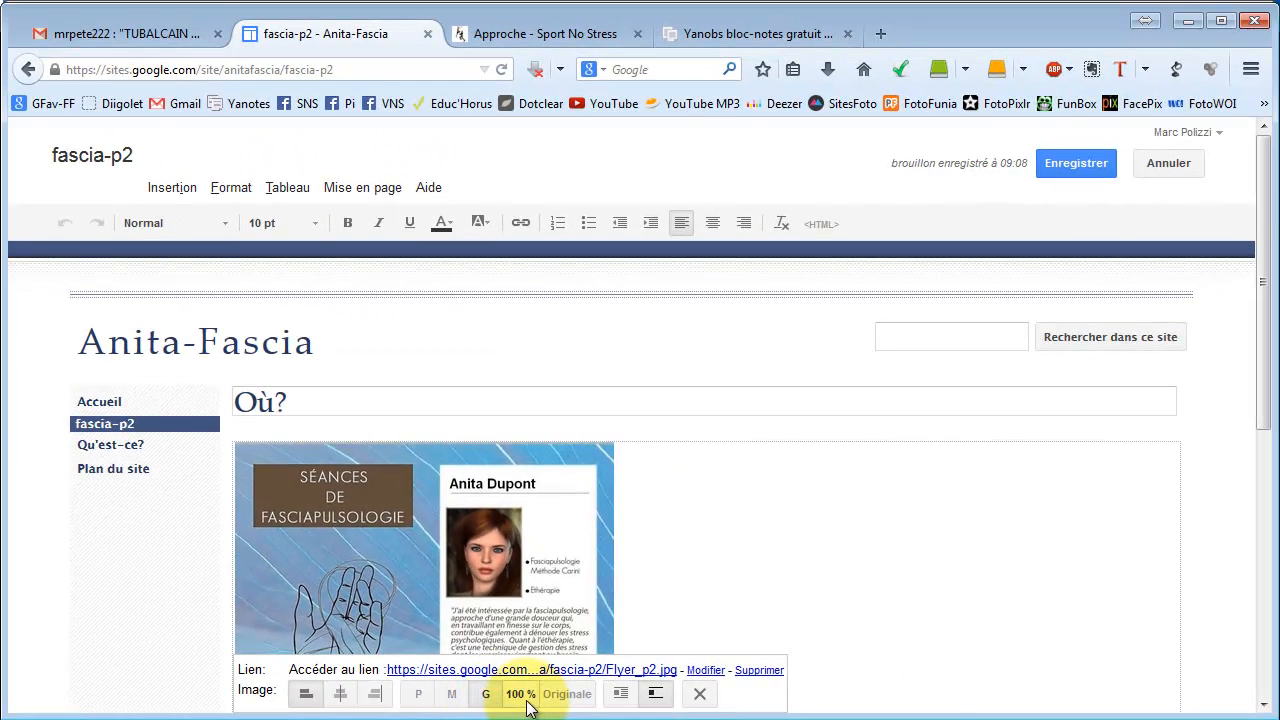
{"action": "left_click", "coordinate": [611, 692]}
{"action": "left_click", "coordinate": [562, 694]}
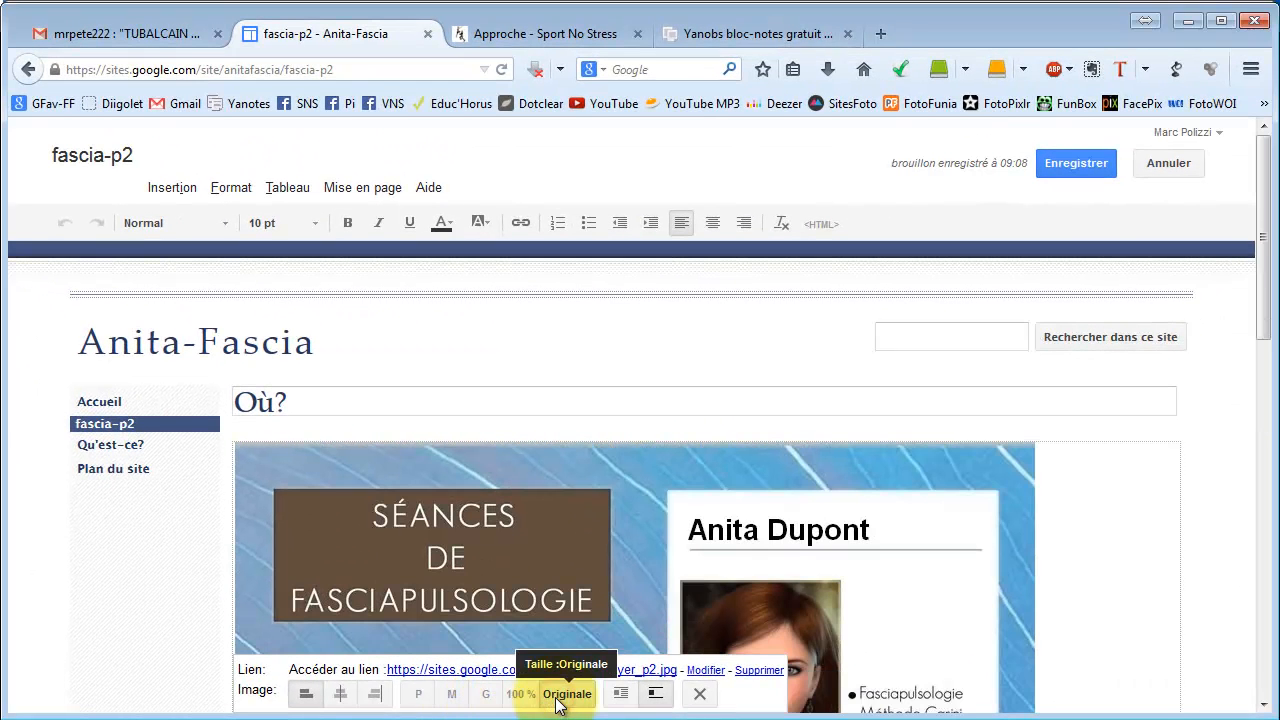
{"action": "left_click", "coordinate": [344, 697]}
{"action": "left_click", "coordinate": [444, 694]}
Centre the Flyer_p2 image and save the Où? page.
{"action": "left_click", "coordinate": [484, 694]}
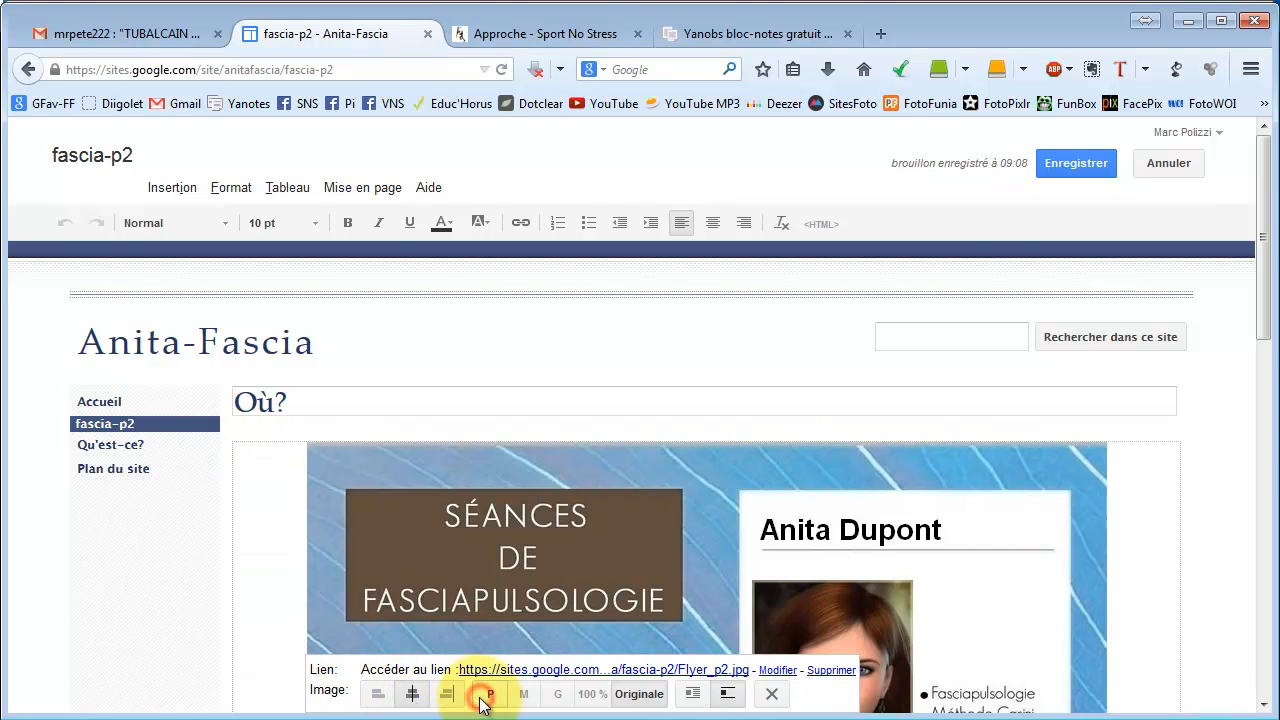
{"action": "left_click", "coordinate": [1076, 162]}
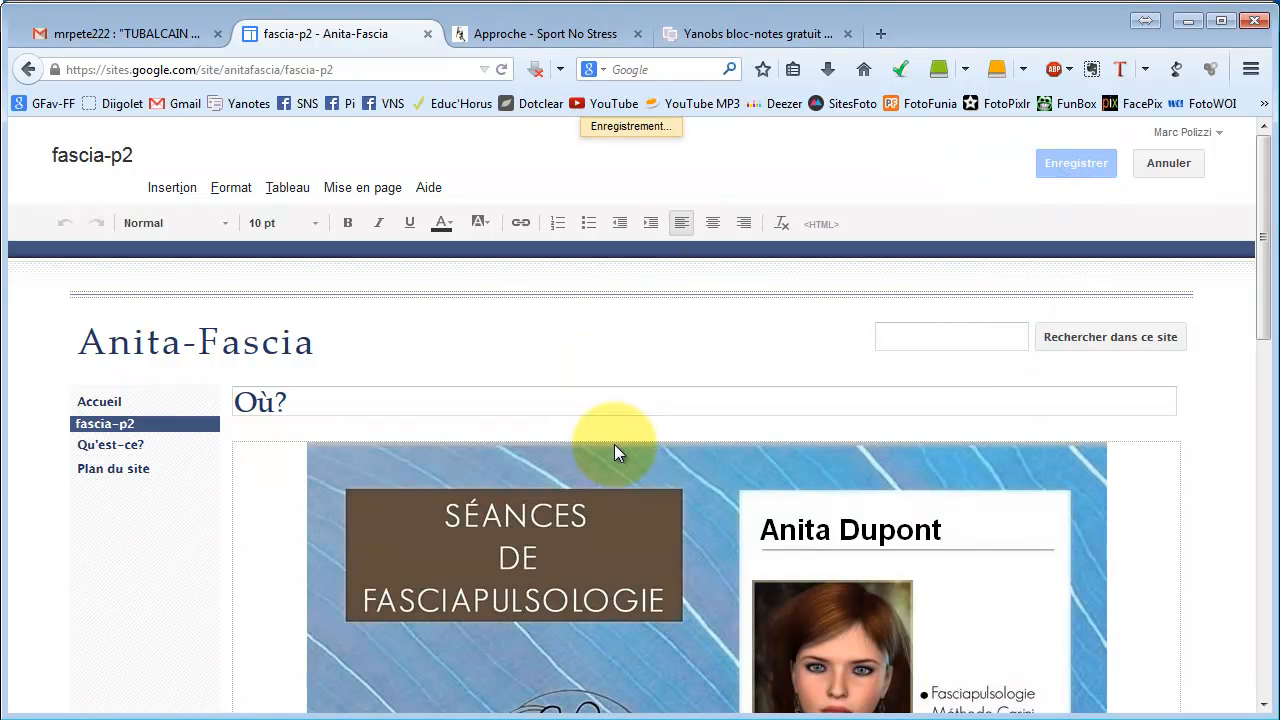
{"action": "scroll", "coordinate": [614, 445], "scroll_direction": "down", "scroll_amount": 3}
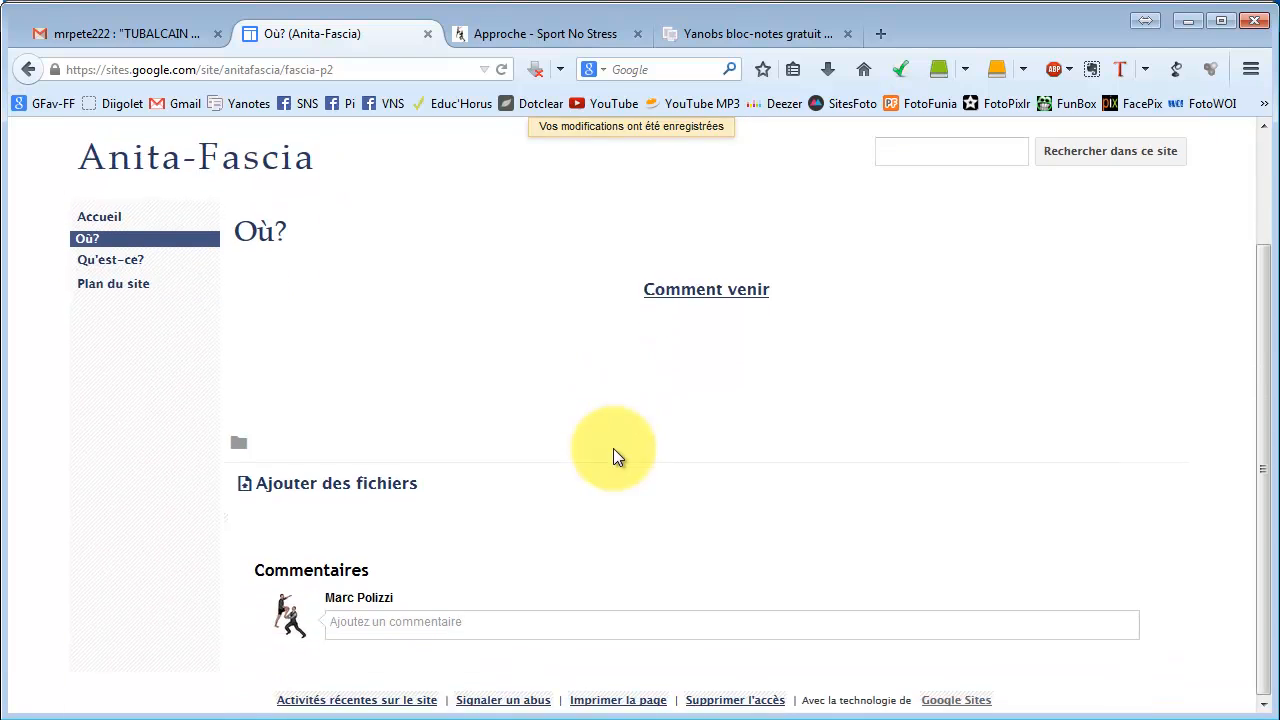
{"action": "scroll", "coordinate": [617, 455], "scroll_direction": "down", "scroll_amount": 12}
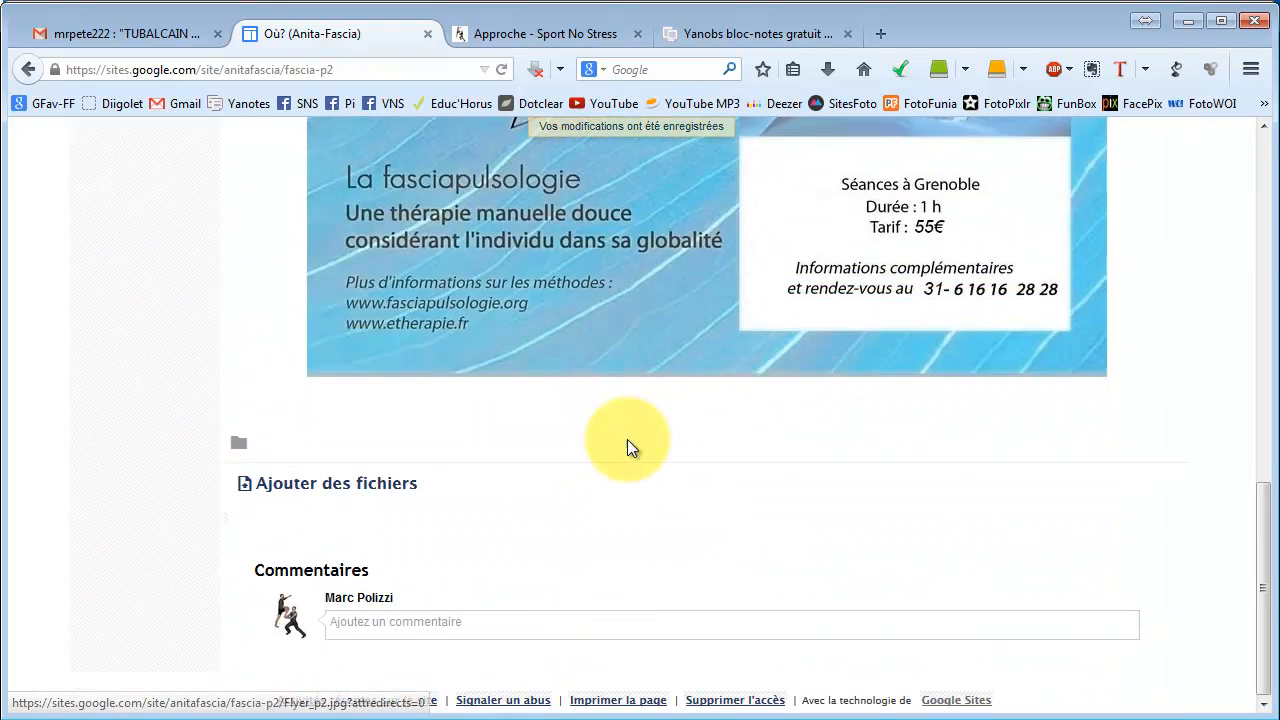
{"action": "scroll", "coordinate": [628, 448], "scroll_direction": "up", "scroll_amount": 8}
{"action": "scroll", "coordinate": [632, 449], "scroll_direction": "up", "scroll_amount": 7}
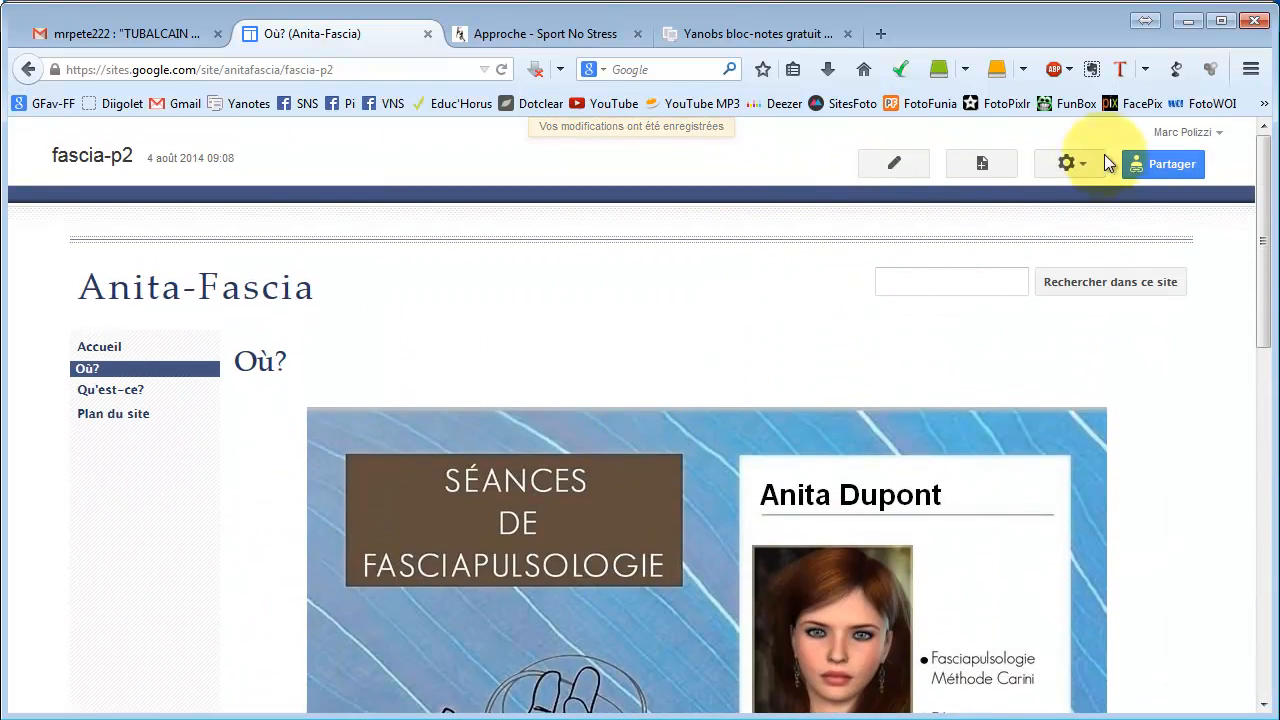
In the Où? page settings, turn off sub-page links and comments.
{"action": "left_click", "coordinate": [1076, 165]}
{"action": "left_click", "coordinate": [790, 226]}
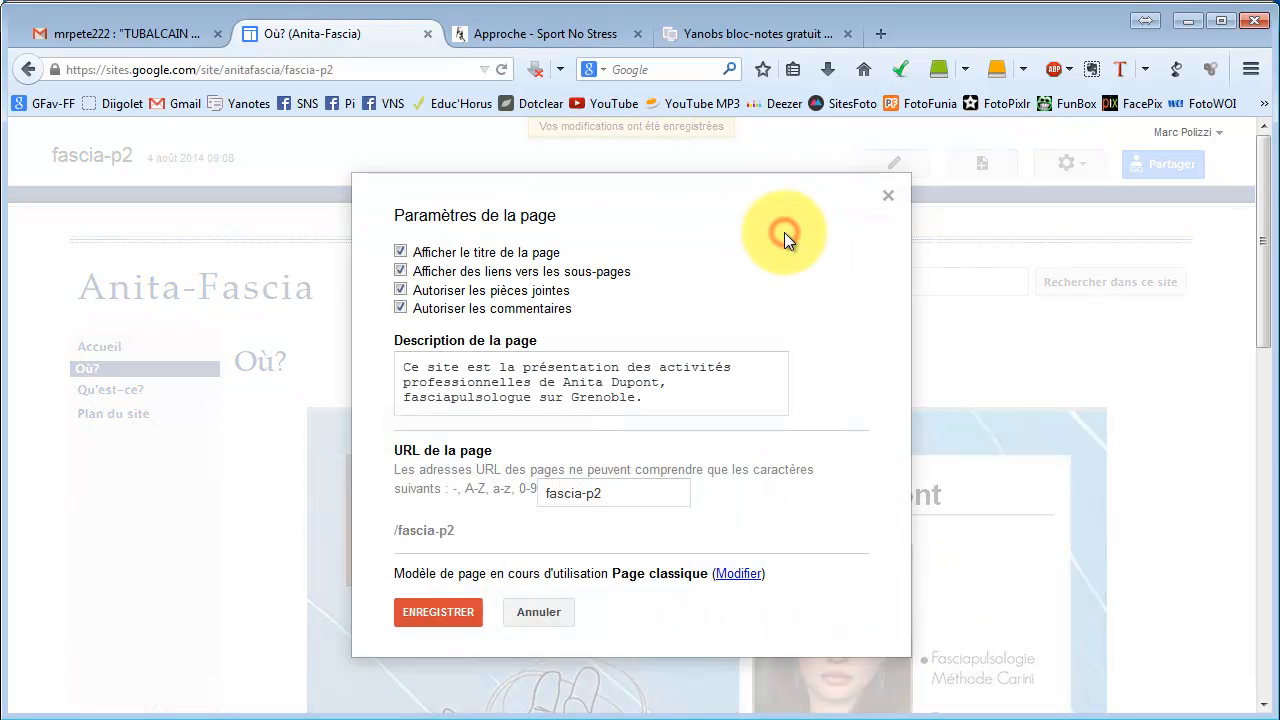
{"action": "left_click", "coordinate": [888, 199]}
{"action": "left_click", "coordinate": [1066, 164]}
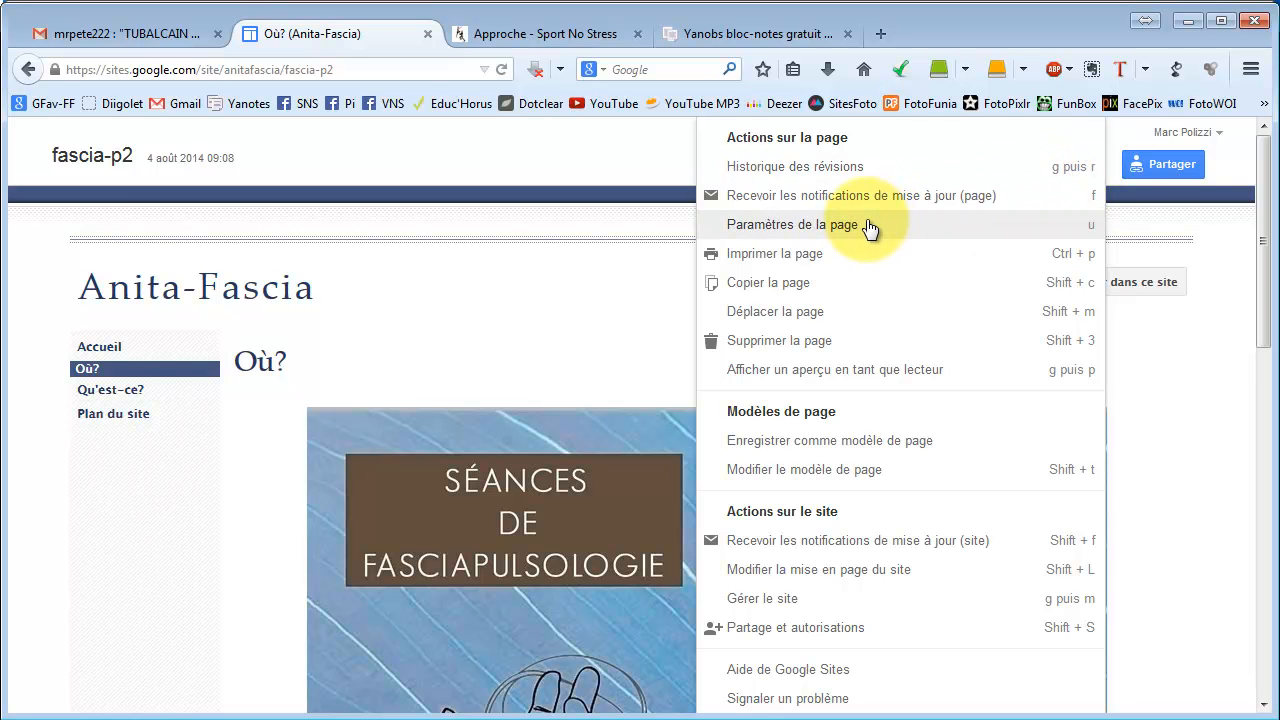
{"action": "left_click", "coordinate": [762, 230]}
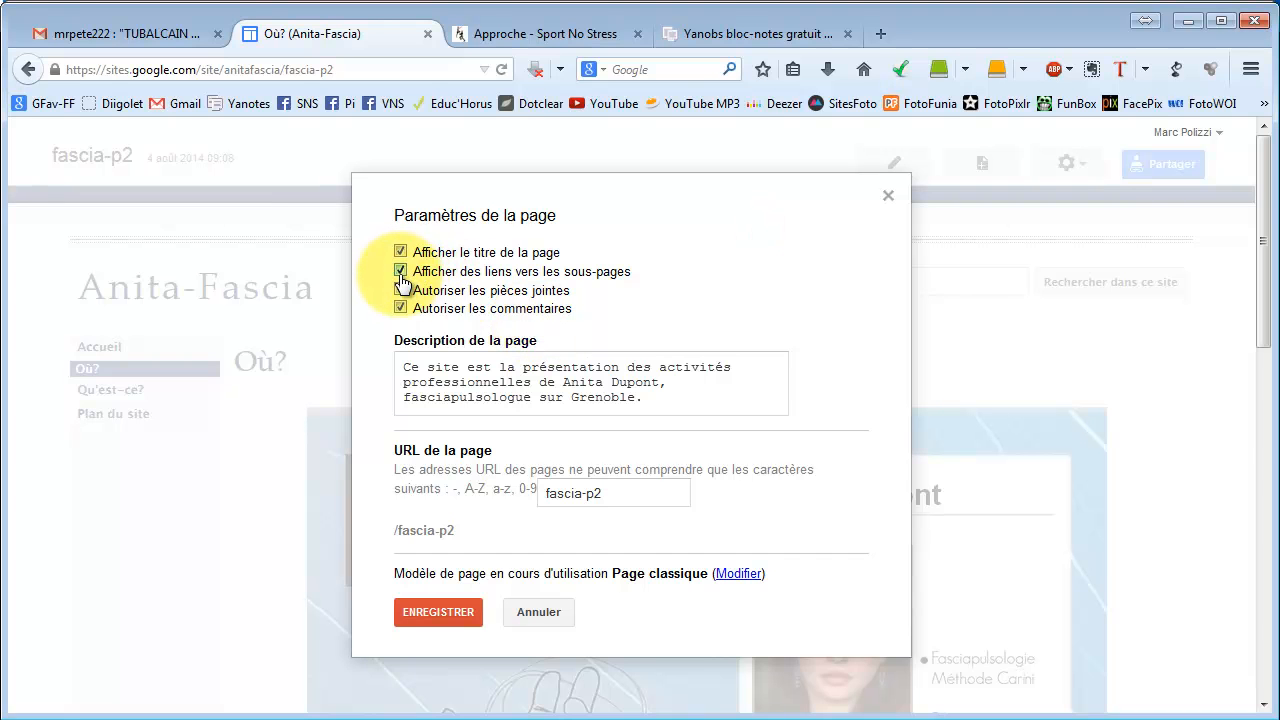
{"action": "left_click", "coordinate": [400, 272]}
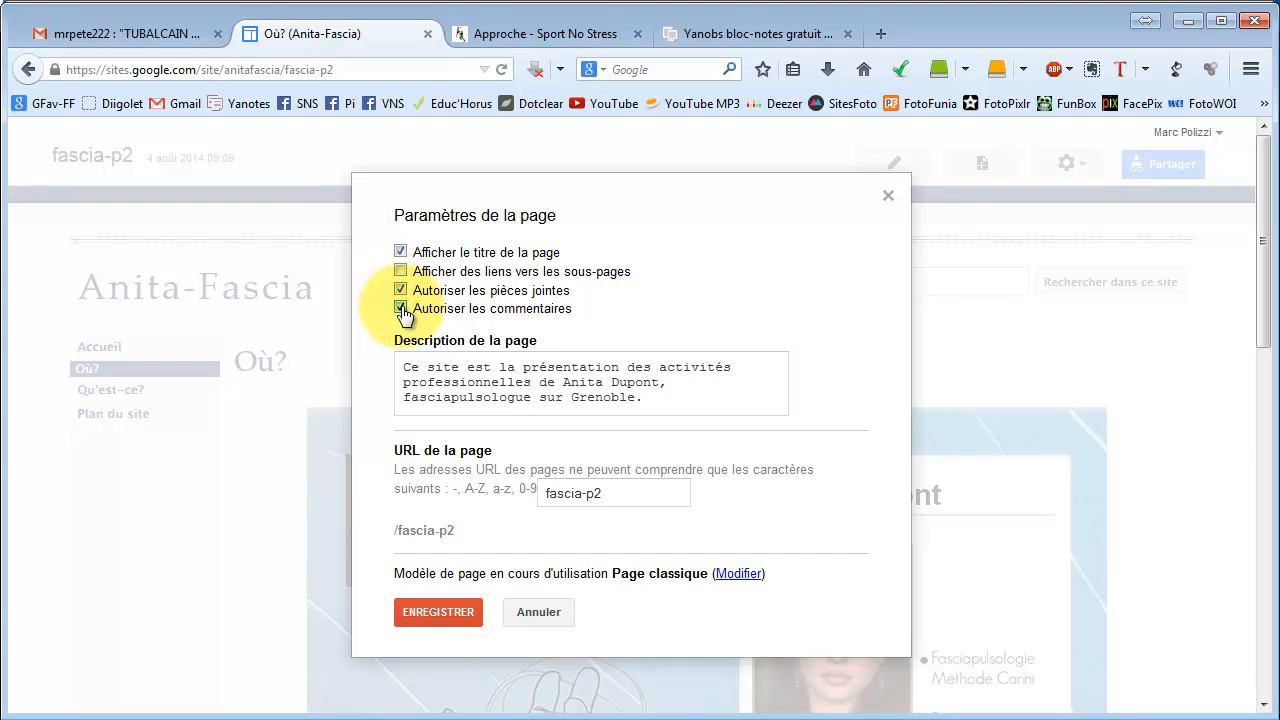
{"action": "left_click", "coordinate": [400, 308]}
Append 'Comment venir.' to the page description and save the settings.
{"action": "left_click", "coordinate": [672, 400]}
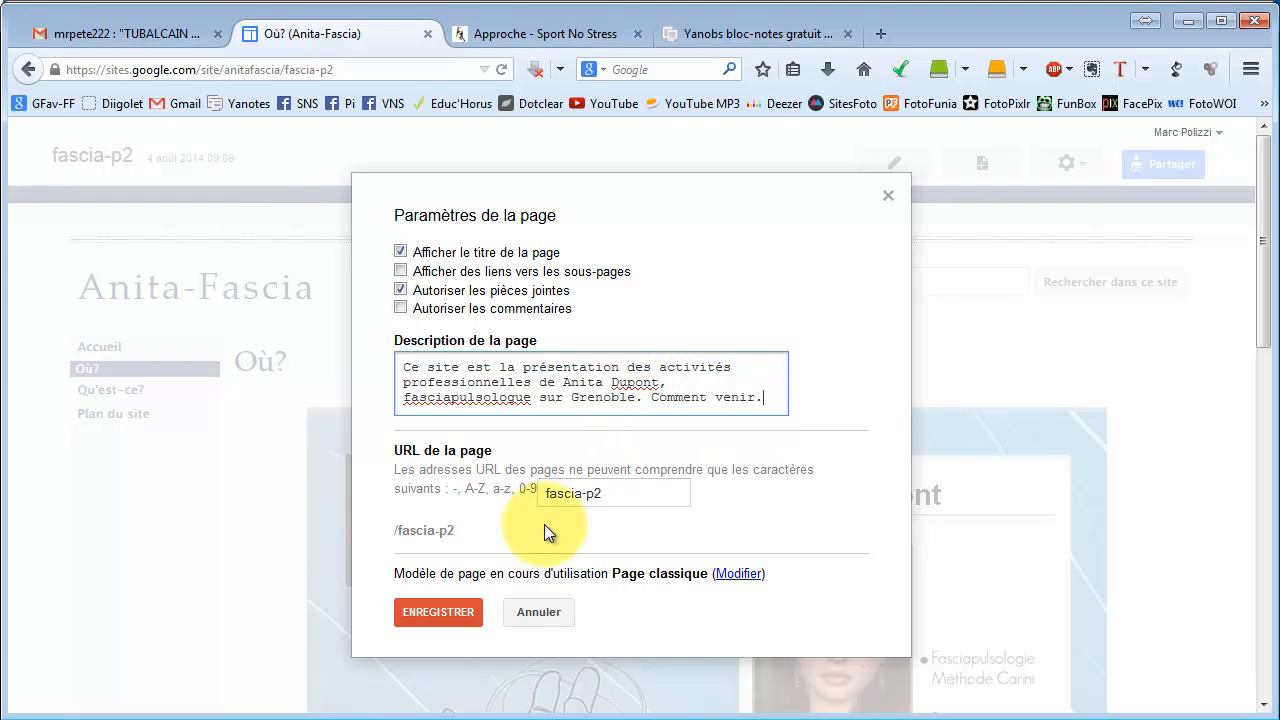
{"action": "left_click", "coordinate": [454, 607]}
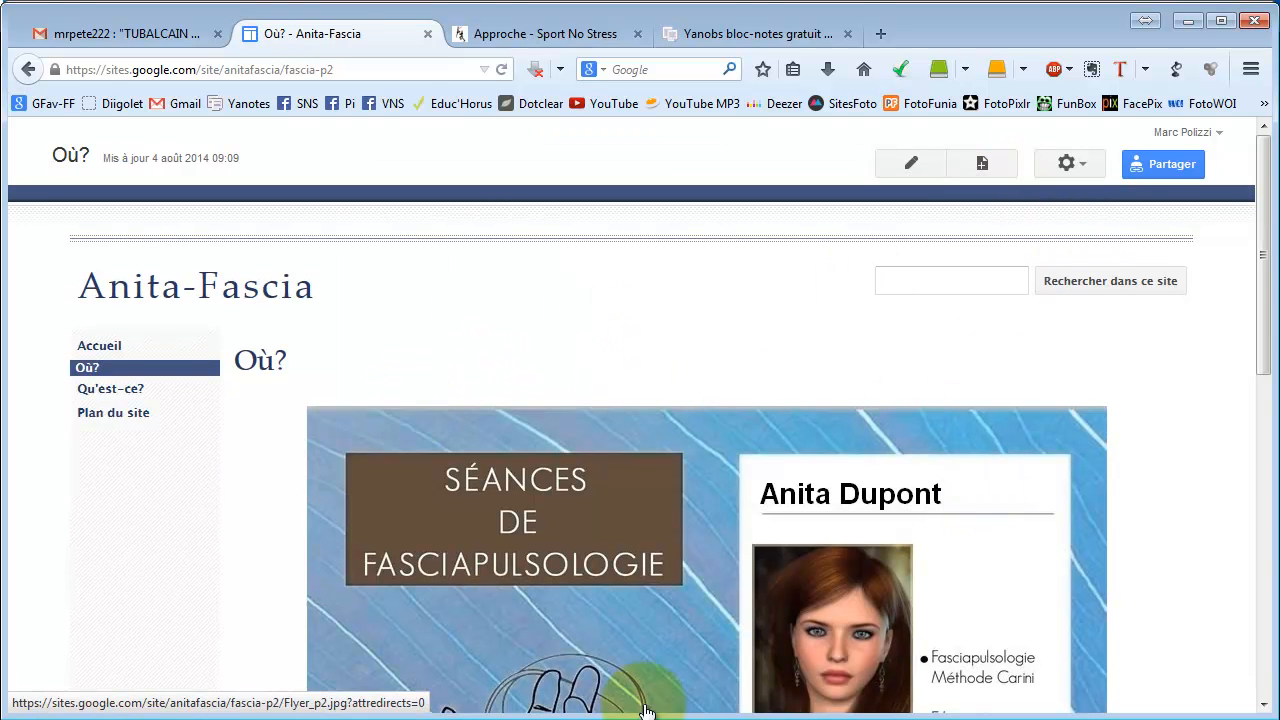
{"action": "scroll", "coordinate": [757, 486], "scroll_direction": "down", "scroll_amount": 5}
{"action": "scroll", "coordinate": [752, 485], "scroll_direction": "up", "scroll_amount": 5}
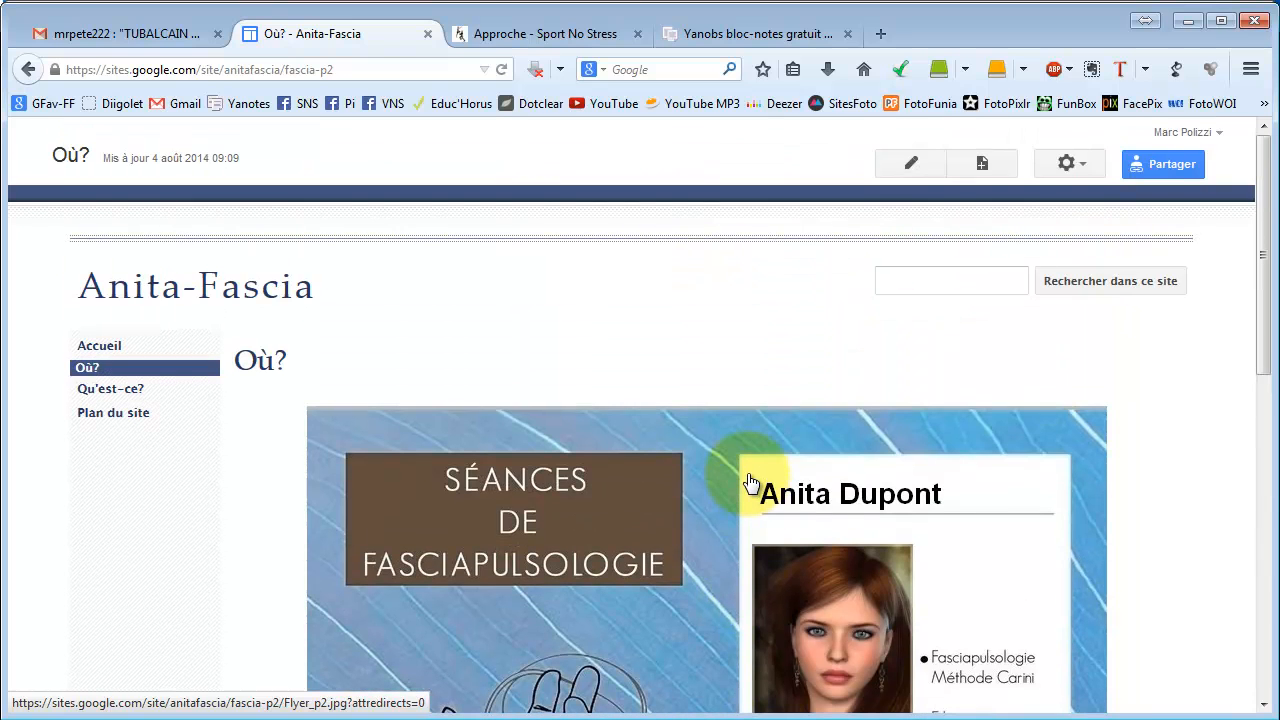
Create a classic page named fascia-contact at the site root.
{"action": "left_click", "coordinate": [982, 174]}
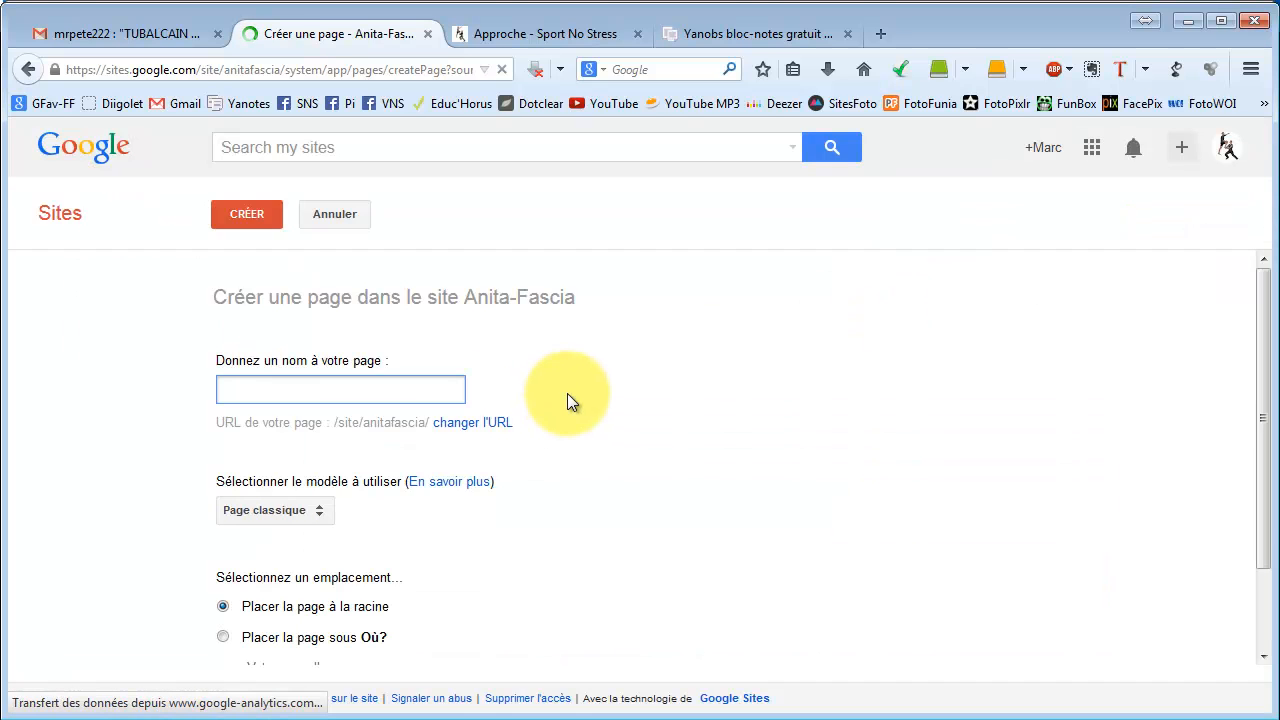
{"action": "type", "text": "con"}
{"action": "key", "text": "BackSpace"}
{"action": "key", "text": "BackSpace"}
{"action": "key", "text": "BackSpace"}
{"action": "type", "text": "fas"}
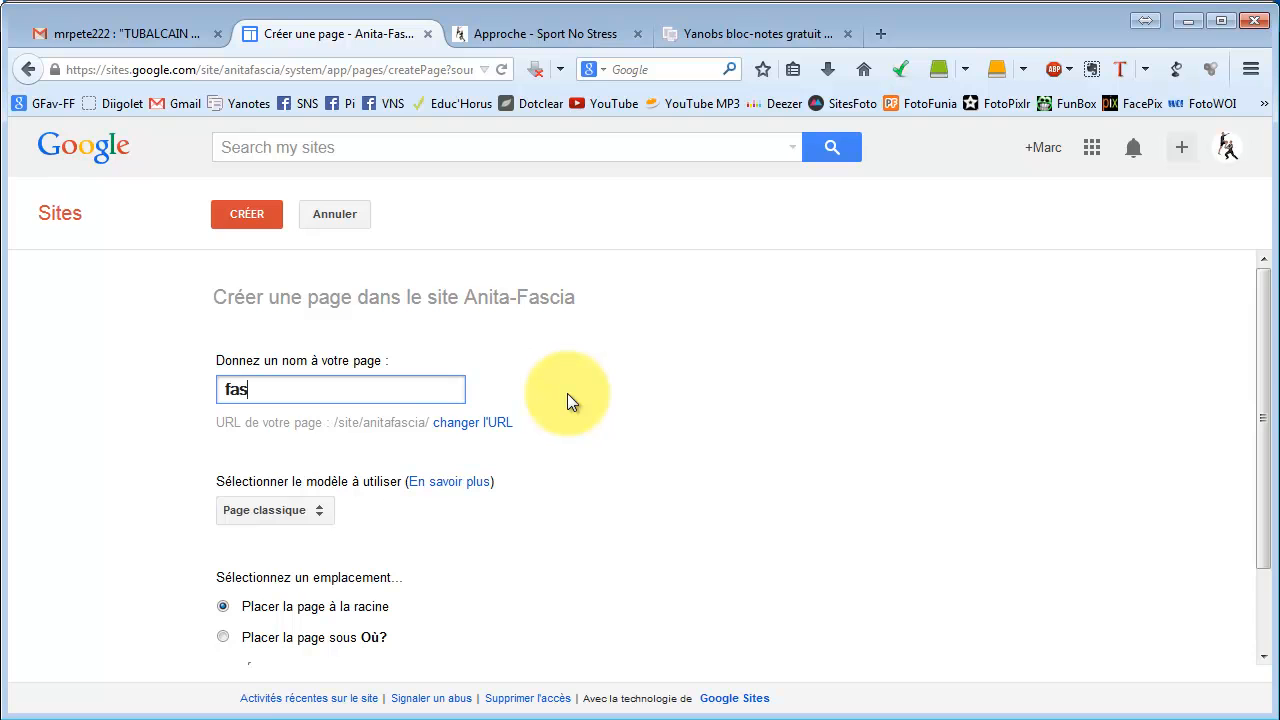
{"action": "type", "text": "i"}
{"action": "key", "text": "BackSpace"}
{"action": "type", "text": "cia"}
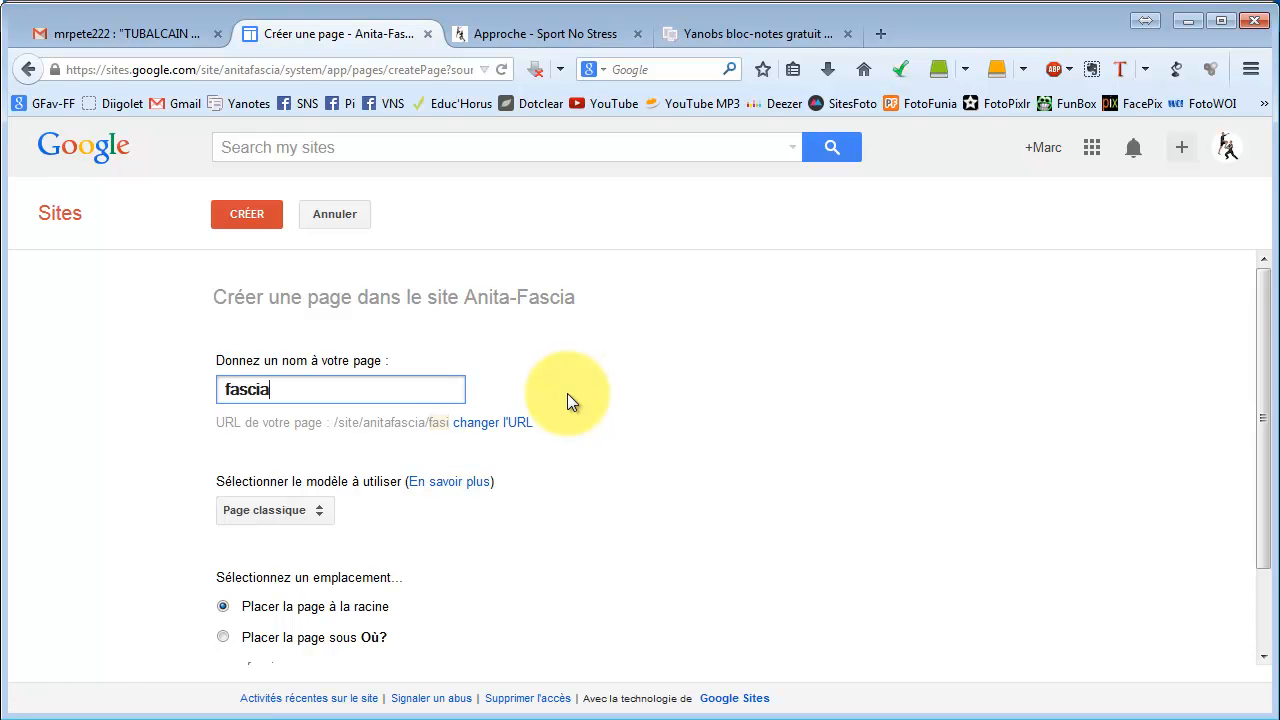
{"action": "type", "text": "-contact"}
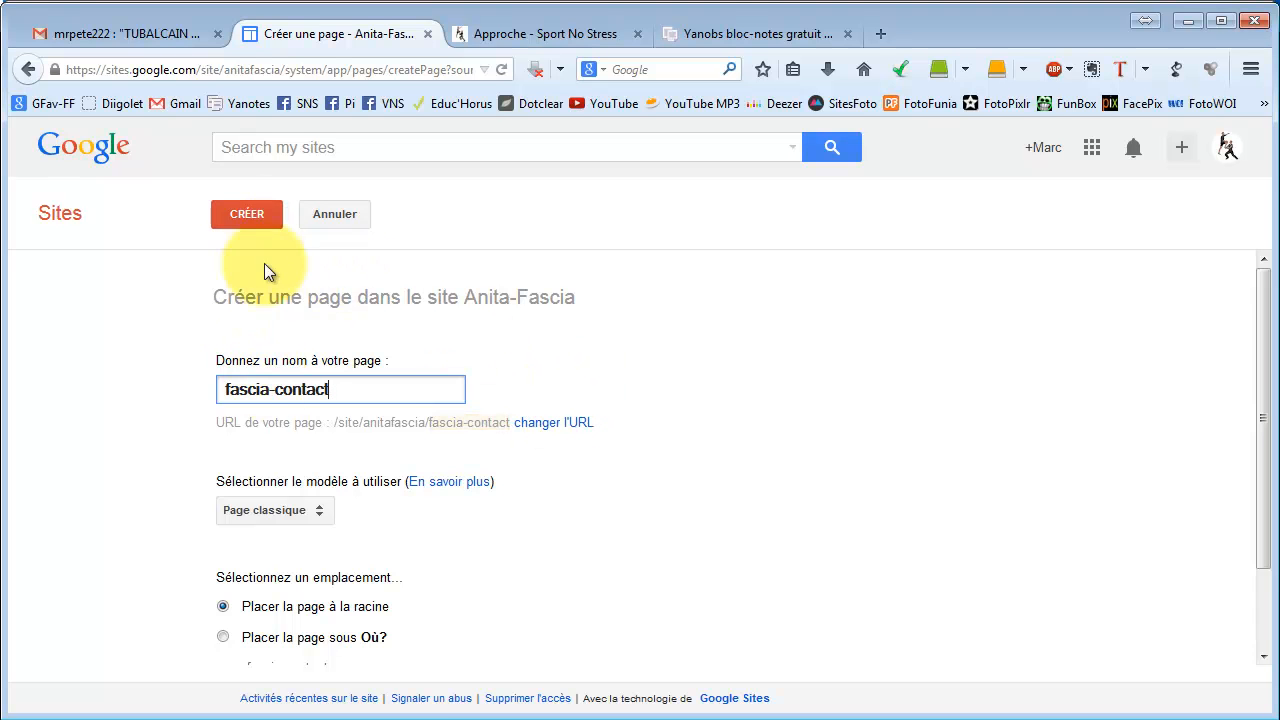
{"action": "left_click", "coordinate": [231, 211]}
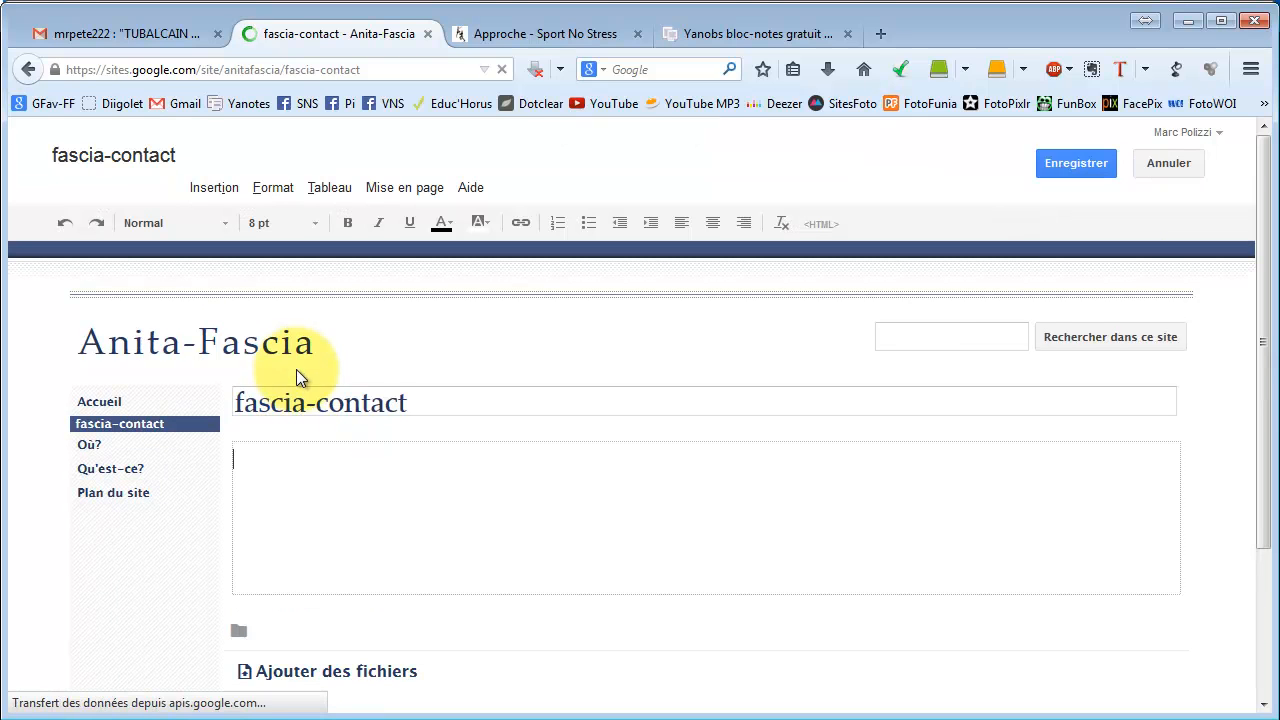
Change the new page's title from fascia-contact to 'Contact', then move into the empty body.
{"action": "left_click", "coordinate": [319, 400]}
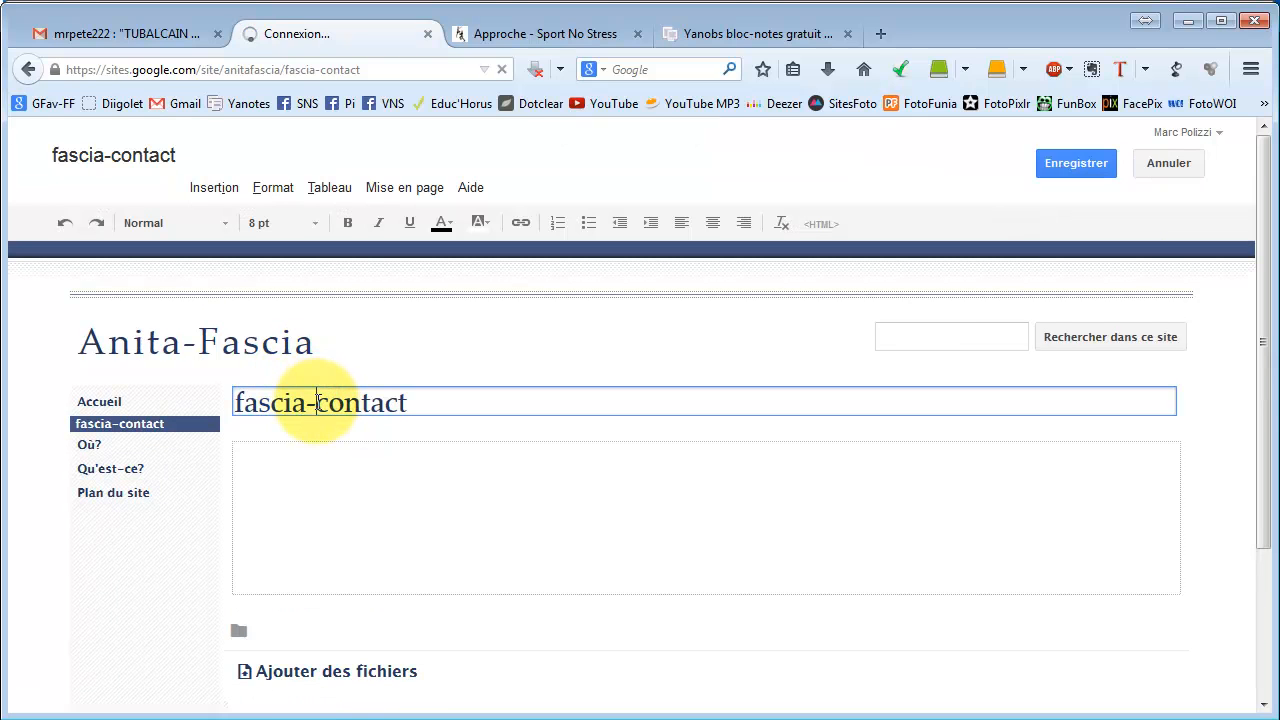
{"action": "key", "text": "BackSpace"}
{"action": "key", "text": "BackSpace"}
{"action": "key", "text": "BackSpace"}
{"action": "key", "text": "BackSpace"}
{"action": "key", "text": "BackSpace"}
{"action": "key", "text": "BackSpace"}
{"action": "key", "text": "BackSpace"}
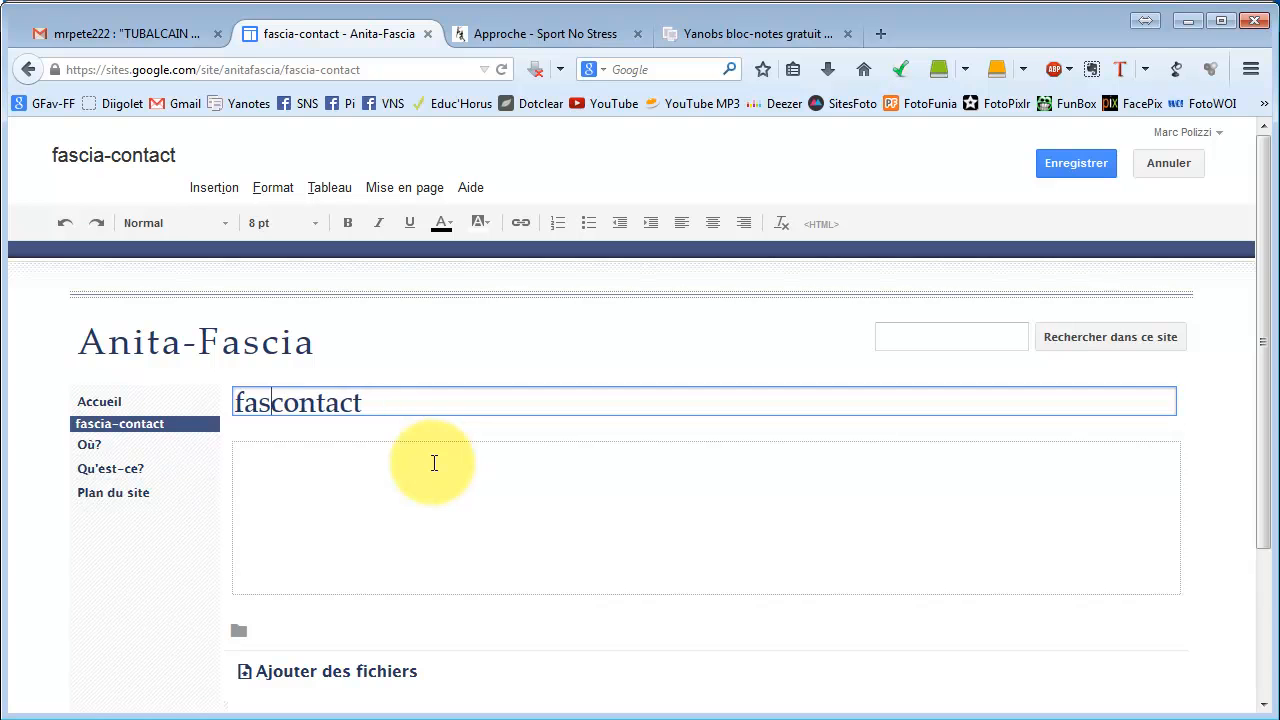
{"action": "key", "text": "Delete"}
{"action": "type", "text": "C"}
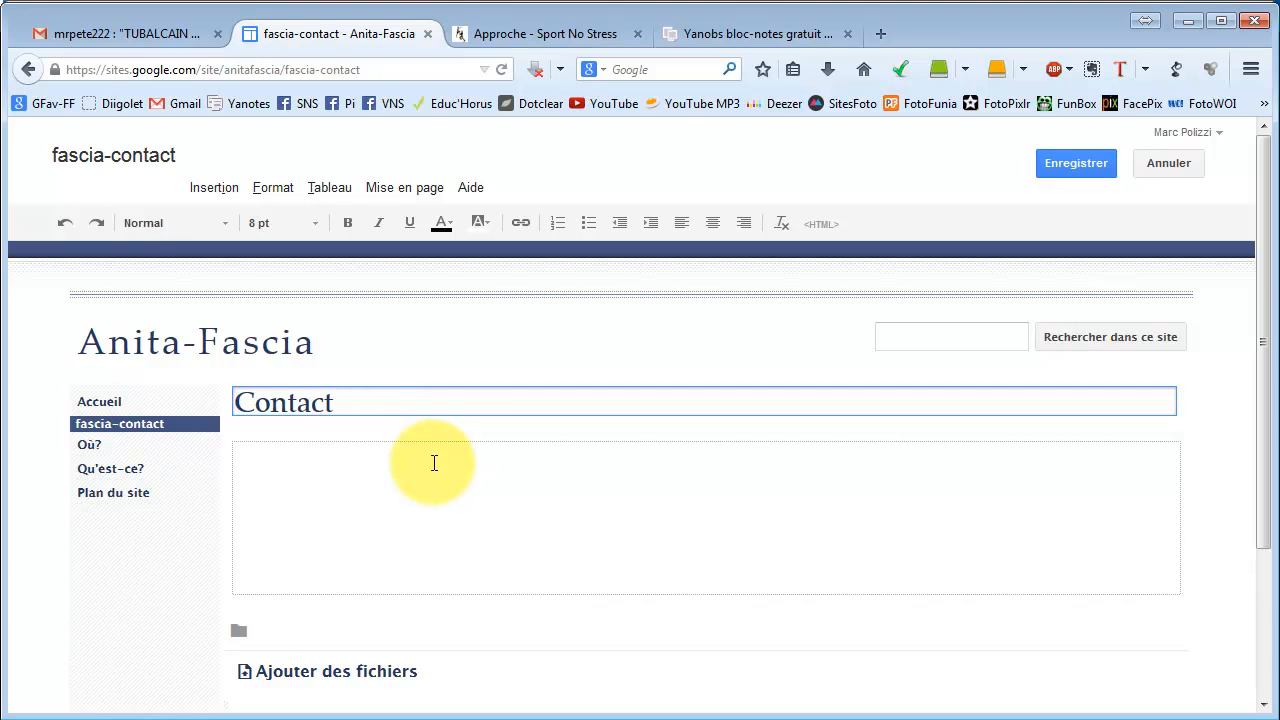
{"action": "left_click", "coordinate": [388, 463]}
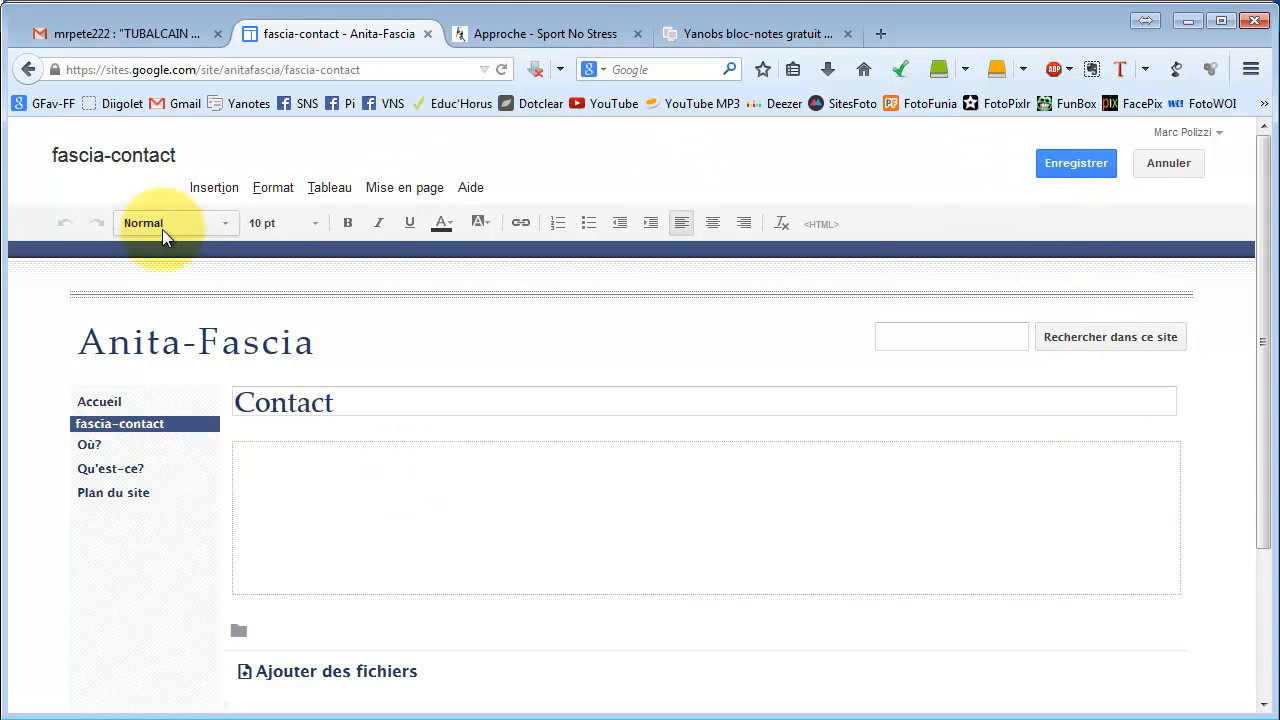
Upload Carte-de-visite-1.jpg and insert it into the Contact page with alt text describing the card.
{"action": "left_click", "coordinate": [211, 188]}
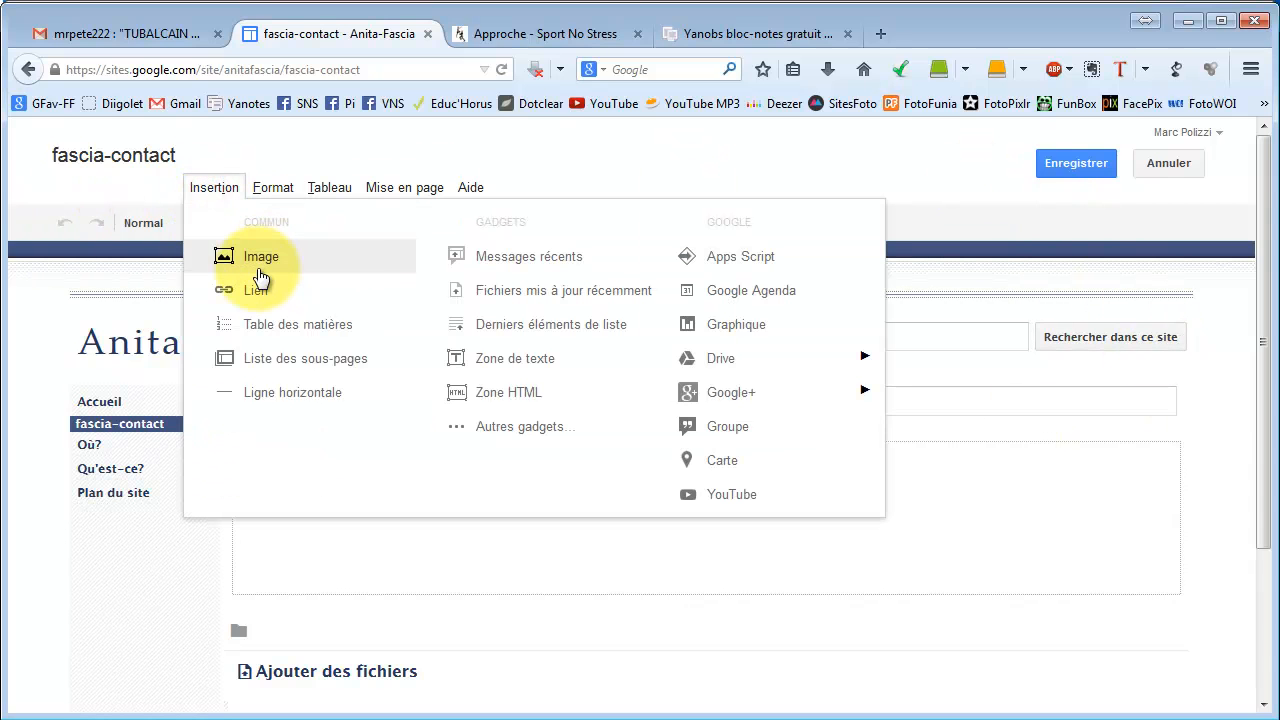
{"action": "left_click", "coordinate": [263, 268]}
{"action": "left_click", "coordinate": [492, 392]}
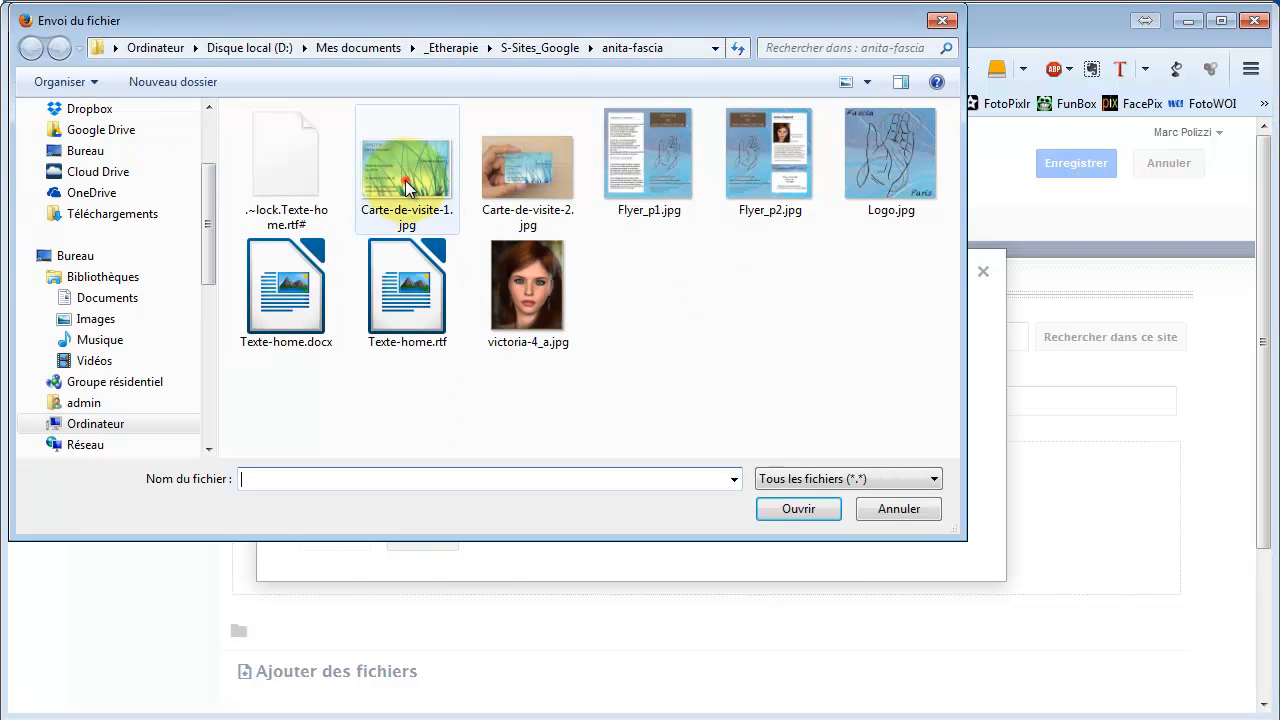
{"action": "left_click", "coordinate": [406, 178]}
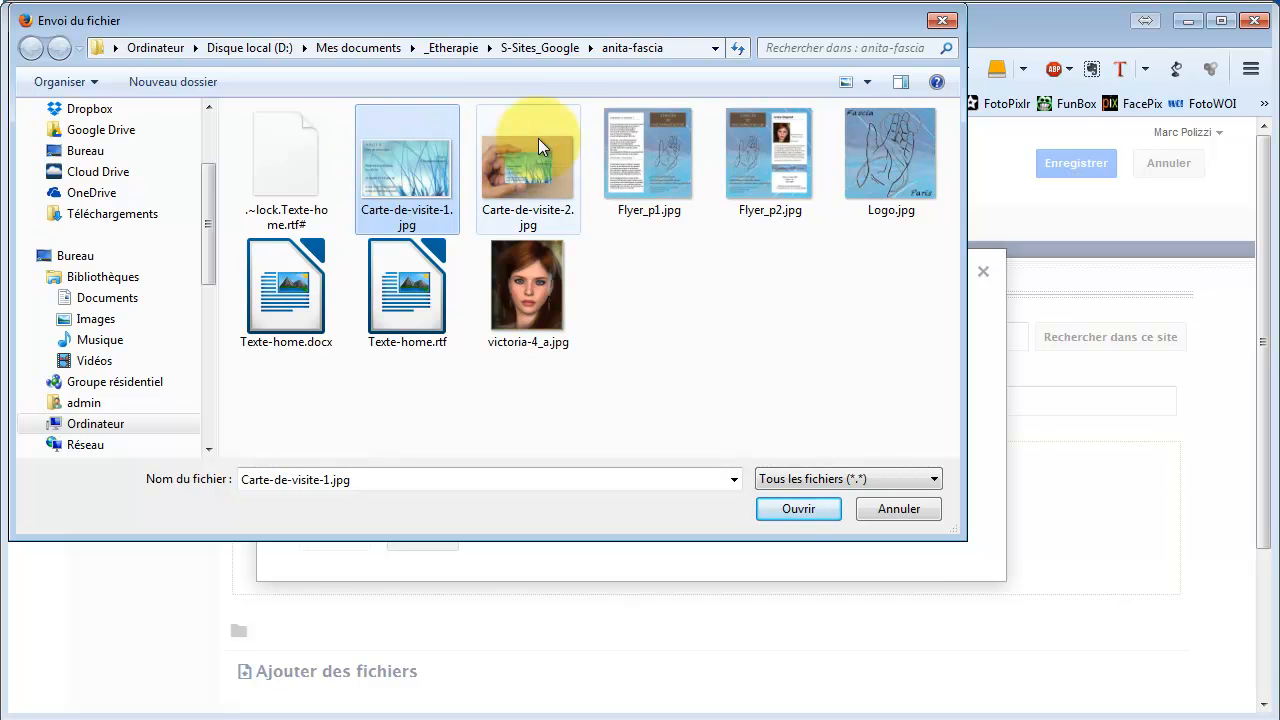
{"action": "left_click", "coordinate": [797, 509]}
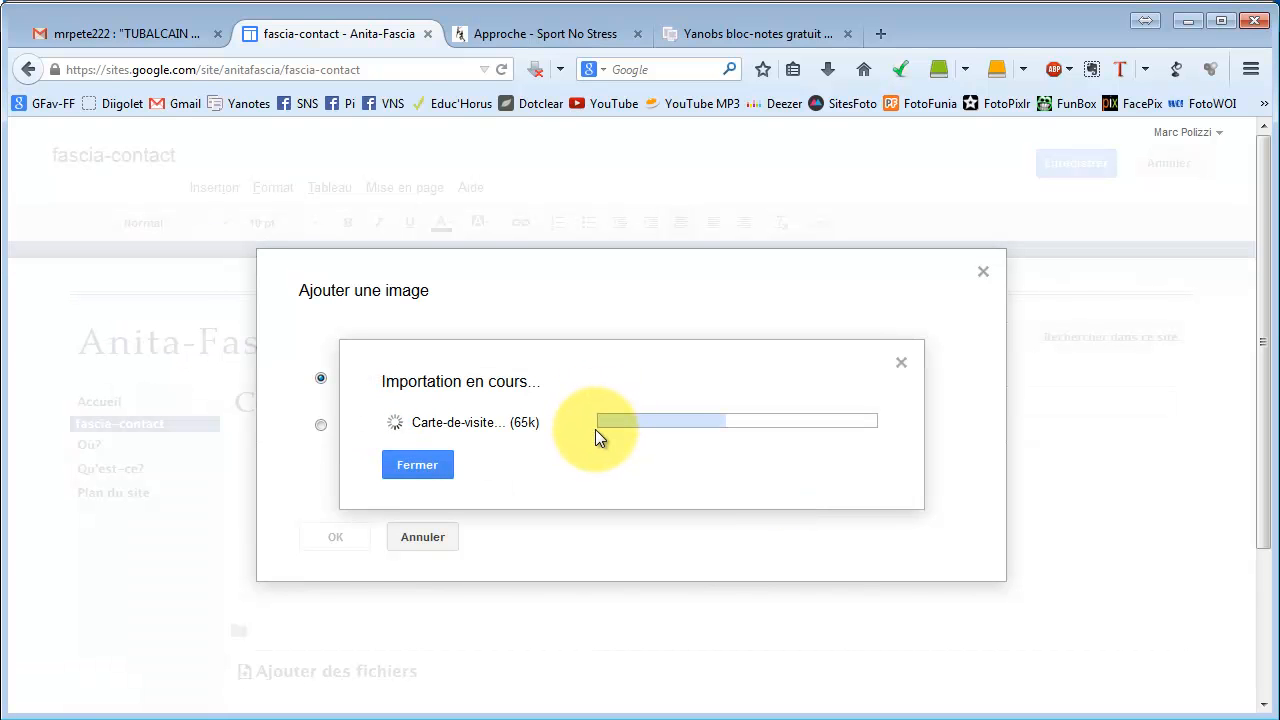
{"action": "left_click", "coordinate": [557, 553]}
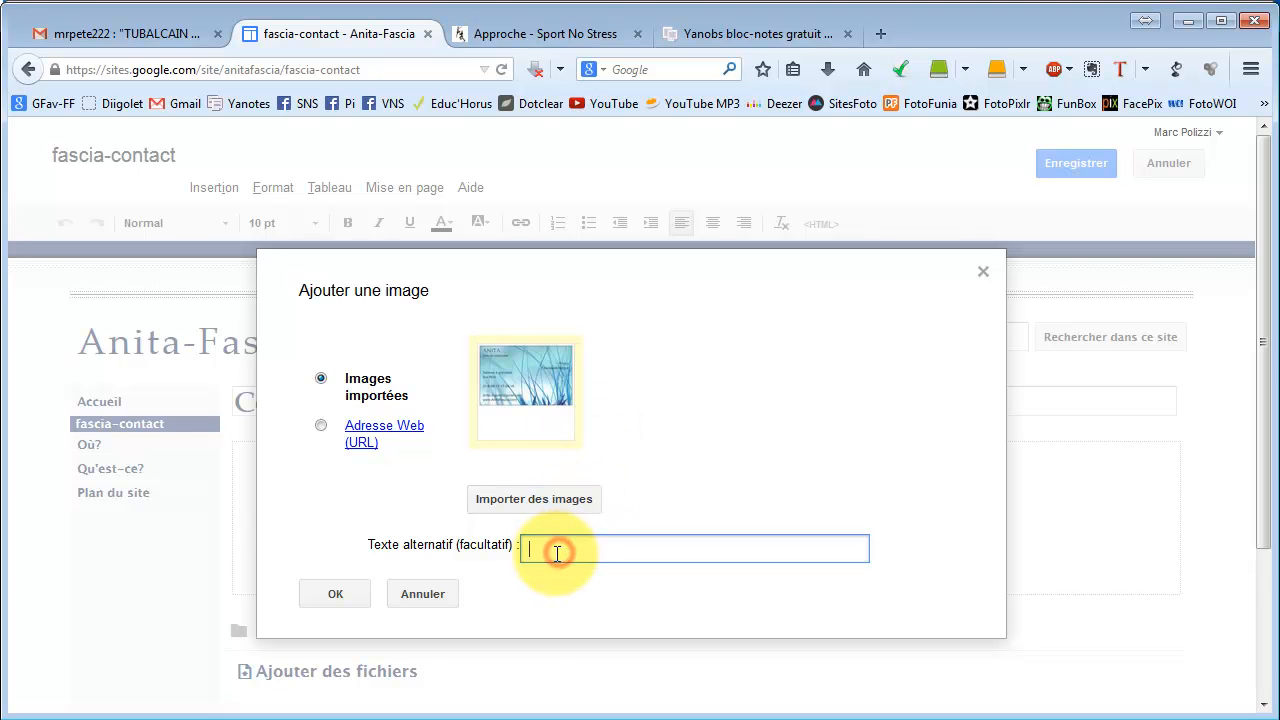
{"action": "type", "text": "C"}
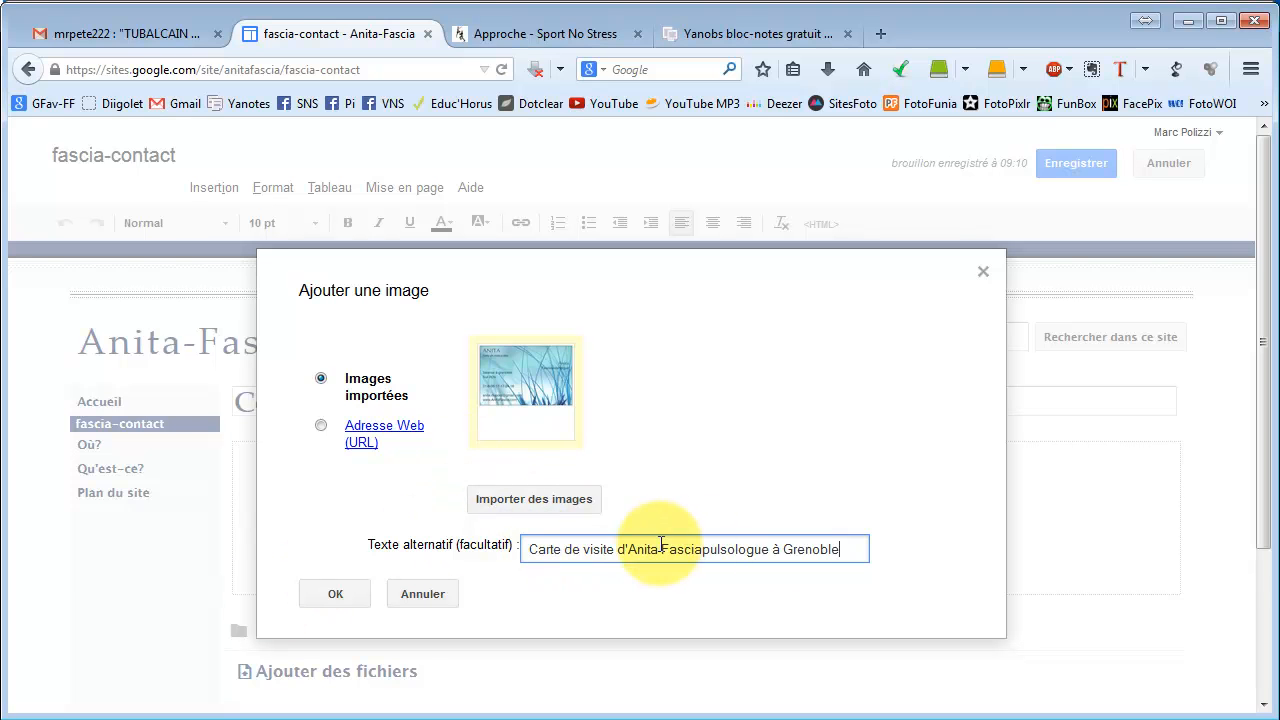
{"action": "left_click", "coordinate": [330, 594]}
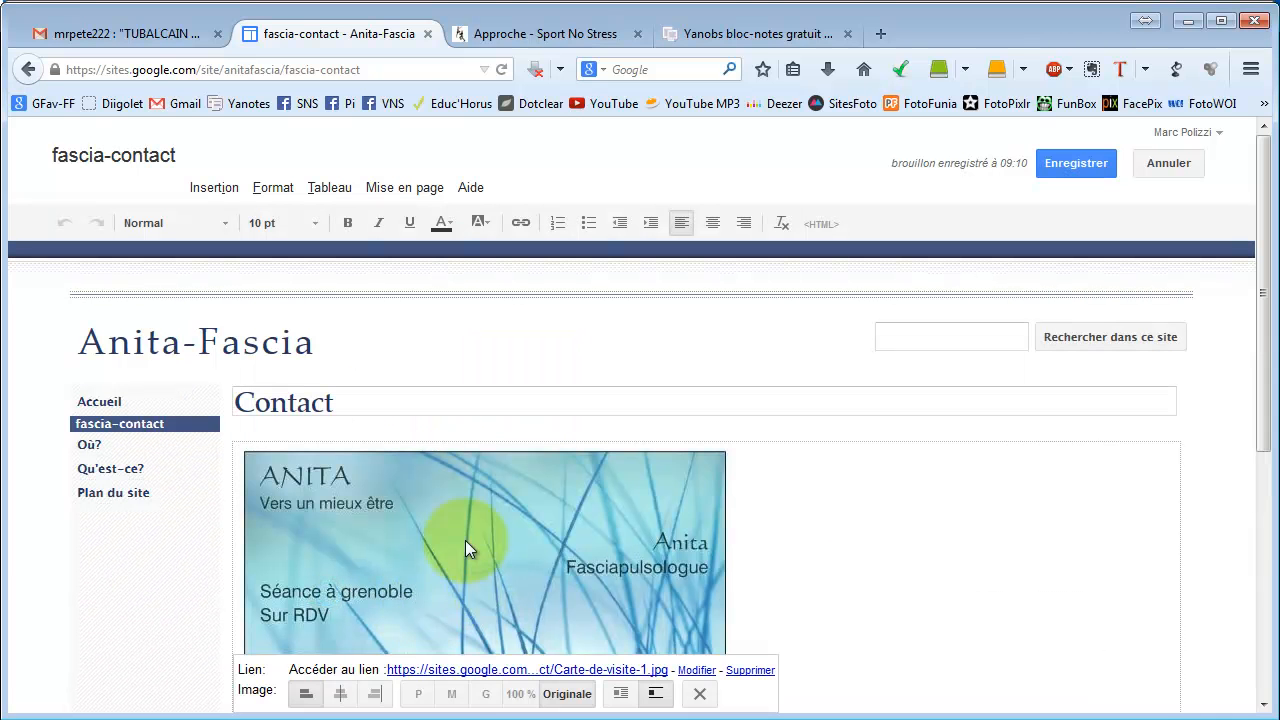
Centre the business card image, set it to Originale size, and save the Contact page.
{"action": "left_click", "coordinate": [340, 693]}
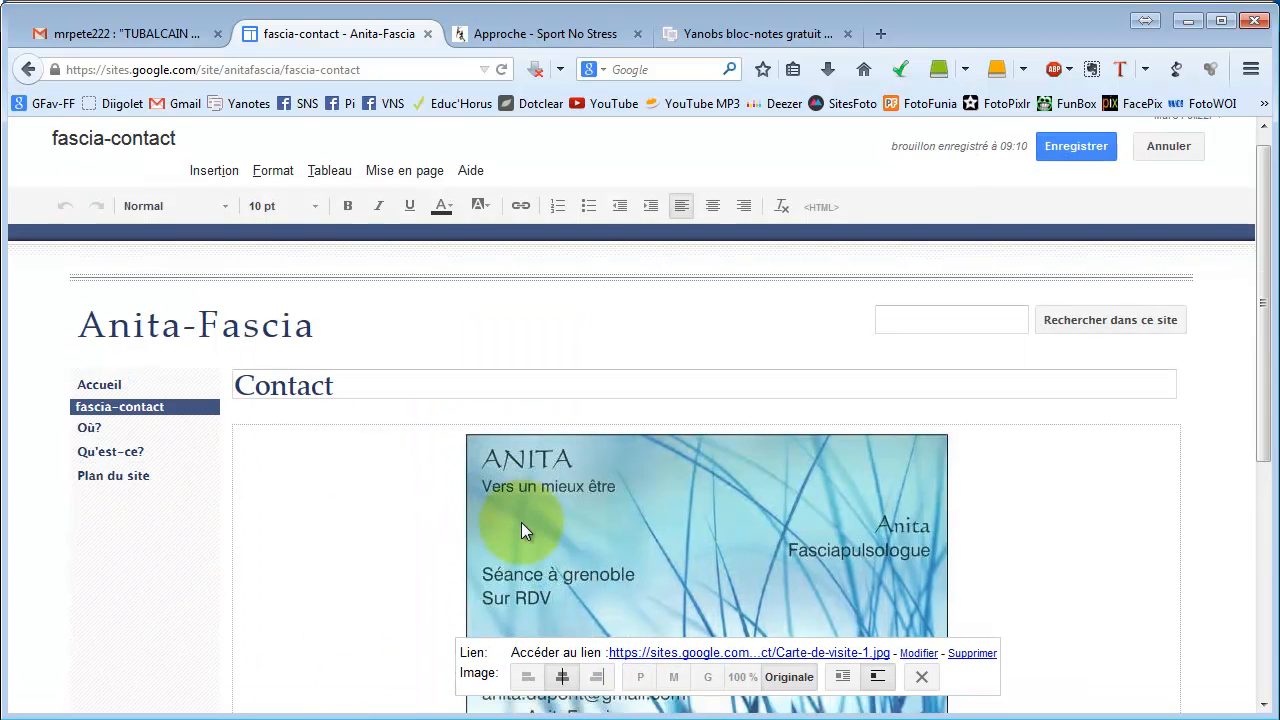
{"action": "scroll", "coordinate": [525, 519], "scroll_direction": "down", "scroll_amount": 5}
{"action": "scroll", "coordinate": [580, 440], "scroll_direction": "up", "scroll_amount": 4}
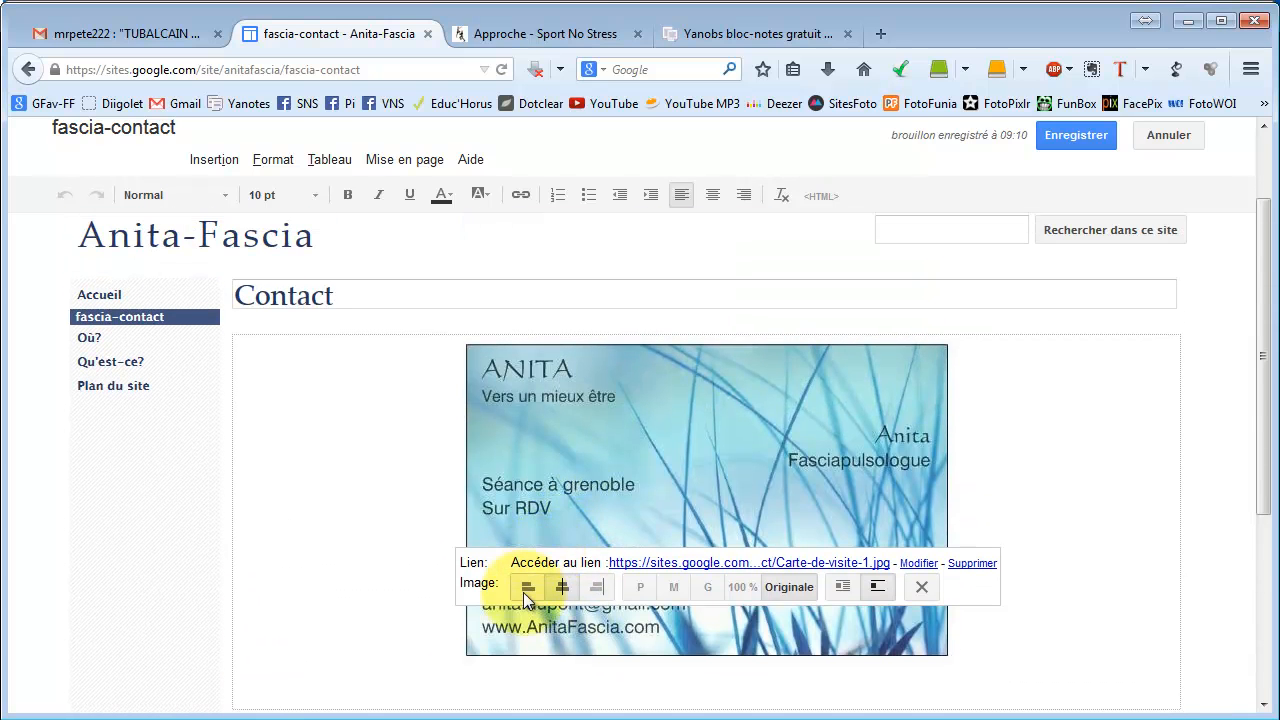
{"action": "left_click", "coordinate": [634, 587]}
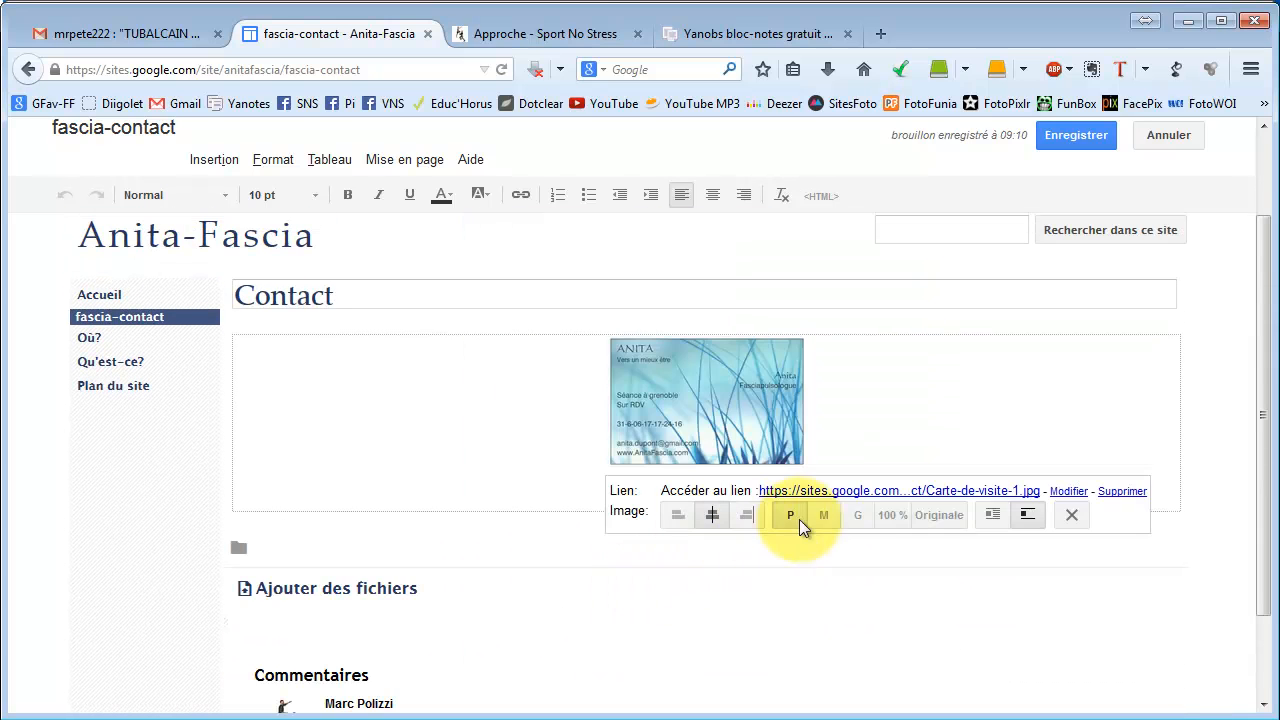
{"action": "left_click", "coordinate": [825, 516]}
{"action": "left_click", "coordinate": [797, 595]}
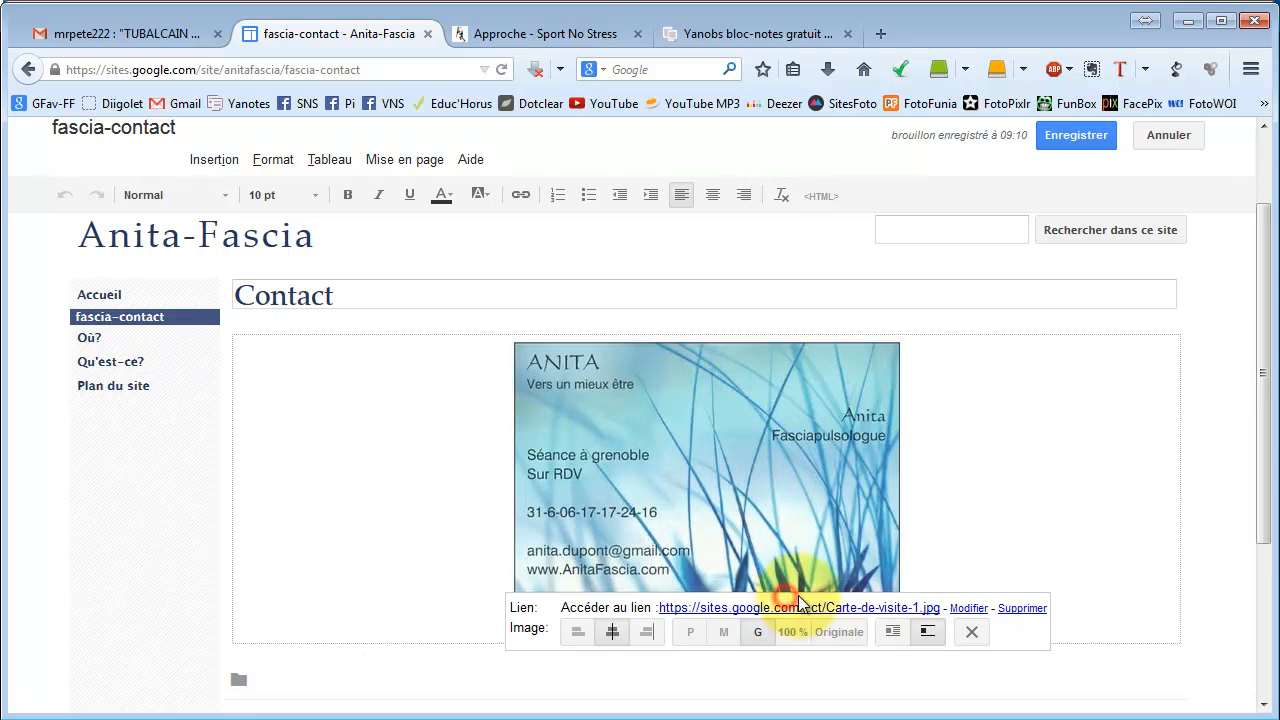
{"action": "left_click", "coordinate": [795, 633]}
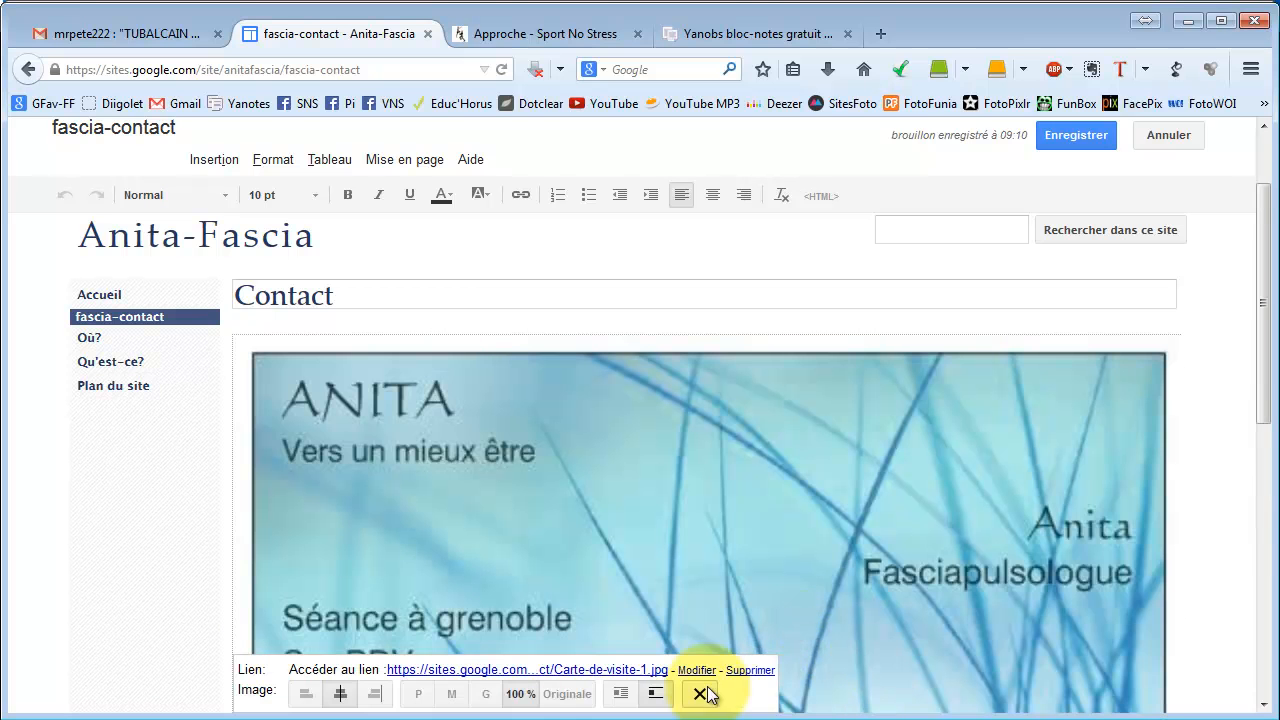
{"action": "left_click", "coordinate": [576, 692]}
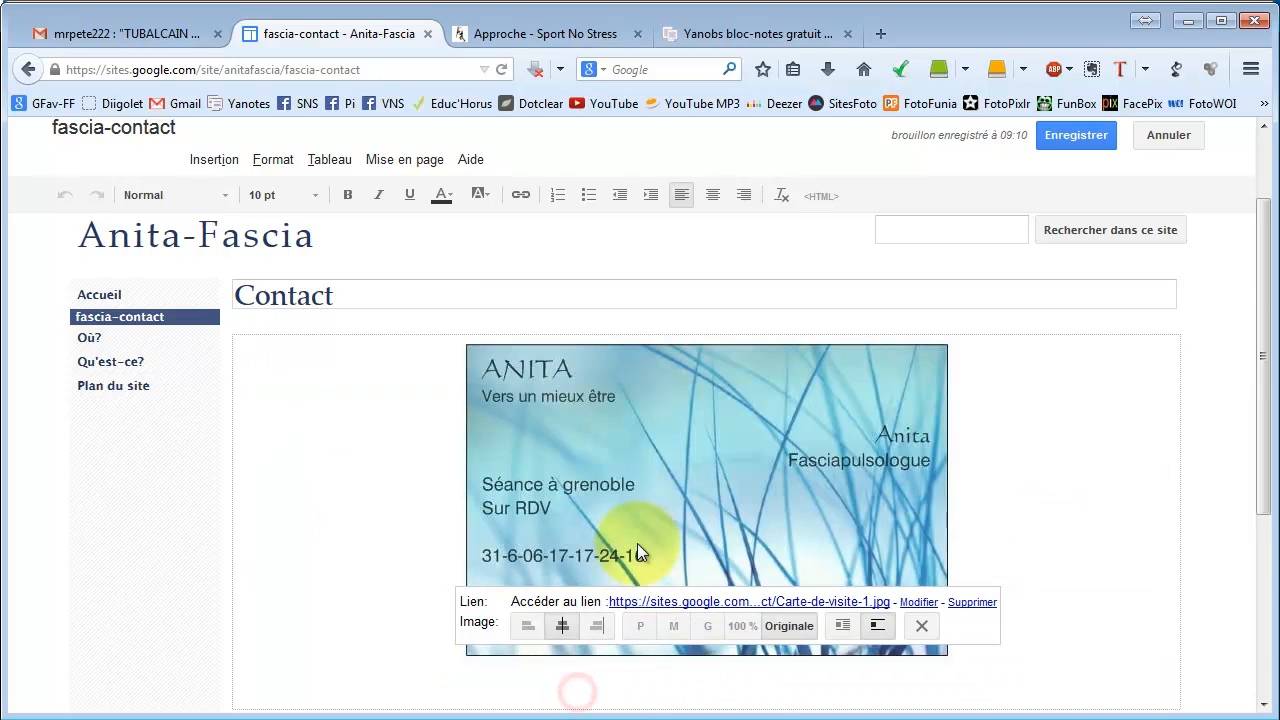
{"action": "left_click", "coordinate": [978, 552]}
{"action": "left_click", "coordinate": [1063, 140]}
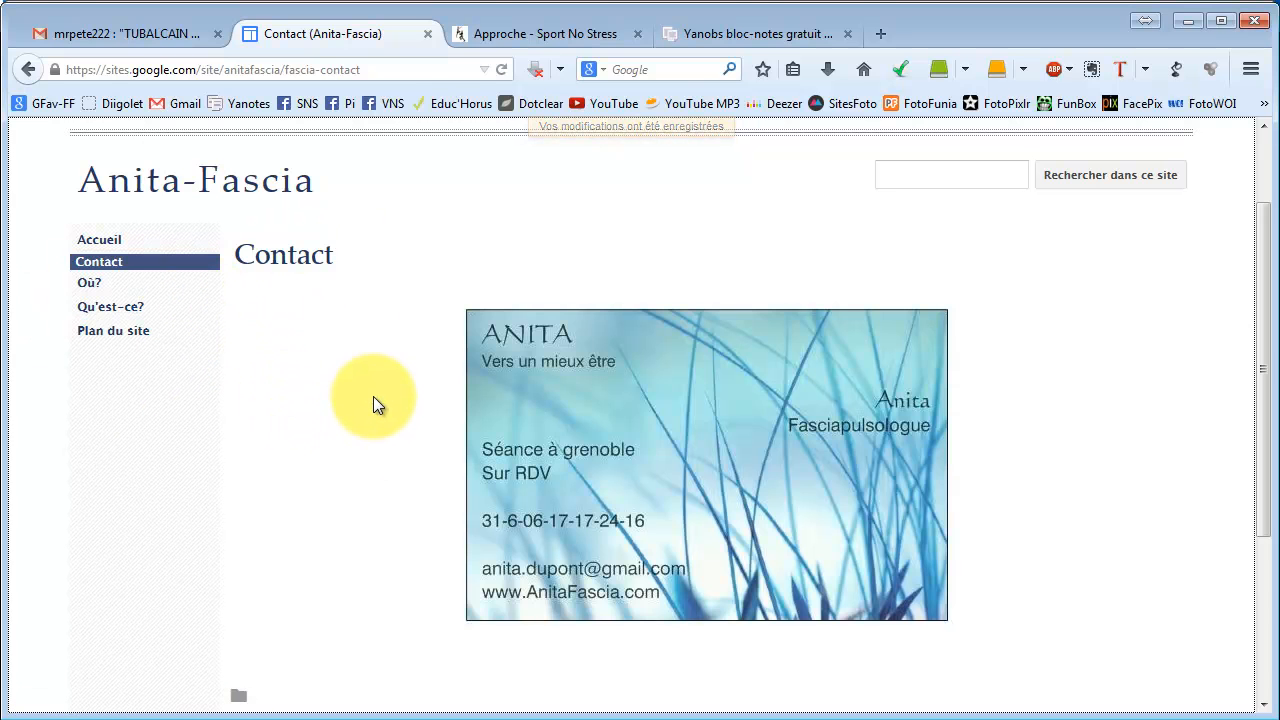
Review the published Accueil and Contact pages.
{"action": "left_click_drag", "start_coordinate": [1270, 380], "coordinate": [1271, 277]}
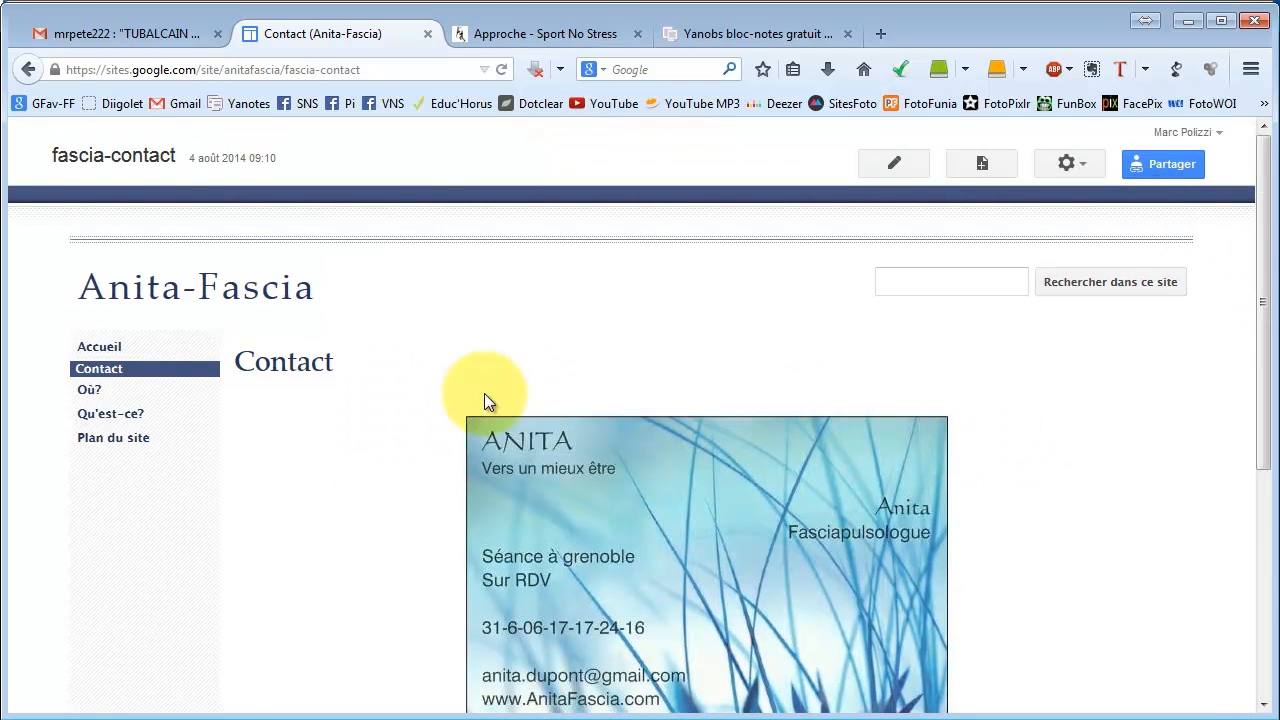
{"action": "left_click", "coordinate": [98, 346]}
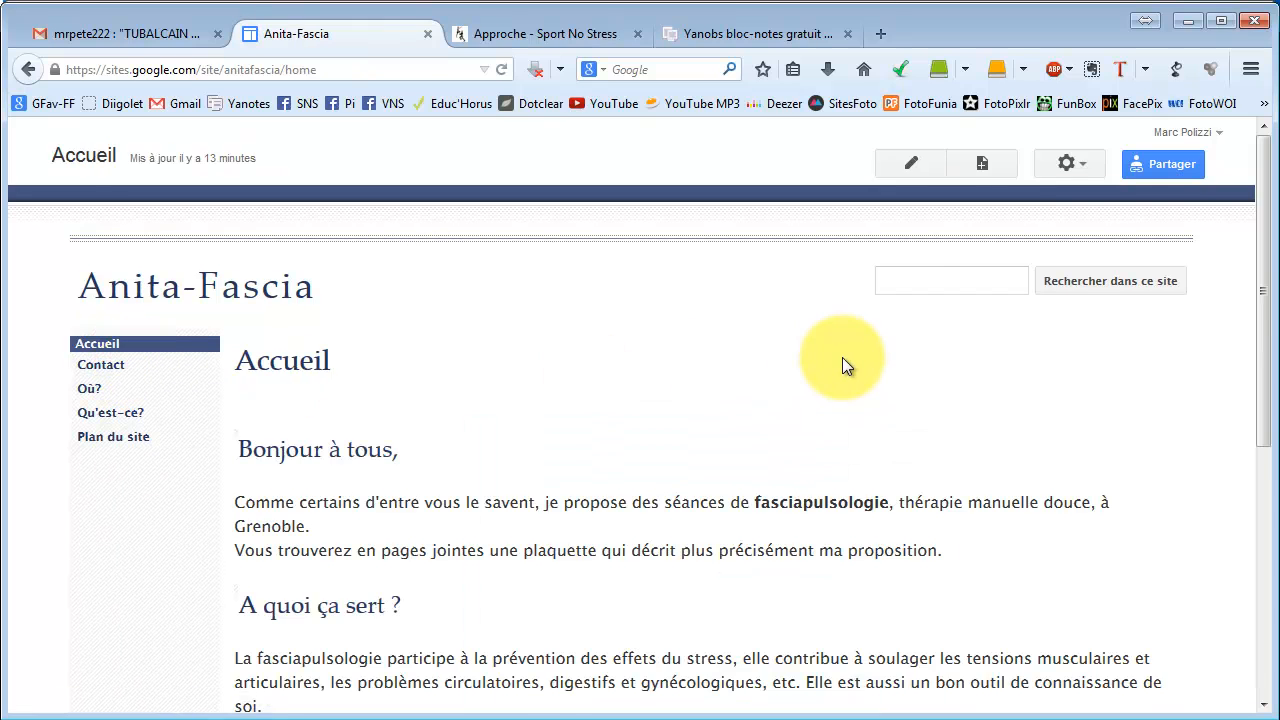
{"action": "scroll", "coordinate": [842, 360], "scroll_direction": "down", "scroll_amount": 5}
{"action": "scroll", "coordinate": [842, 360], "scroll_direction": "up", "scroll_amount": 4}
{"action": "scroll", "coordinate": [842, 365], "scroll_direction": "up", "scroll_amount": 1}
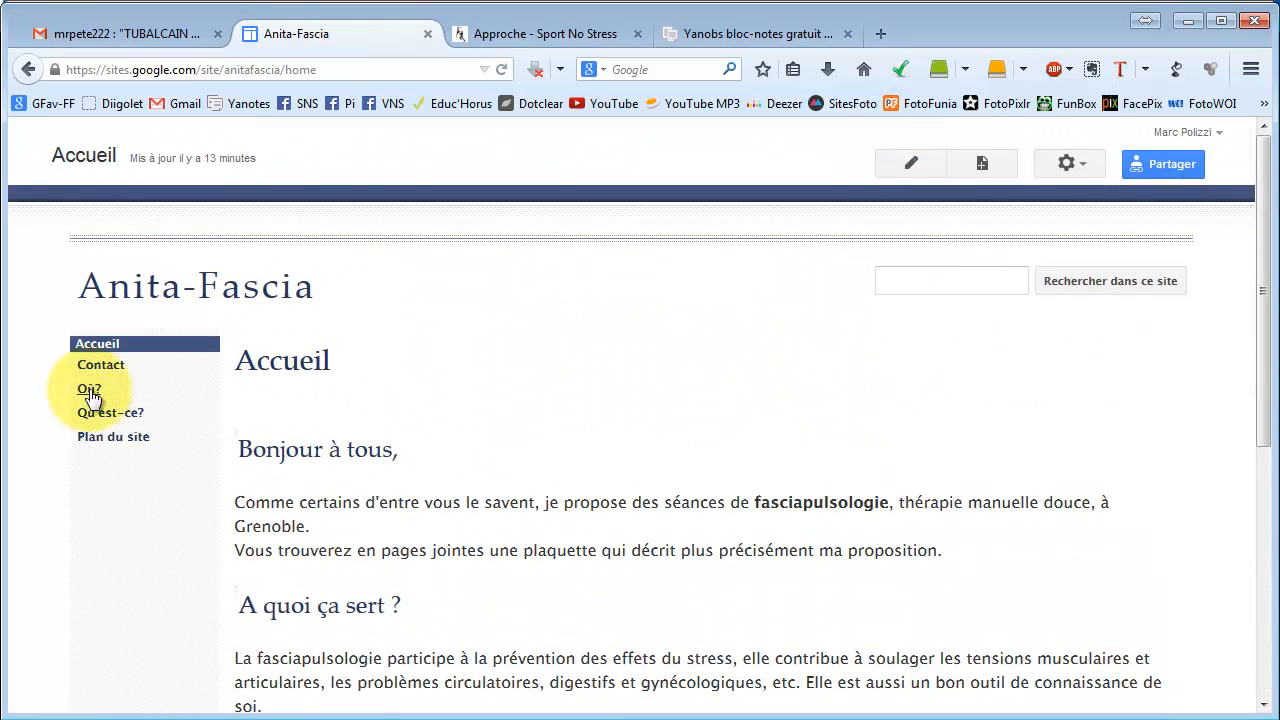
{"action": "left_click", "coordinate": [102, 365]}
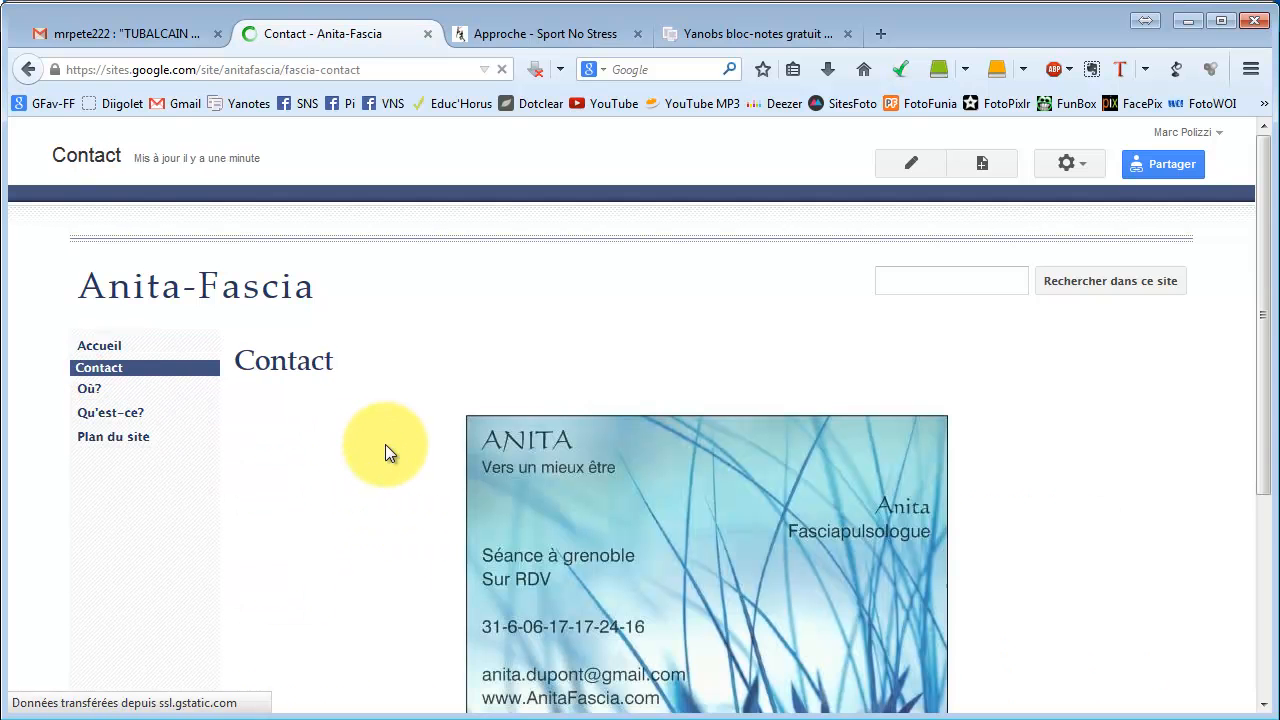
{"action": "scroll", "coordinate": [411, 441], "scroll_direction": "down", "scroll_amount": 2}
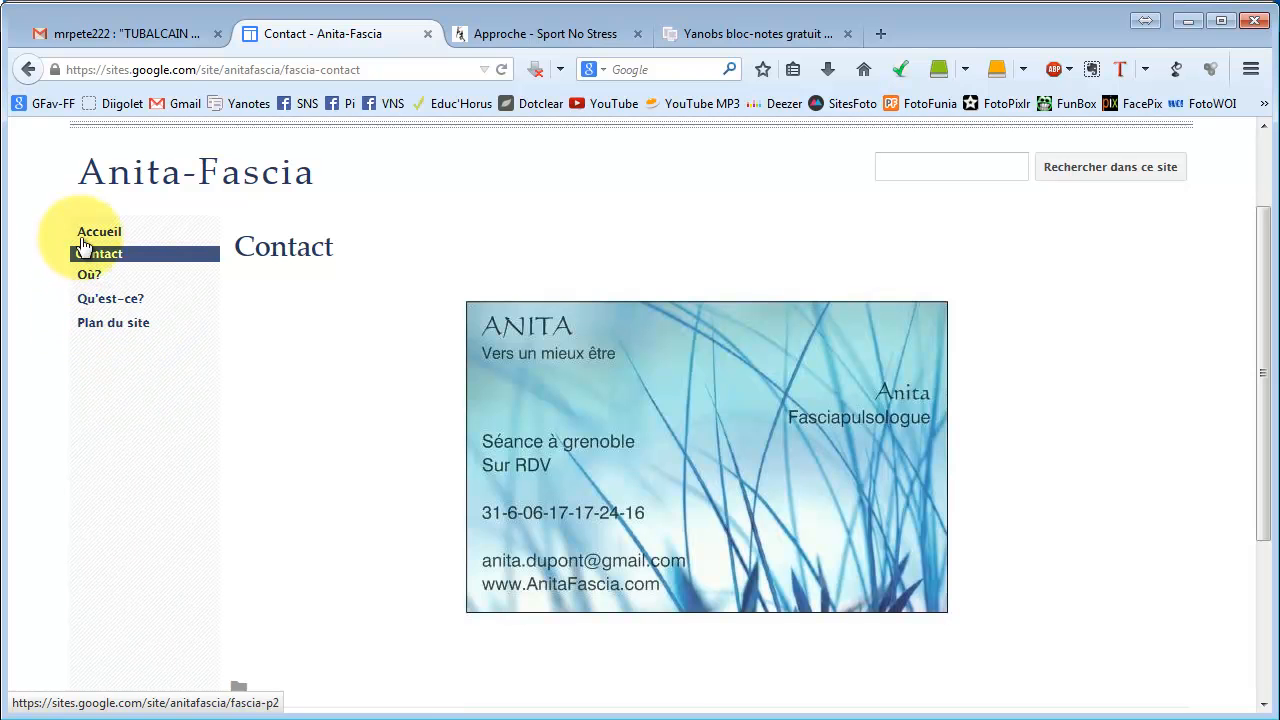
Visit the site map, Où? and Qu'est-ce? pages, then open Accueil's page actions menu.
{"action": "left_click", "coordinate": [103, 323]}
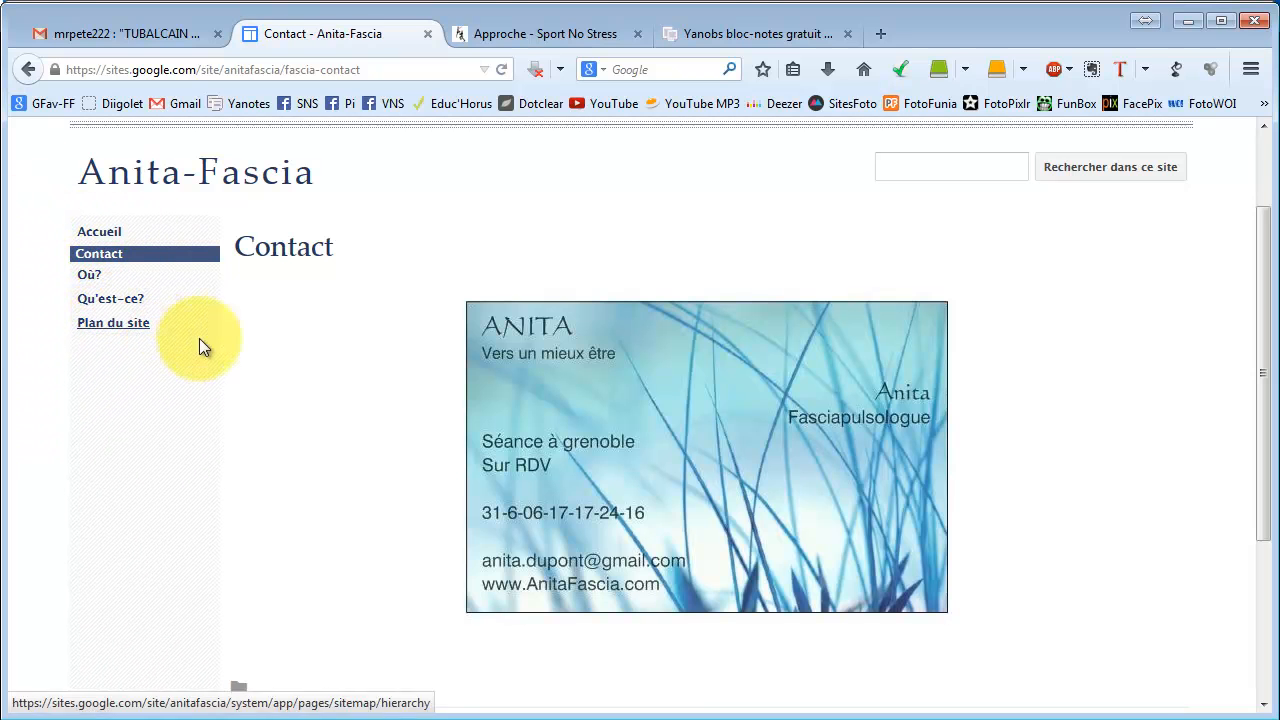
{"action": "left_click", "coordinate": [102, 278]}
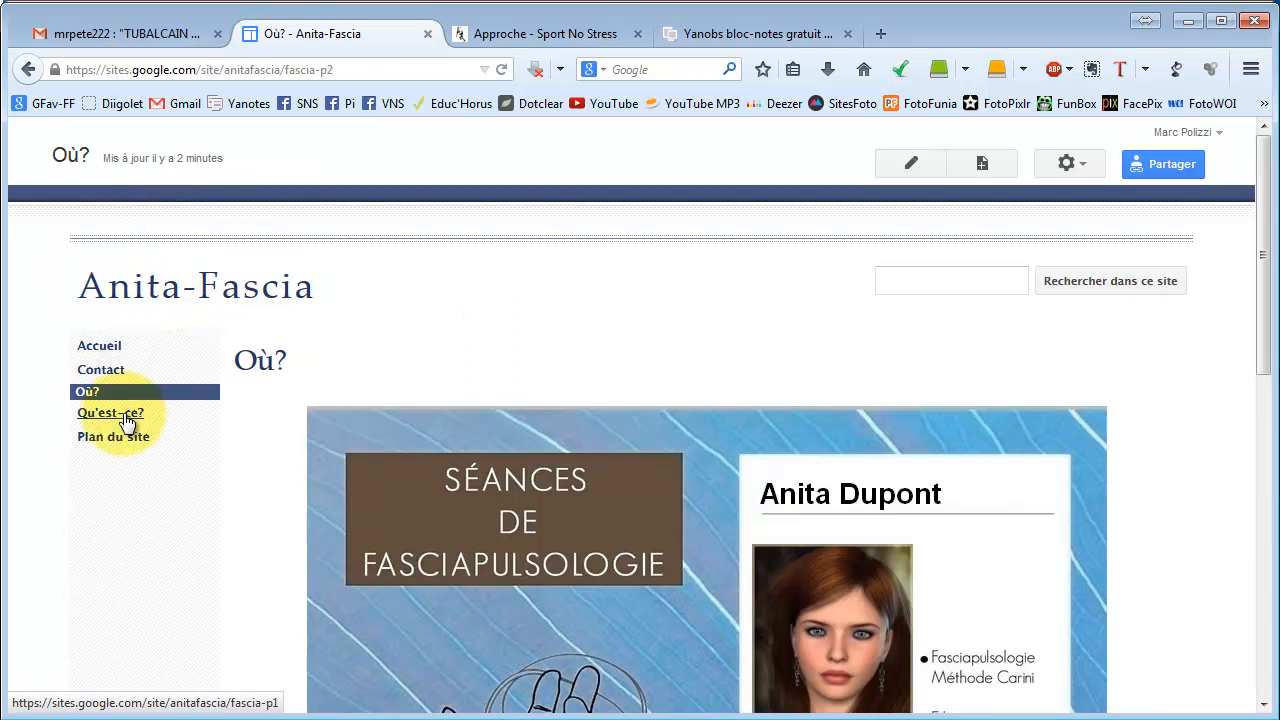
{"action": "left_click", "coordinate": [128, 414]}
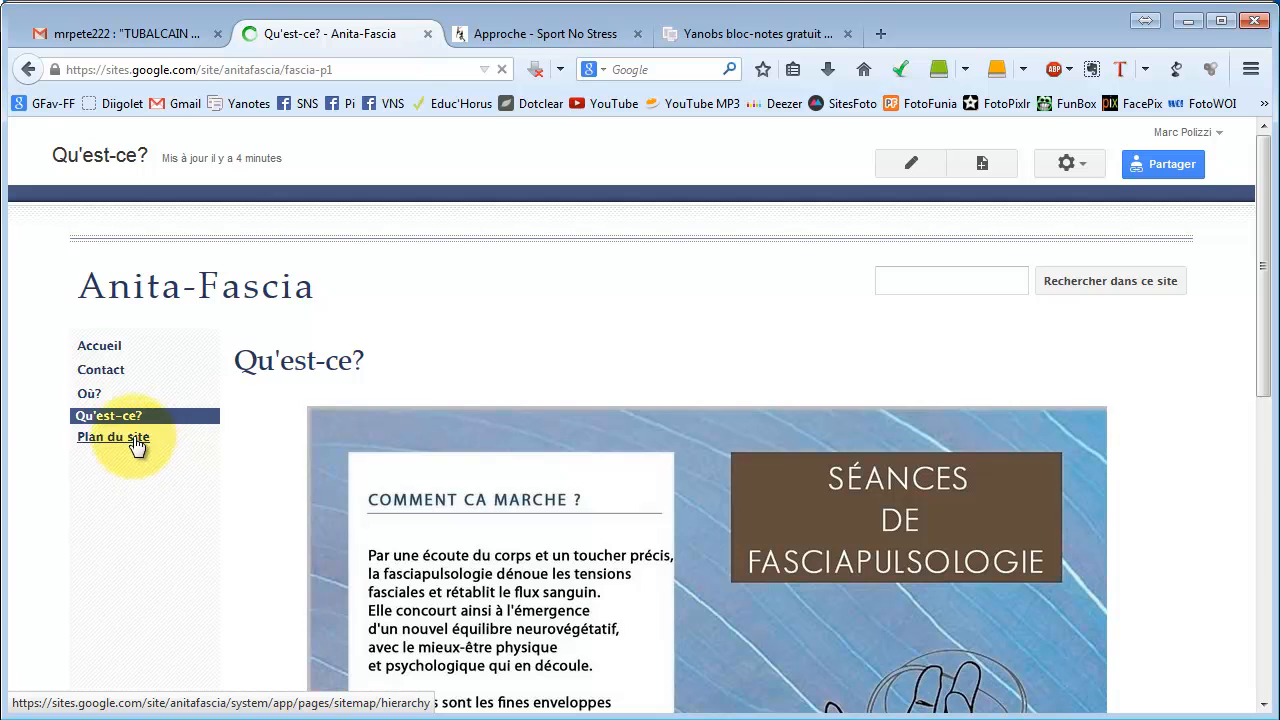
{"action": "left_click", "coordinate": [132, 436]}
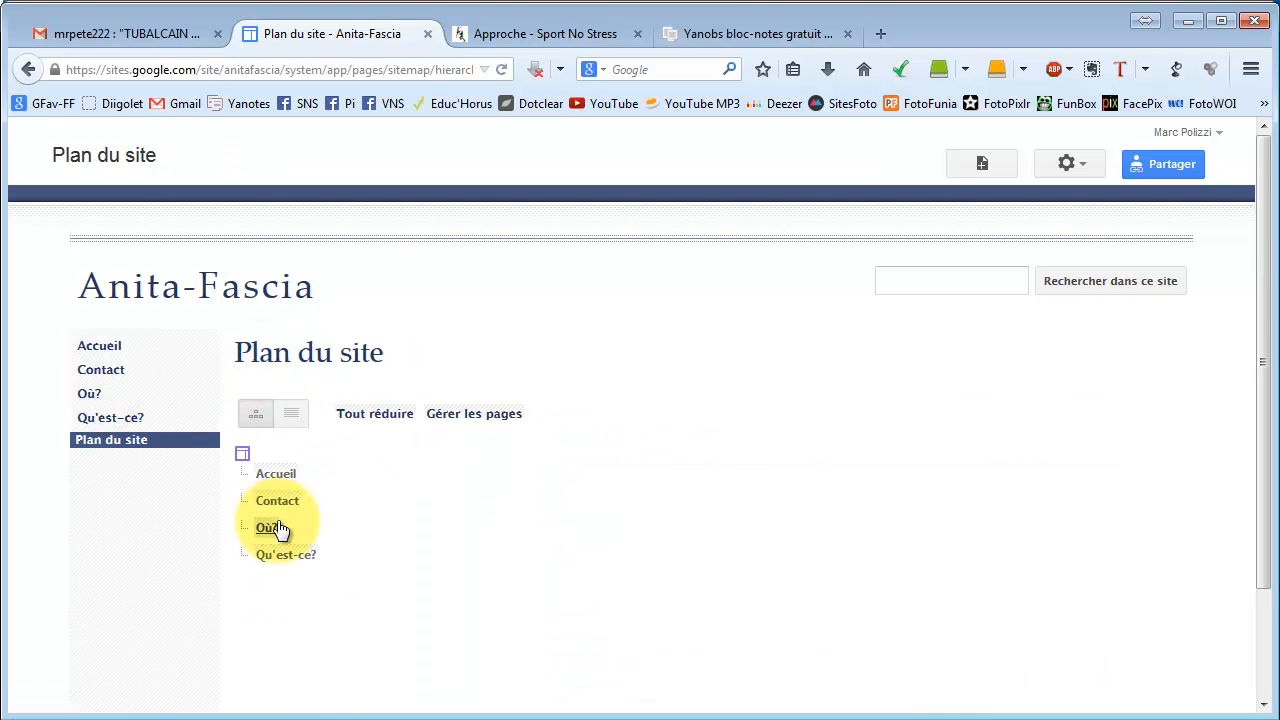
{"action": "left_click", "coordinate": [104, 346]}
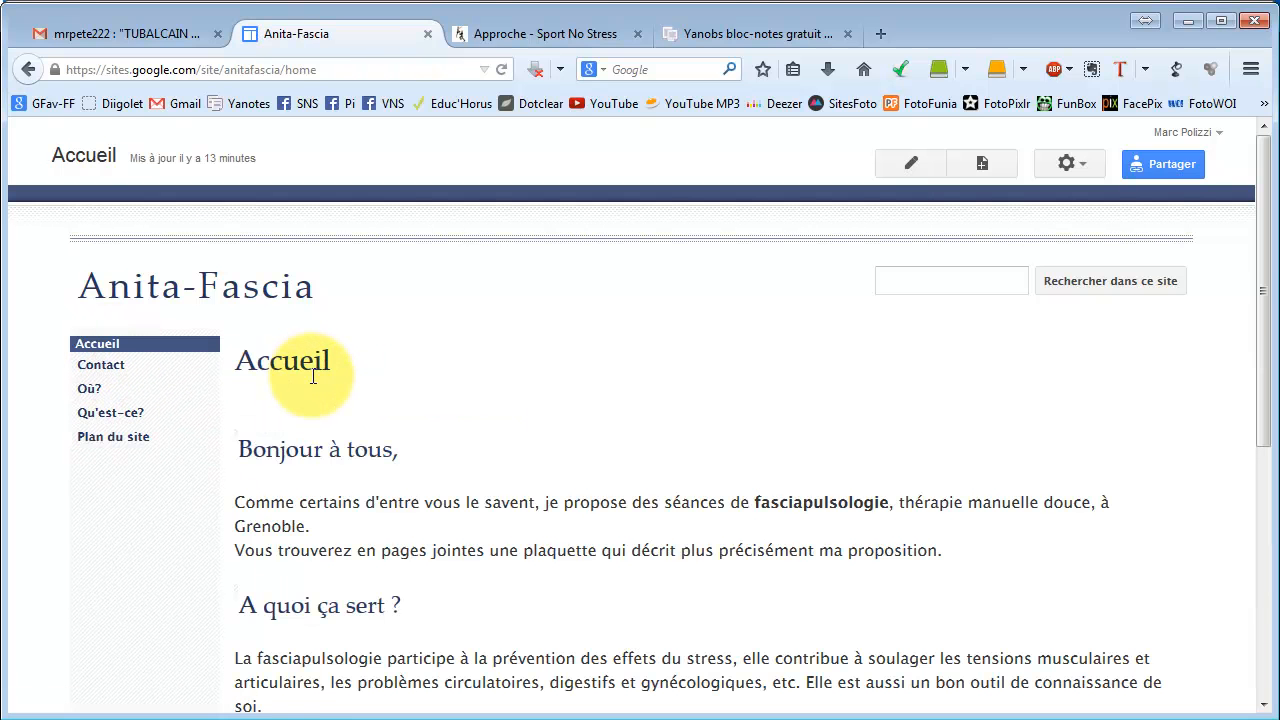
{"action": "left_click", "coordinate": [1074, 164]}
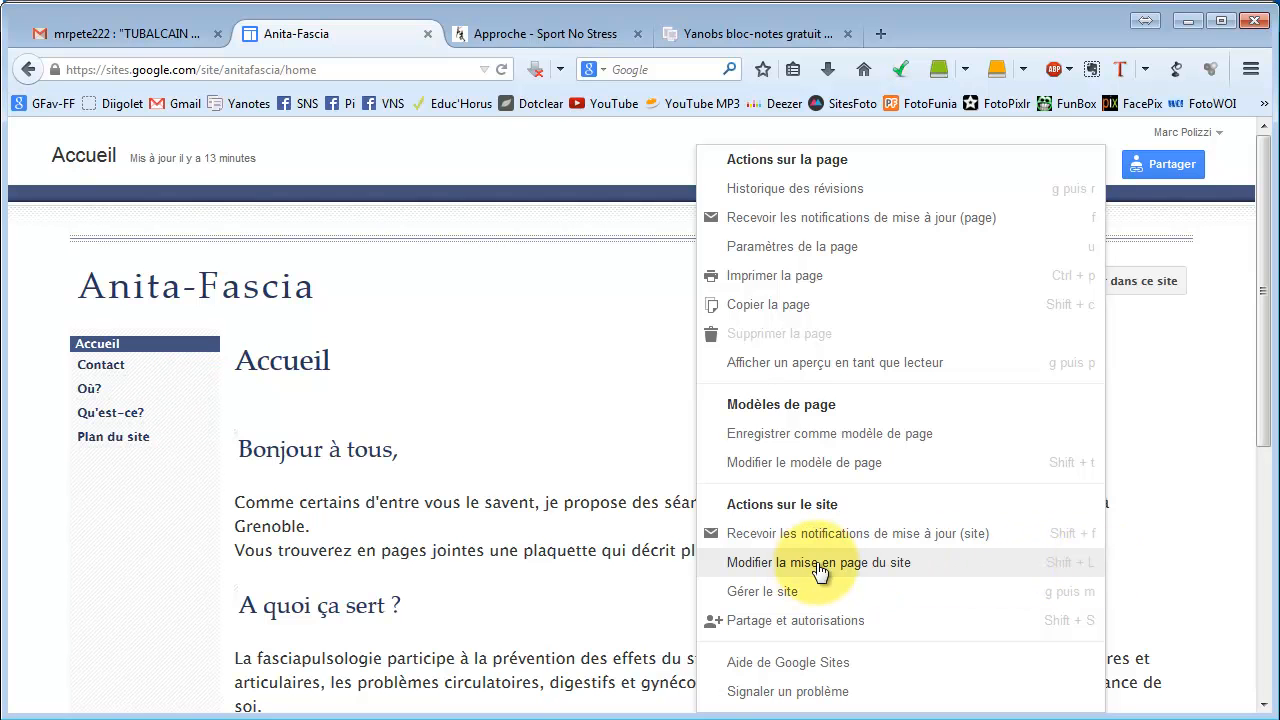
Enable horizontal navigation in the site layout and switch the sidebar off.
{"action": "left_click", "coordinate": [857, 566]}
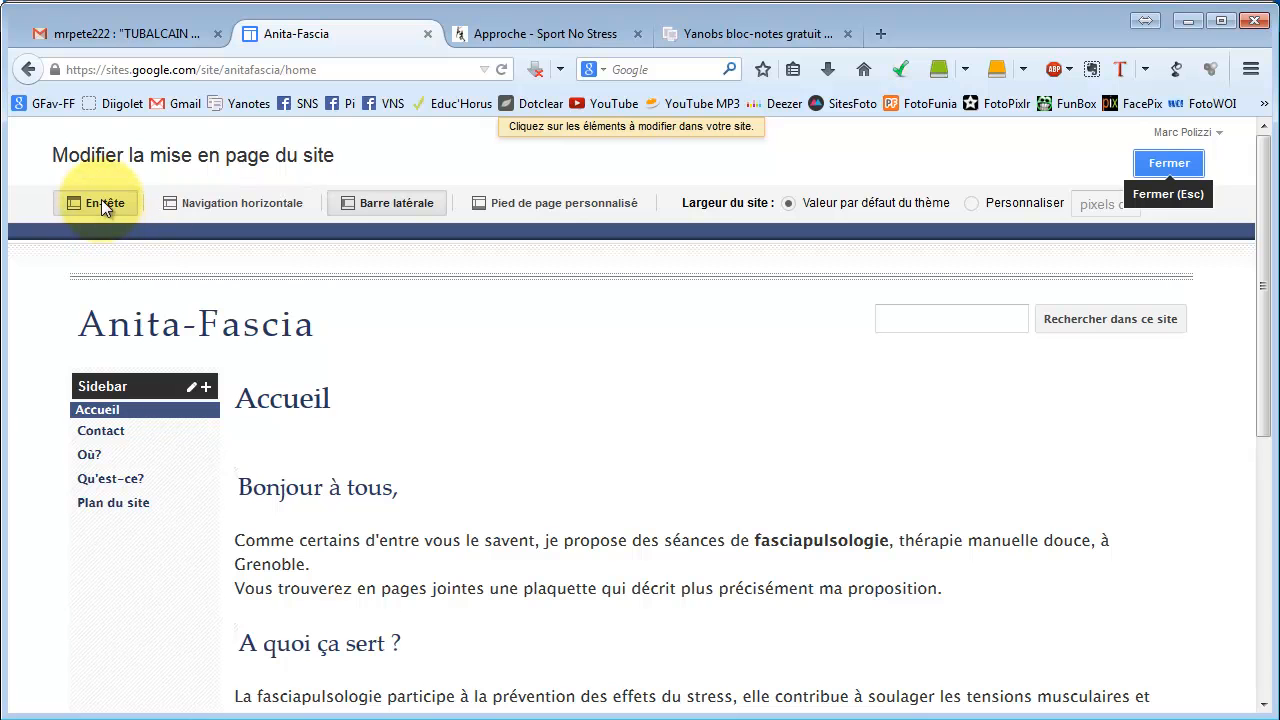
{"action": "left_click", "coordinate": [240, 202]}
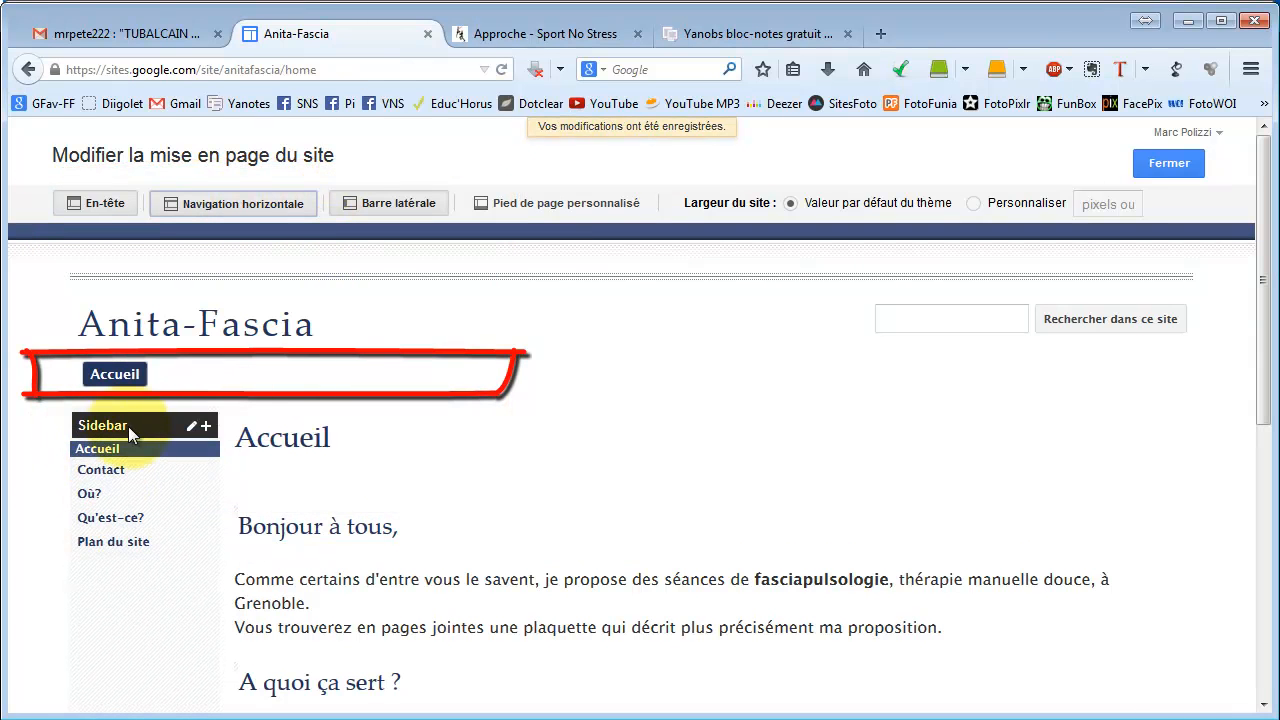
{"action": "left_click", "coordinate": [405, 203]}
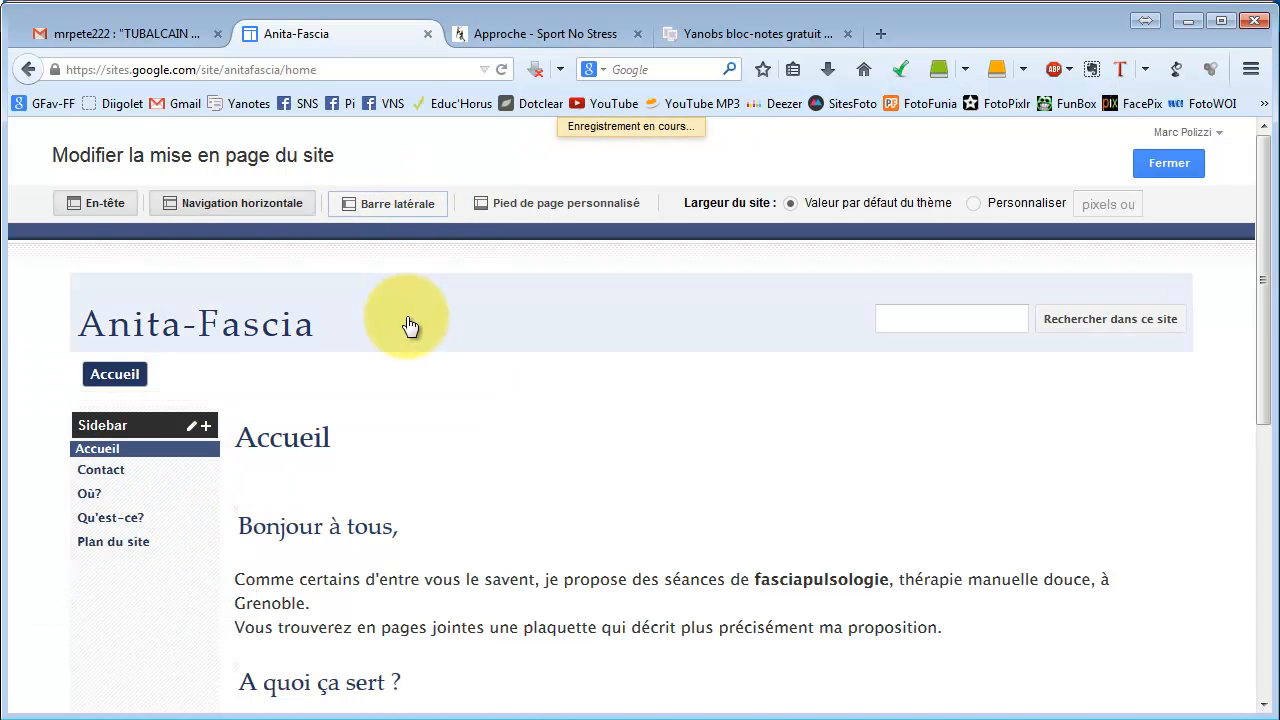
{"action": "left_click", "coordinate": [370, 204]}
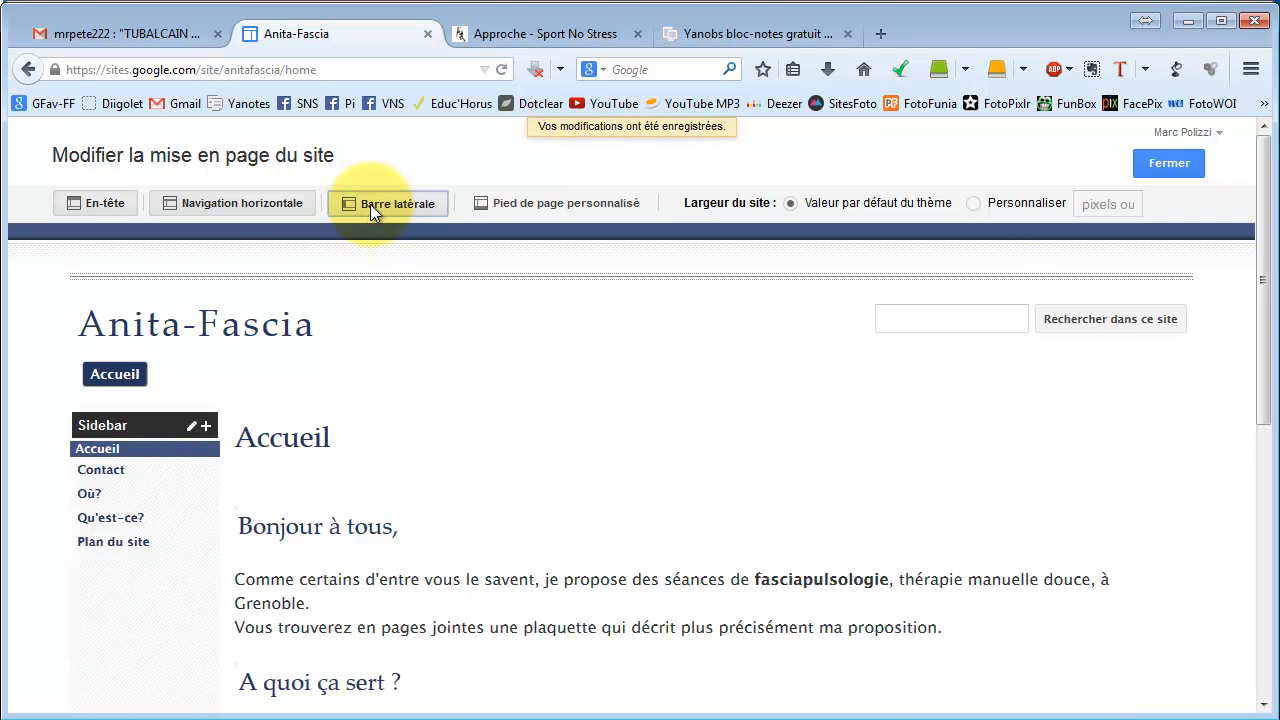
{"action": "left_click", "coordinate": [370, 204]}
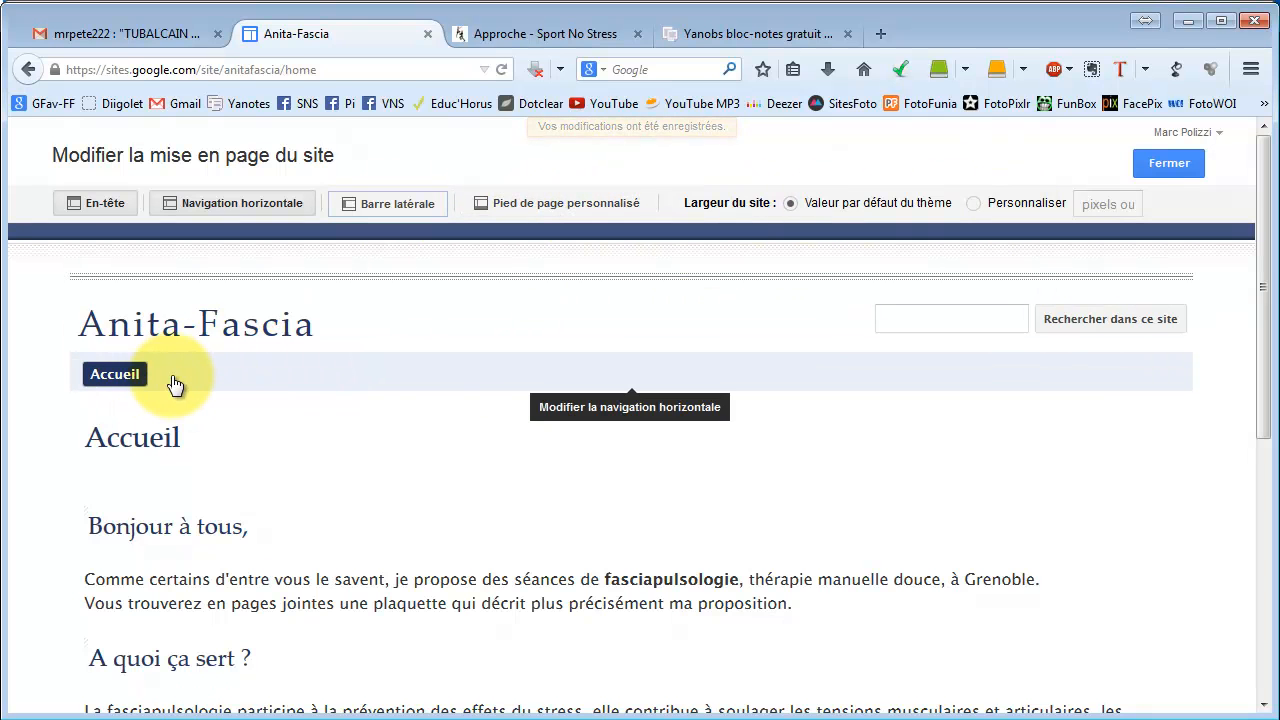
Add the Qu'est-ce?, Où? and Contact pages to the horizontal navigation bar.
{"action": "left_click", "coordinate": [266, 372]}
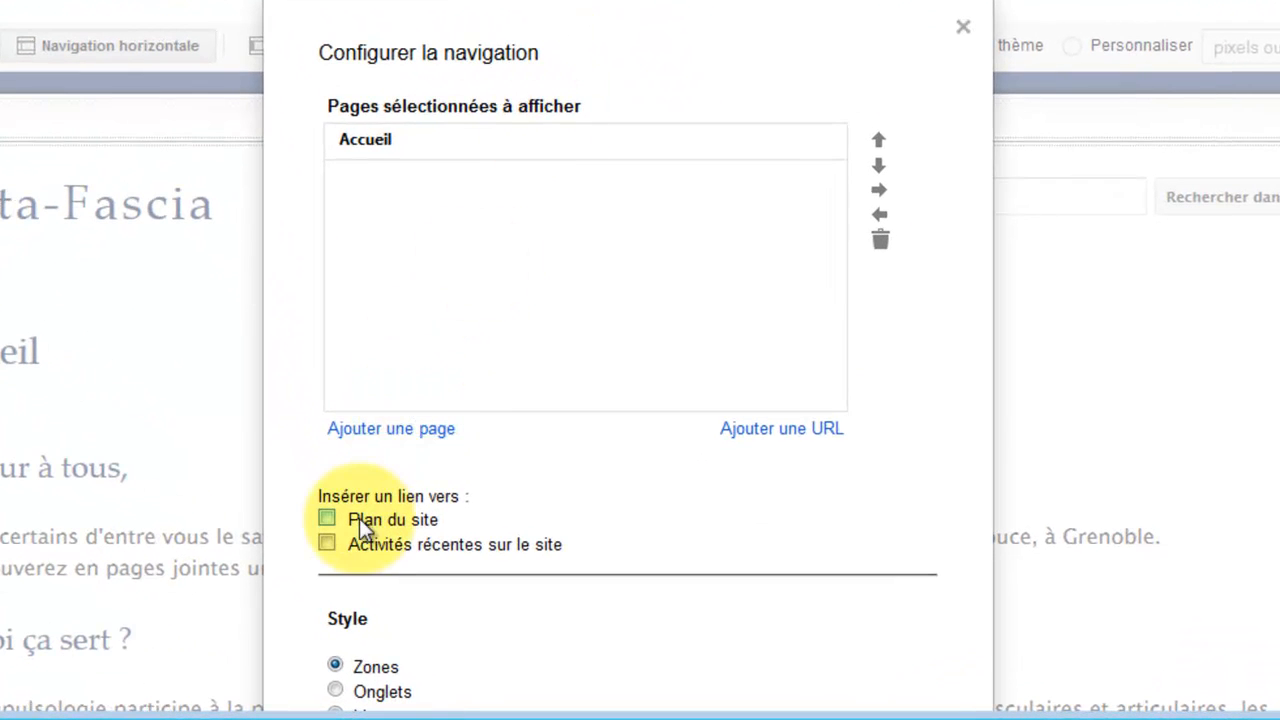
{"action": "left_click", "coordinate": [395, 430]}
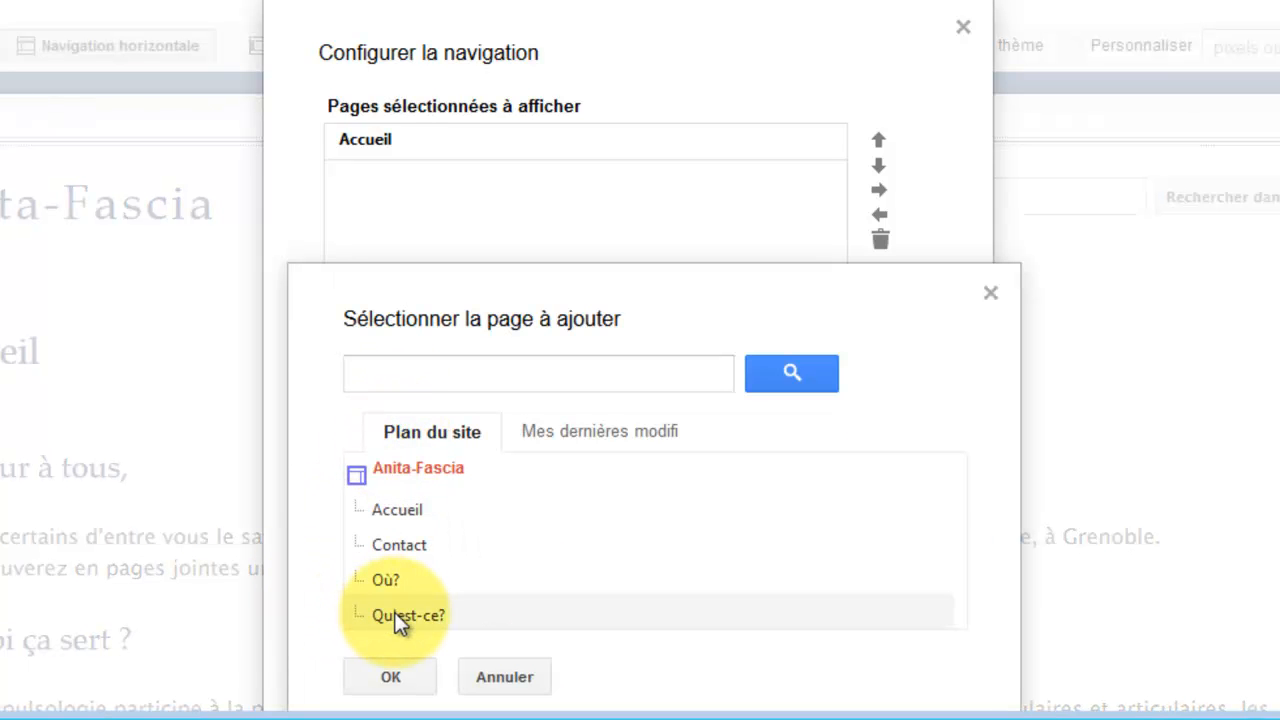
{"action": "left_click", "coordinate": [402, 615]}
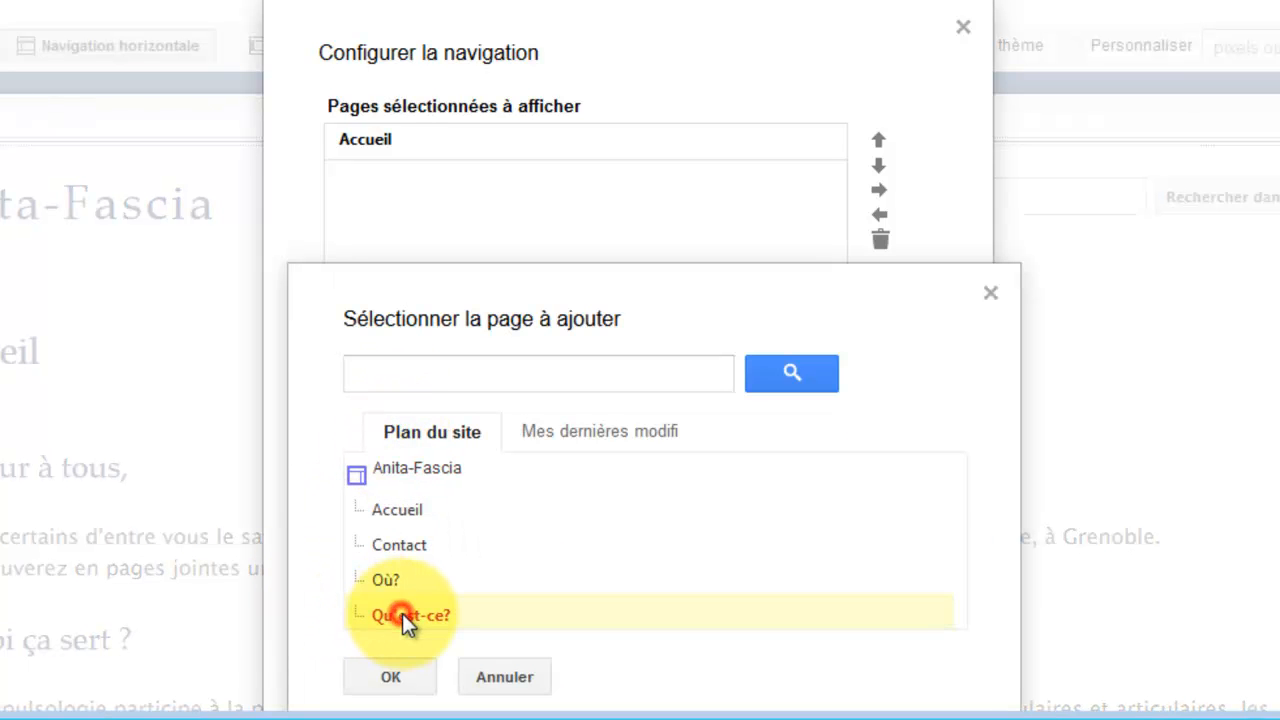
{"action": "left_click", "coordinate": [390, 680]}
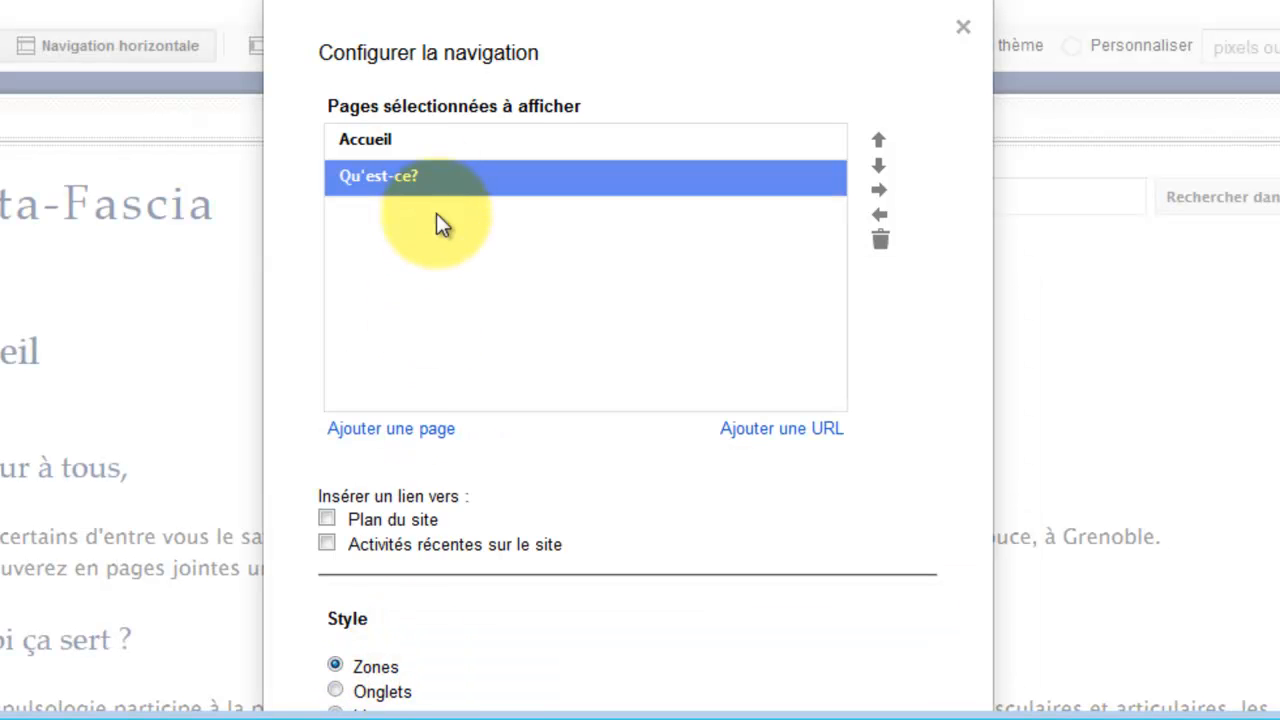
{"action": "left_click", "coordinate": [405, 440]}
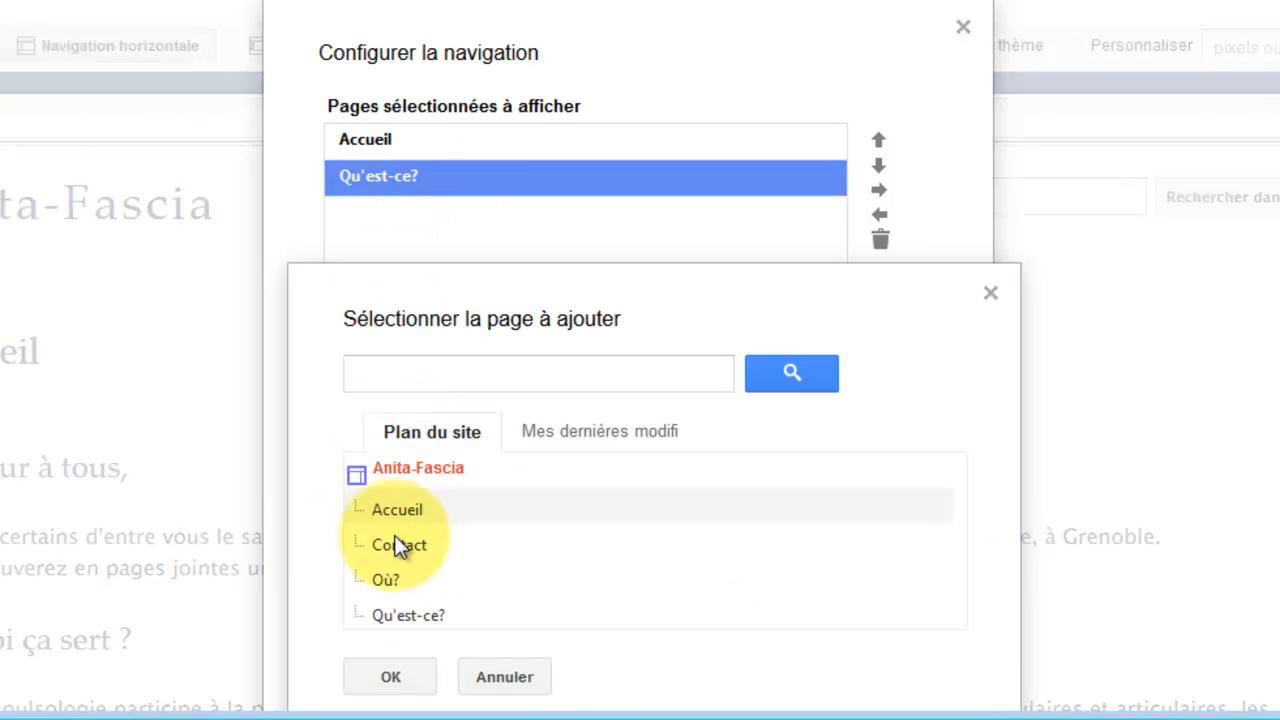
{"action": "left_click", "coordinate": [384, 578]}
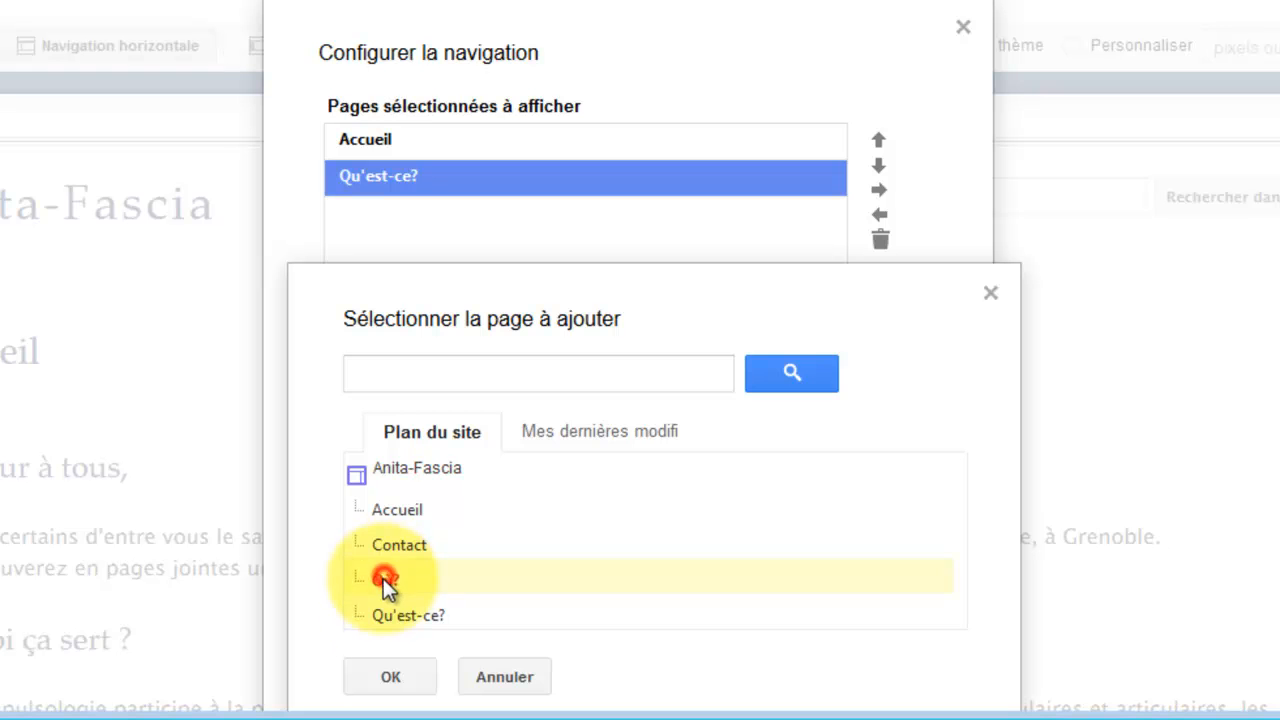
{"action": "left_click", "coordinate": [390, 678]}
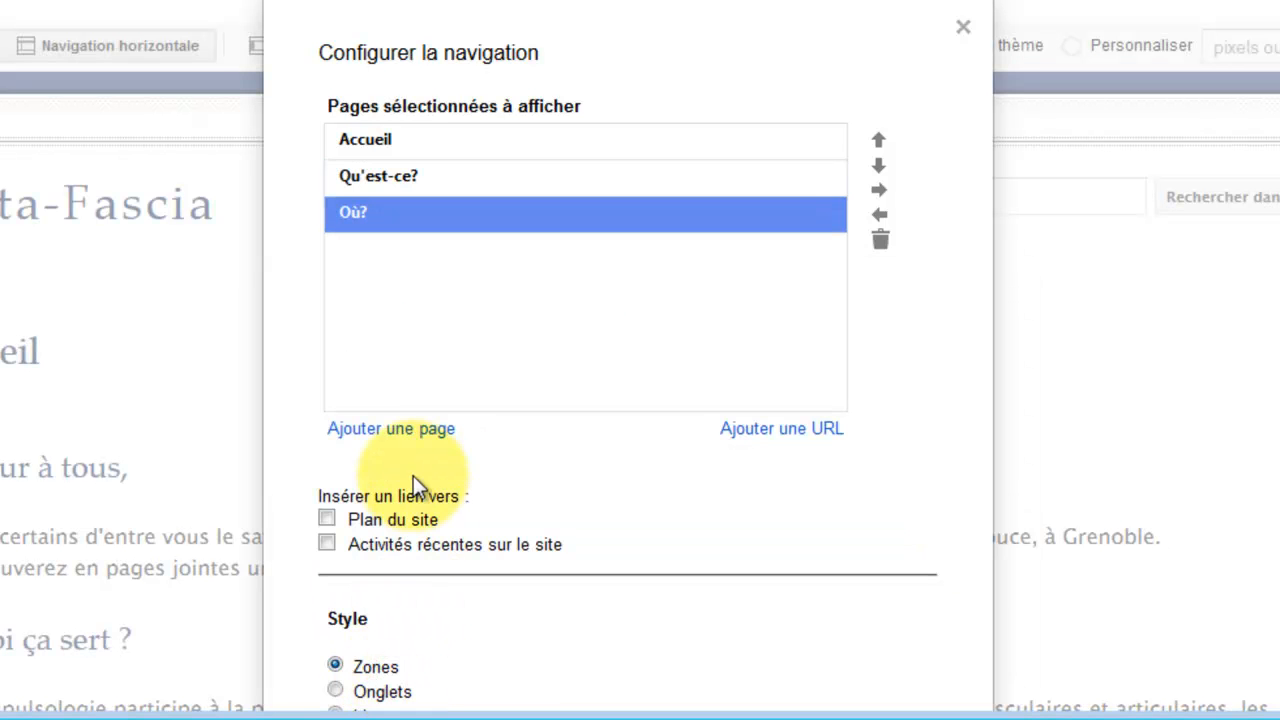
{"action": "left_click", "coordinate": [409, 441]}
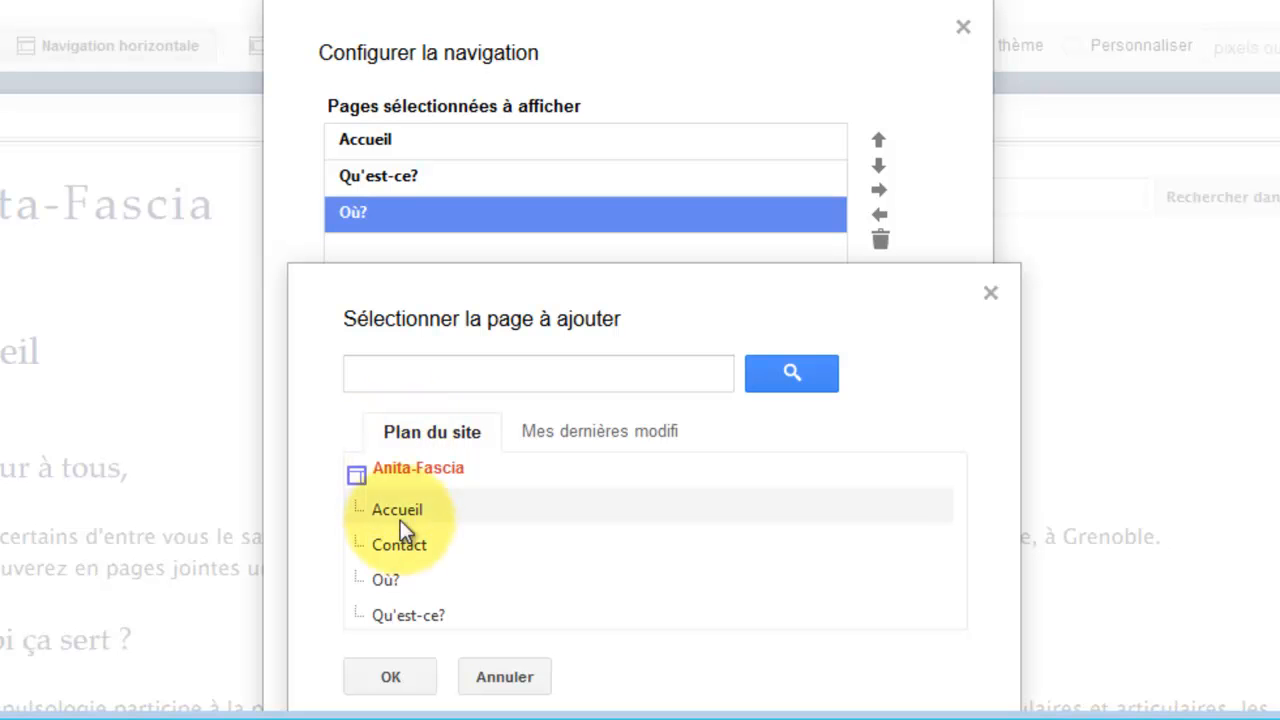
{"action": "left_click", "coordinate": [391, 550]}
{"action": "left_click", "coordinate": [390, 677]}
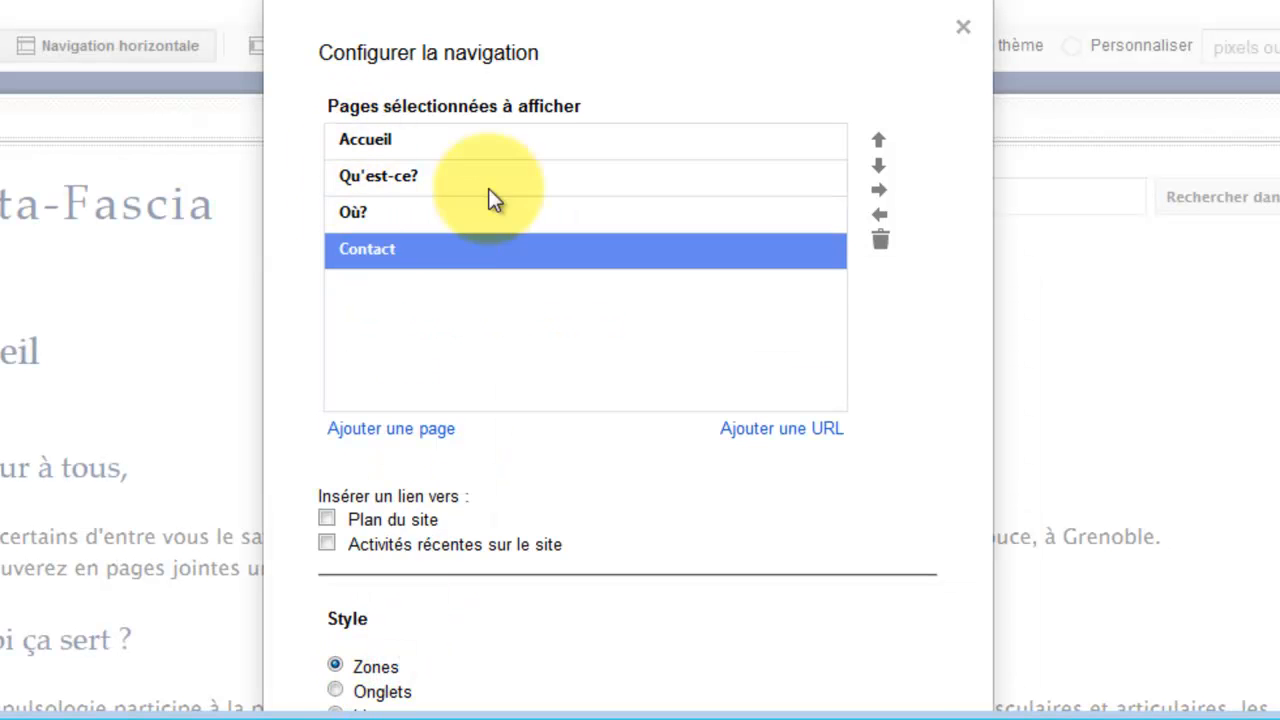
Keep Qu'est-ce? above Où? in the navigation order and apply the pages.
{"action": "left_click", "coordinate": [505, 183]}
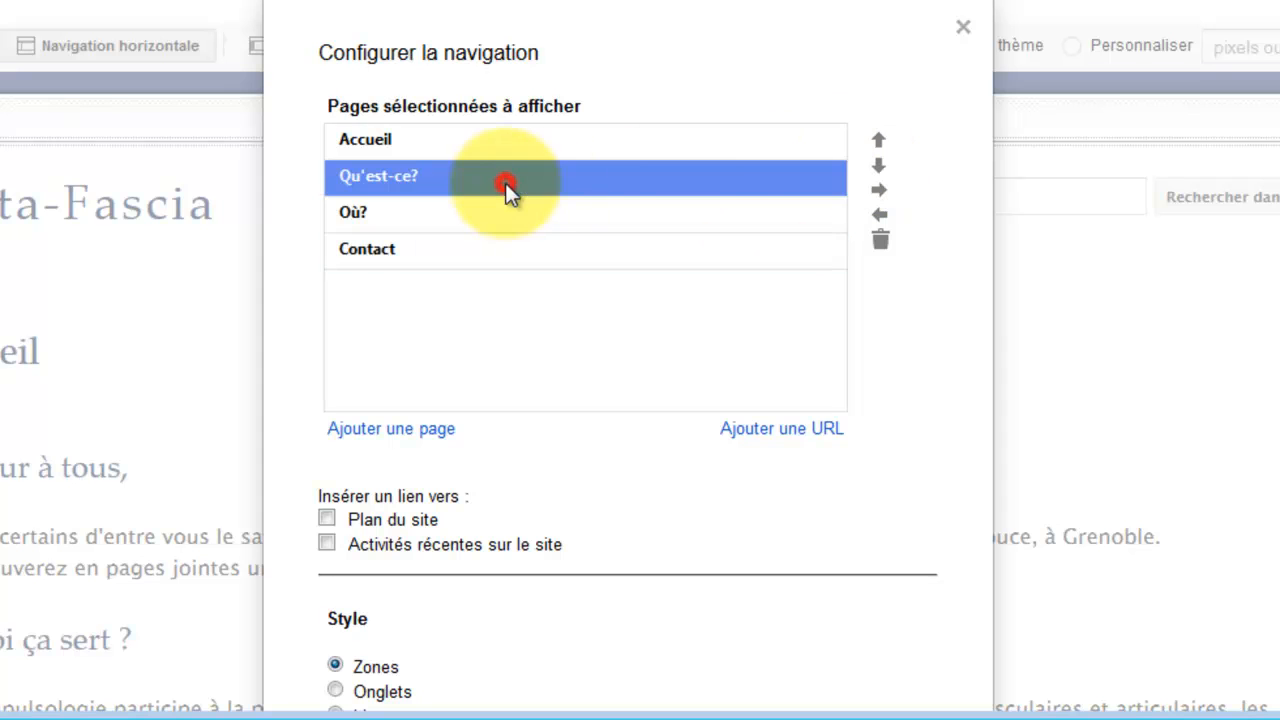
{"action": "left_click", "coordinate": [877, 165]}
{"action": "left_click", "coordinate": [878, 142]}
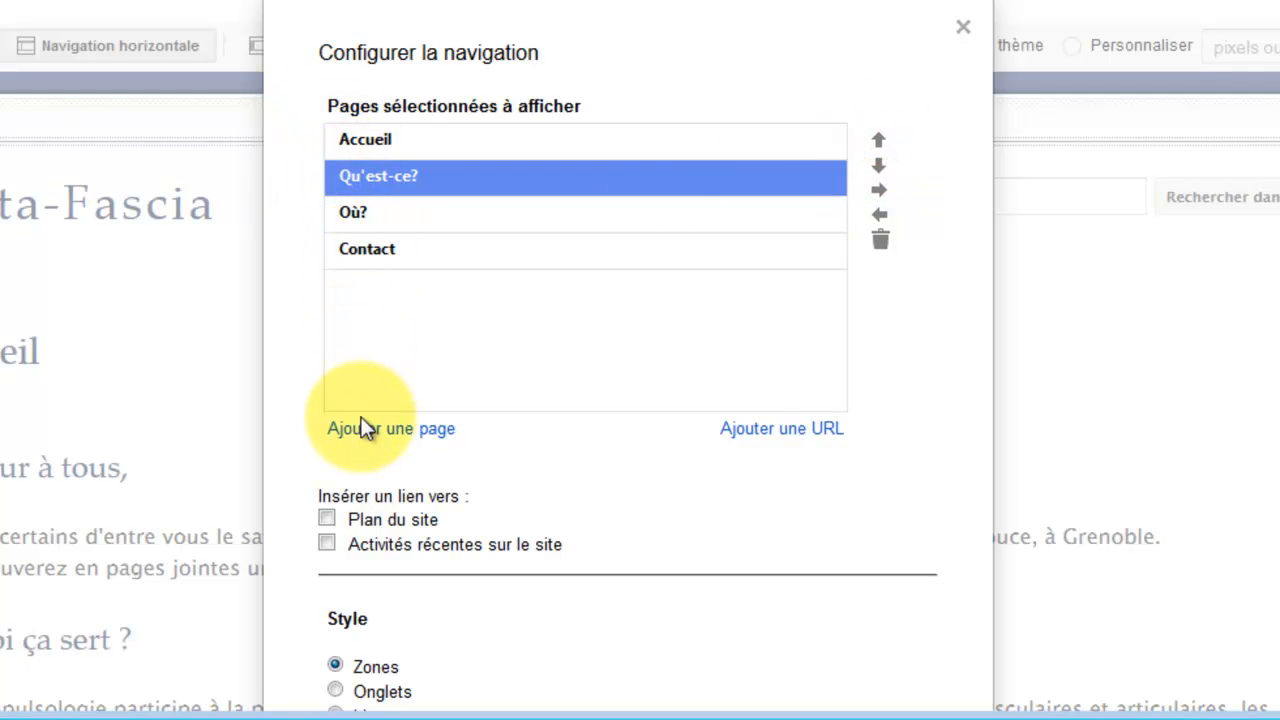
{"action": "left_click_drag", "start_coordinate": [668, 8], "coordinate": [690, 0]}
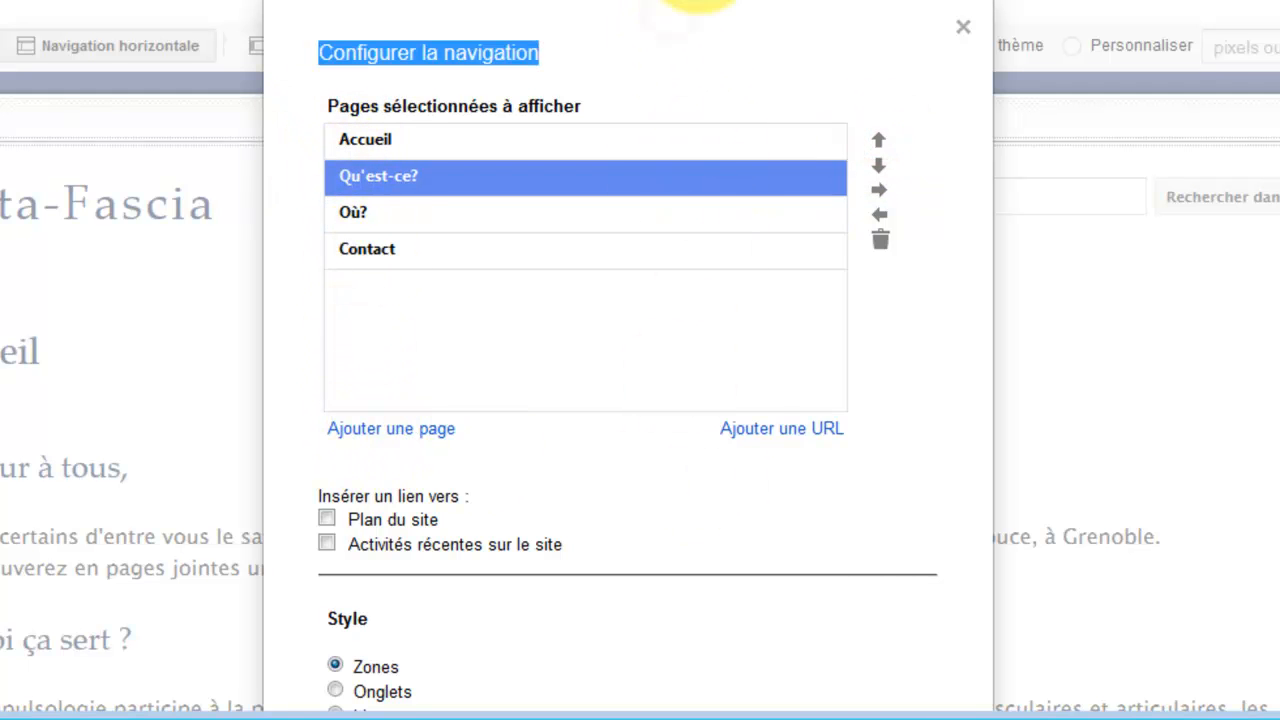
{"action": "left_click_drag", "start_coordinate": [1266, 256], "coordinate": [1262, 372]}
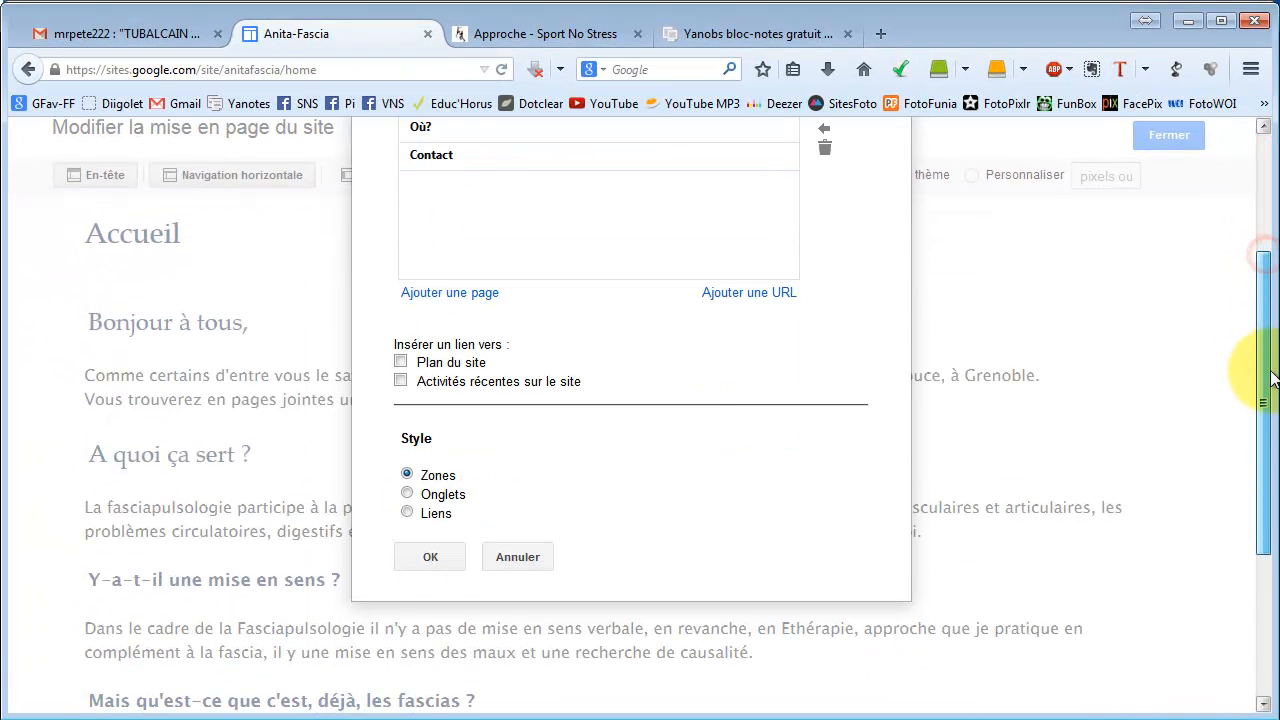
{"action": "left_click", "coordinate": [421, 556]}
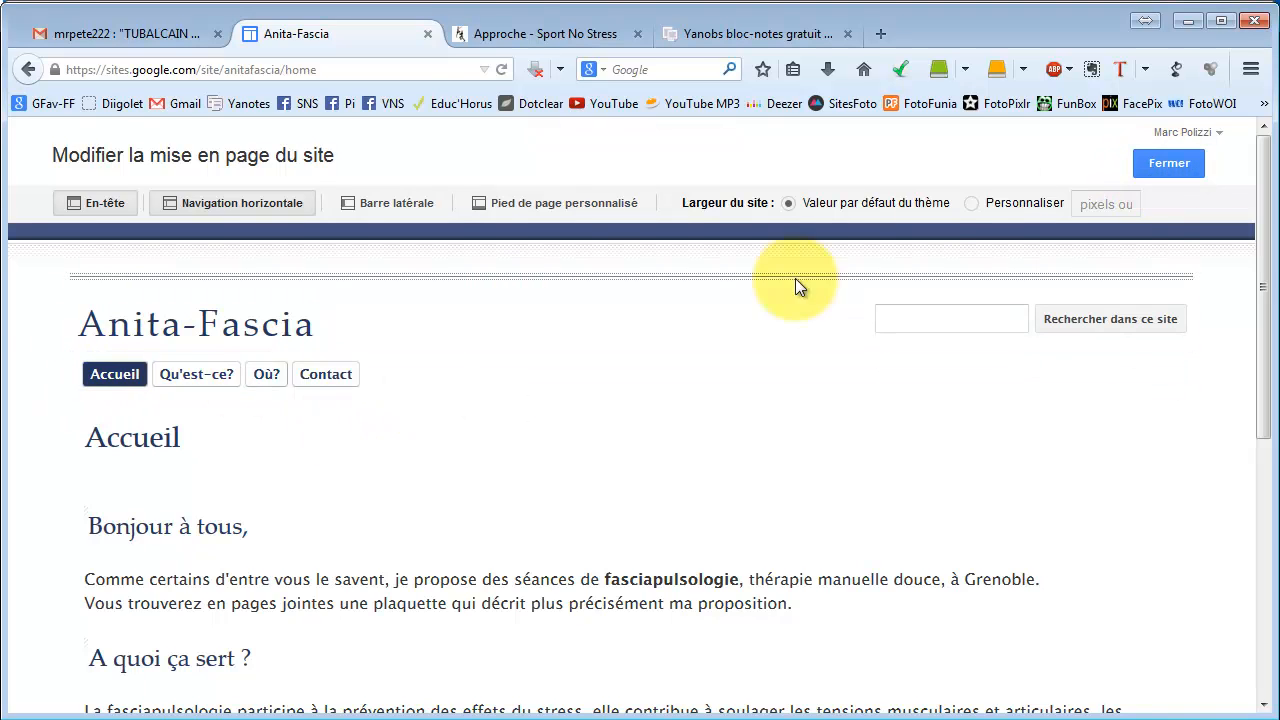
Close the layout editor and open the Gérer le site general settings.
{"action": "left_click", "coordinate": [1161, 164]}
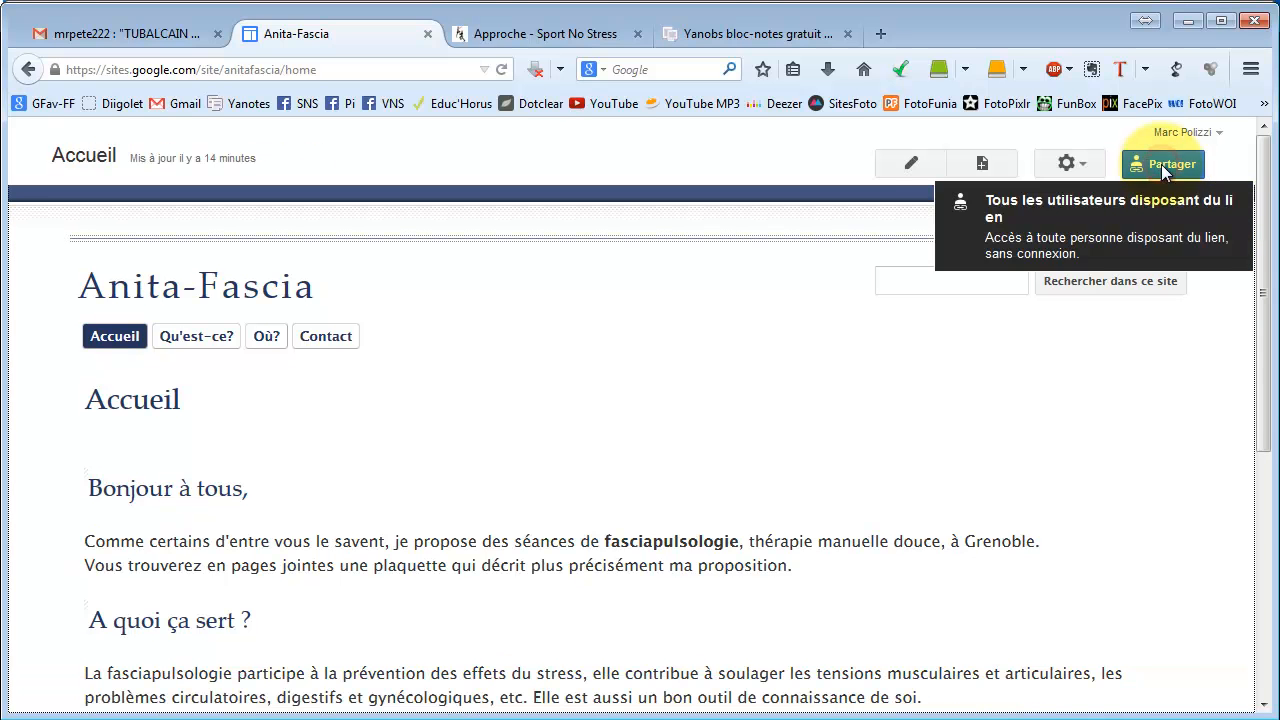
{"action": "left_click", "coordinate": [1073, 166]}
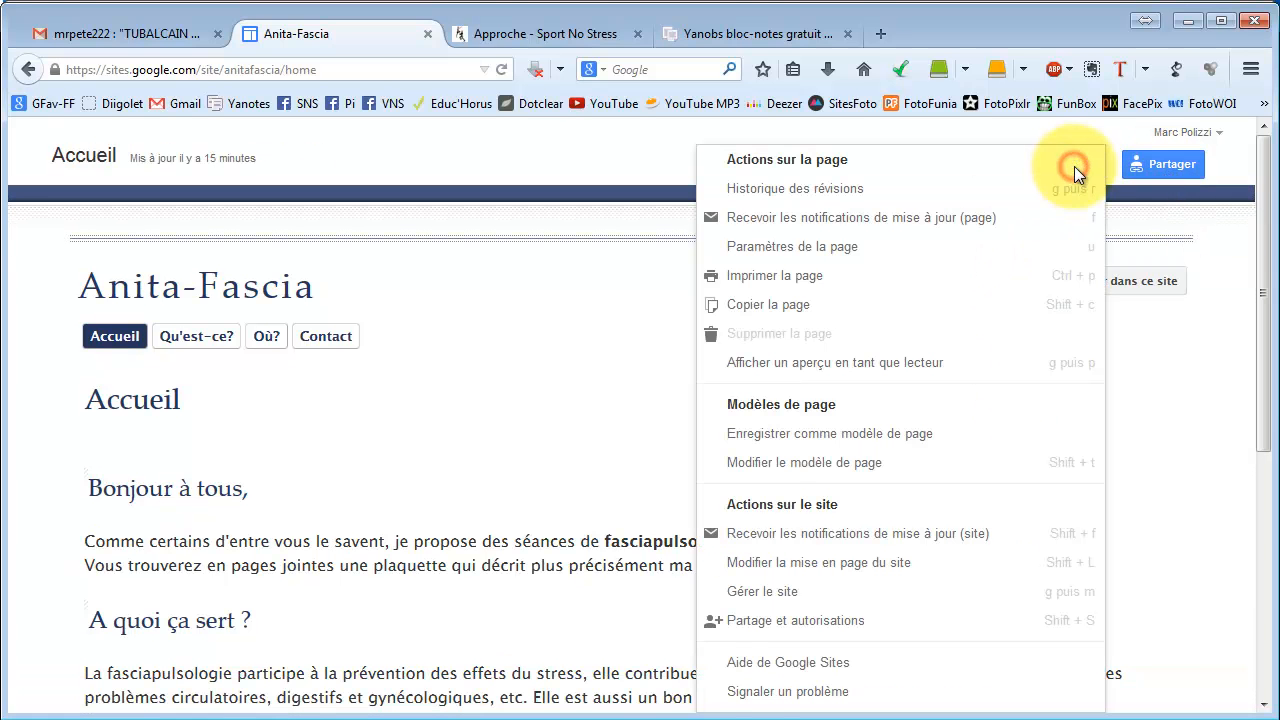
{"action": "left_click", "coordinate": [772, 596]}
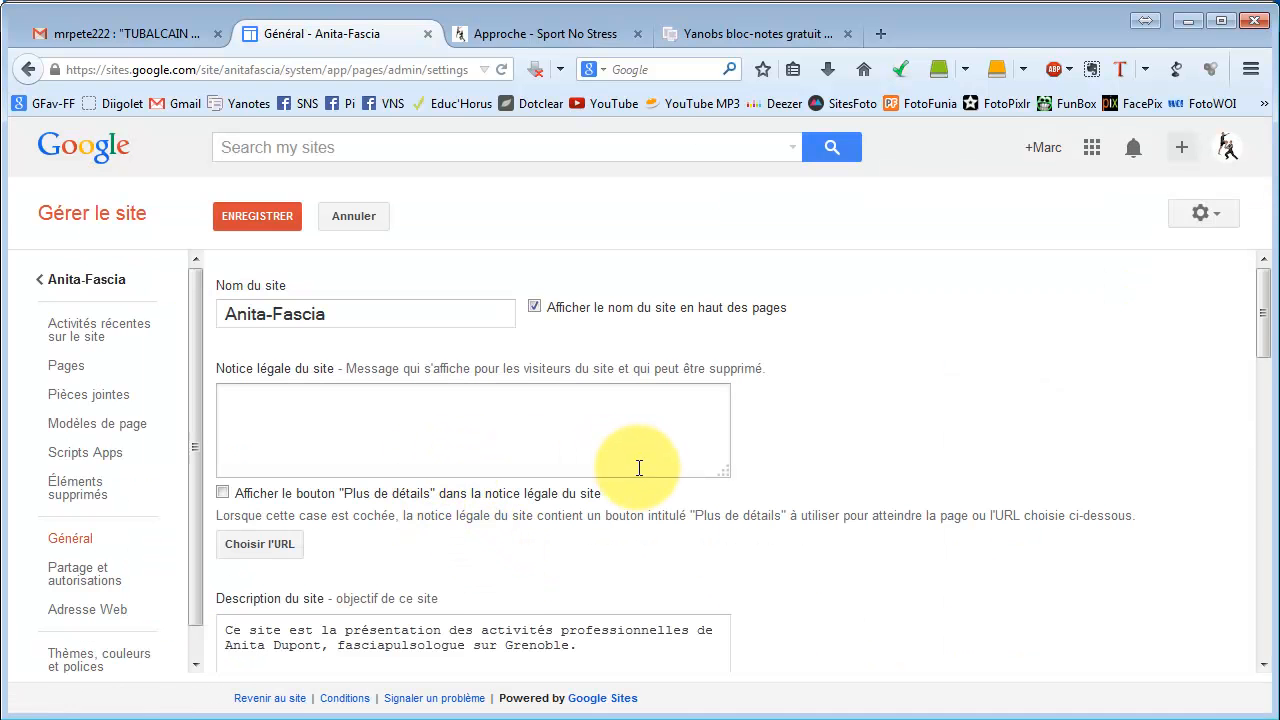
{"action": "scroll", "coordinate": [641, 472], "scroll_direction": "down", "scroll_amount": 2}
{"action": "scroll", "coordinate": [641, 472], "scroll_direction": "down", "scroll_amount": 5}
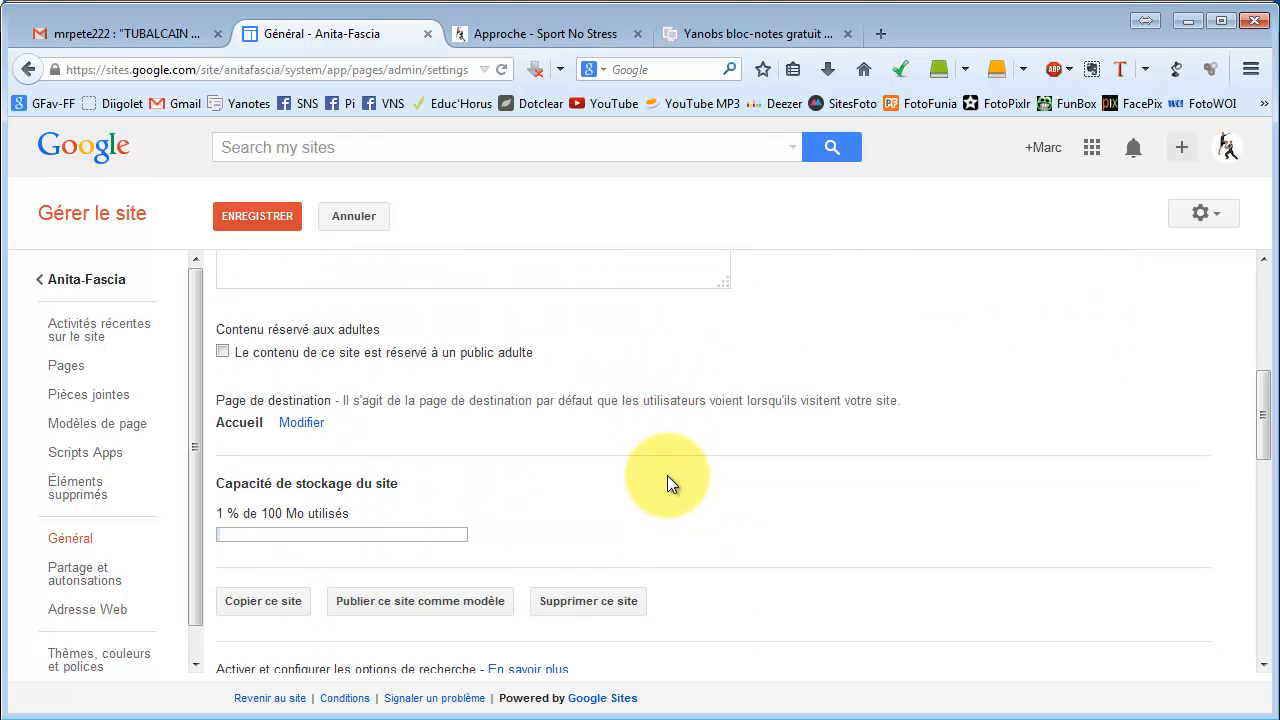
{"action": "scroll", "coordinate": [671, 482], "scroll_direction": "down", "scroll_amount": 7}
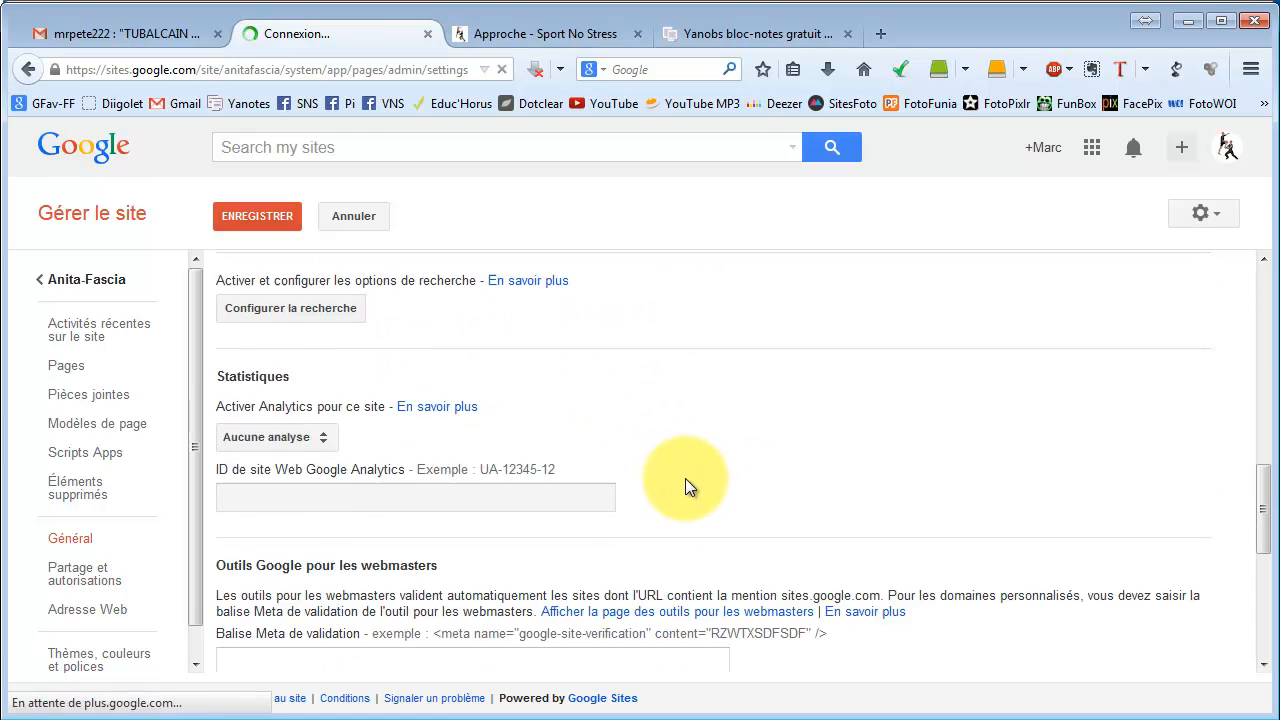
{"action": "scroll", "coordinate": [688, 495], "scroll_direction": "down", "scroll_amount": 5}
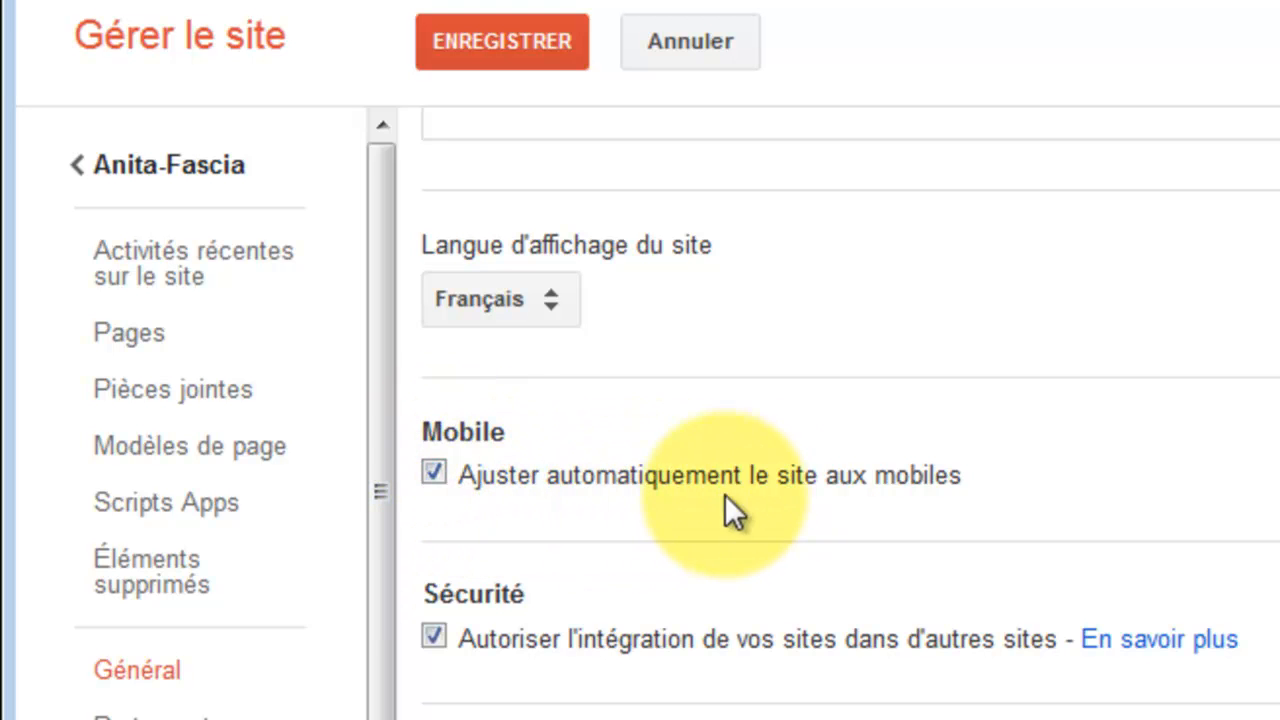
Keep automatic mobile adjustment on, save the settings, and return to the Anita-Fascia site.
{"action": "left_click", "coordinate": [434, 474]}
{"action": "left_click", "coordinate": [434, 475]}
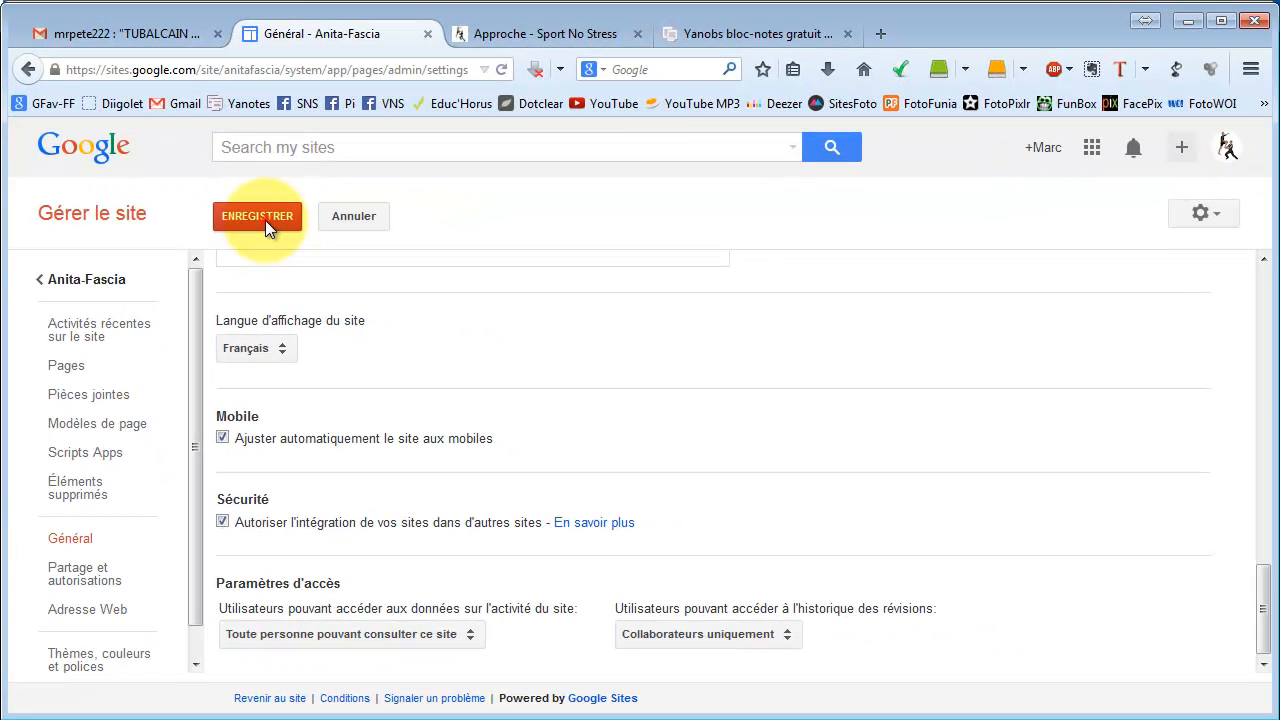
{"action": "left_click", "coordinate": [518, 51]}
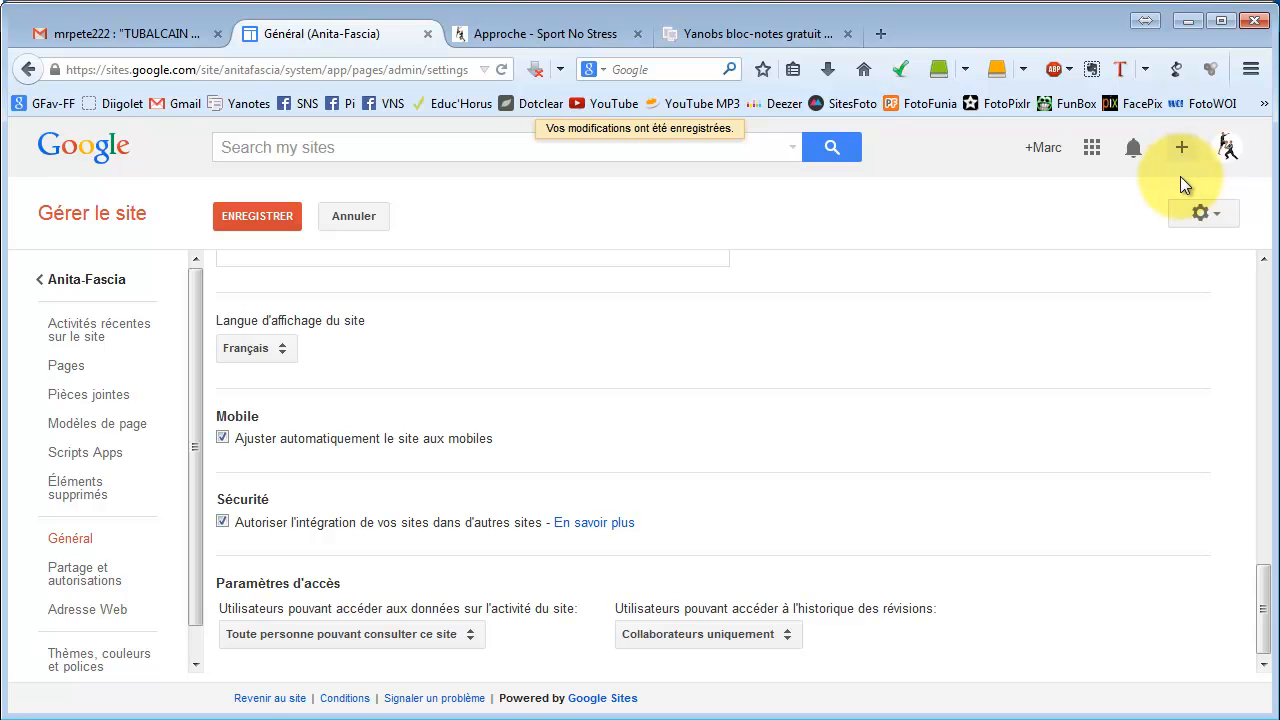
{"action": "left_click", "coordinate": [70, 279]}
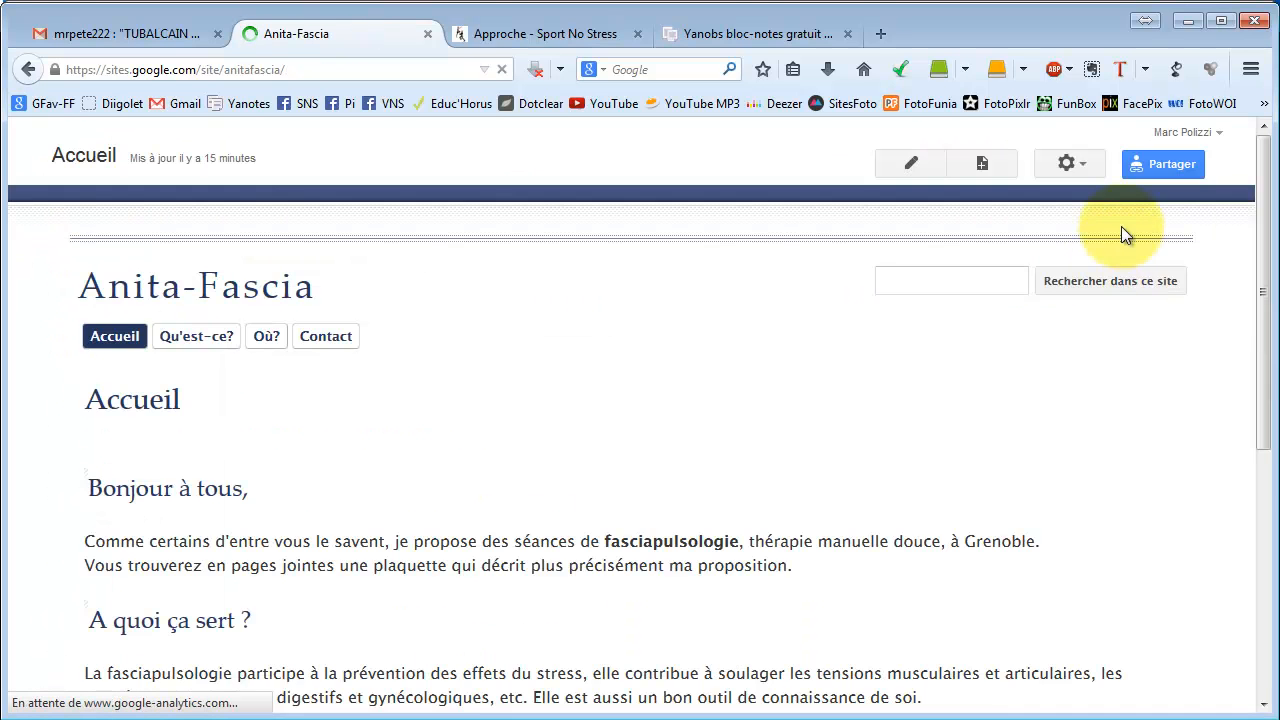
Review the Accueil page and its web address, then switch it into edit mode.
{"action": "scroll", "coordinate": [475, 328], "scroll_direction": "down", "scroll_amount": 6}
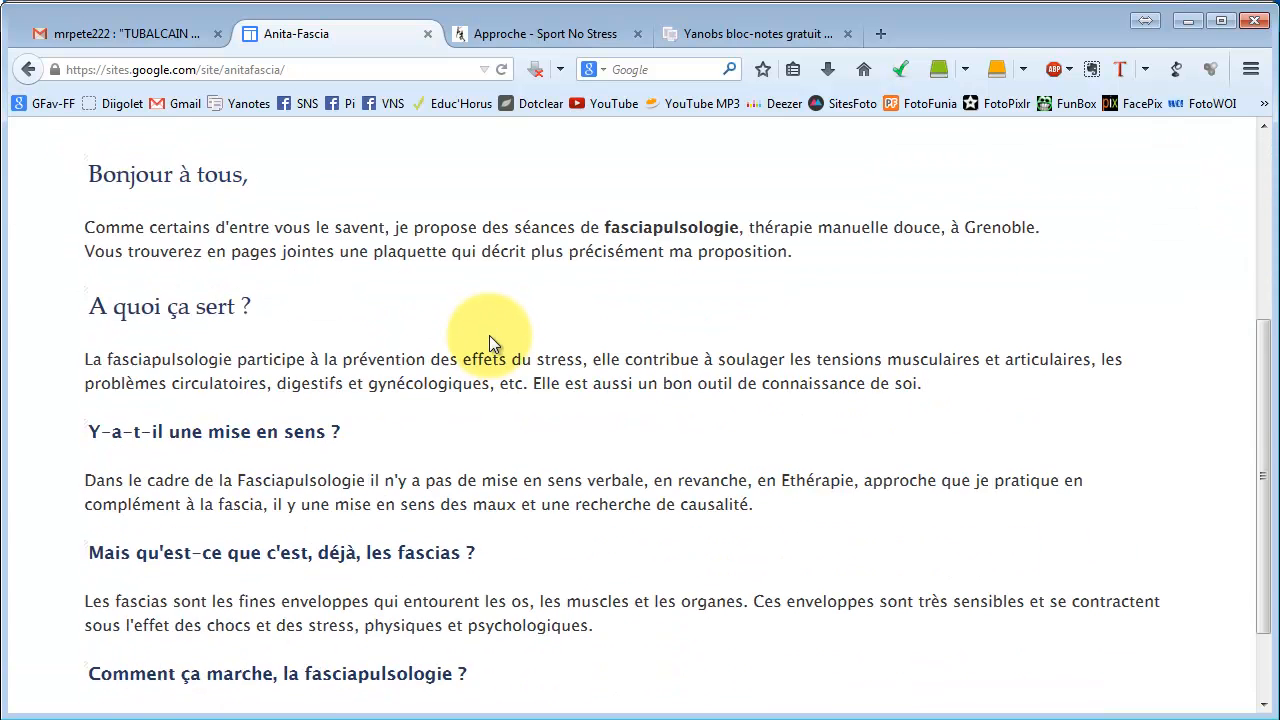
{"action": "scroll", "coordinate": [498, 335], "scroll_direction": "up", "scroll_amount": 6}
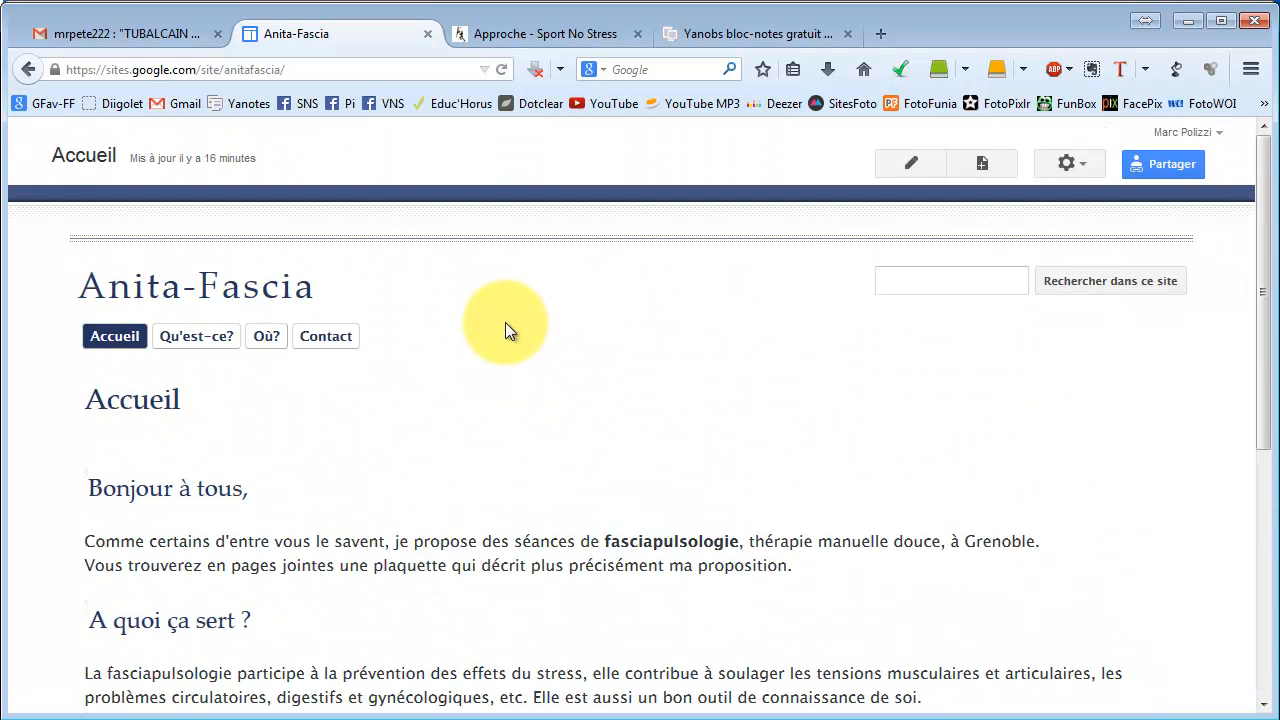
{"action": "left_click", "coordinate": [336, 69]}
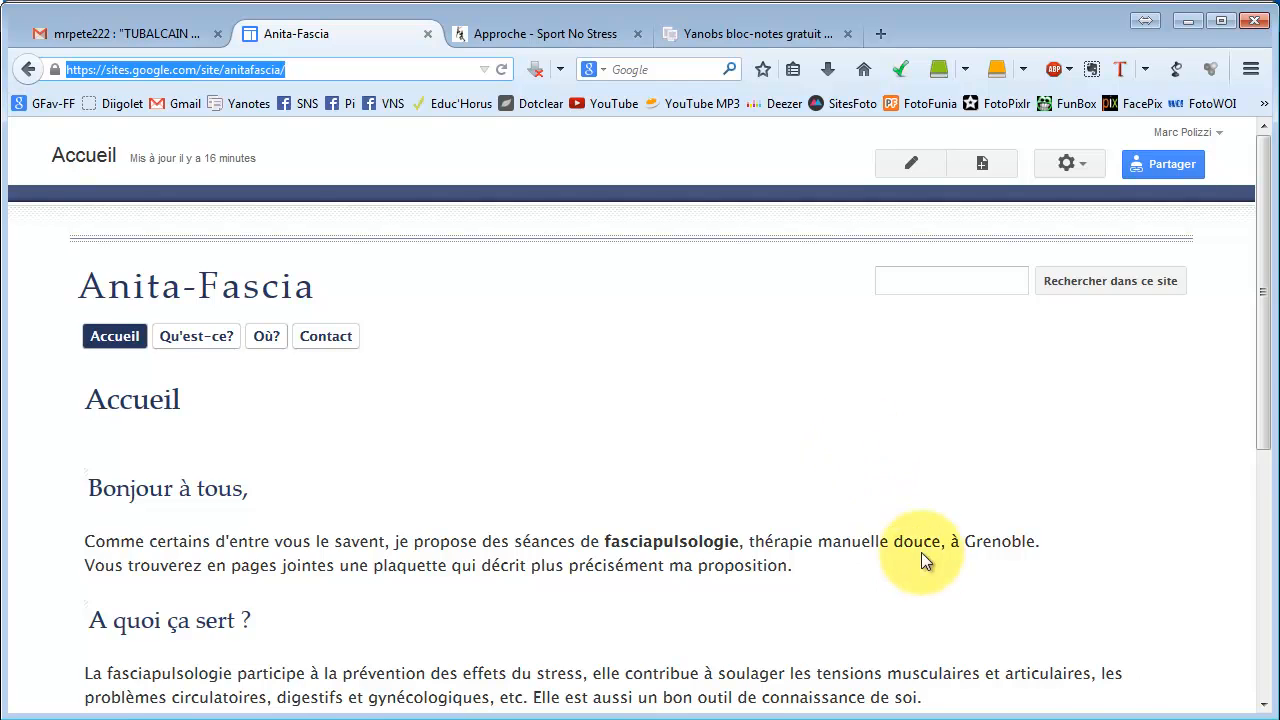
{"action": "scroll", "coordinate": [921, 552], "scroll_direction": "down", "scroll_amount": 5}
{"action": "scroll", "coordinate": [795, 450], "scroll_direction": "up", "scroll_amount": 5}
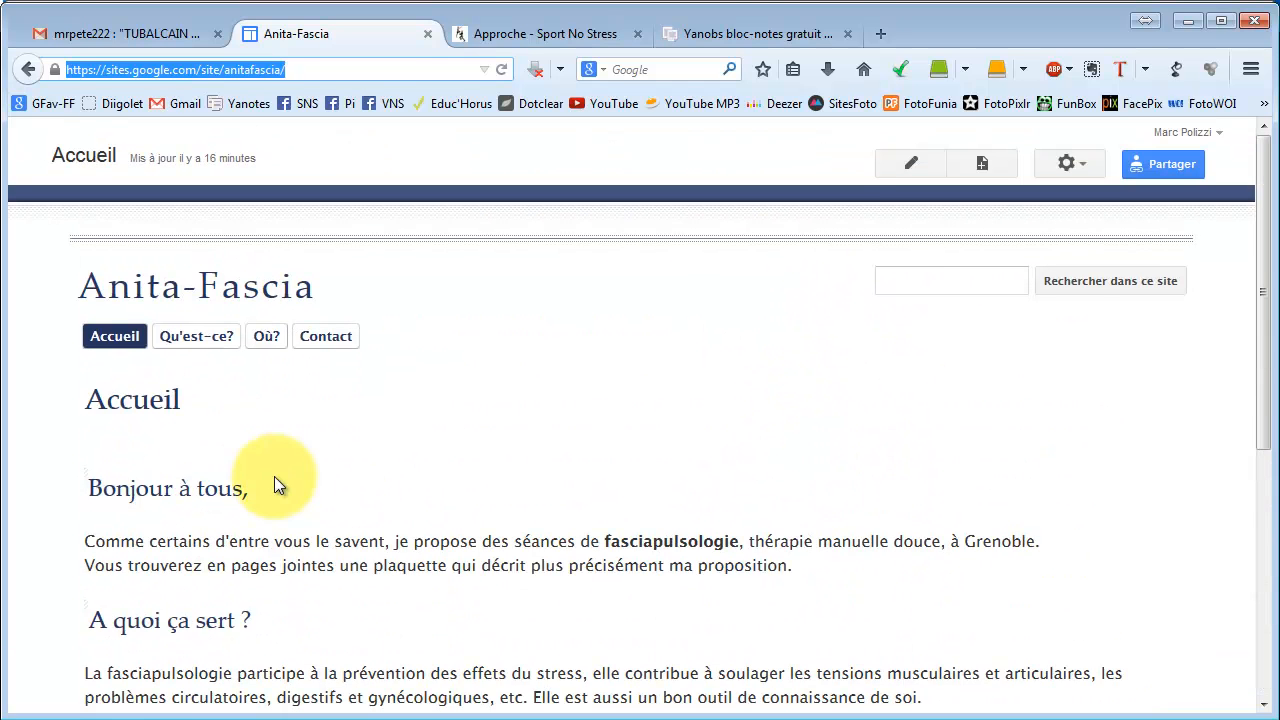
{"action": "scroll", "coordinate": [596, 436], "scroll_direction": "down", "scroll_amount": 5}
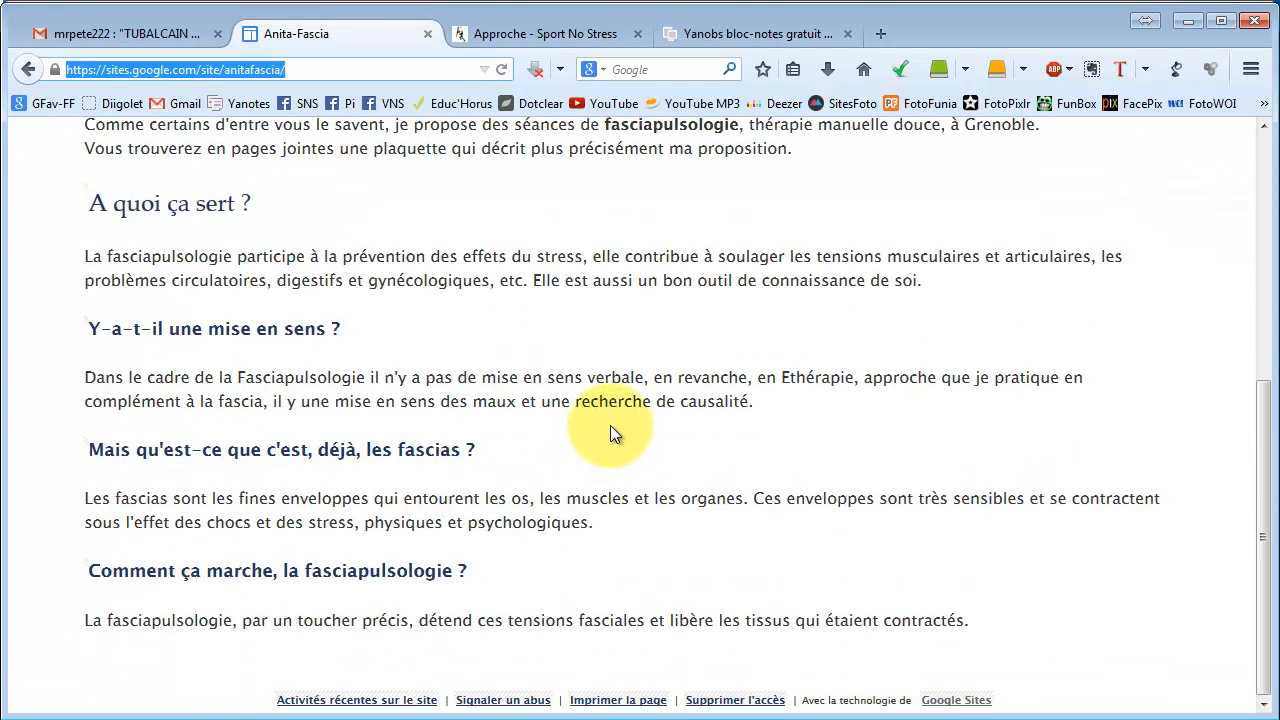
{"action": "scroll", "coordinate": [610, 425], "scroll_direction": "up", "scroll_amount": 5}
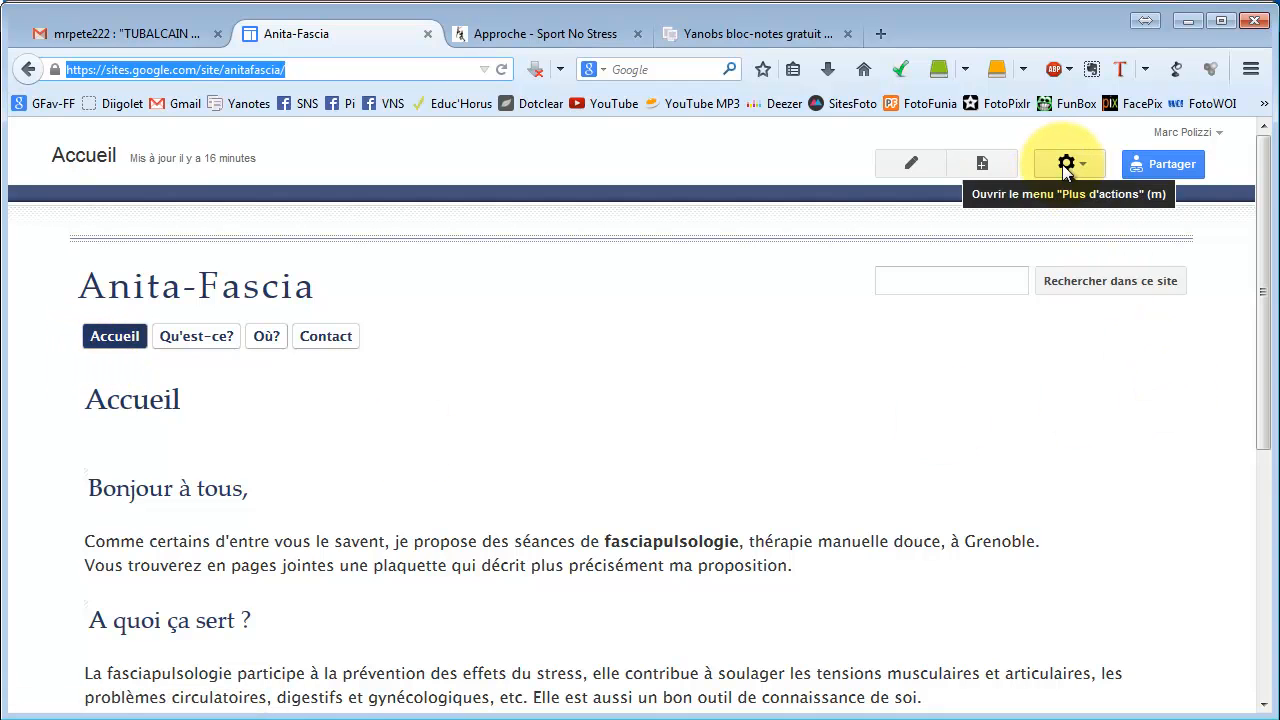
{"action": "left_click", "coordinate": [912, 166]}
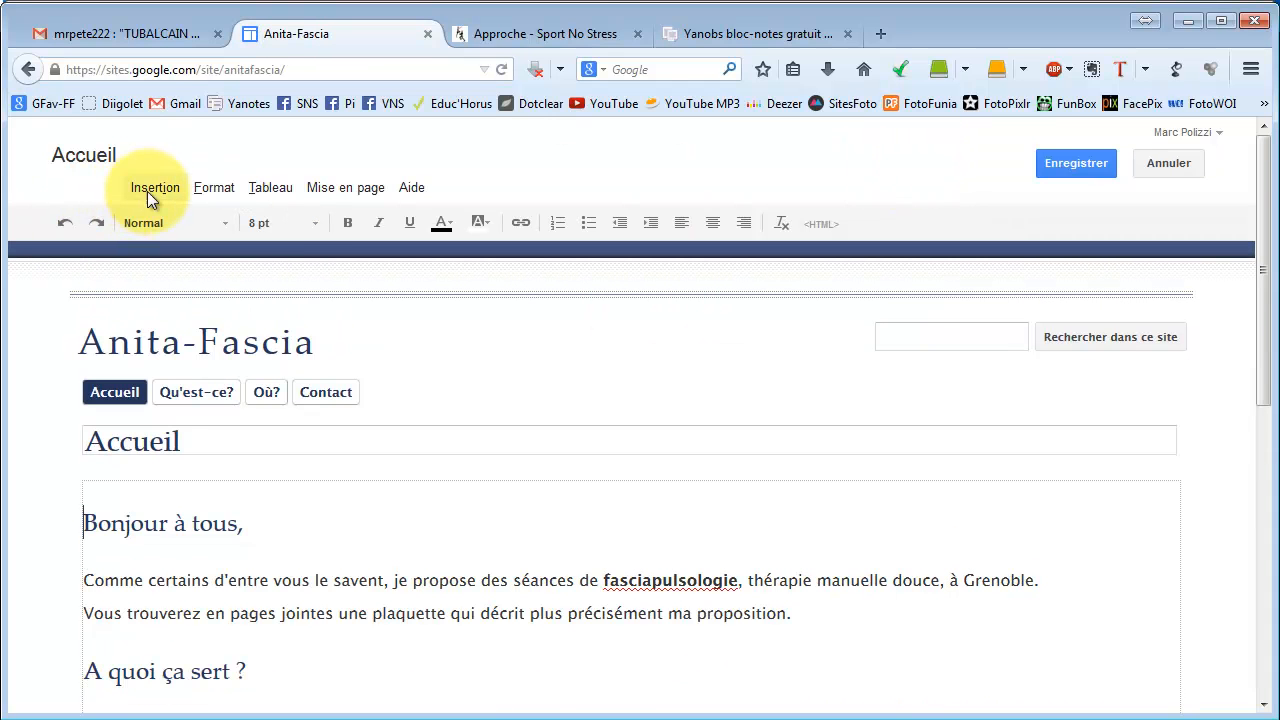
Upload Logo.jpg and insert it at the top of Accueil with alt text 'Logo'.
{"action": "left_click", "coordinate": [147, 191]}
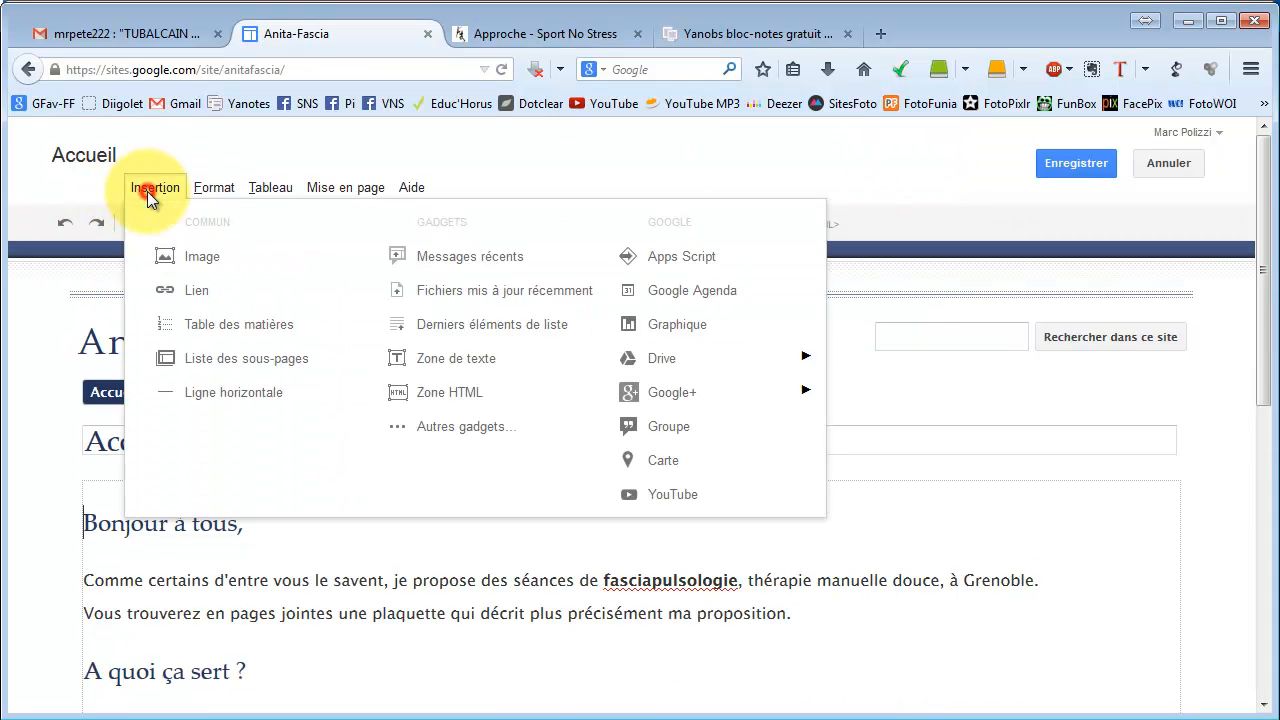
{"action": "left_click", "coordinate": [194, 258]}
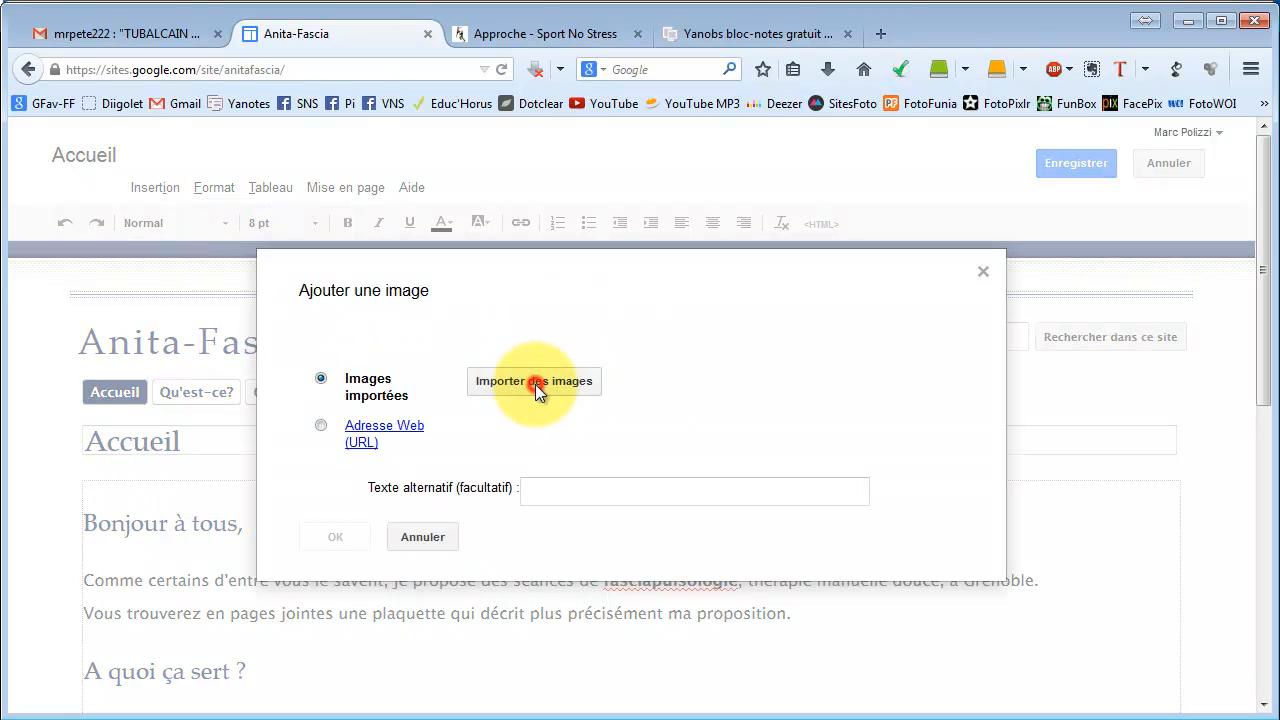
{"action": "left_click", "coordinate": [536, 384]}
{"action": "left_click", "coordinate": [862, 168]}
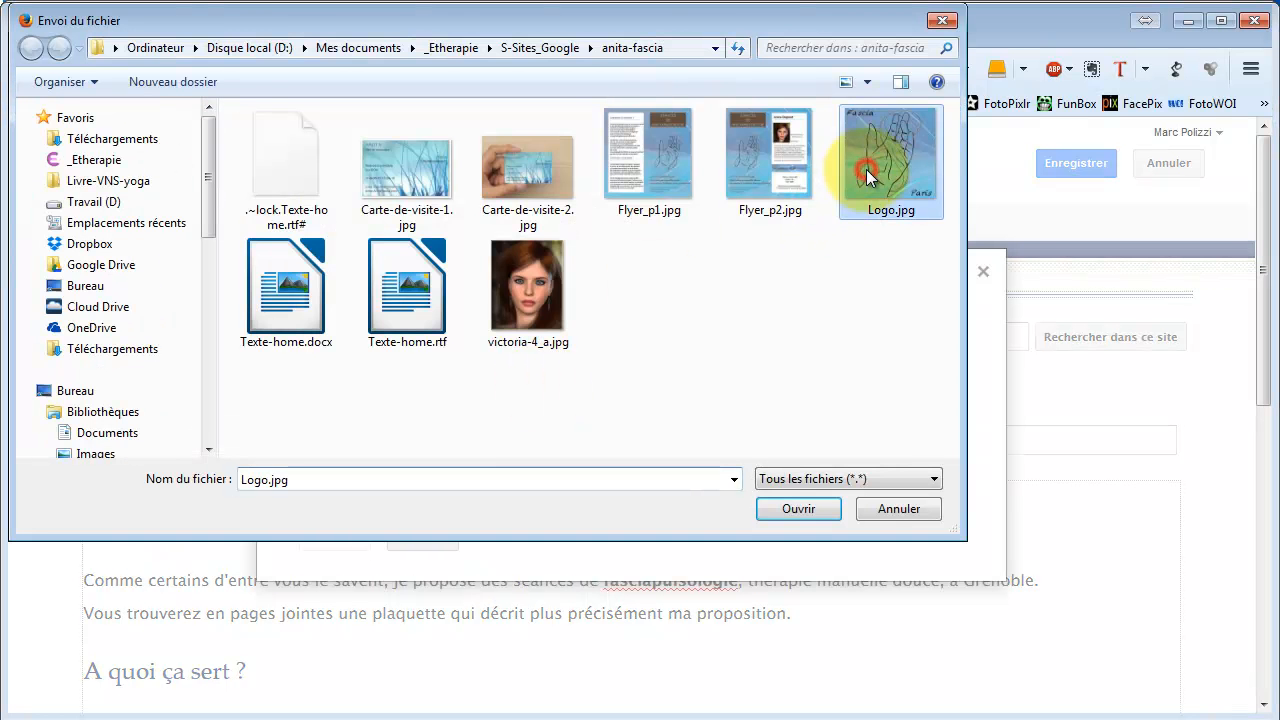
{"action": "left_click", "coordinate": [820, 507]}
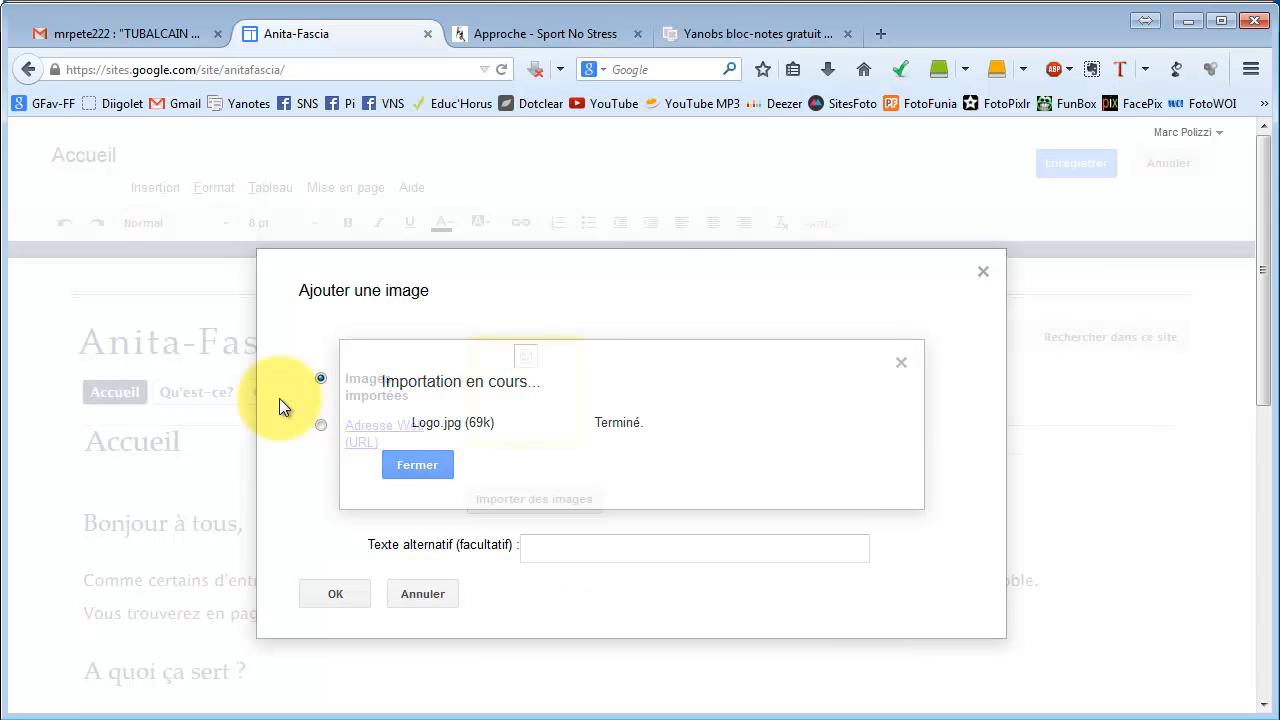
{"action": "left_click", "coordinate": [594, 543]}
{"action": "type", "text": "Logo"}
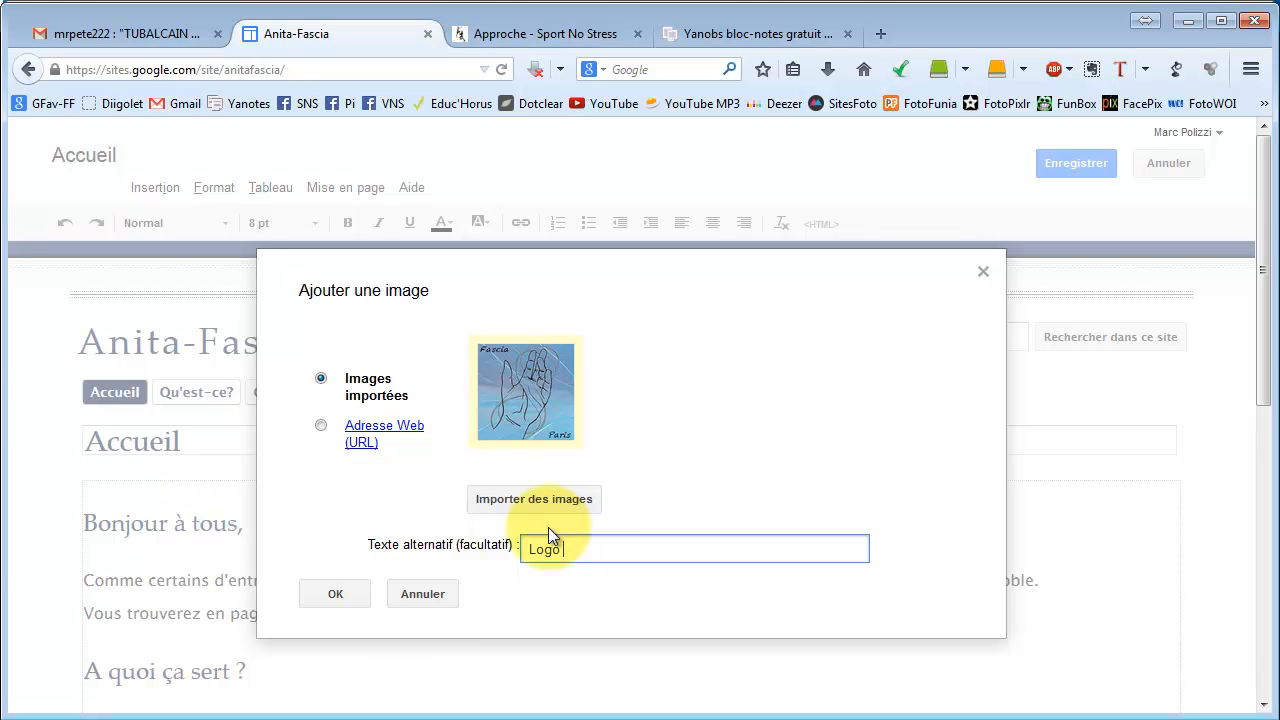
{"action": "left_click", "coordinate": [338, 594]}
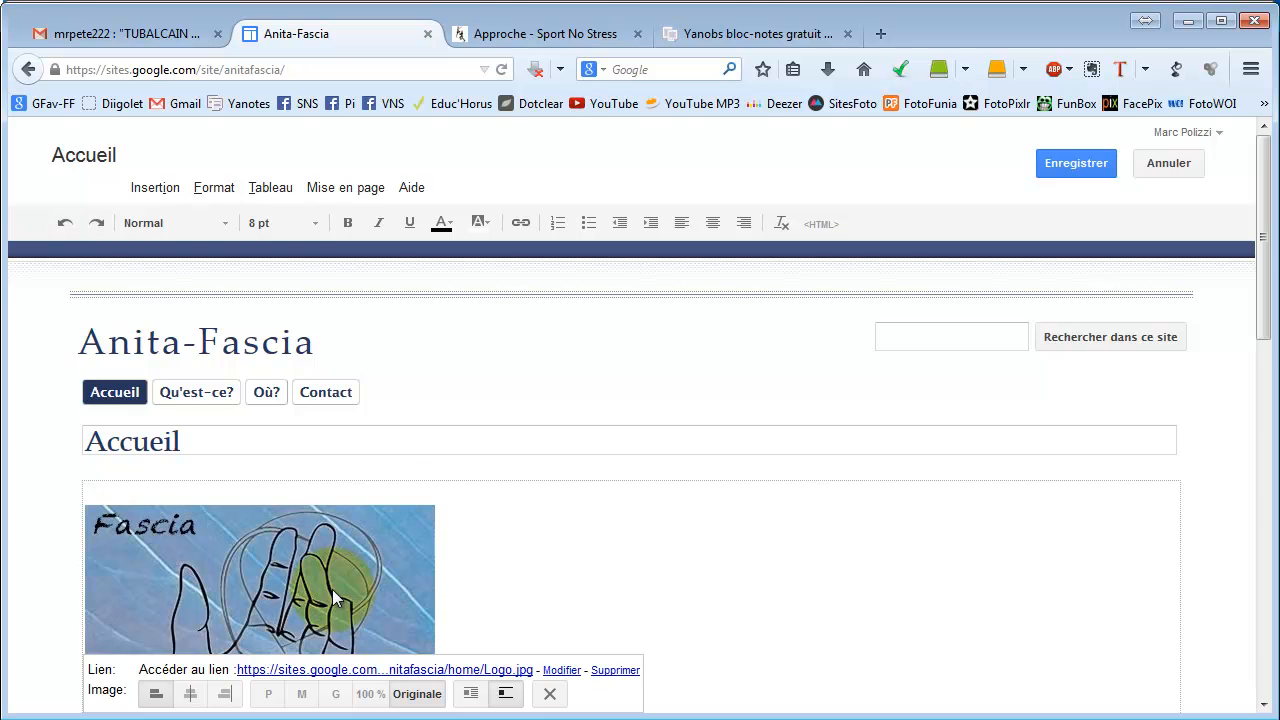
Shrink the home-page logo to the small (P) image size.
{"action": "scroll", "coordinate": [611, 456], "scroll_direction": "down", "scroll_amount": 3}
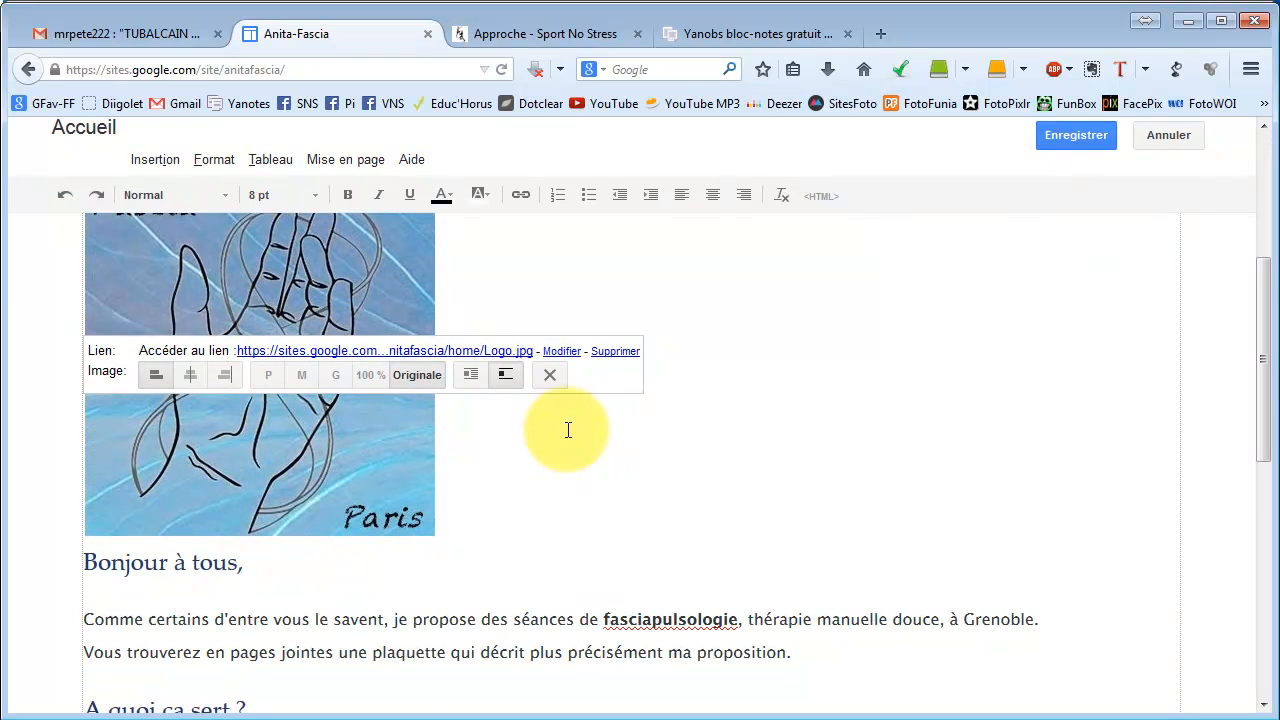
{"action": "left_click", "coordinate": [270, 378]}
{"action": "scroll", "coordinate": [171, 486], "scroll_direction": "up", "scroll_amount": 2}
{"action": "scroll", "coordinate": [400, 437], "scroll_direction": "down", "scroll_amount": 4}
{"action": "left_click", "coordinate": [366, 229]}
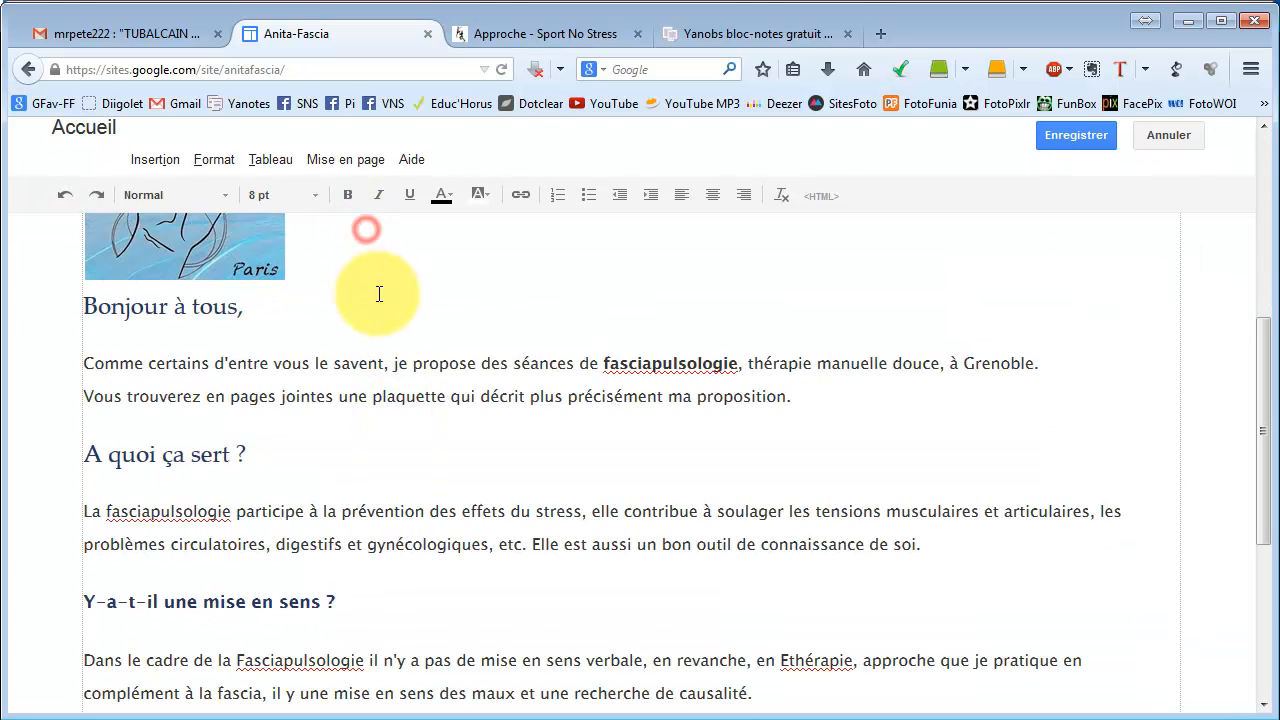
Turn on text wrapping so the welcome text flows beside the logo.
{"action": "scroll", "coordinate": [379, 293], "scroll_direction": "up", "scroll_amount": 2}
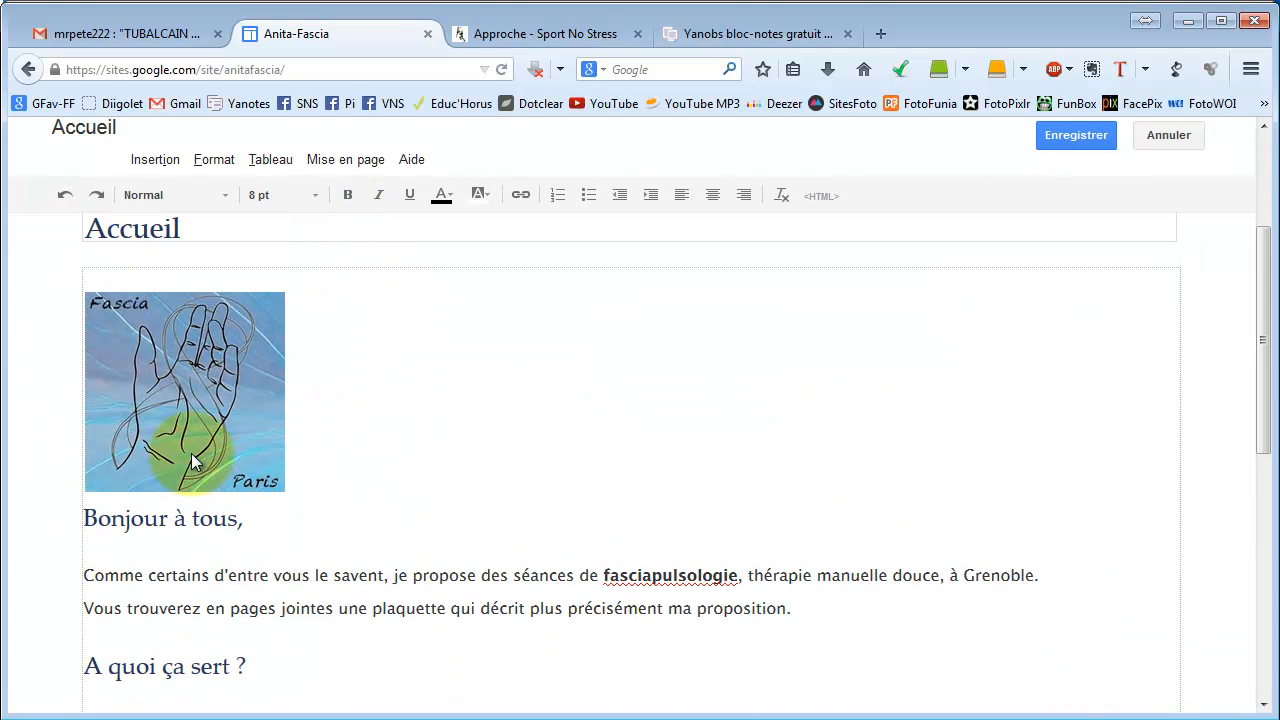
{"action": "scroll", "coordinate": [177, 319], "scroll_direction": "down", "scroll_amount": 1}
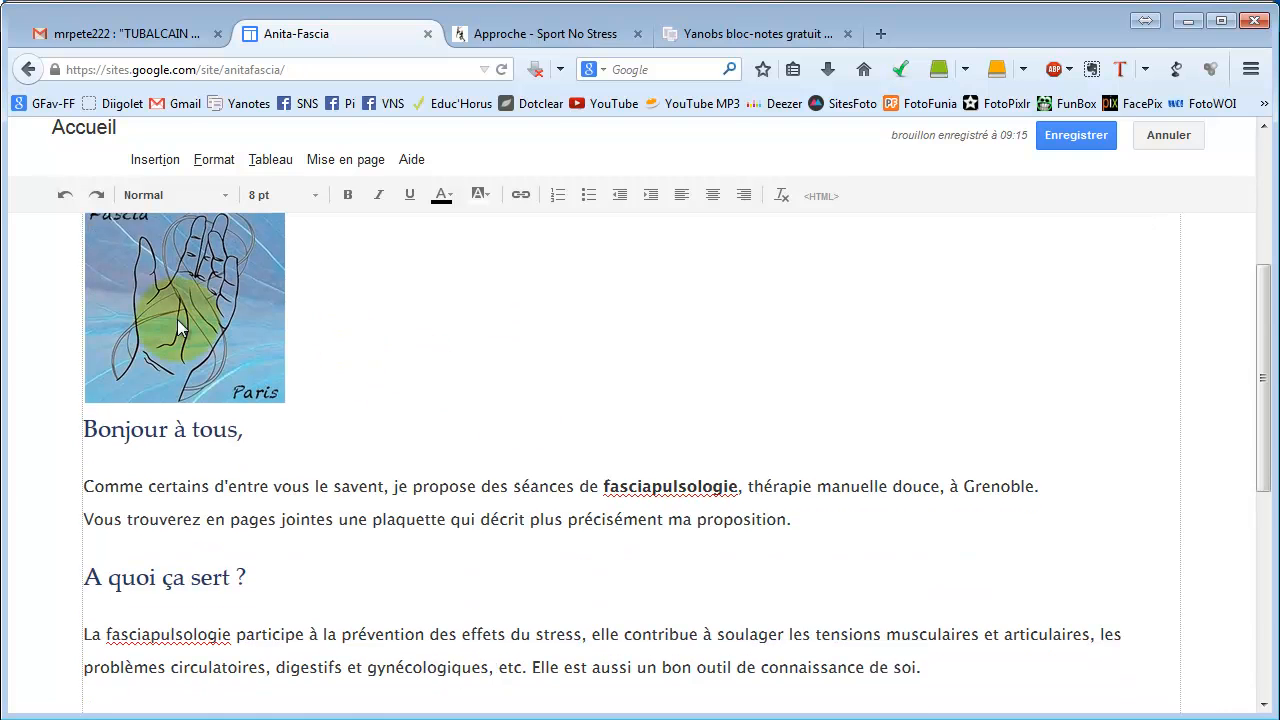
{"action": "left_click", "coordinate": [150, 295]}
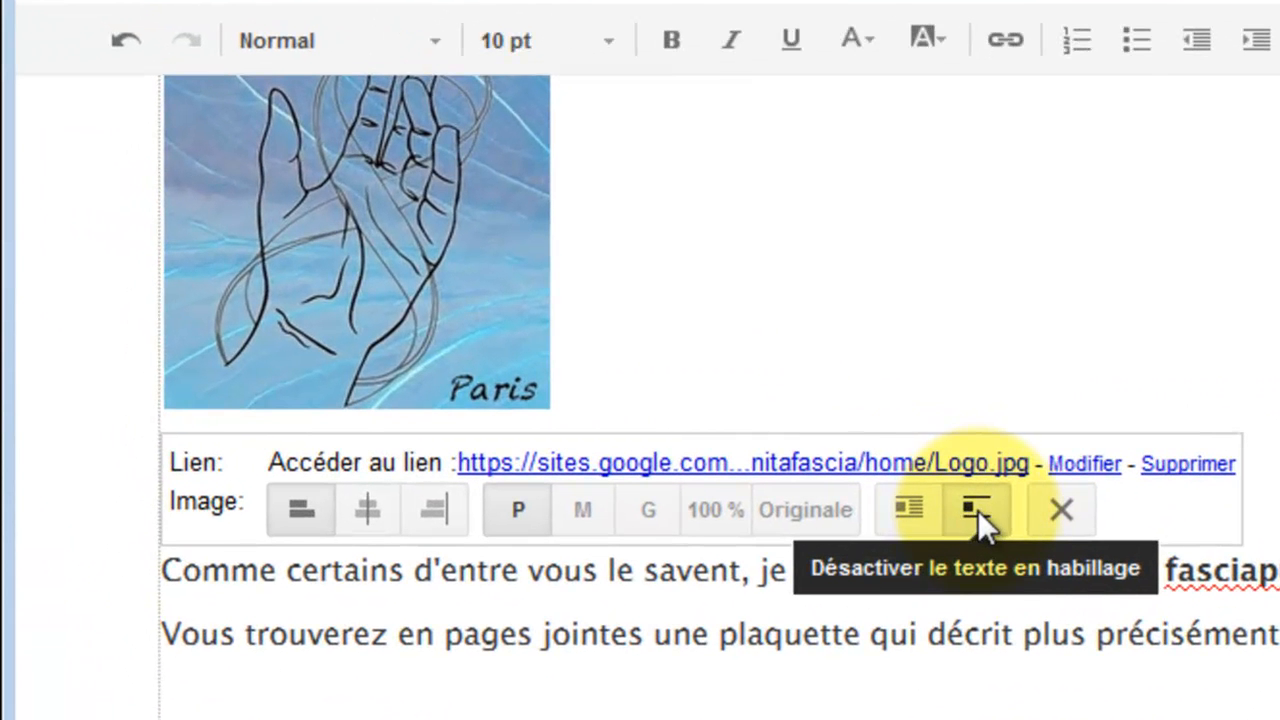
{"action": "left_click", "coordinate": [910, 526]}
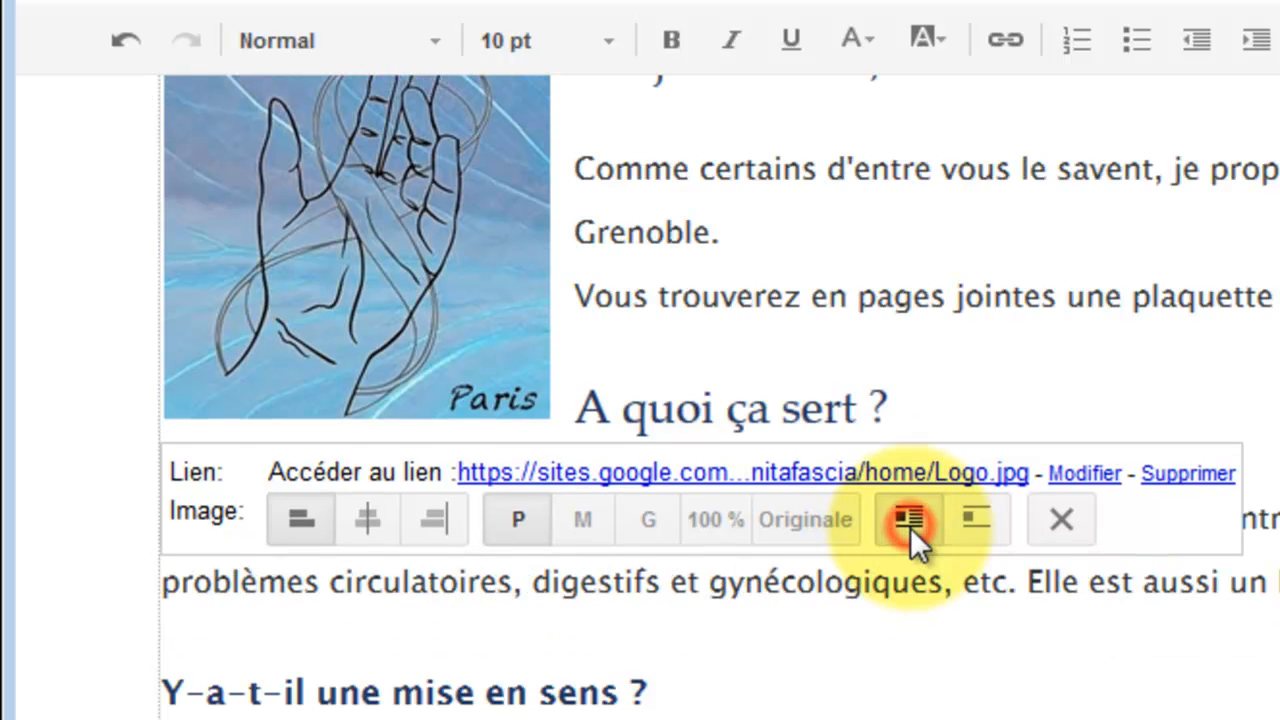
{"action": "scroll", "coordinate": [648, 333], "scroll_direction": "up", "scroll_amount": 5}
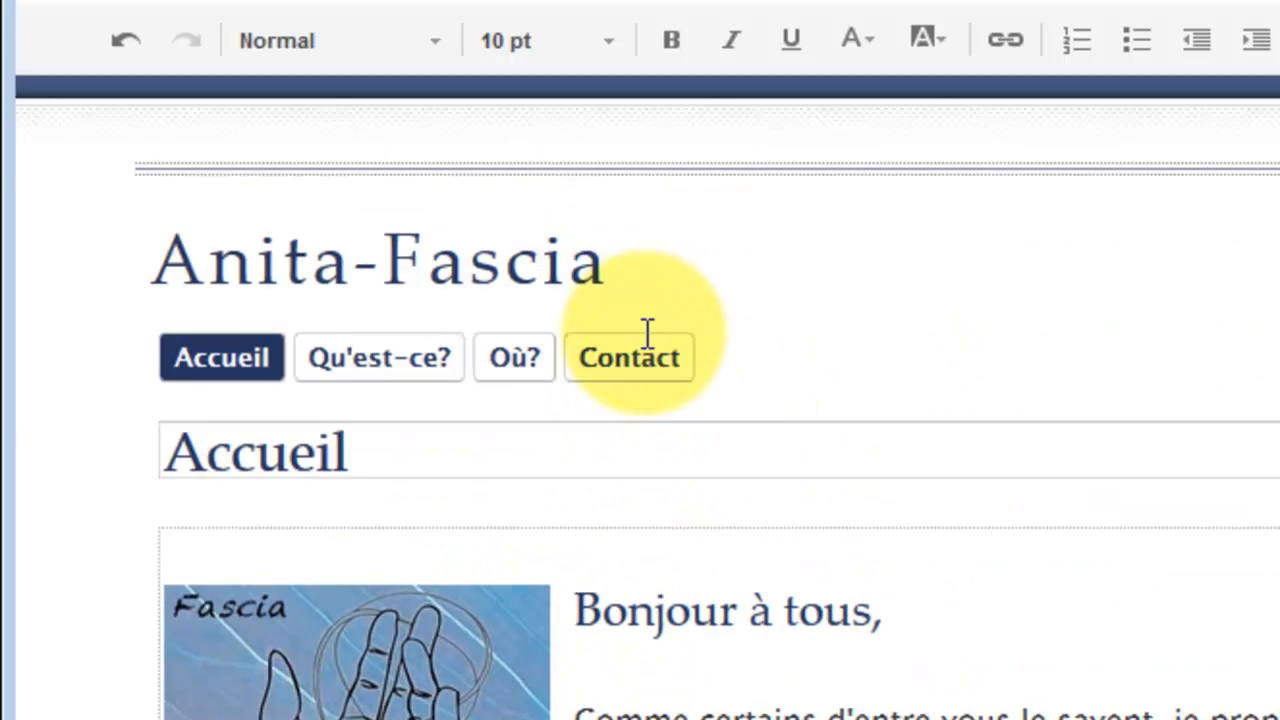
{"action": "scroll", "coordinate": [1074, 608], "scroll_direction": "down", "scroll_amount": 3}
Align the logo to the right and save the Accueil page.
{"action": "left_click", "coordinate": [1027, 500]}
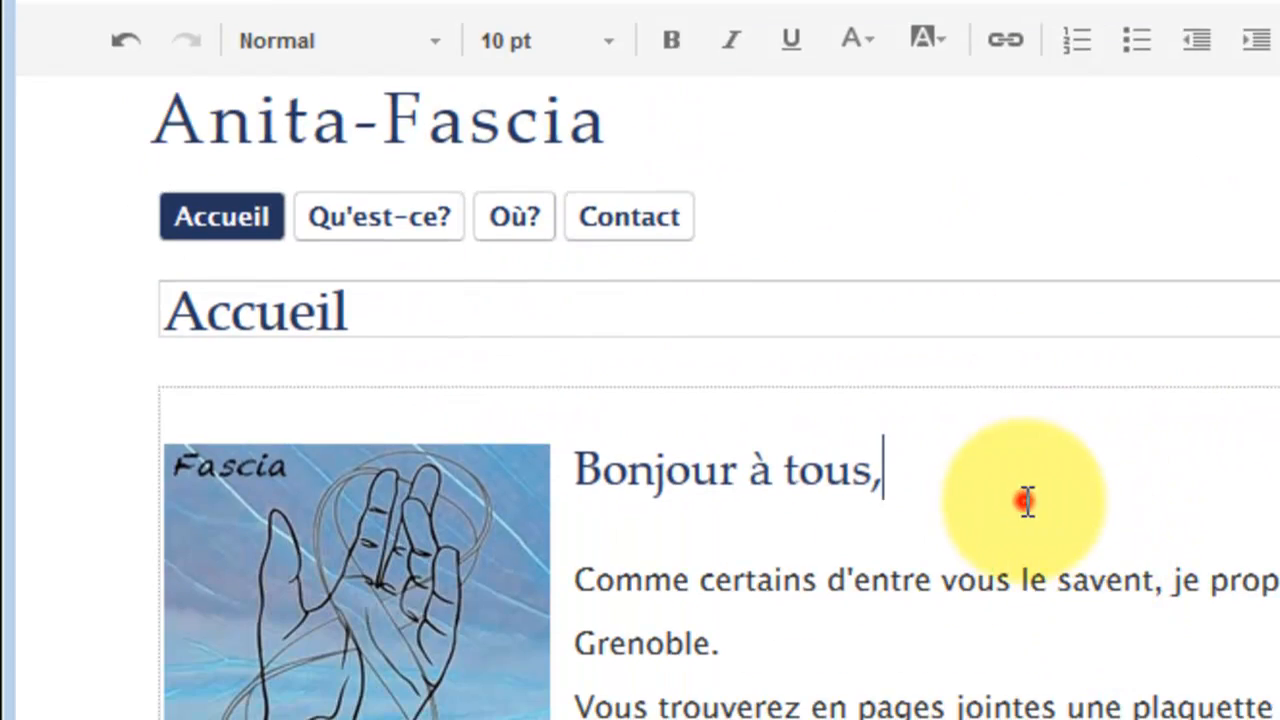
{"action": "left_click", "coordinate": [332, 616]}
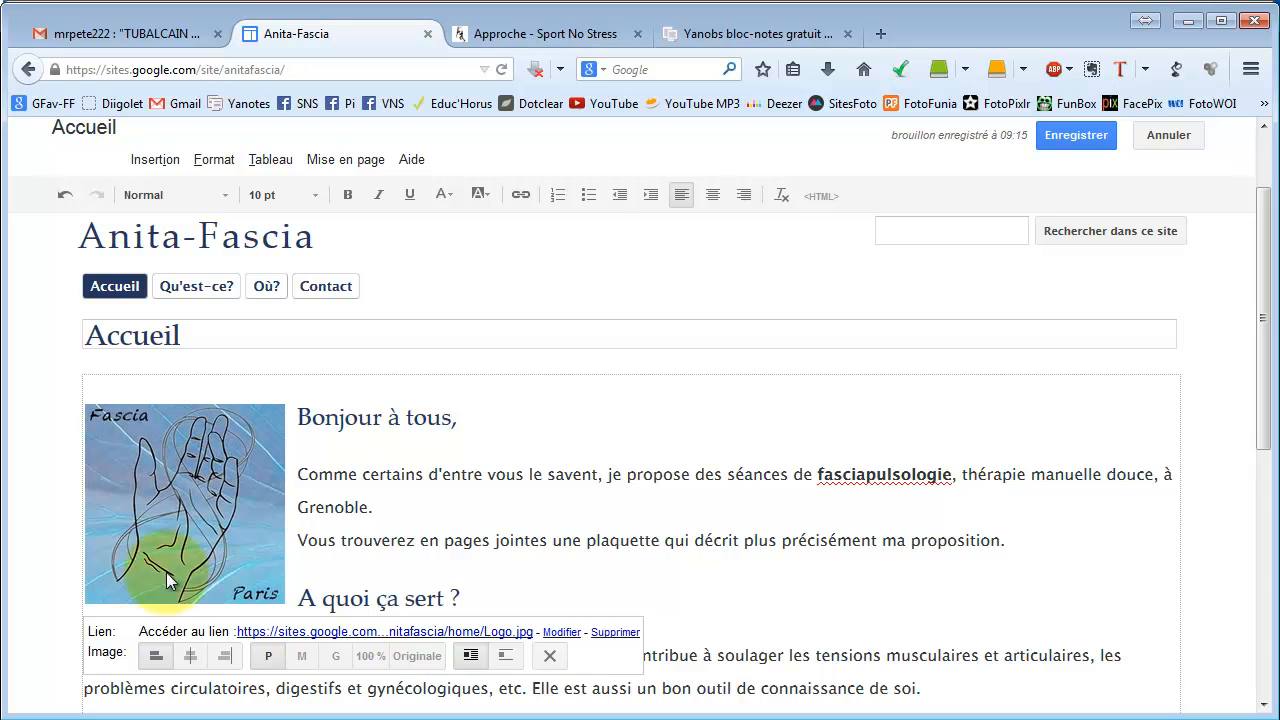
{"action": "left_click", "coordinate": [225, 656]}
{"action": "scroll", "coordinate": [367, 490], "scroll_direction": "down", "scroll_amount": 4}
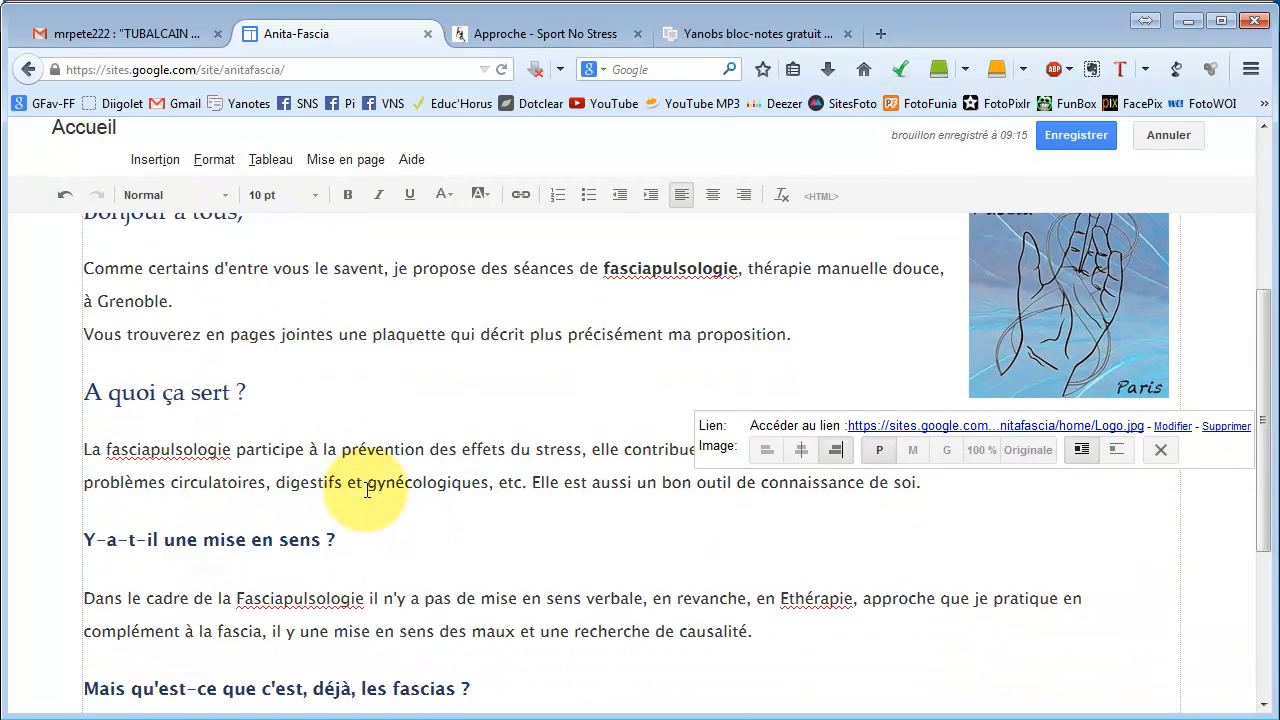
{"action": "left_click", "coordinate": [520, 390]}
{"action": "scroll", "coordinate": [517, 400], "scroll_direction": "up", "scroll_amount": 4}
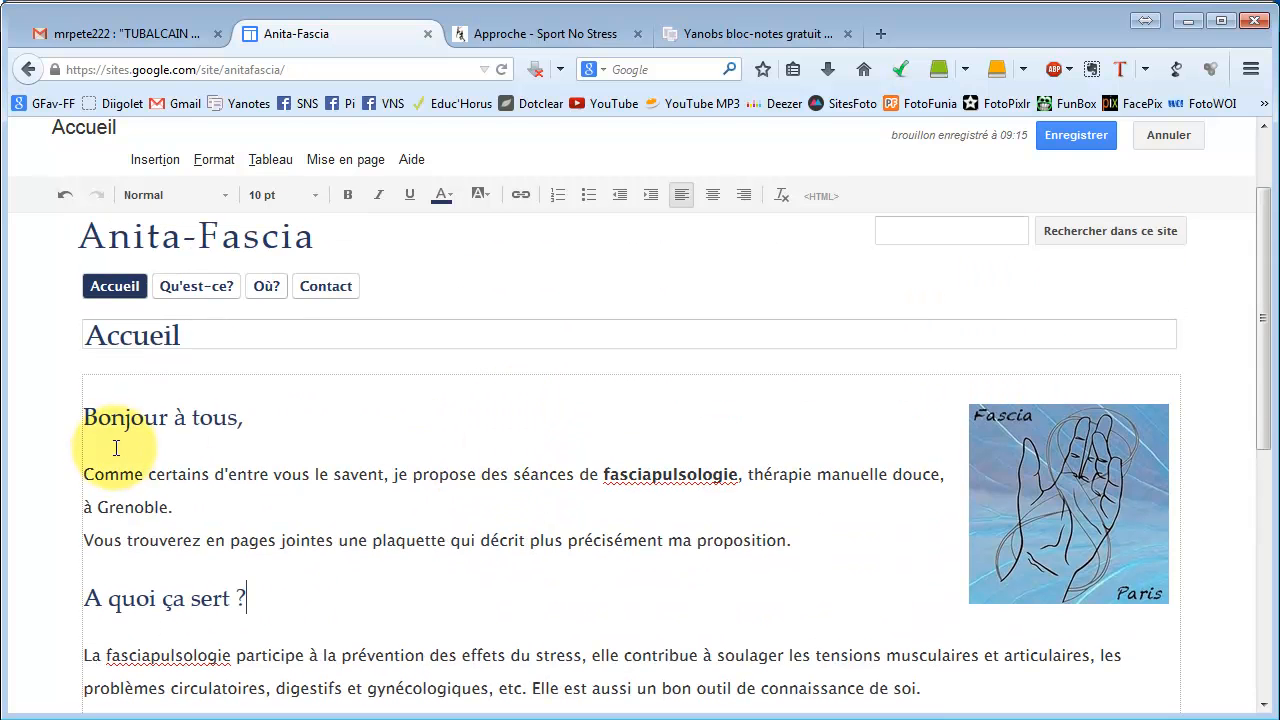
{"action": "left_click", "coordinate": [1068, 134]}
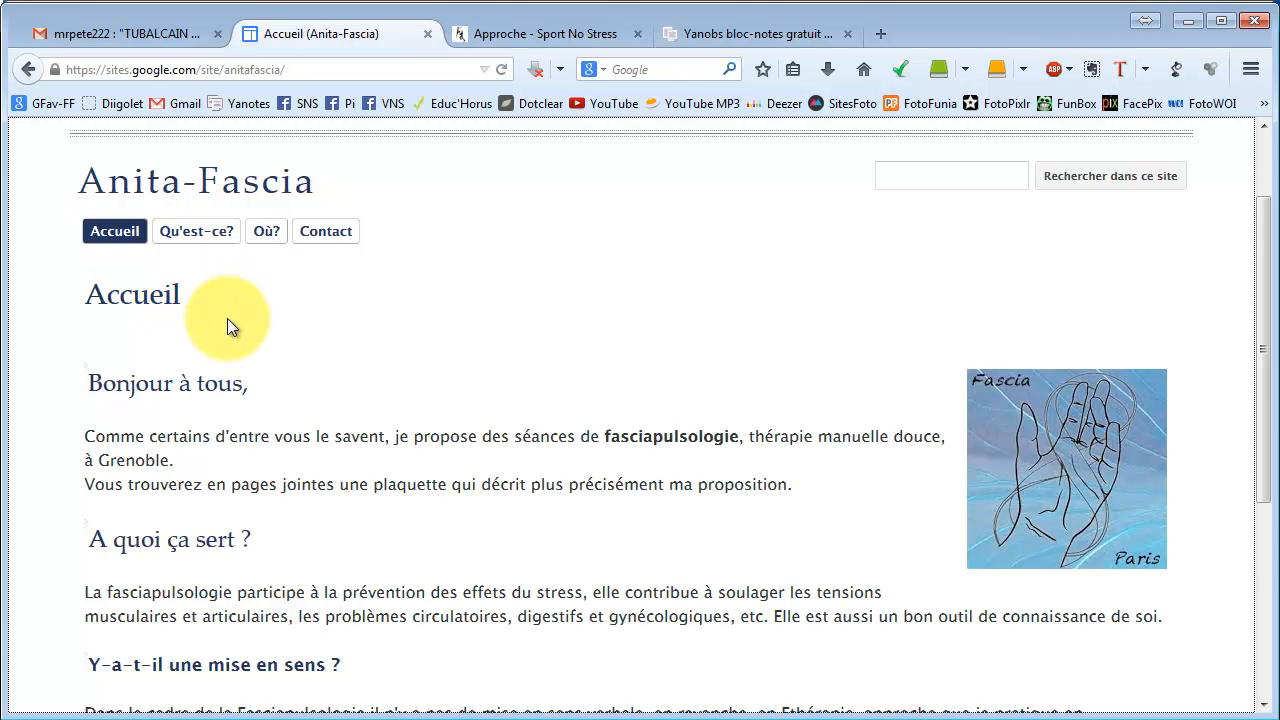
Browse the Qu'est-ce? page, then the Où? page, from the site navigation.
{"action": "scroll", "coordinate": [232, 325], "scroll_direction": "down", "scroll_amount": 3}
{"action": "scroll", "coordinate": [235, 330], "scroll_direction": "up", "scroll_amount": 3}
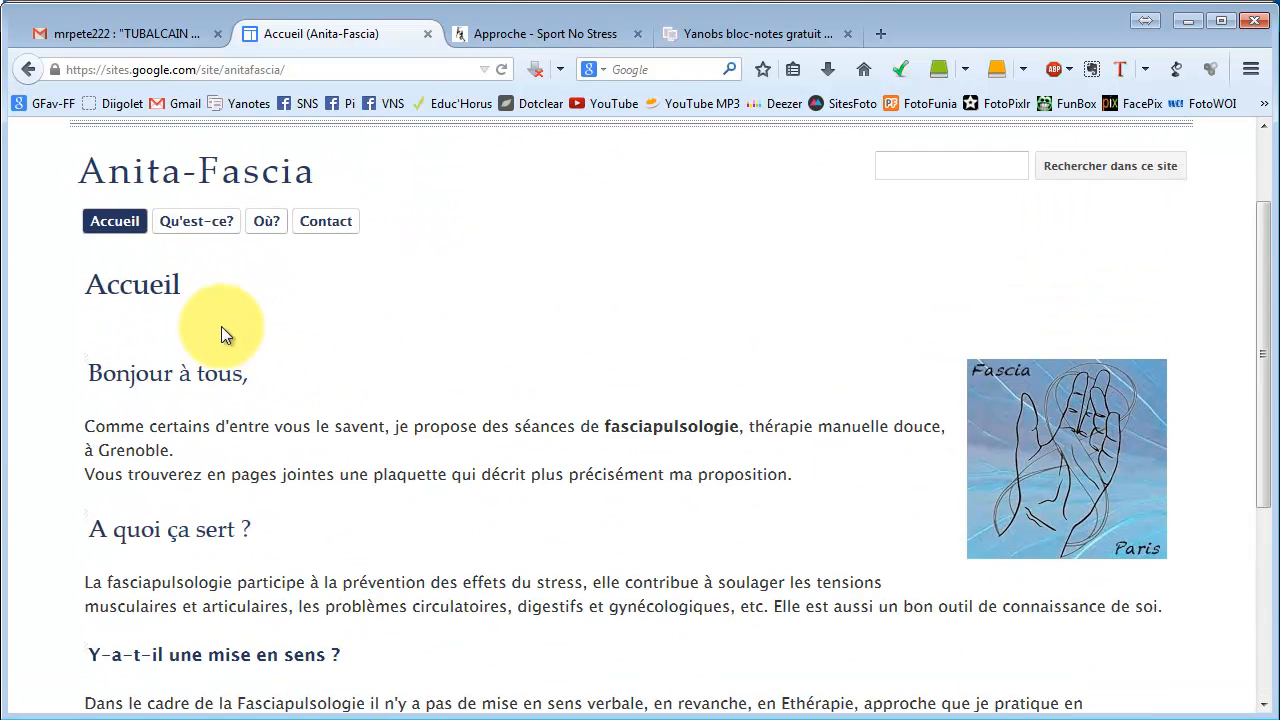
{"action": "left_click", "coordinate": [194, 226]}
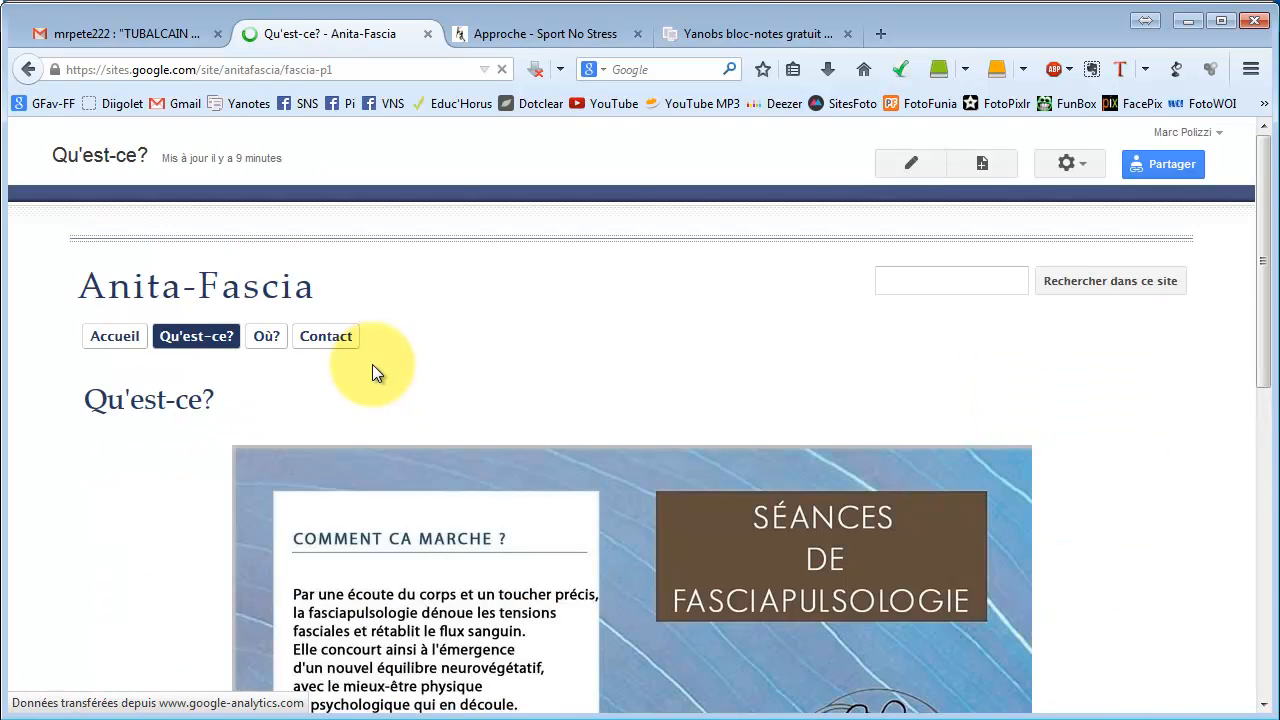
{"action": "scroll", "coordinate": [375, 366], "scroll_direction": "down", "scroll_amount": 2}
{"action": "scroll", "coordinate": [383, 378], "scroll_direction": "down", "scroll_amount": 4}
{"action": "scroll", "coordinate": [388, 377], "scroll_direction": "up", "scroll_amount": 6}
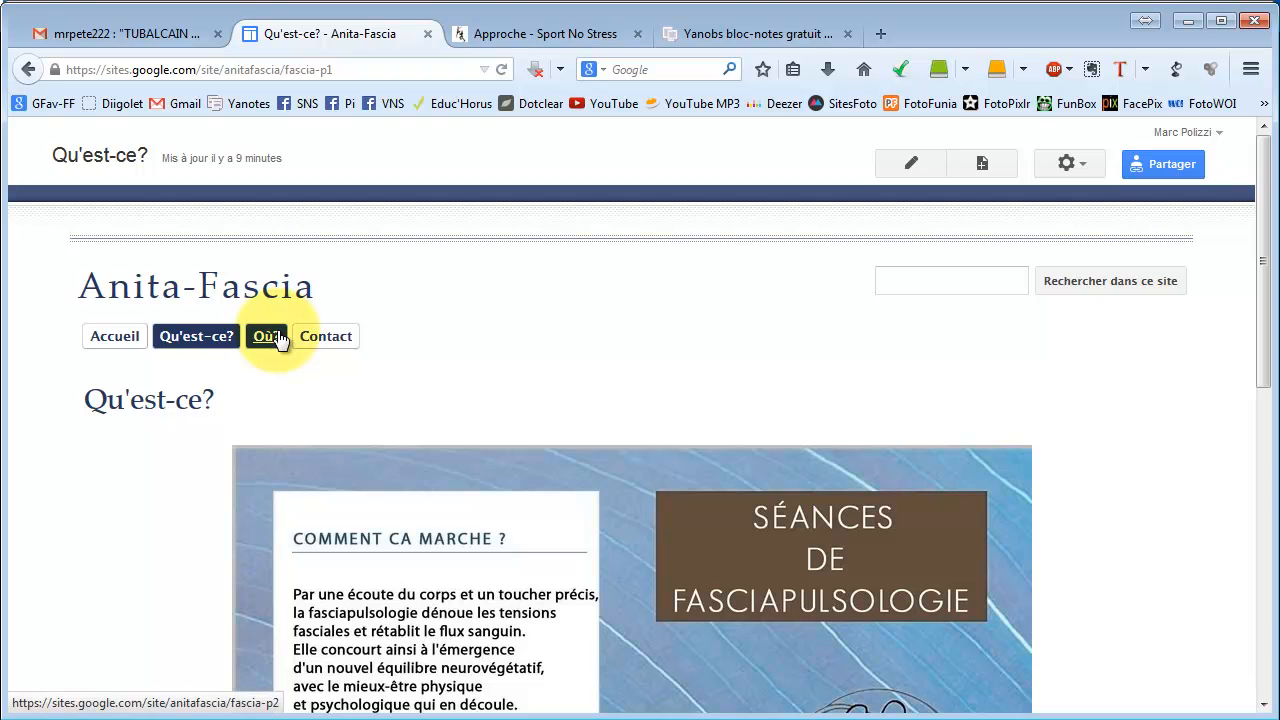
{"action": "left_click", "coordinate": [279, 340]}
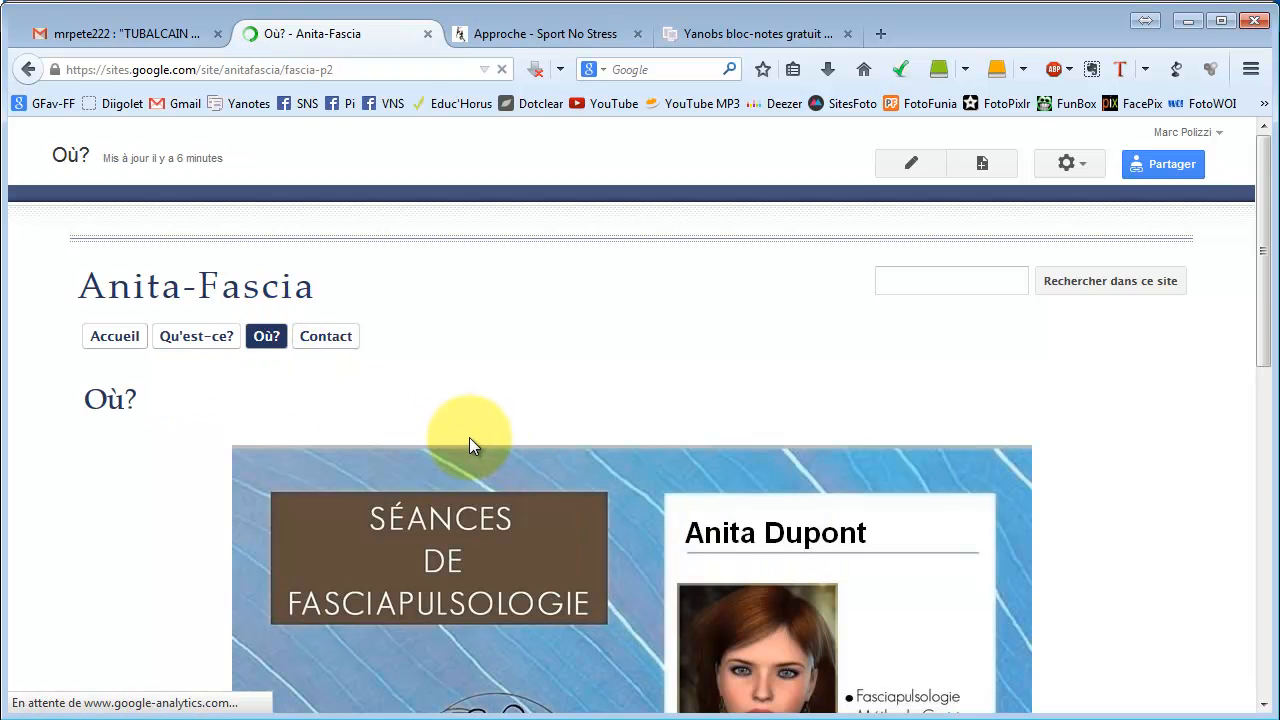
Open the Contact page and look over its business-card image.
{"action": "scroll", "coordinate": [540, 423], "scroll_direction": "down", "scroll_amount": 10}
{"action": "scroll", "coordinate": [549, 425], "scroll_direction": "up", "scroll_amount": 10}
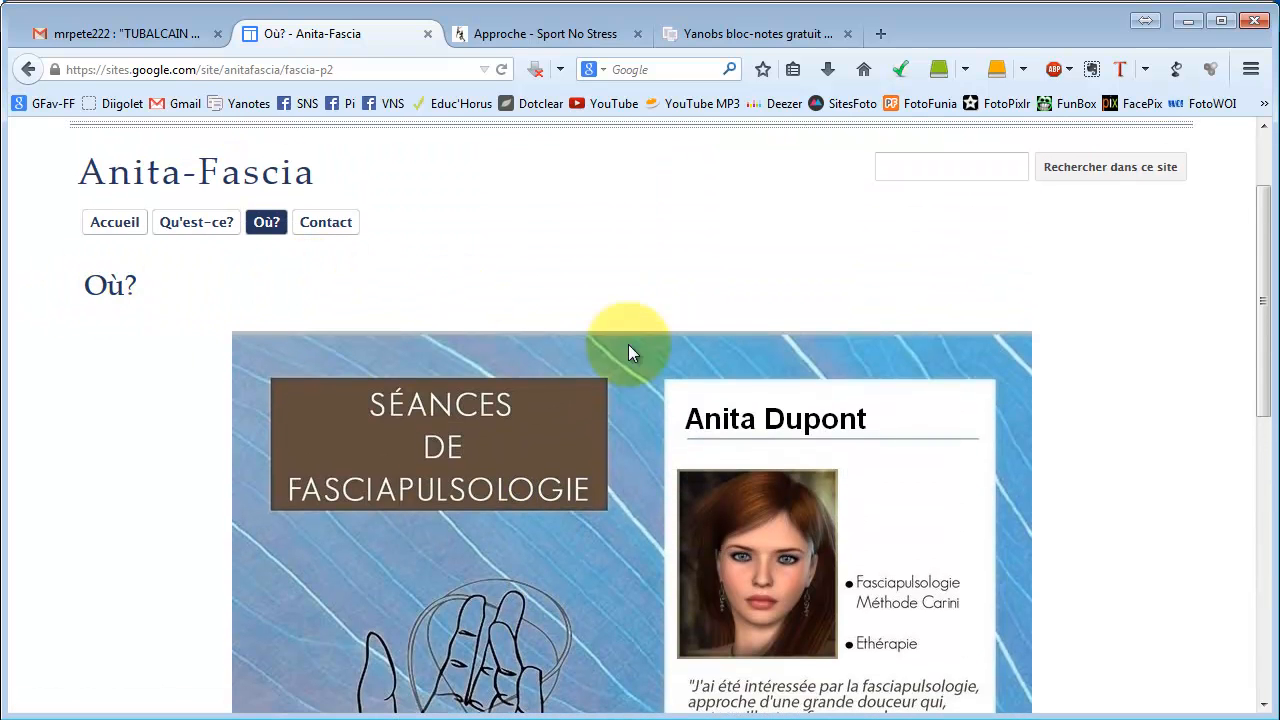
{"action": "scroll", "coordinate": [657, 382], "scroll_direction": "down", "scroll_amount": 9}
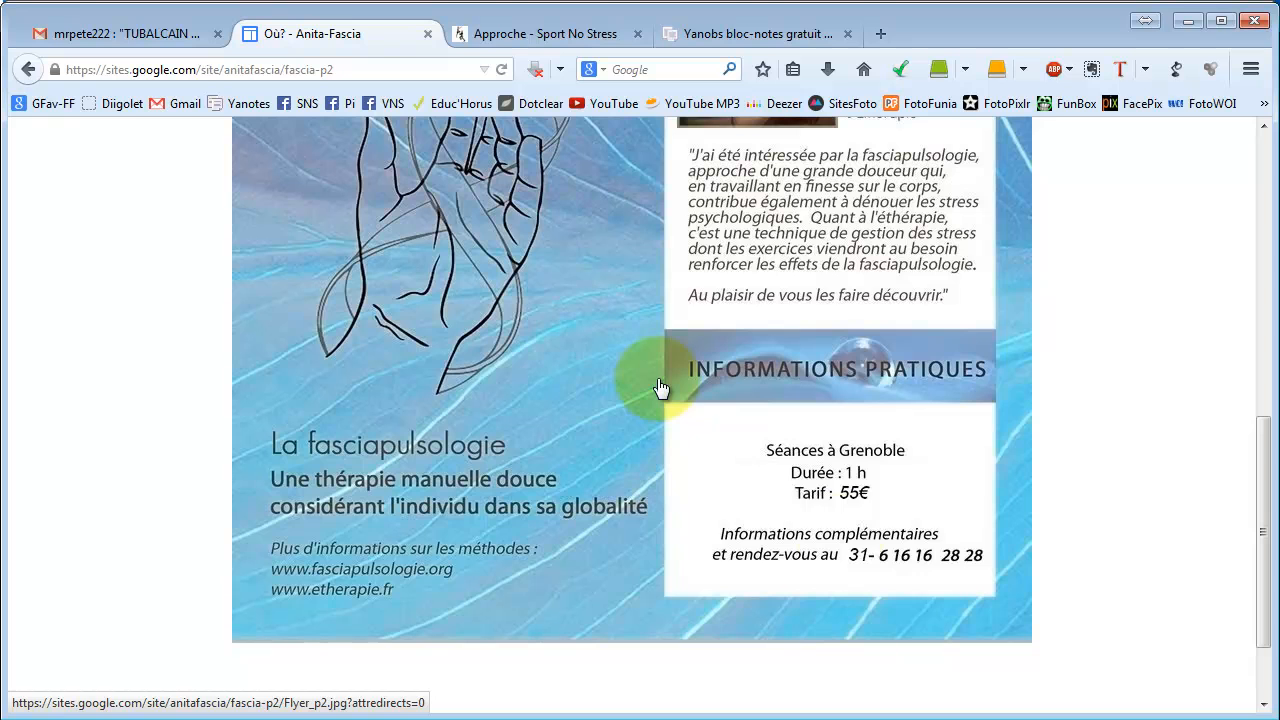
{"action": "scroll", "coordinate": [846, 586], "scroll_direction": "up", "scroll_amount": 9}
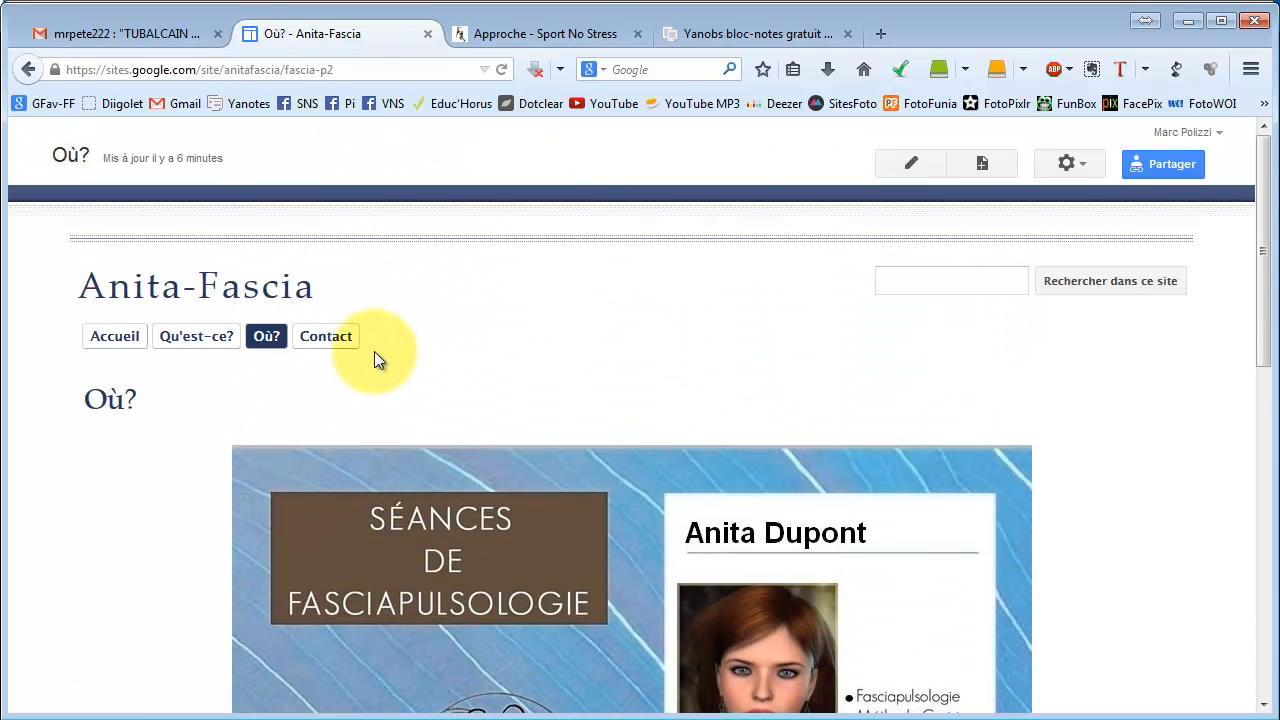
{"action": "left_click", "coordinate": [341, 344]}
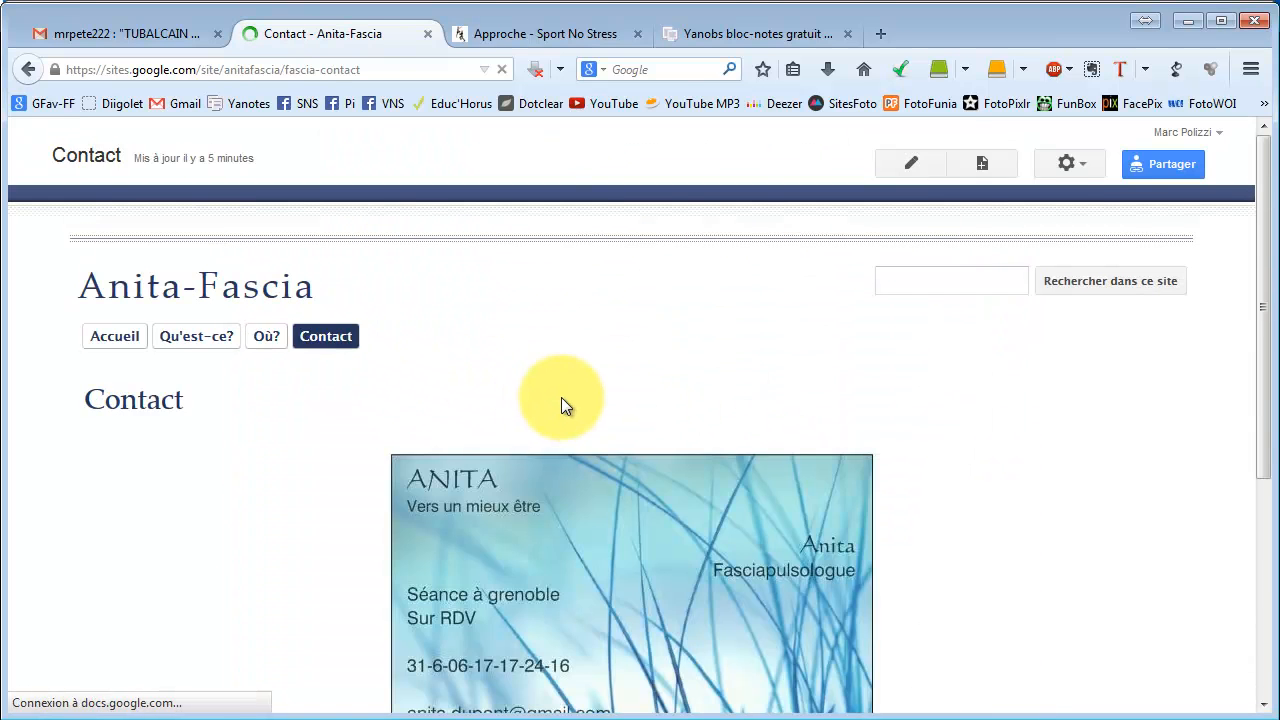
{"action": "scroll", "coordinate": [563, 464], "scroll_direction": "down", "scroll_amount": 5}
{"action": "scroll", "coordinate": [563, 462], "scroll_direction": "up", "scroll_amount": 5}
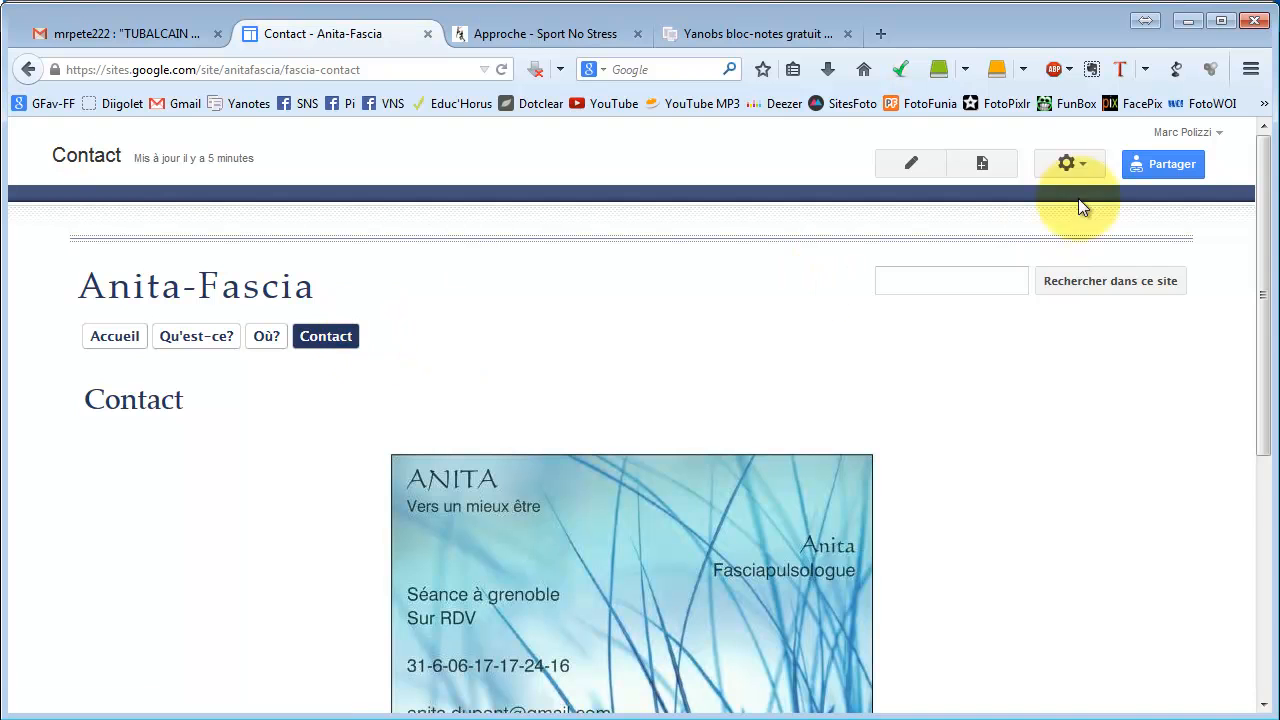
In the Contact page settings, untick Autoriser les commentaires and start editing the description.
{"action": "left_click", "coordinate": [1073, 172]}
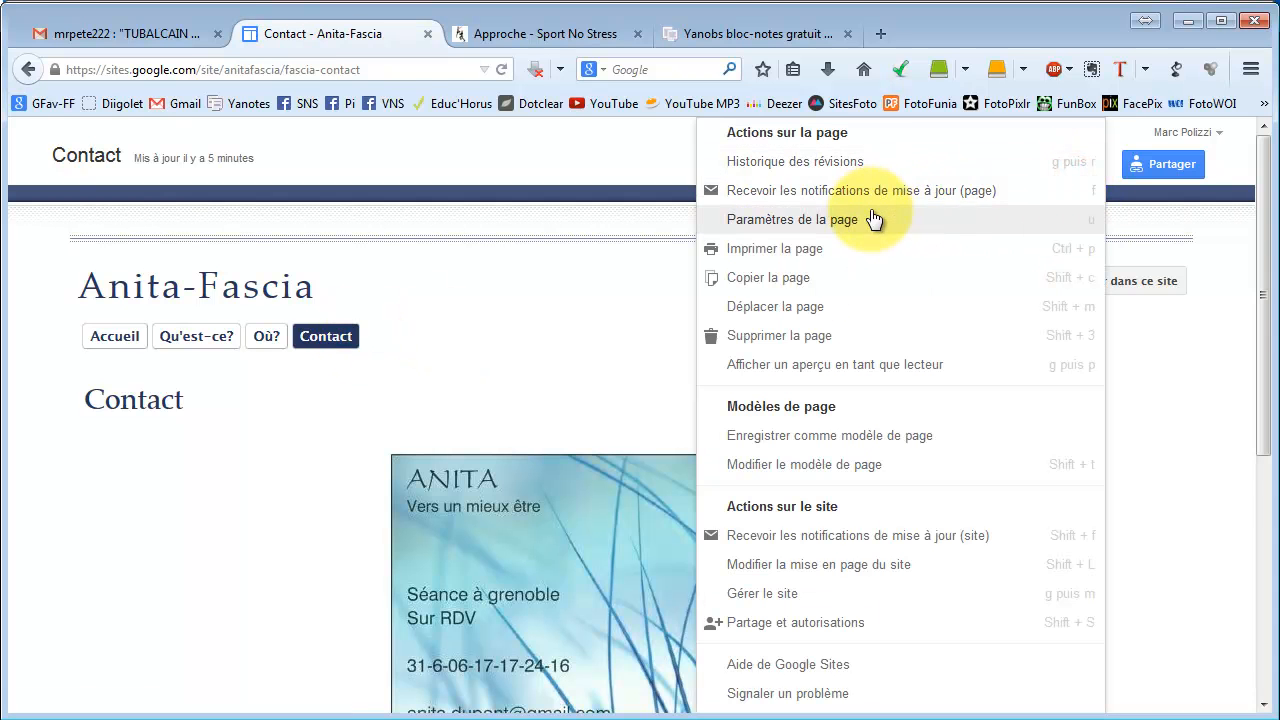
{"action": "left_click", "coordinate": [870, 212]}
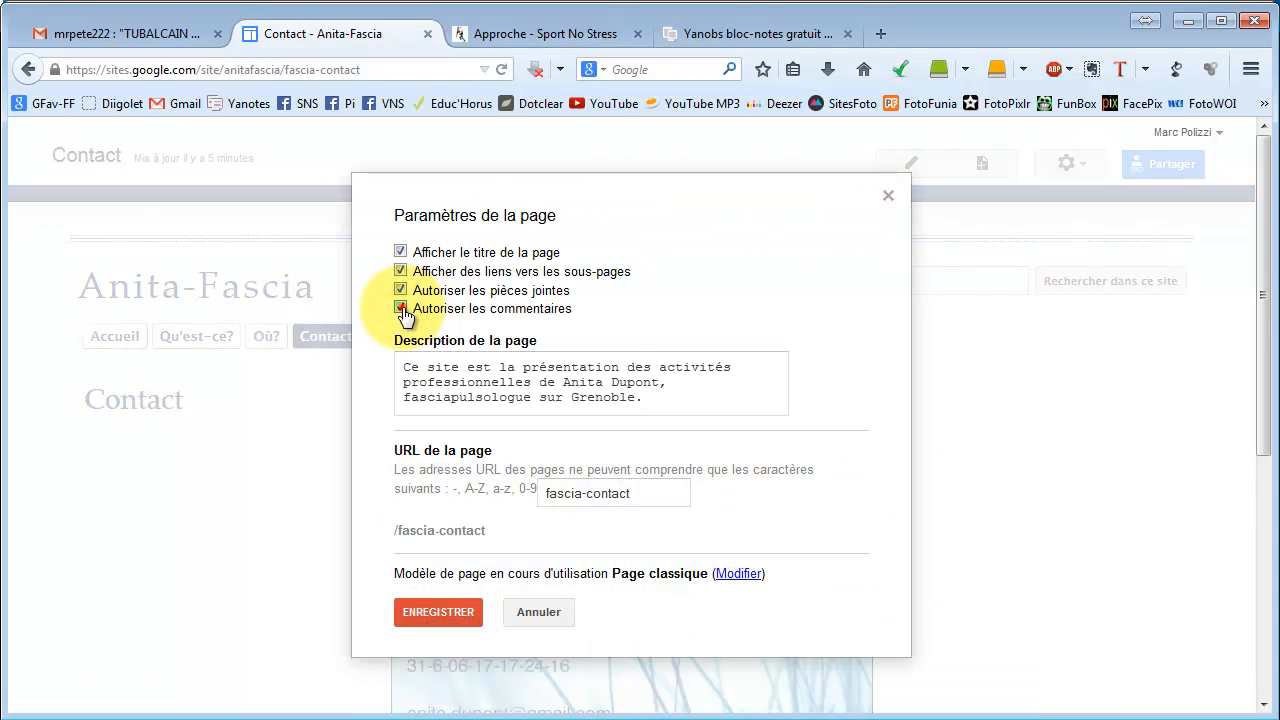
{"action": "left_click", "coordinate": [400, 308]}
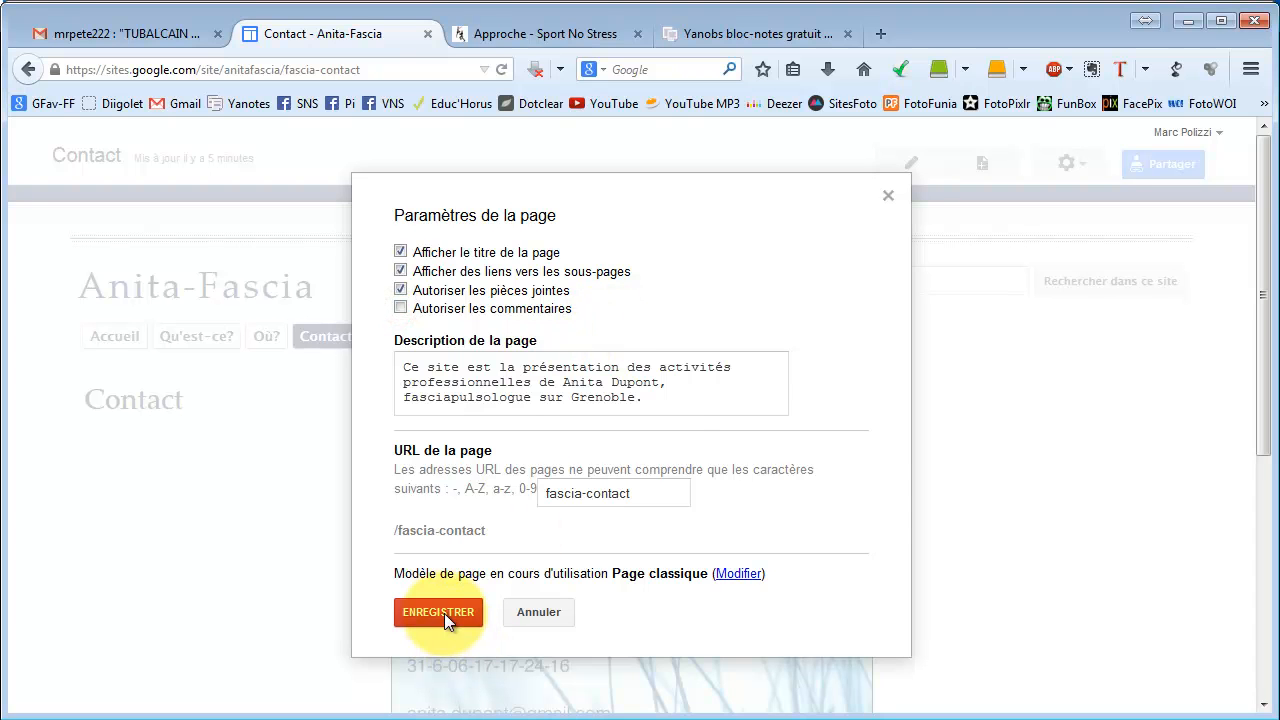
{"action": "left_click", "coordinate": [666, 400]}
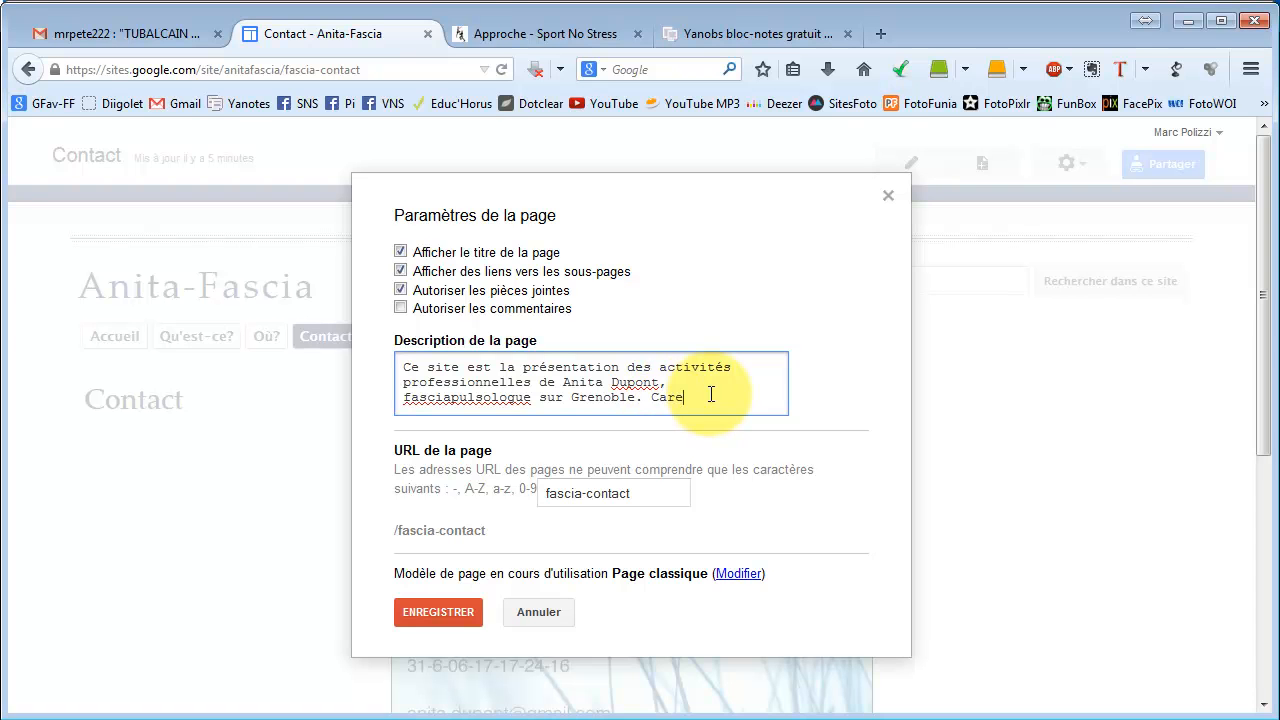
Save the Contact page settings.
{"action": "left_click", "coordinate": [441, 614]}
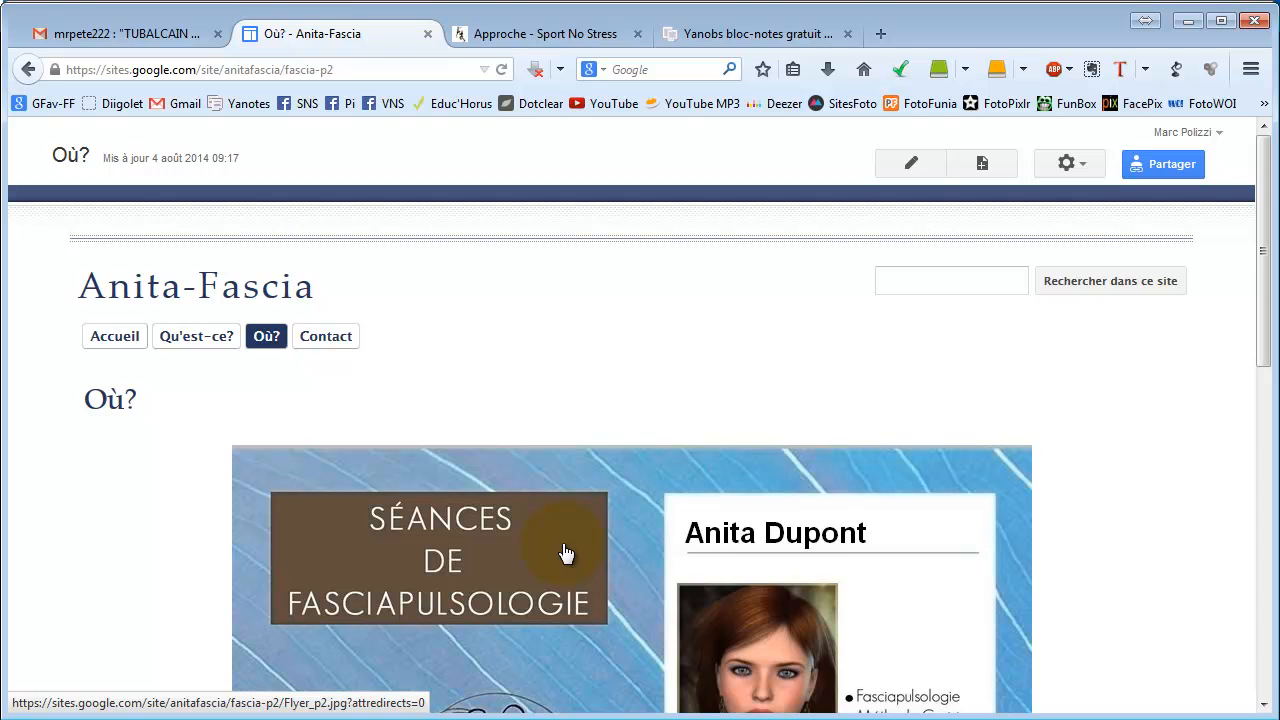
{"action": "scroll", "coordinate": [243, 391], "scroll_direction": "down", "scroll_amount": 10}
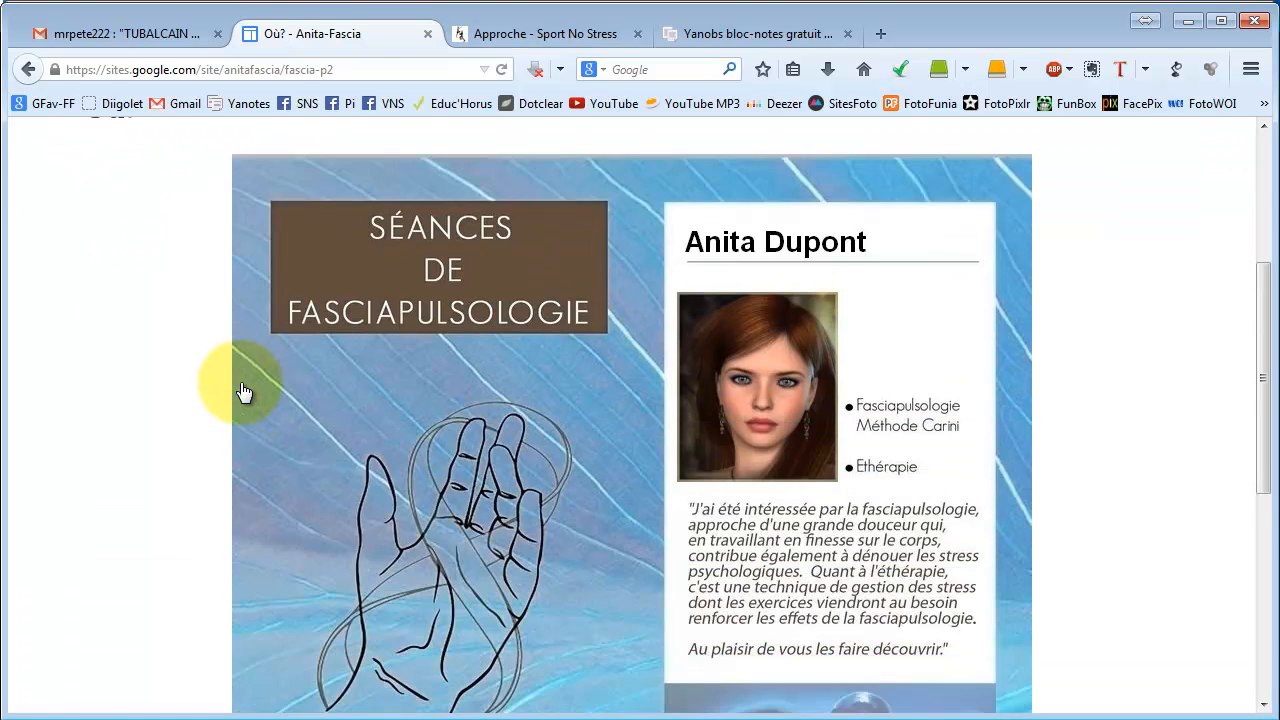
{"action": "scroll", "coordinate": [265, 408], "scroll_direction": "down", "scroll_amount": 2}
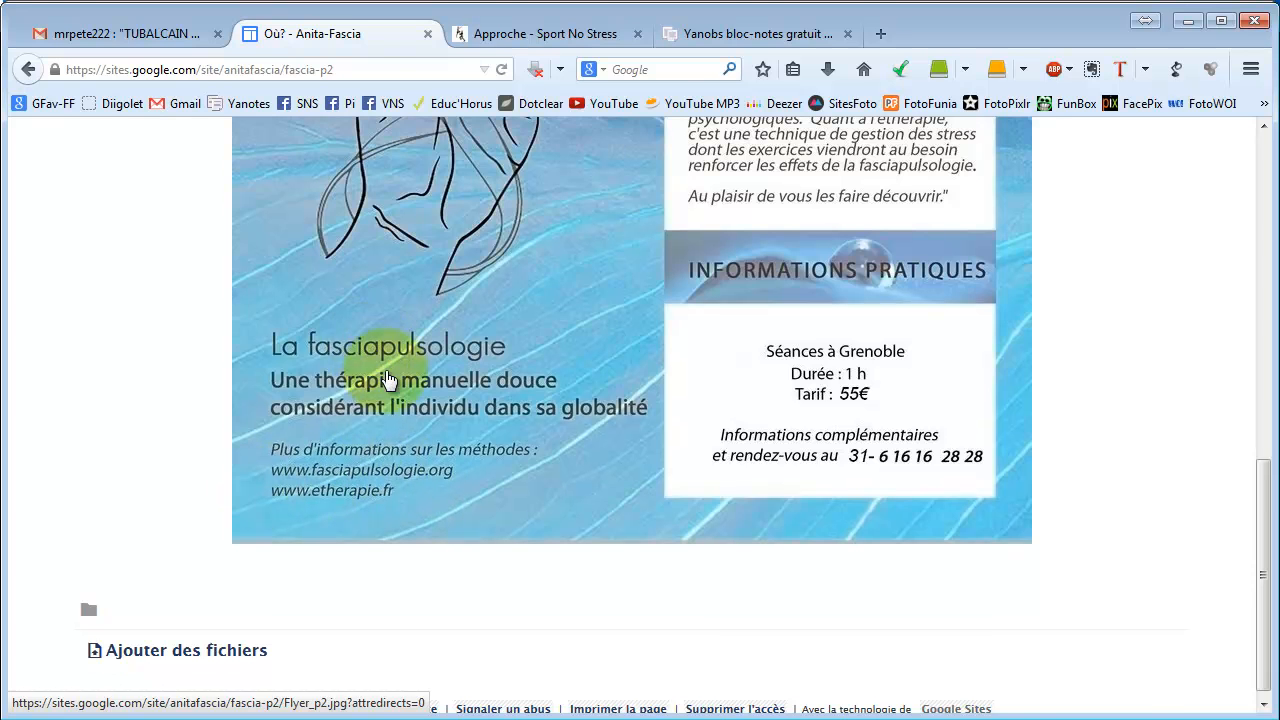
{"action": "scroll", "coordinate": [390, 380], "scroll_direction": "up", "scroll_amount": 4}
{"action": "scroll", "coordinate": [388, 378], "scroll_direction": "down", "scroll_amount": 4}
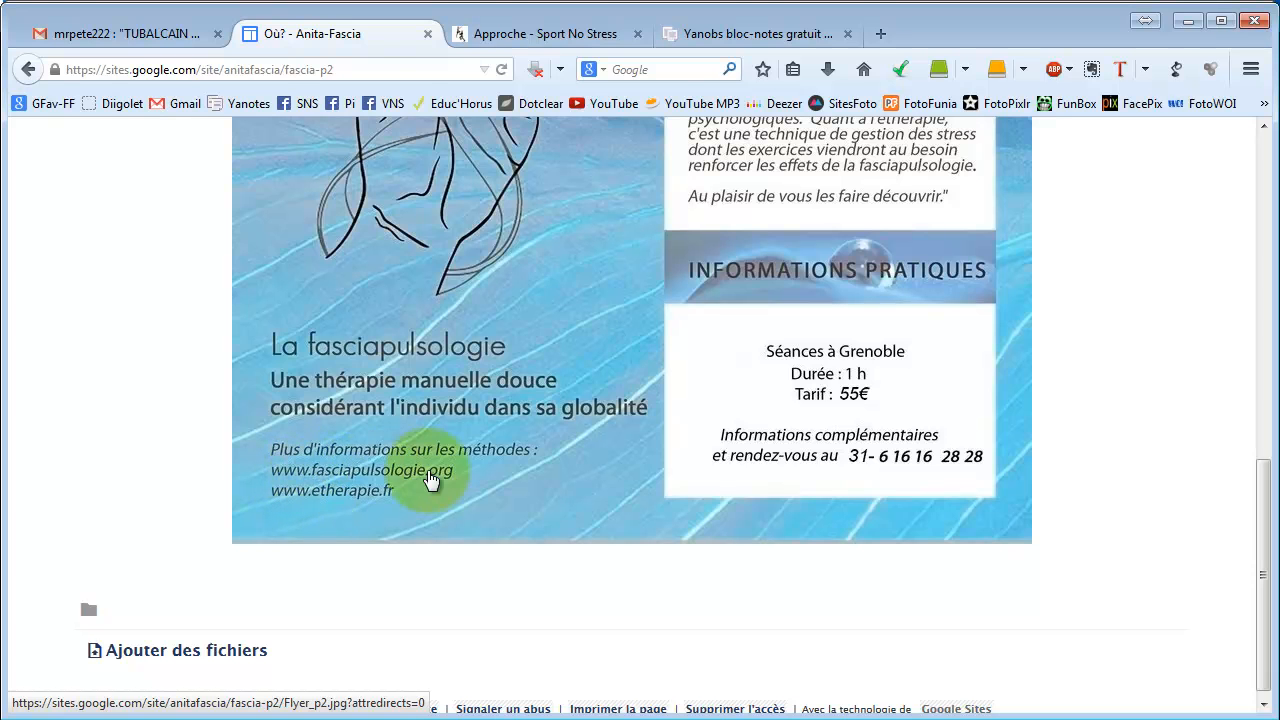
{"action": "scroll", "coordinate": [392, 487], "scroll_direction": "up", "scroll_amount": 4}
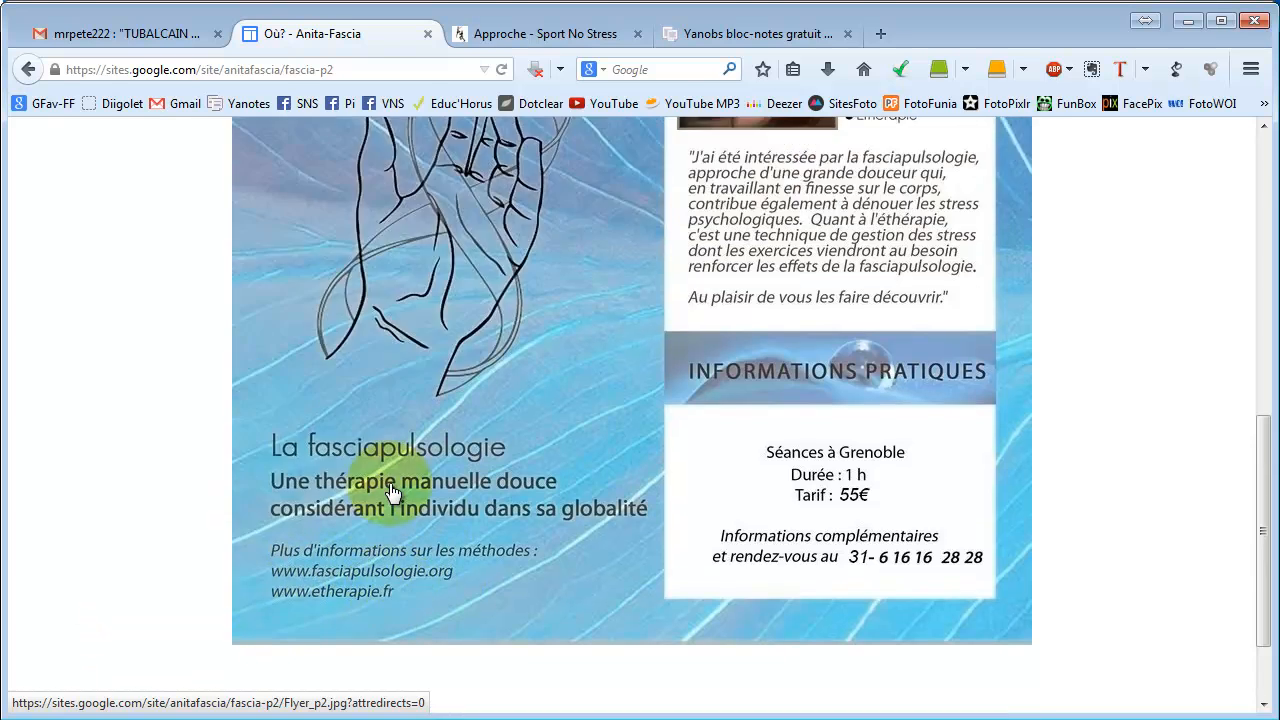
{"action": "scroll", "coordinate": [380, 475], "scroll_direction": "up", "scroll_amount": 3}
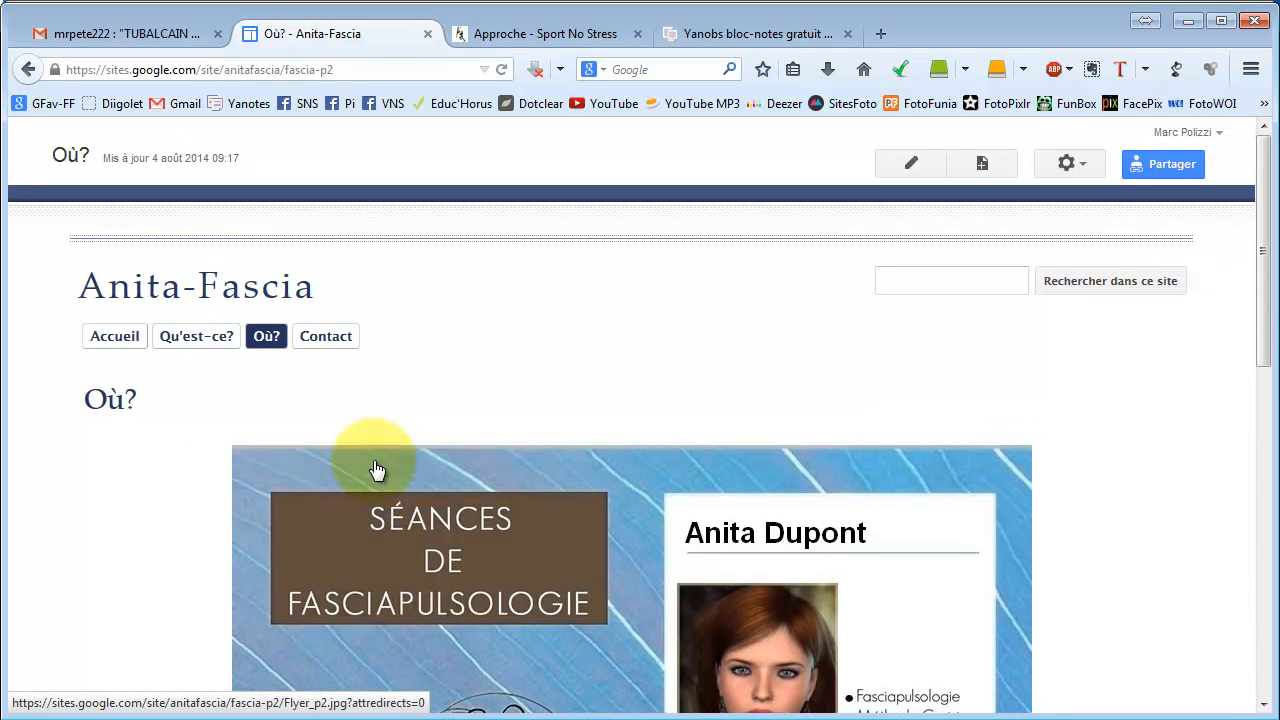
Go to the Accueil home page and put it into edit mode.
{"action": "left_click", "coordinate": [114, 336]}
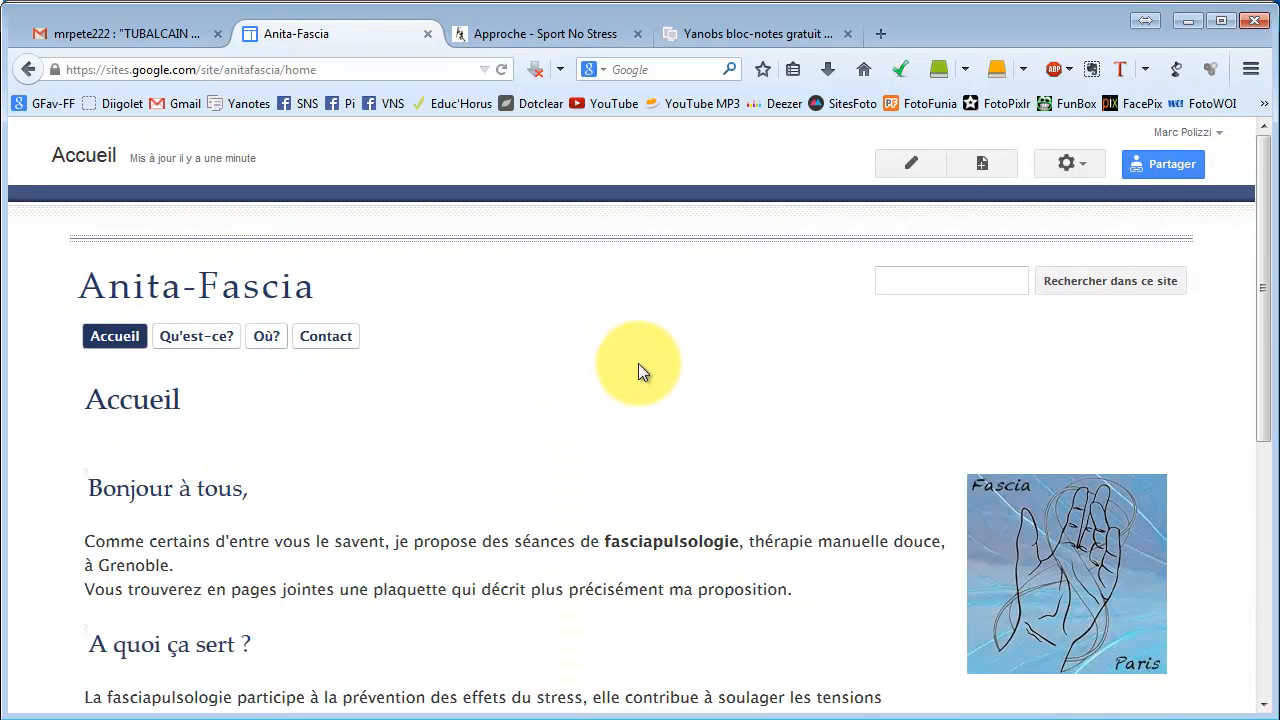
{"action": "scroll", "coordinate": [638, 365], "scroll_direction": "down", "scroll_amount": 4}
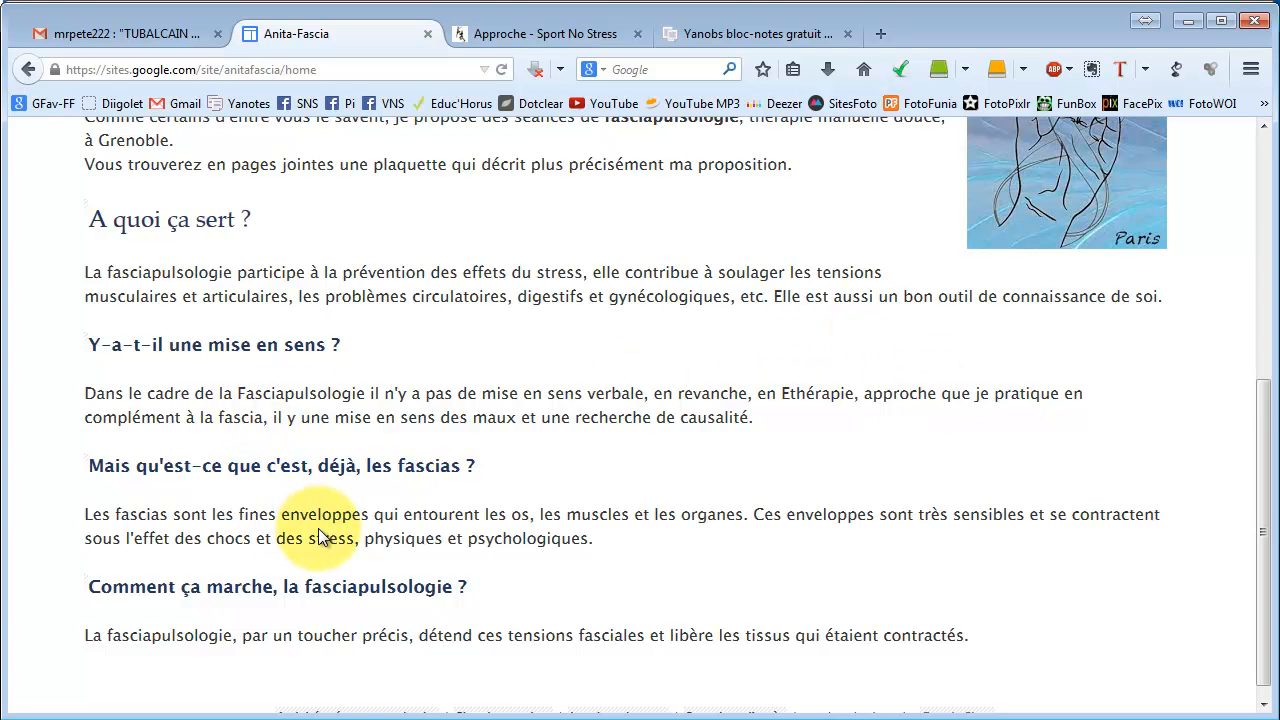
{"action": "scroll", "coordinate": [549, 554], "scroll_direction": "up", "scroll_amount": 2}
{"action": "left_click", "coordinate": [325, 605]}
{"action": "left_click", "coordinate": [812, 605]}
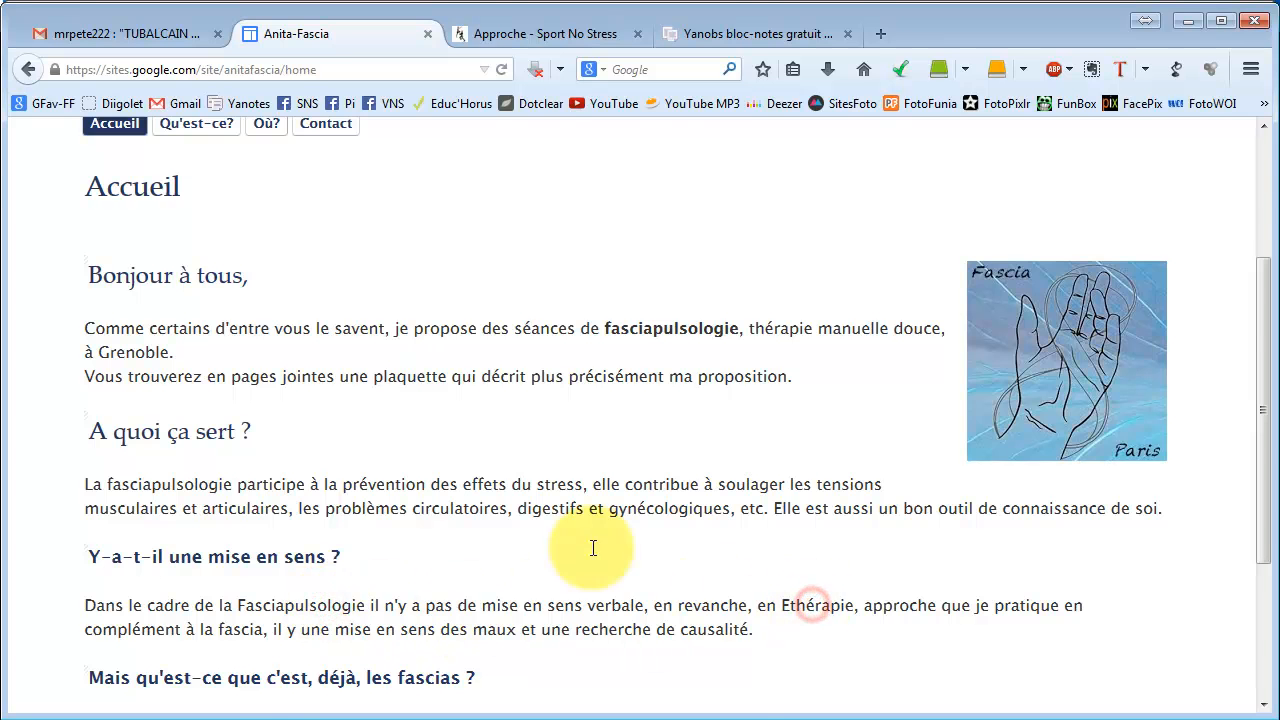
{"action": "scroll", "coordinate": [900, 371], "scroll_direction": "up", "scroll_amount": 2}
{"action": "left_click", "coordinate": [915, 171]}
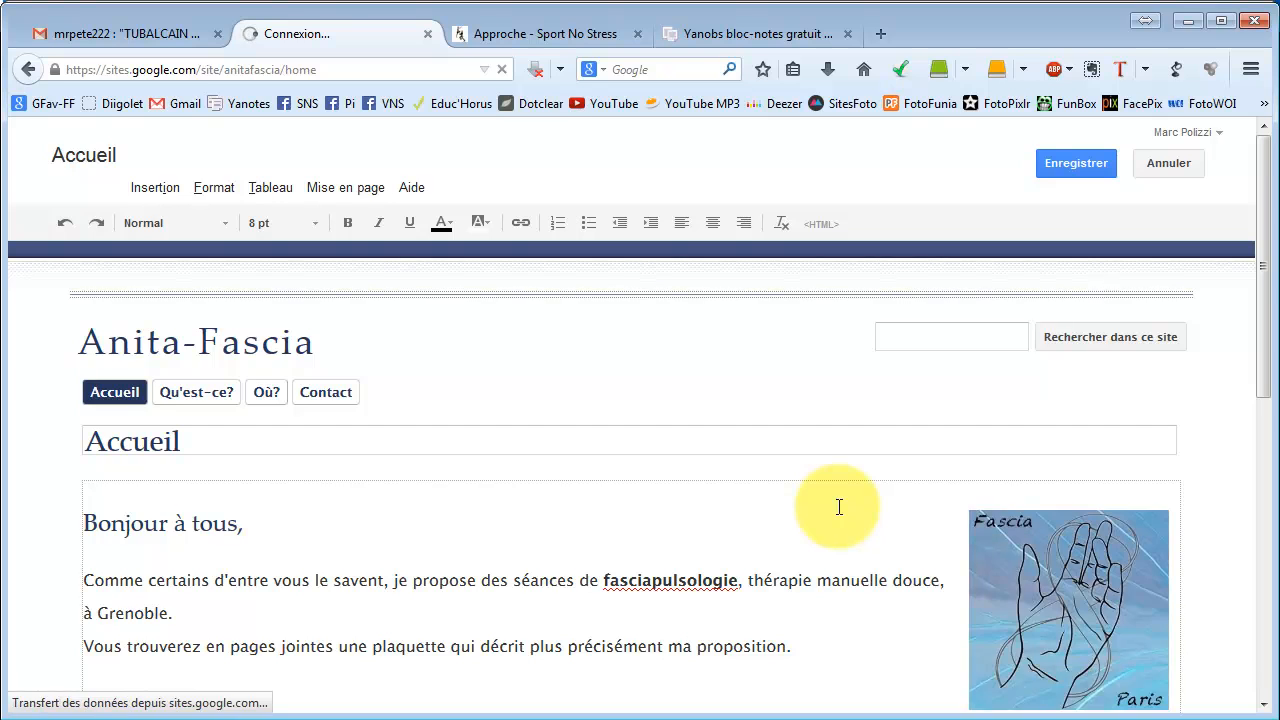
{"action": "scroll", "coordinate": [838, 507], "scroll_direction": "down", "scroll_amount": 2}
{"action": "scroll", "coordinate": [838, 507], "scroll_direction": "down", "scroll_amount": 2}
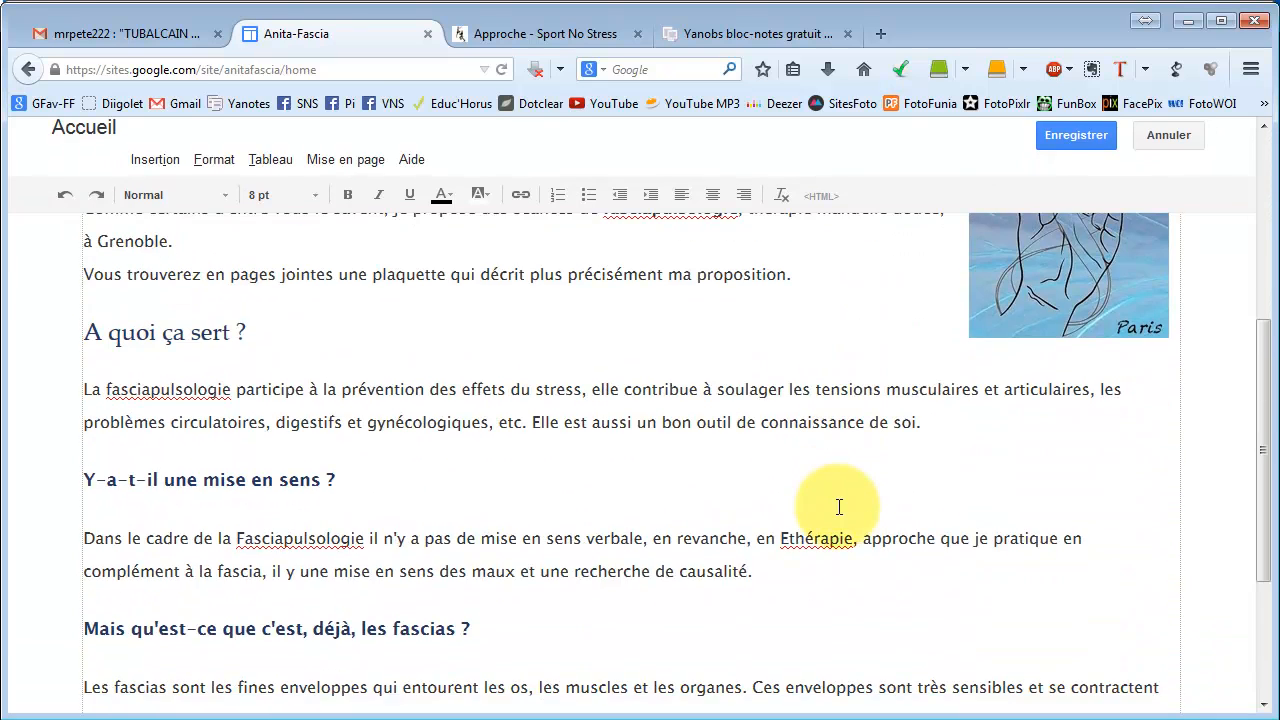
{"action": "double_click", "coordinate": [318, 538]}
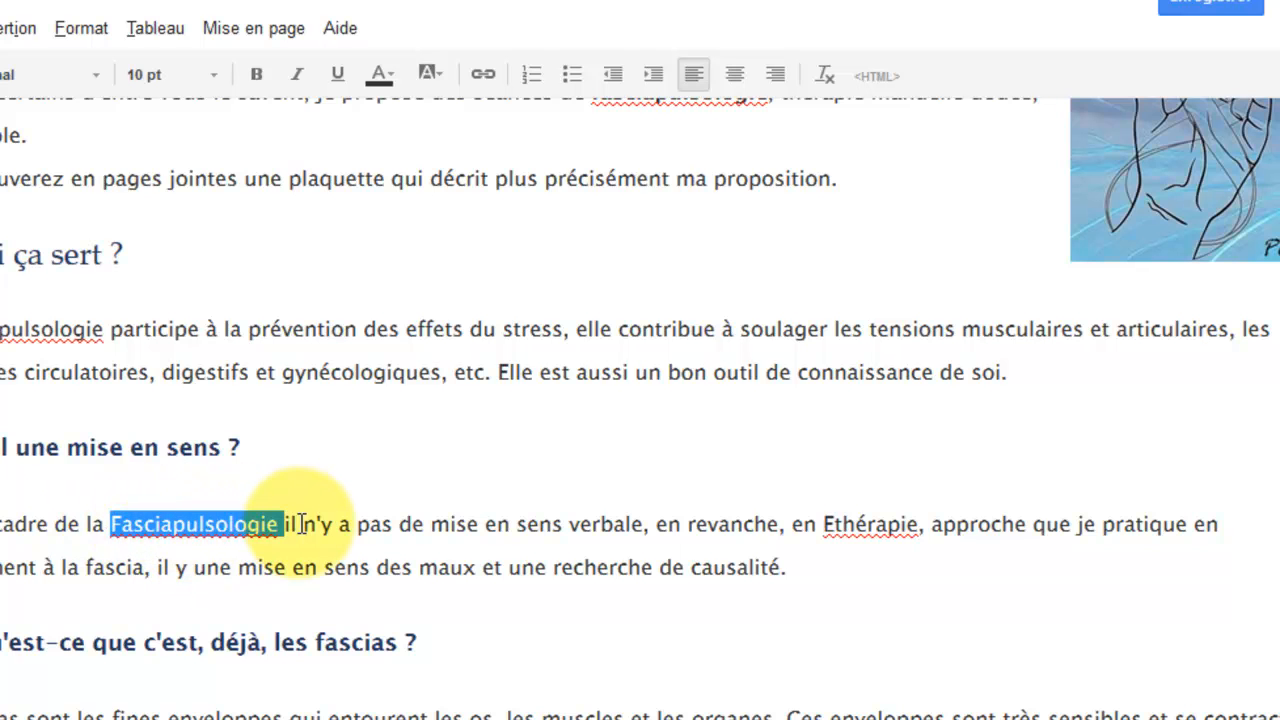
{"action": "left_click", "coordinate": [484, 76]}
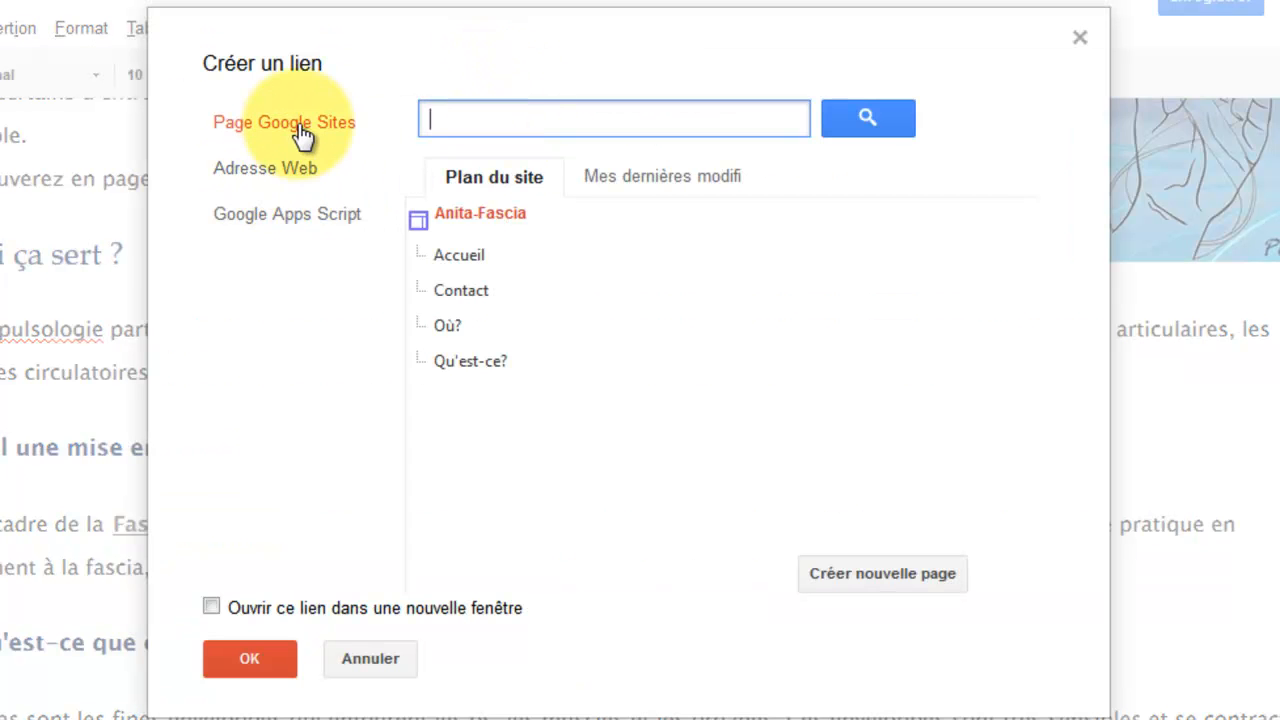
{"action": "left_click", "coordinate": [274, 159]}
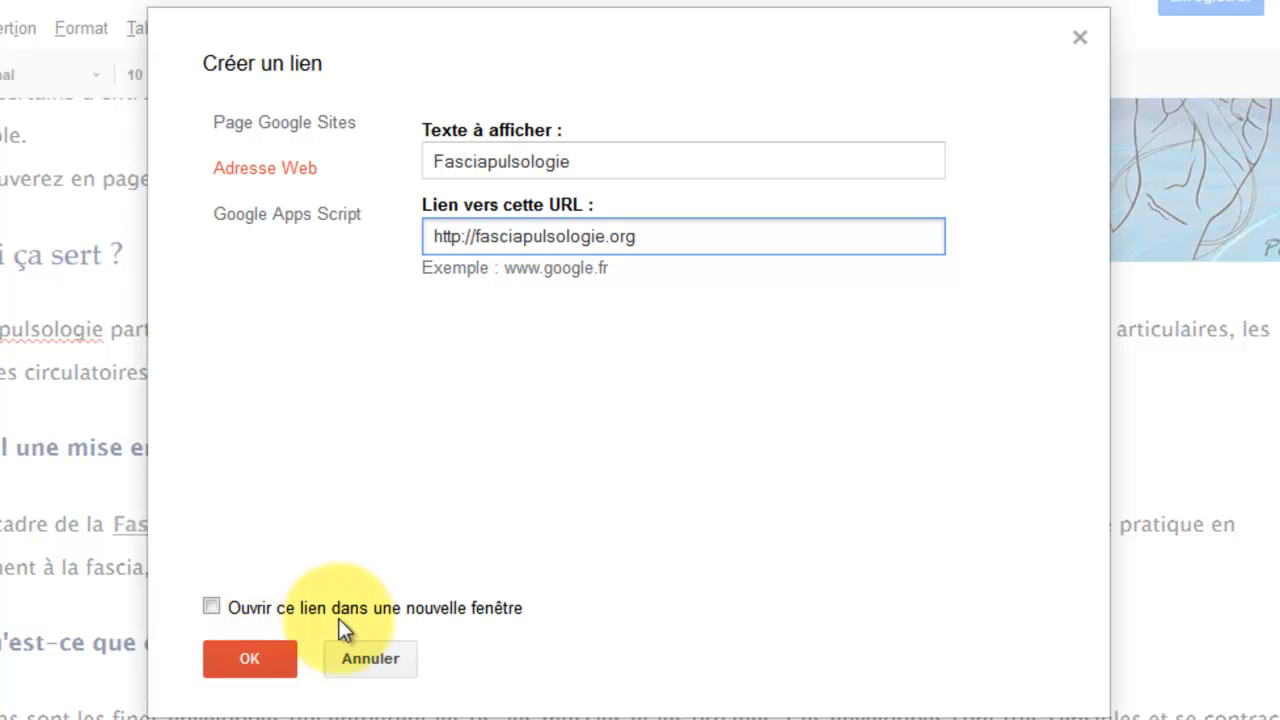
{"action": "left_click", "coordinate": [212, 608]}
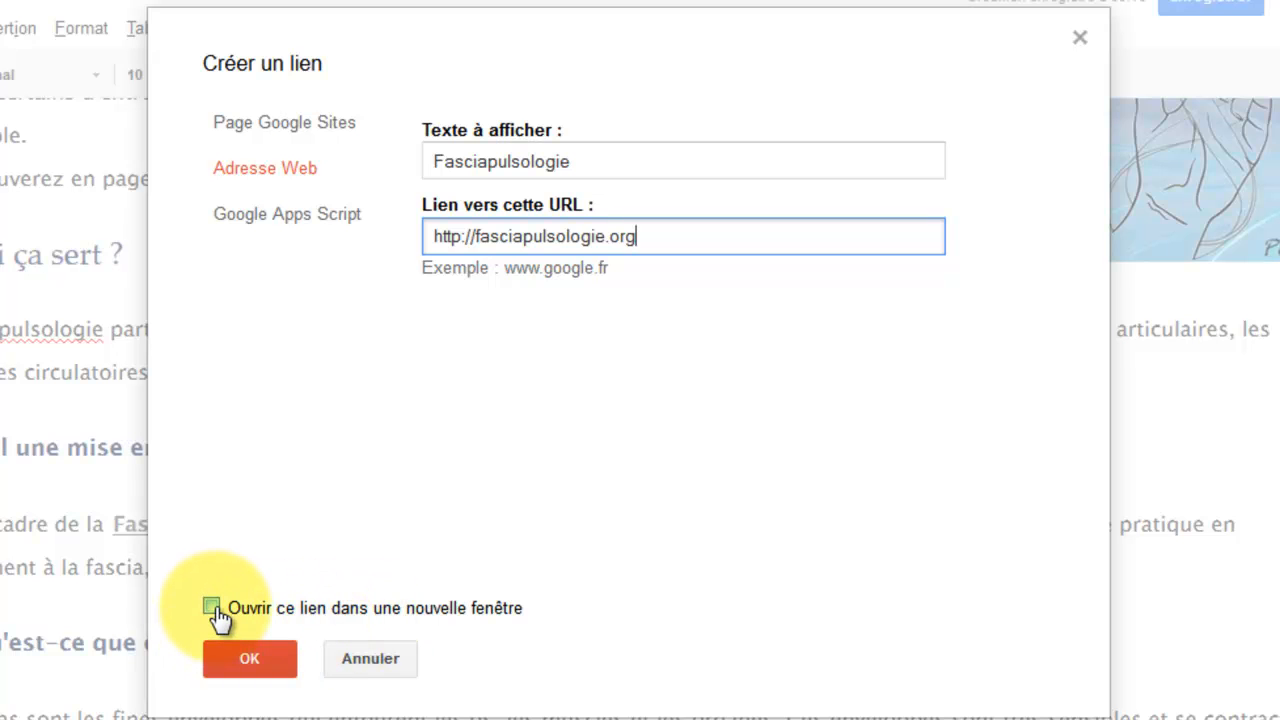
{"action": "left_click", "coordinate": [212, 608]}
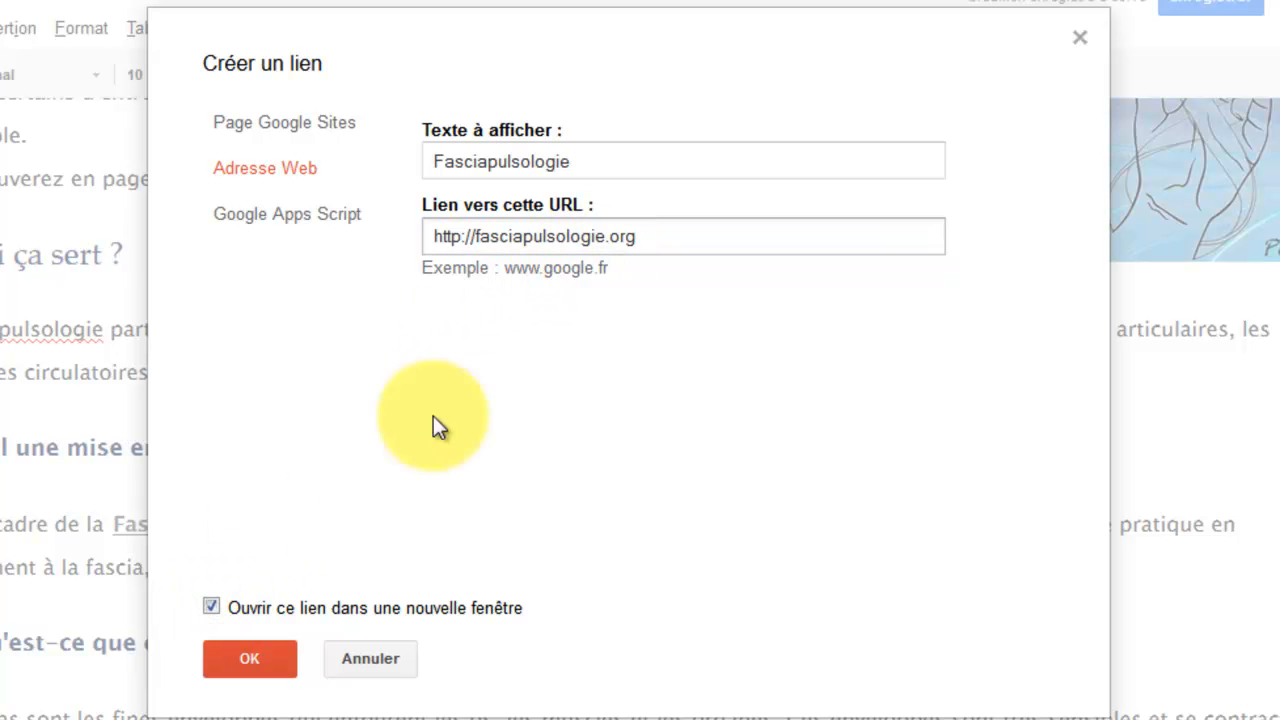
{"action": "left_click", "coordinate": [266, 676]}
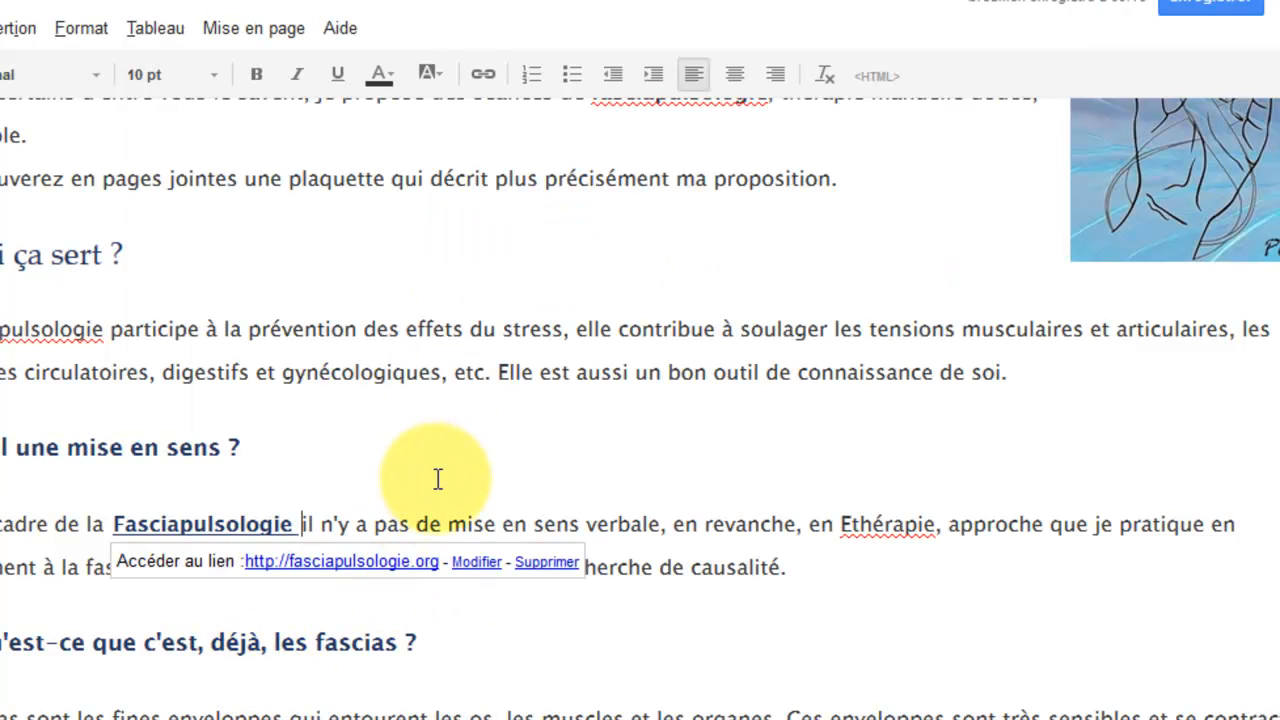
{"action": "double_click", "coordinate": [848, 538]}
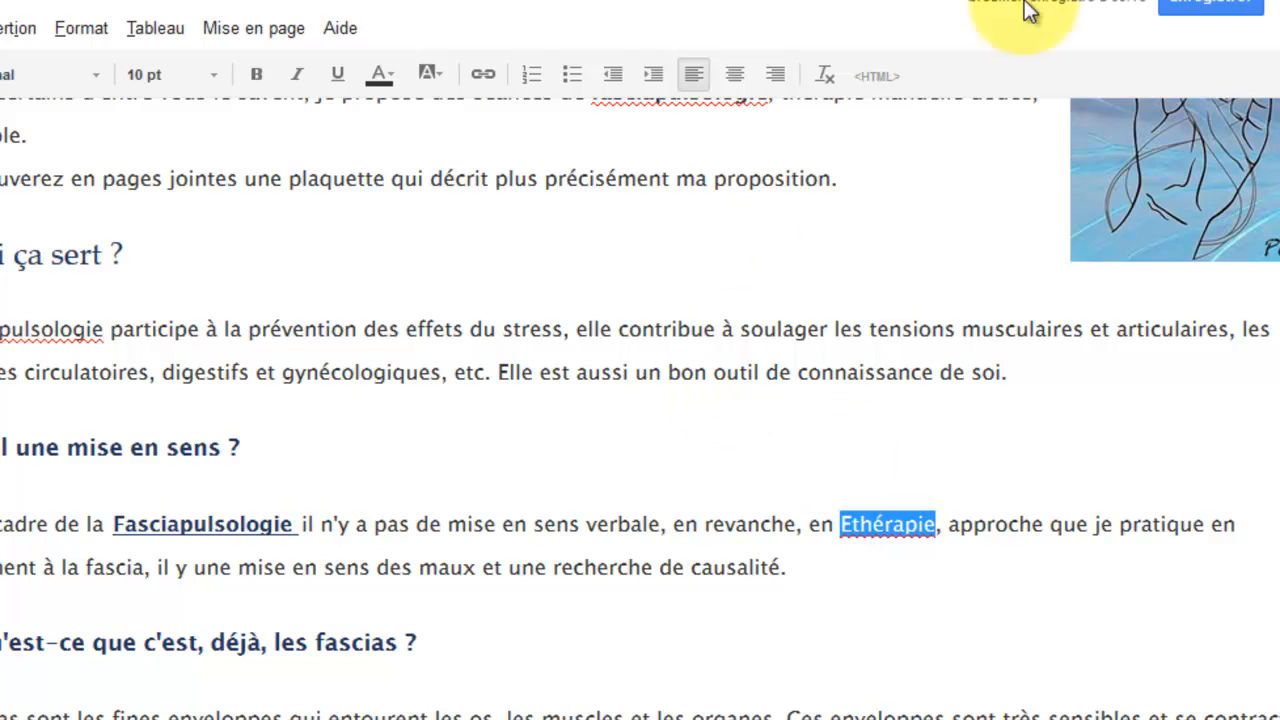
{"action": "left_click", "coordinate": [487, 75]}
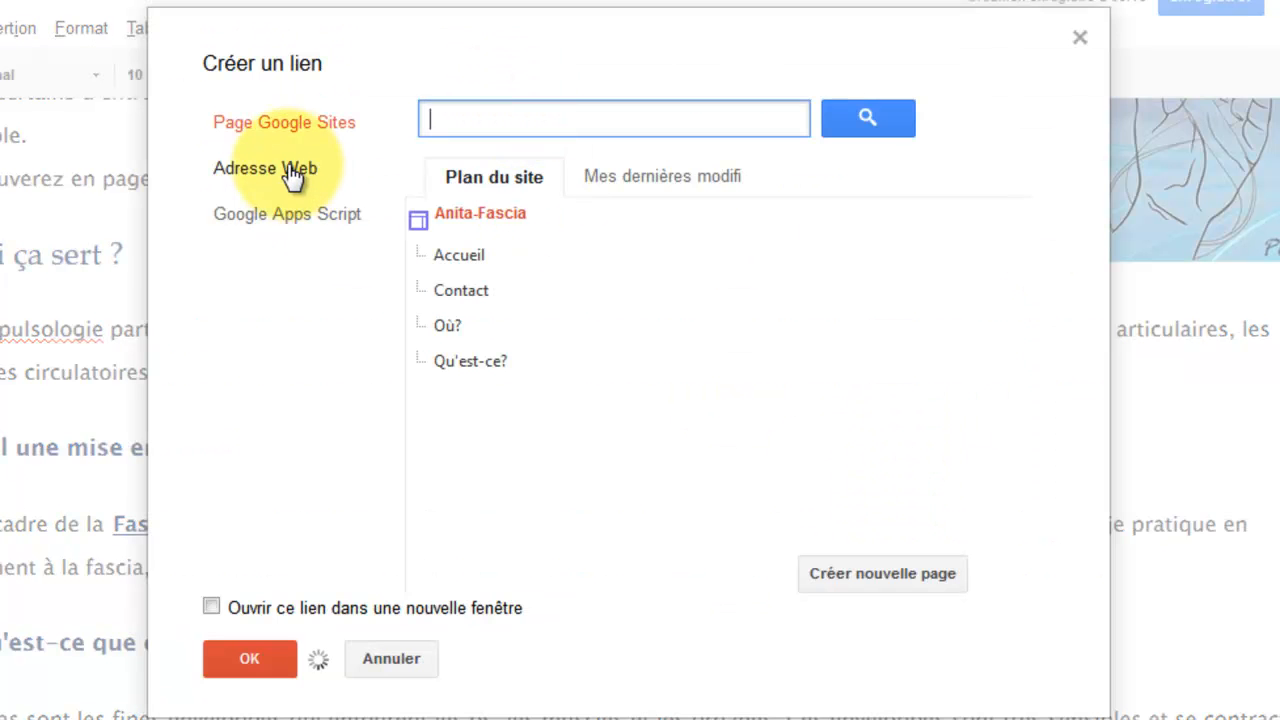
{"action": "left_click", "coordinate": [263, 165]}
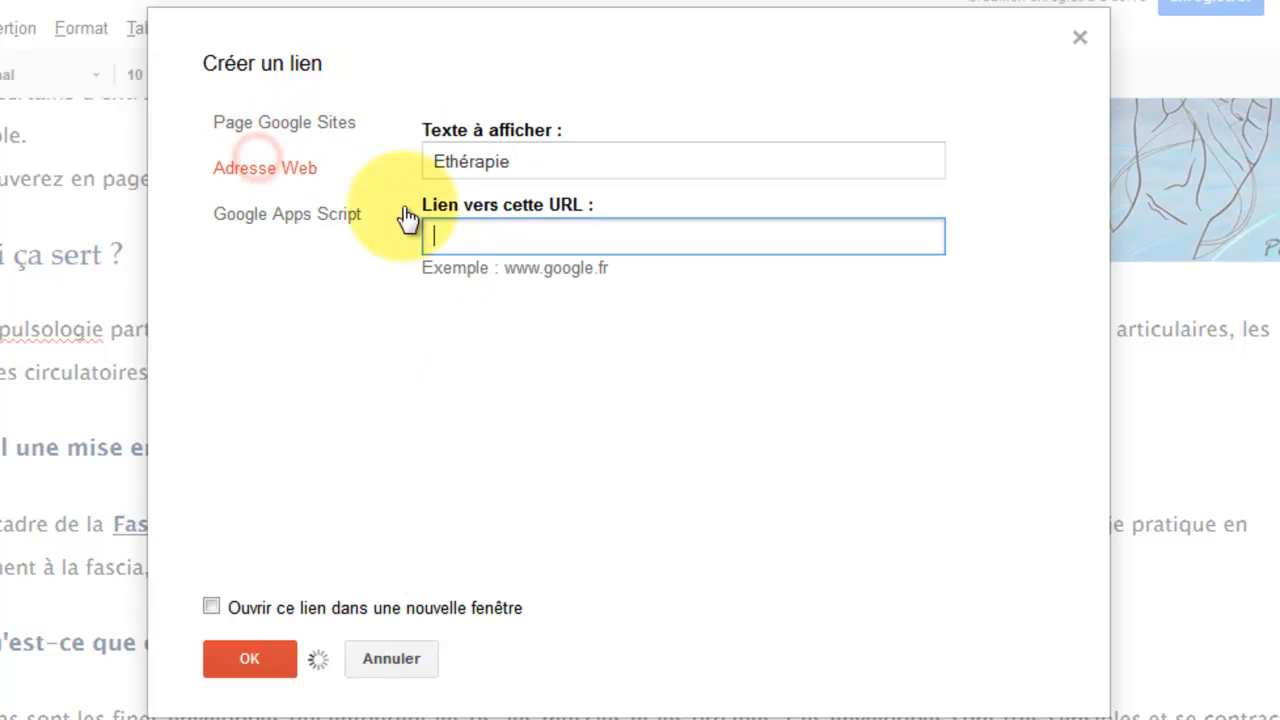
{"action": "type", "text": "http:"}
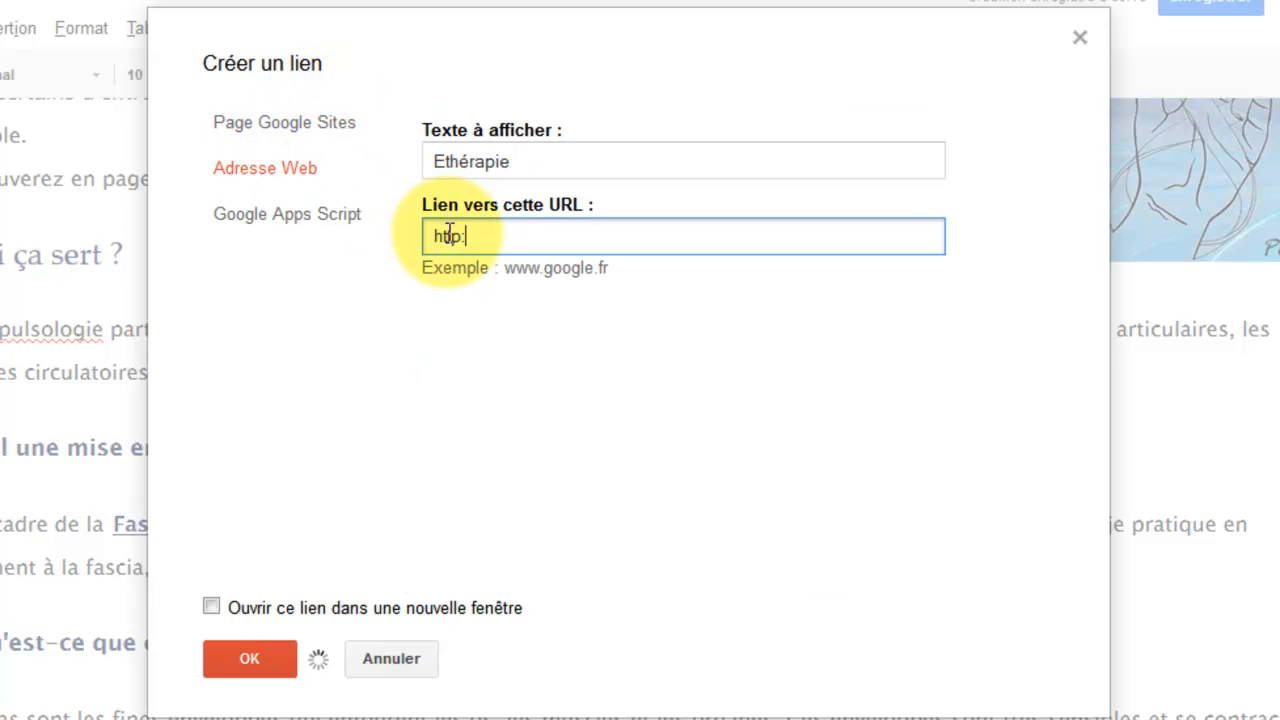
{"action": "type", "text": "//www.eth"}
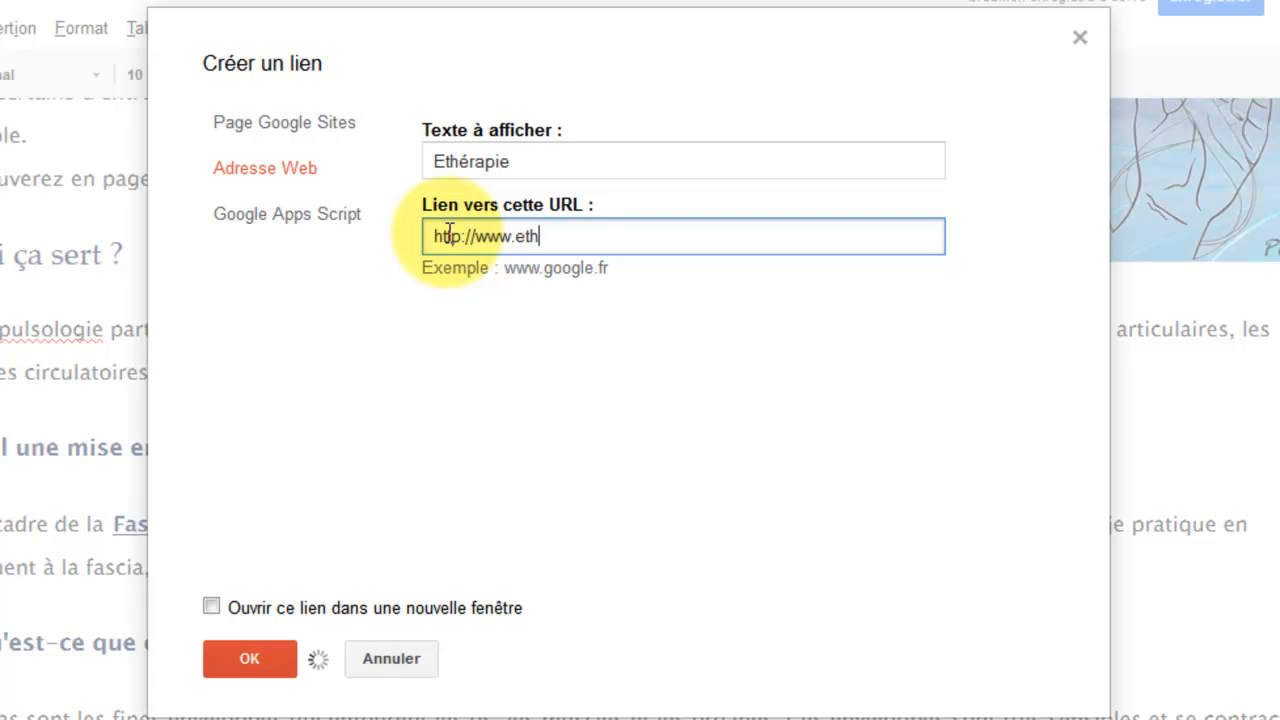
{"action": "type", "text": "erapie.fr"}
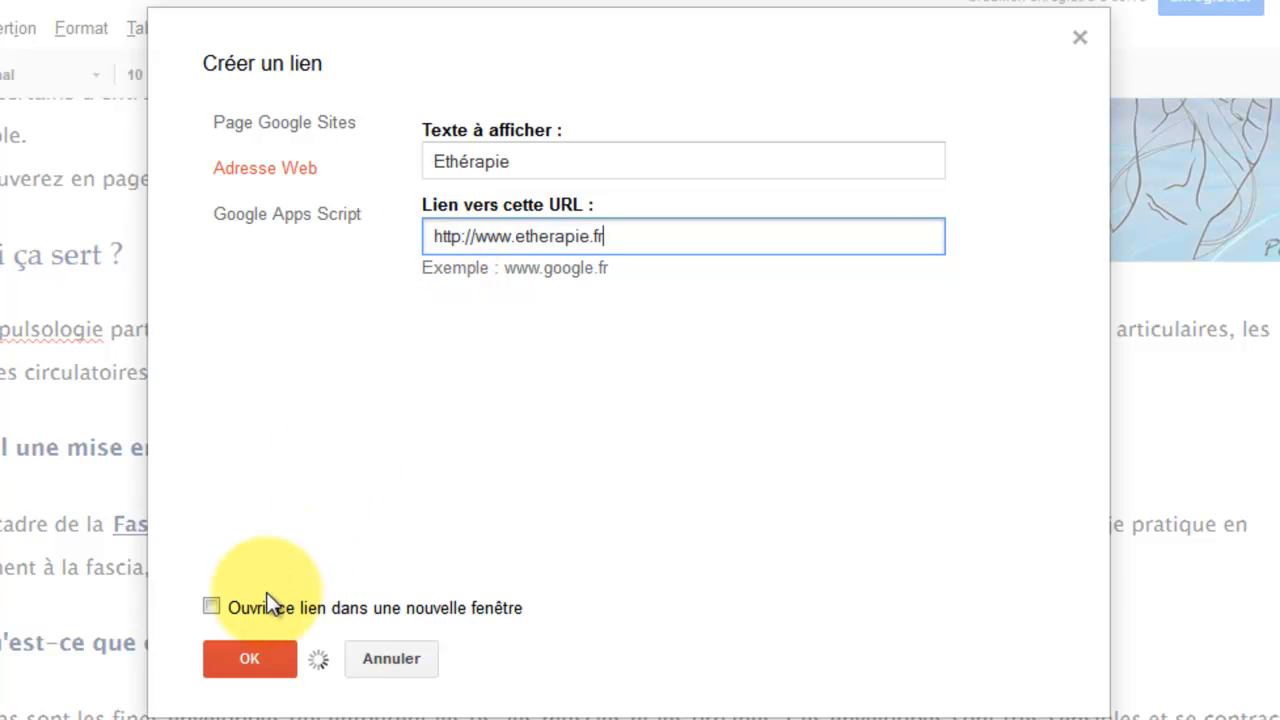
{"action": "left_click", "coordinate": [212, 607]}
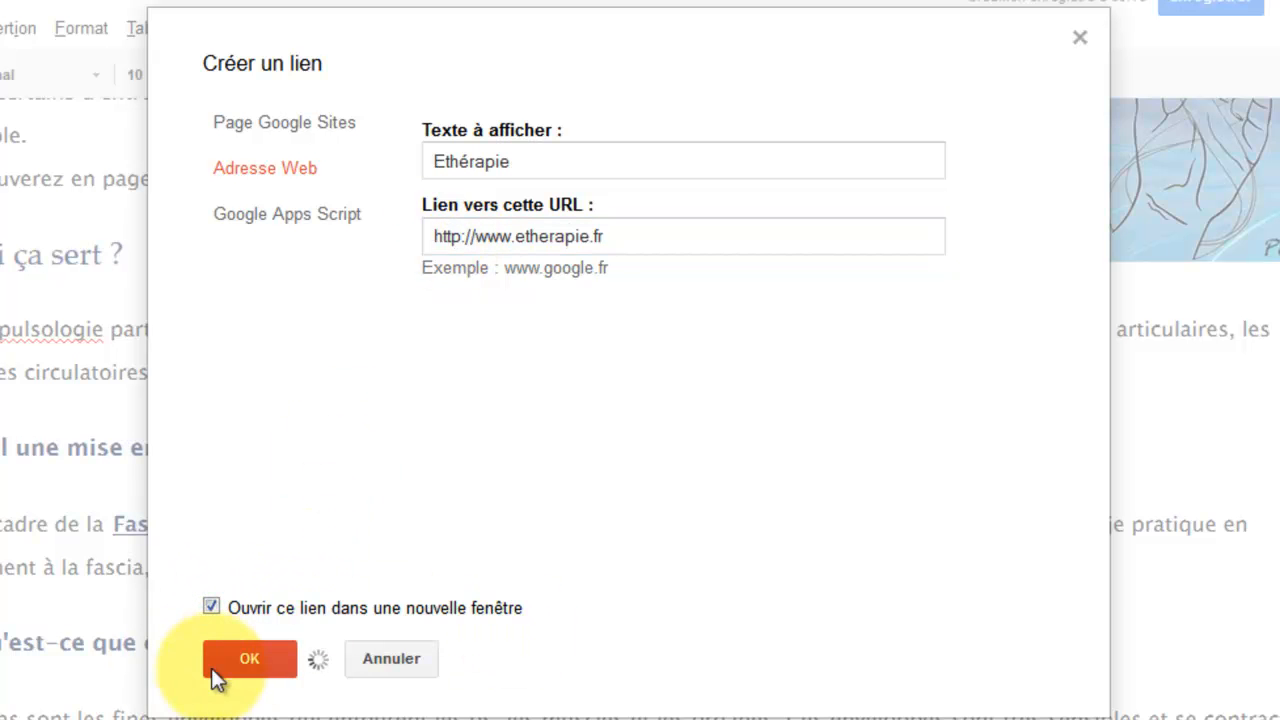
{"action": "left_click", "coordinate": [247, 665]}
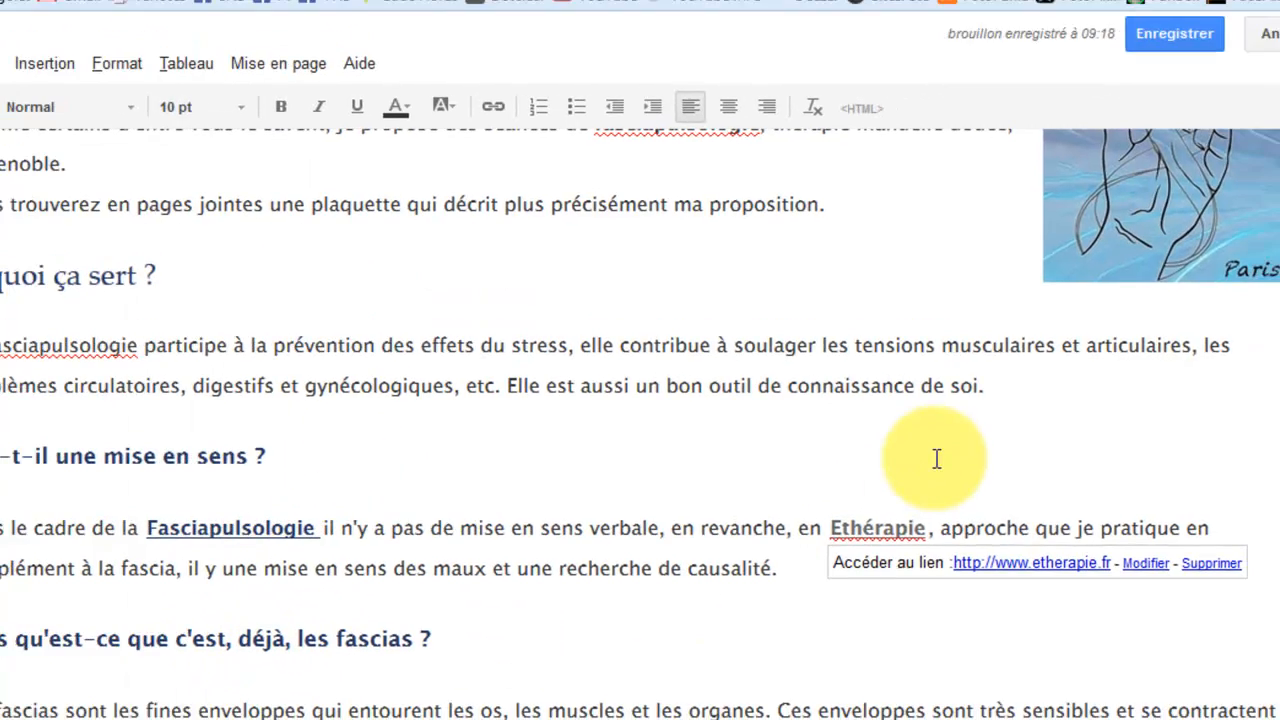
Reopen the Ethérapie link's settings to recheck them and confirm with OK.
{"action": "left_click", "coordinate": [937, 459]}
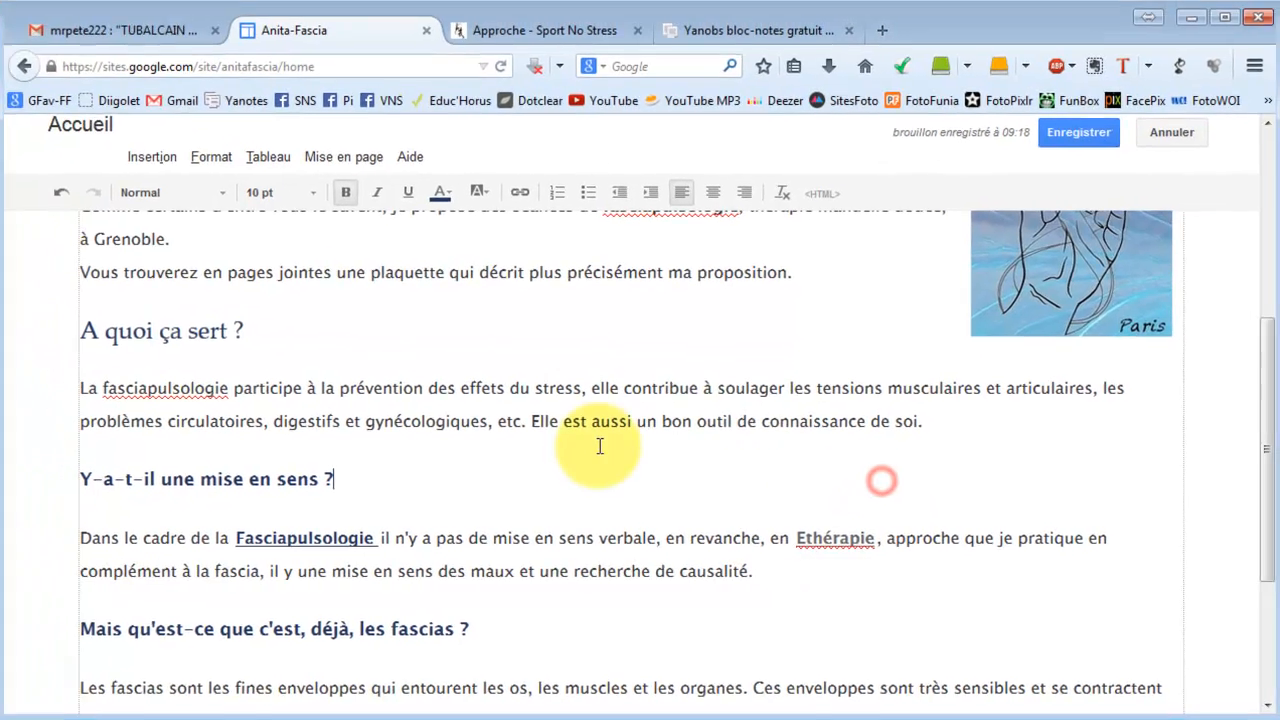
{"action": "scroll", "coordinate": [470, 441], "scroll_direction": "down", "scroll_amount": 2}
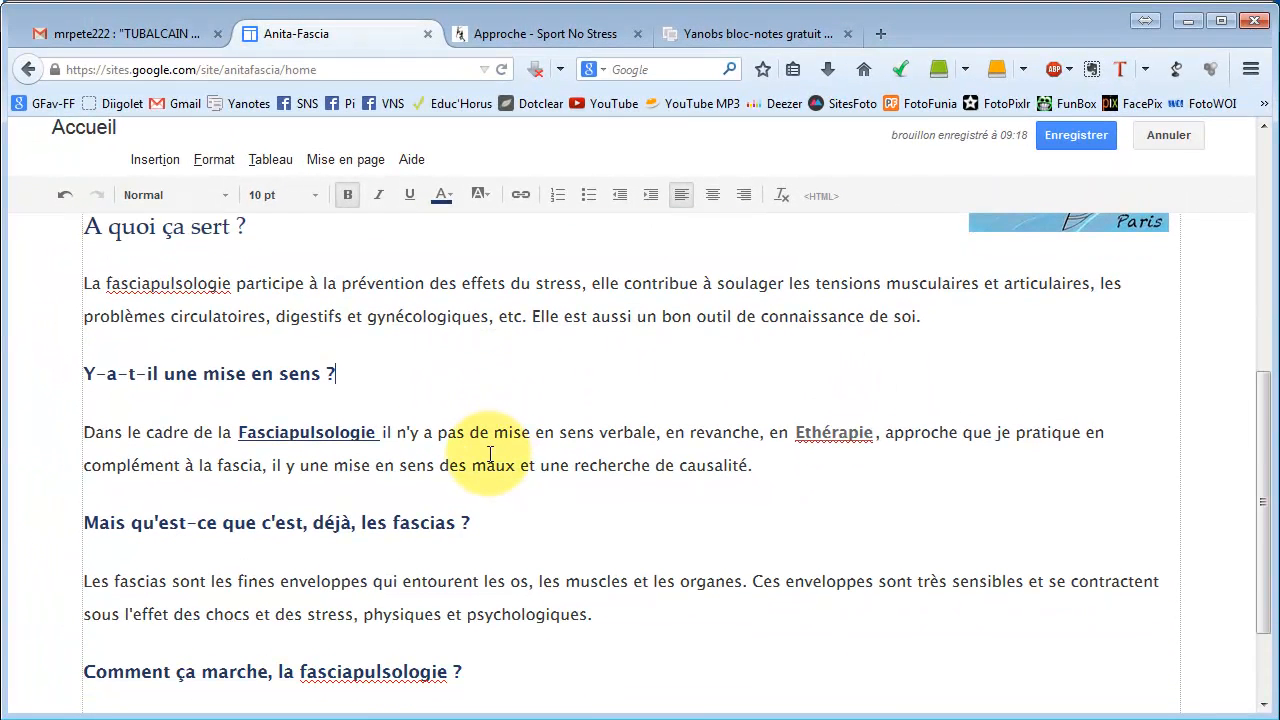
{"action": "left_click", "coordinate": [833, 433]}
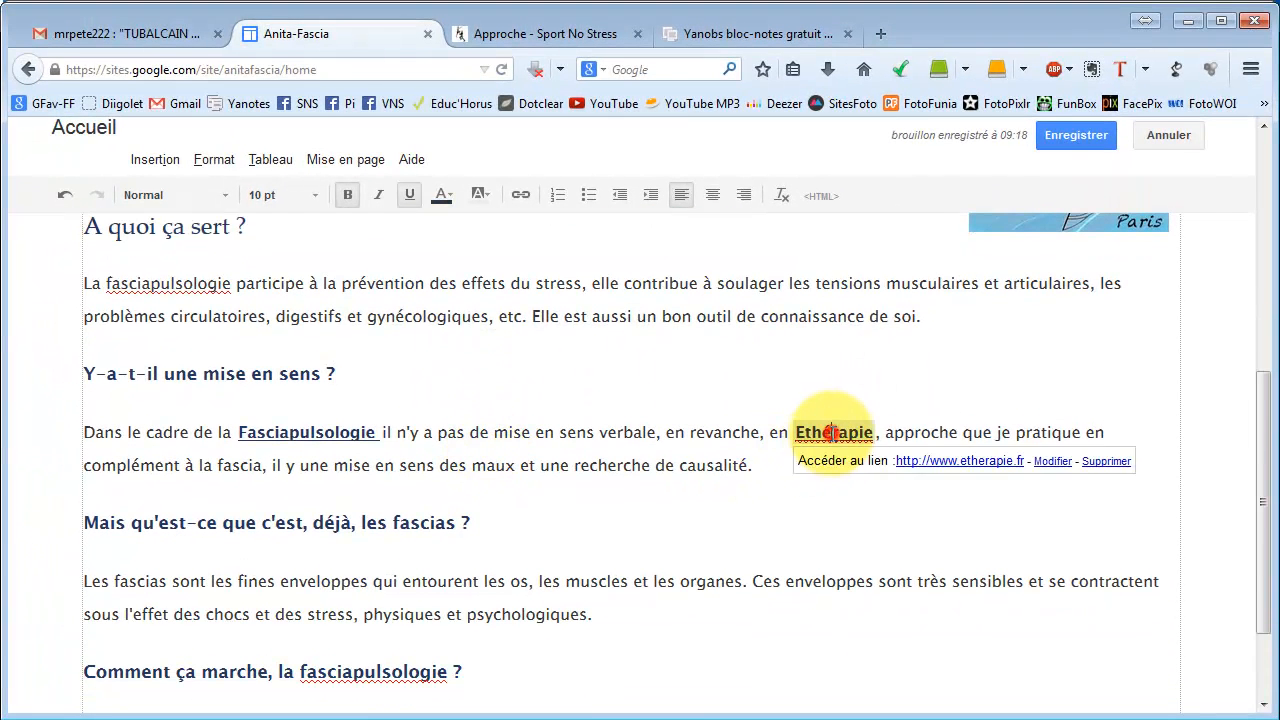
{"action": "left_click", "coordinate": [1052, 462]}
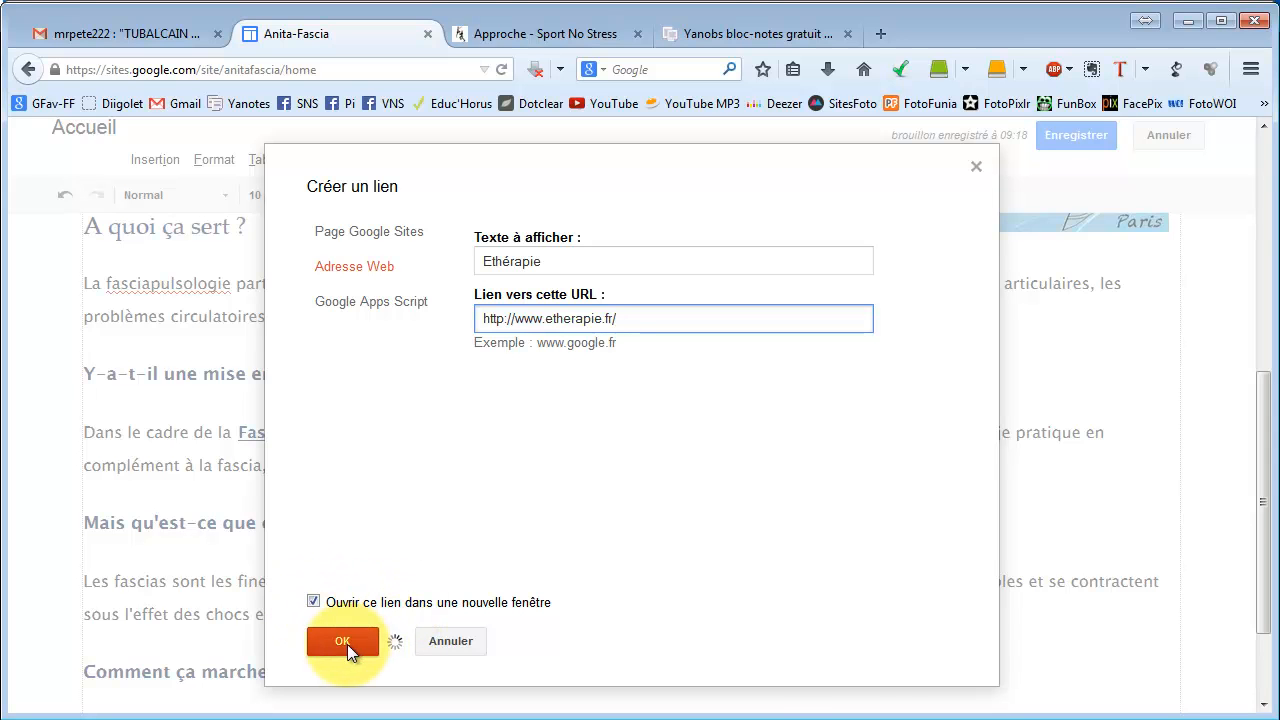
{"action": "left_click", "coordinate": [634, 390]}
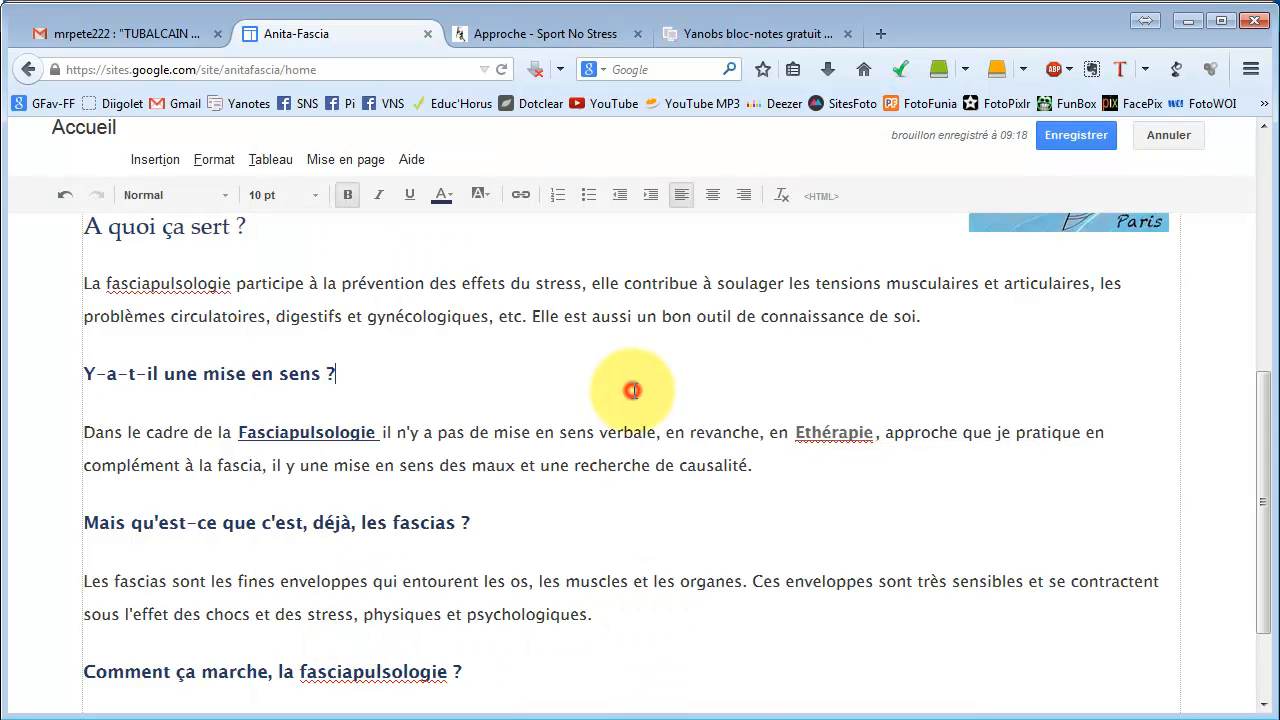
Save the edited Accueil home page.
{"action": "left_click", "coordinate": [1061, 135]}
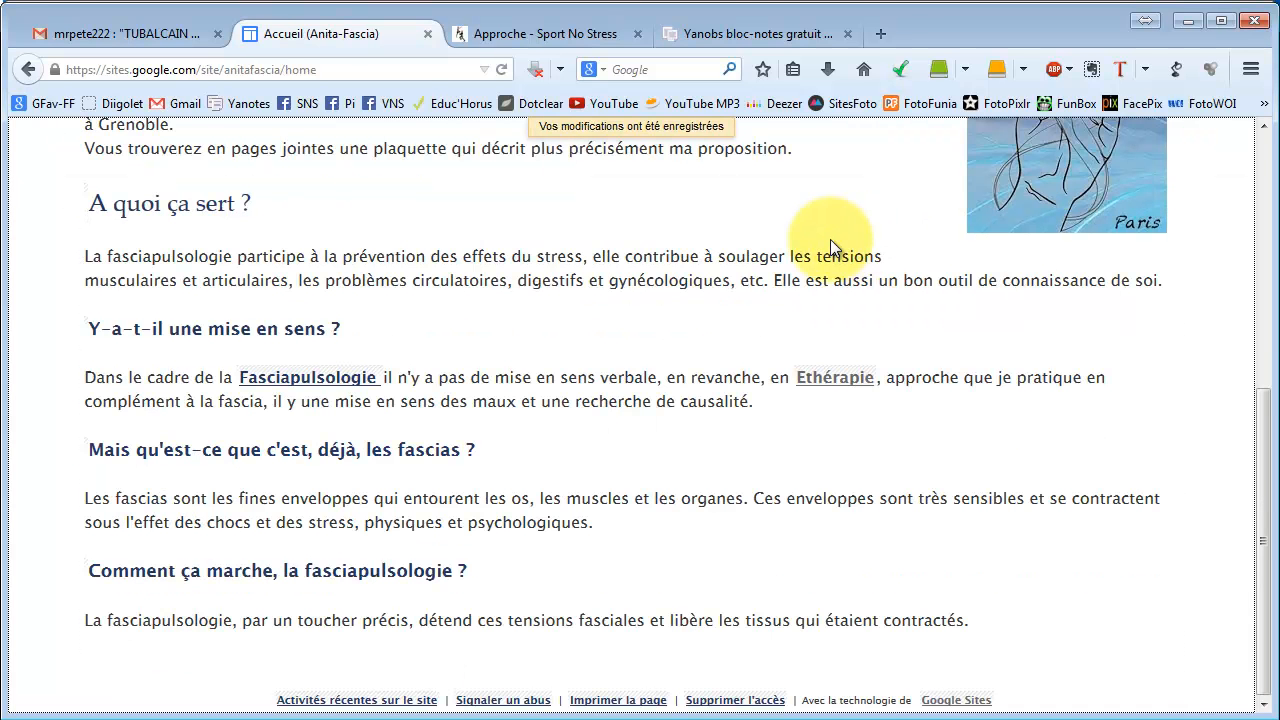
{"action": "scroll", "coordinate": [460, 331], "scroll_direction": "up", "scroll_amount": 5}
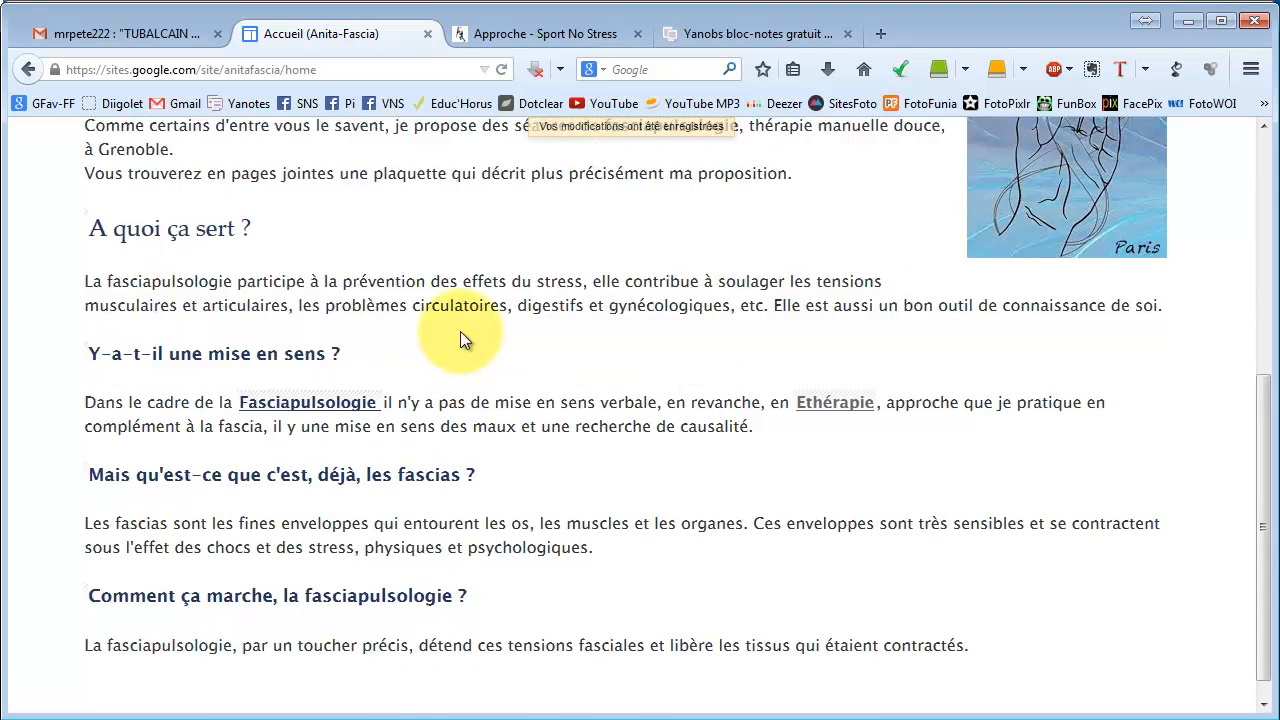
{"action": "scroll", "coordinate": [460, 331], "scroll_direction": "down", "scroll_amount": 5}
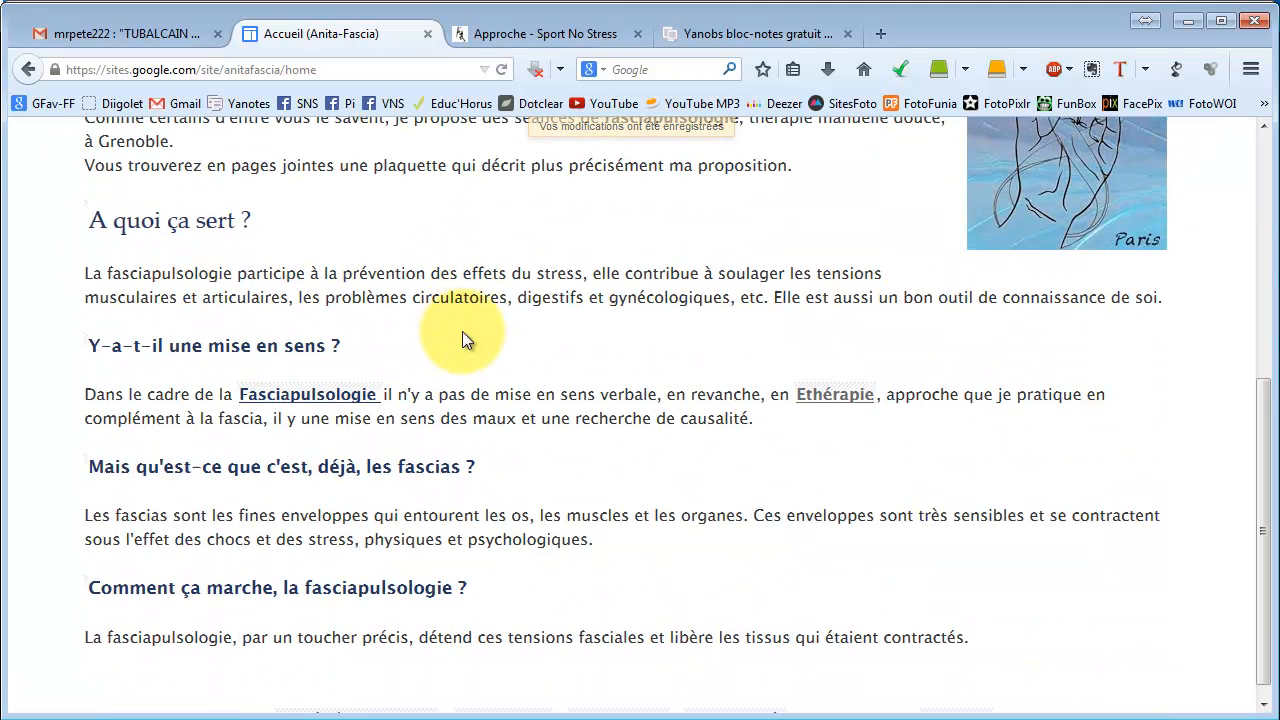
Test the Ethérapie and Fasciapulsologie links, returning to the Anita-Fascia tab after each.
{"action": "left_click", "coordinate": [822, 395]}
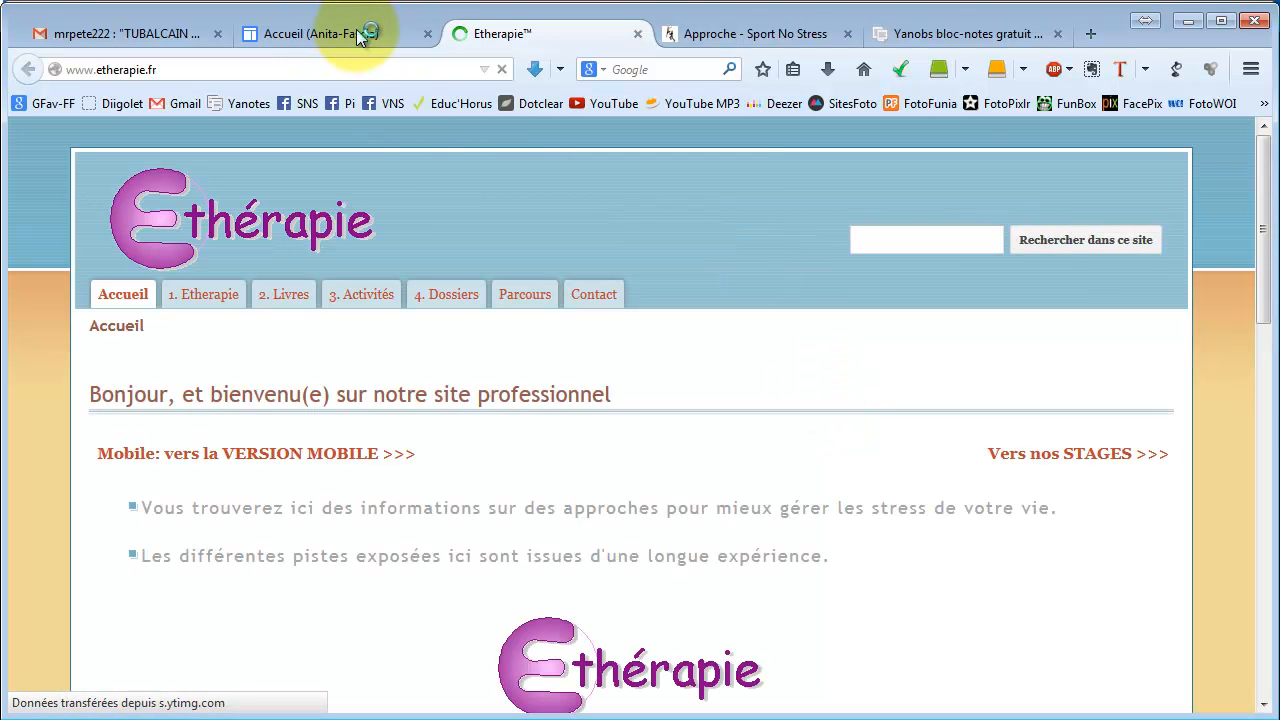
{"action": "left_click", "coordinate": [395, 33]}
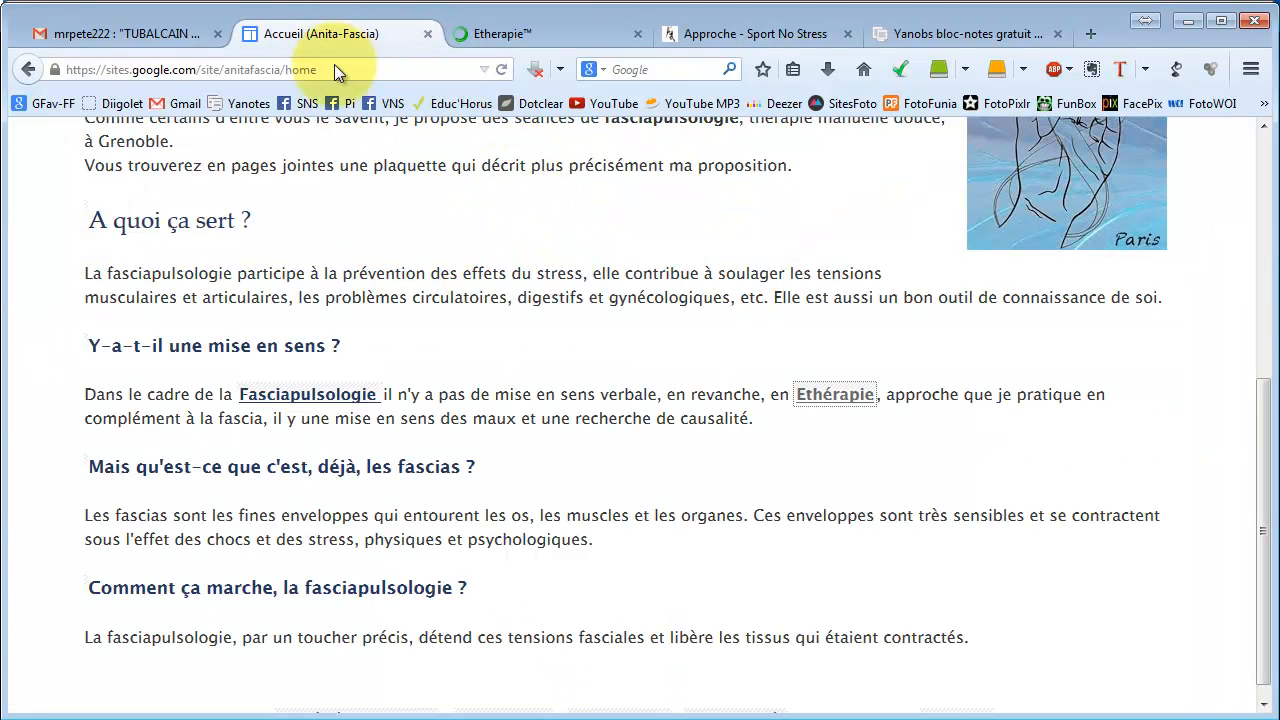
{"action": "left_click", "coordinate": [316, 394]}
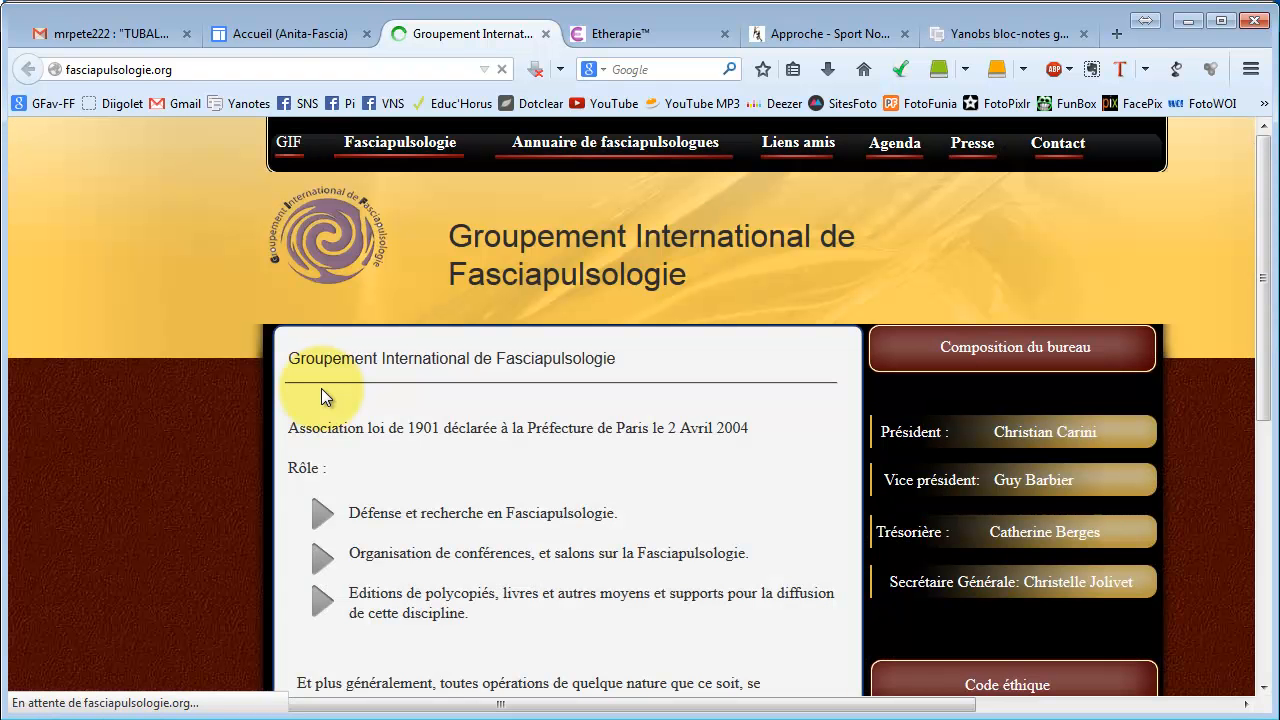
{"action": "left_click", "coordinate": [298, 29]}
{"action": "scroll", "coordinate": [416, 245], "scroll_direction": "up", "scroll_amount": 5}
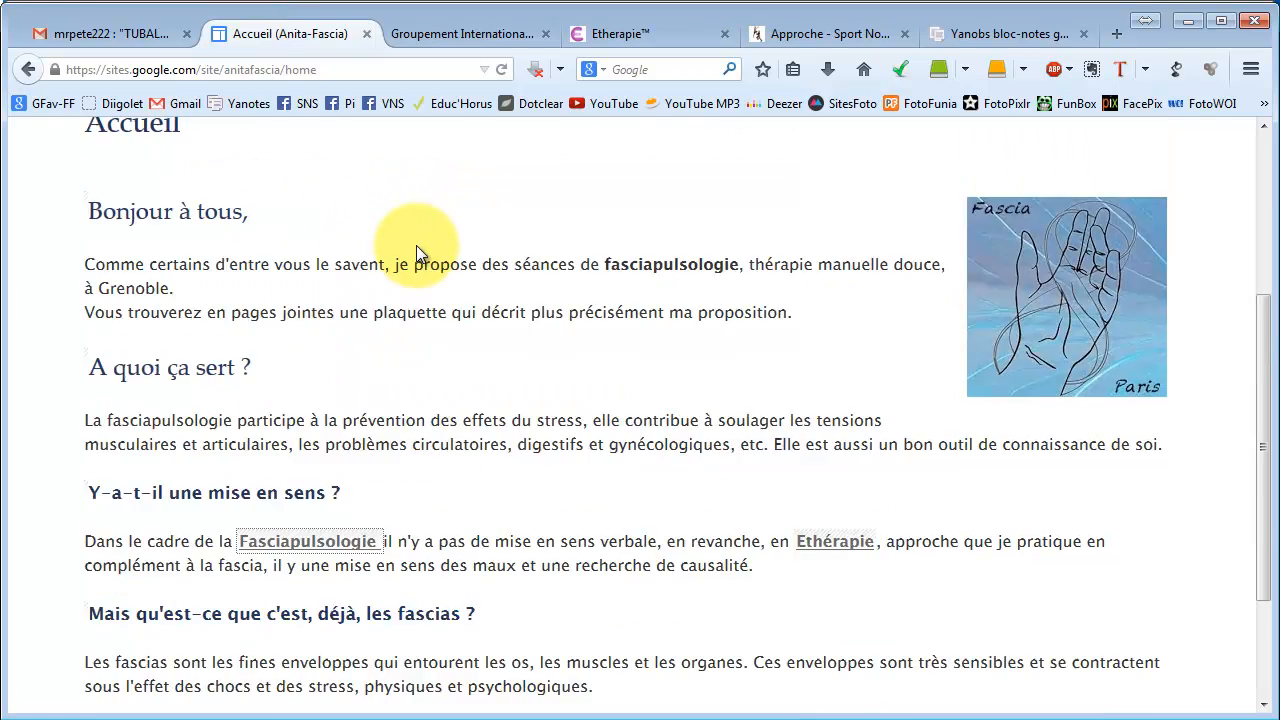
{"action": "scroll", "coordinate": [416, 254], "scroll_direction": "up", "scroll_amount": 1}
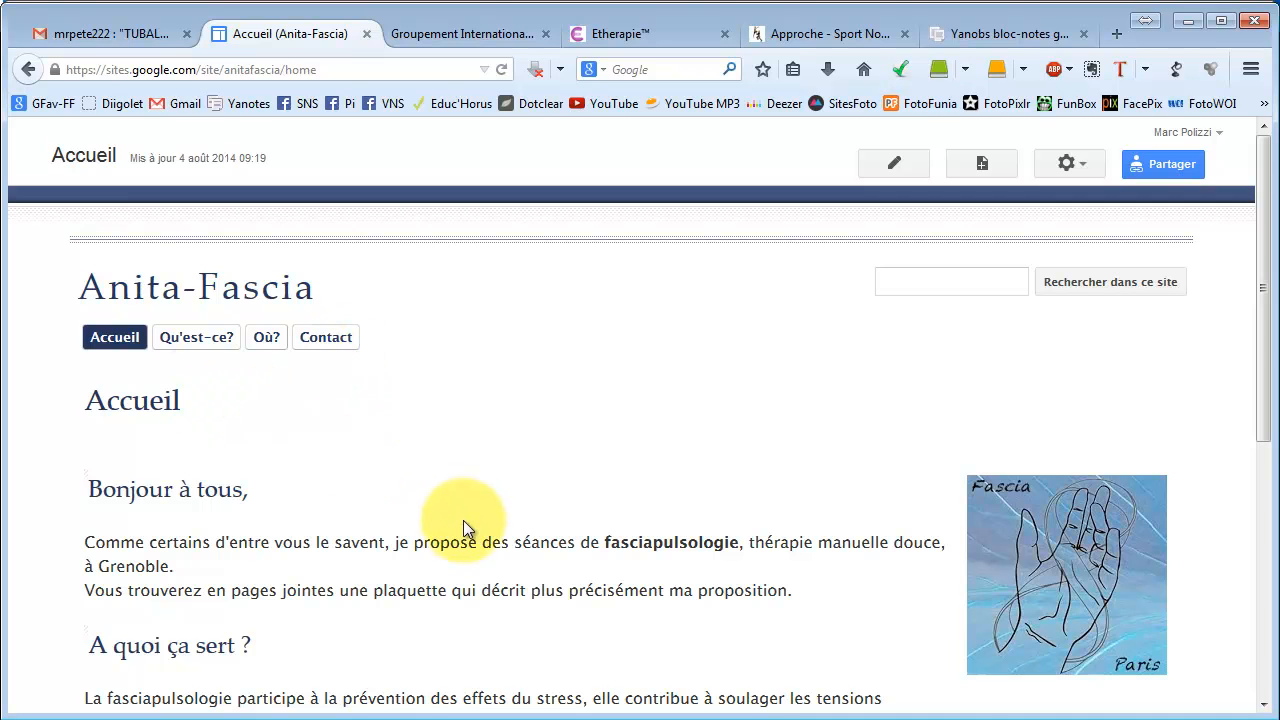
{"action": "scroll", "coordinate": [463, 520], "scroll_direction": "down", "scroll_amount": 10}
{"action": "scroll", "coordinate": [465, 515], "scroll_direction": "up", "scroll_amount": 8}
{"action": "scroll", "coordinate": [463, 512], "scroll_direction": "down", "scroll_amount": 5}
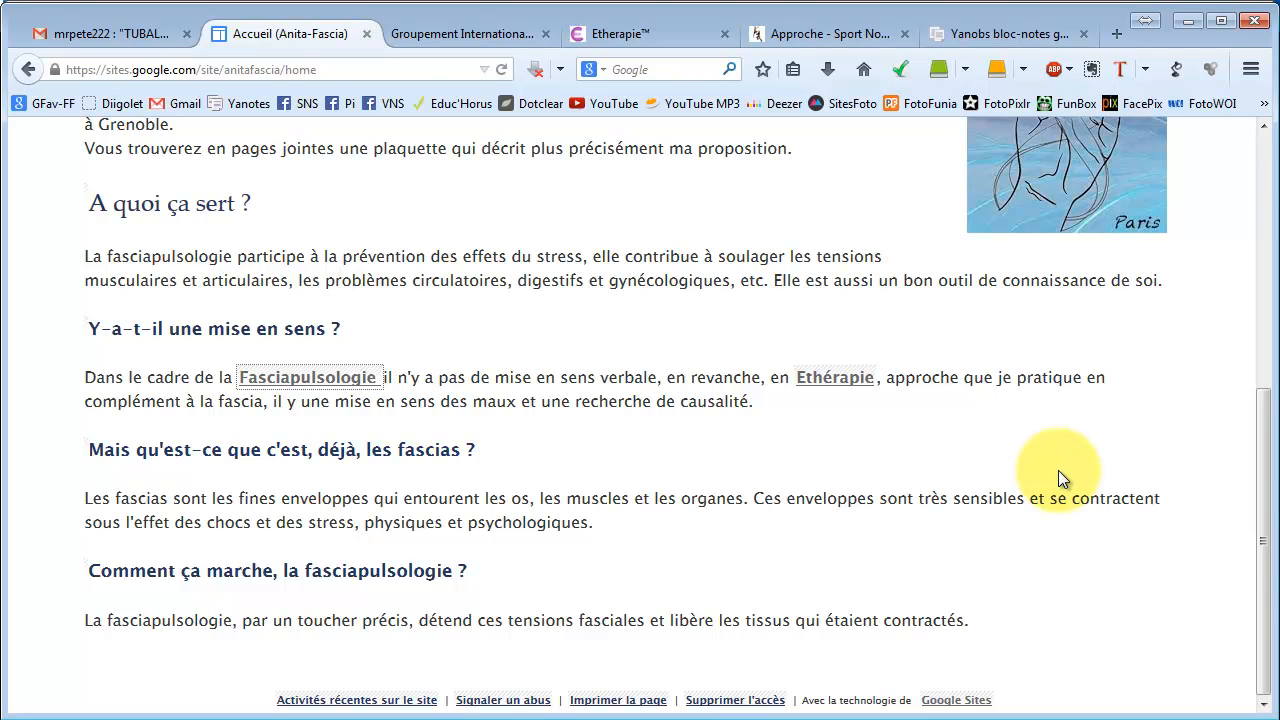
{"action": "scroll", "coordinate": [1058, 470], "scroll_direction": "up", "scroll_amount": 5}
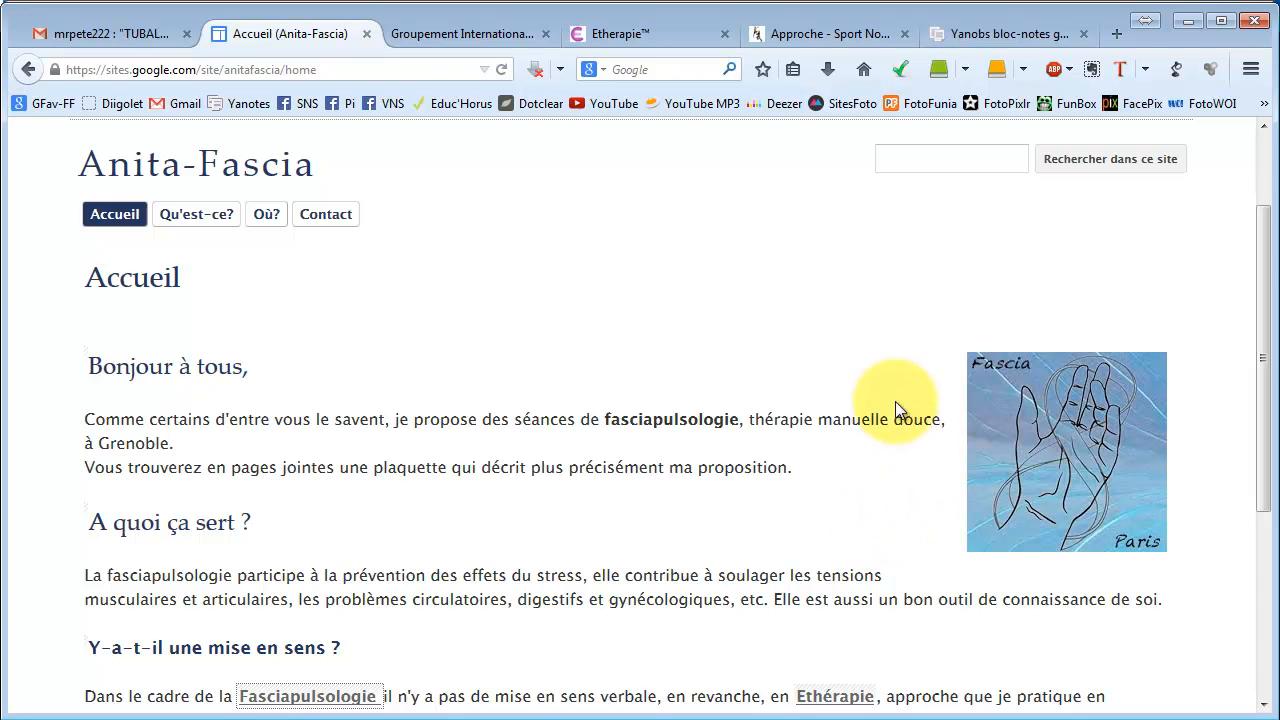
{"action": "left_click_drag", "start_coordinate": [1262, 354], "coordinate": [1264, 255]}
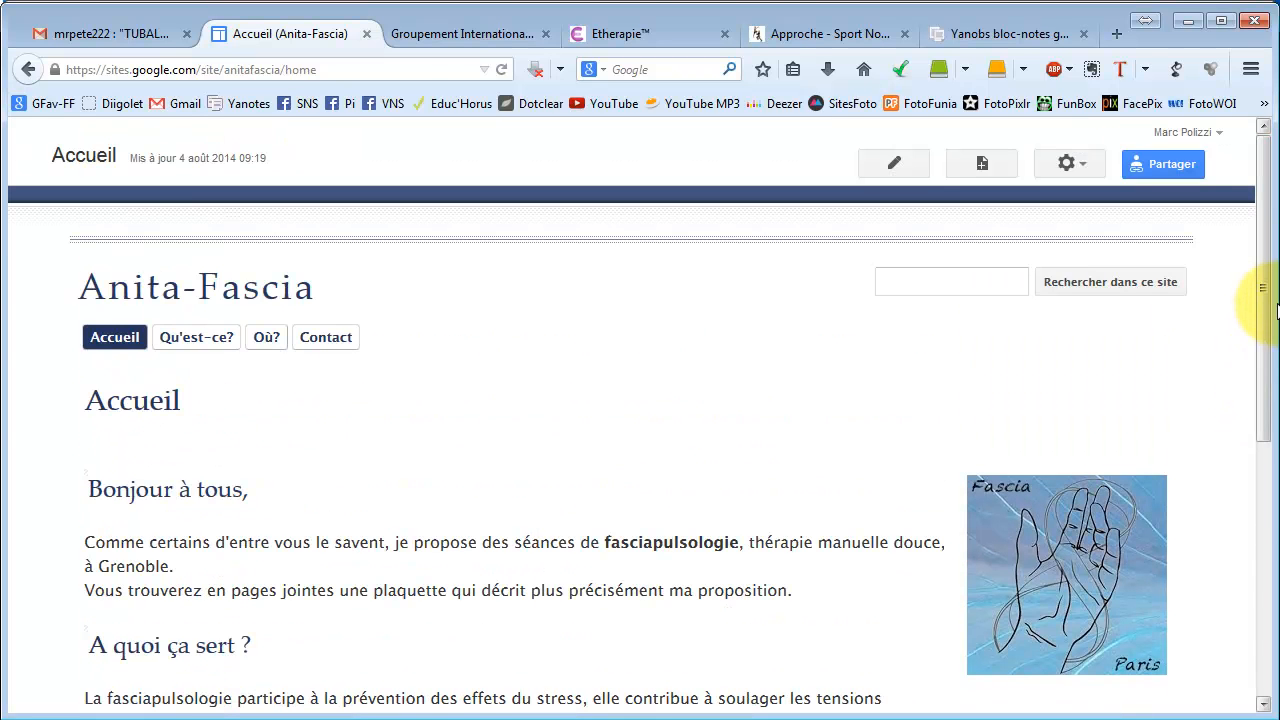
{"action": "mouse_move", "coordinate": [1264, 302]}
{"action": "left_mouse_down"}
{"action": "mouse_move", "coordinate": [1262, 500]}
{"action": "mouse_move", "coordinate": [1265, 327]}
{"action": "left_mouse_up"}
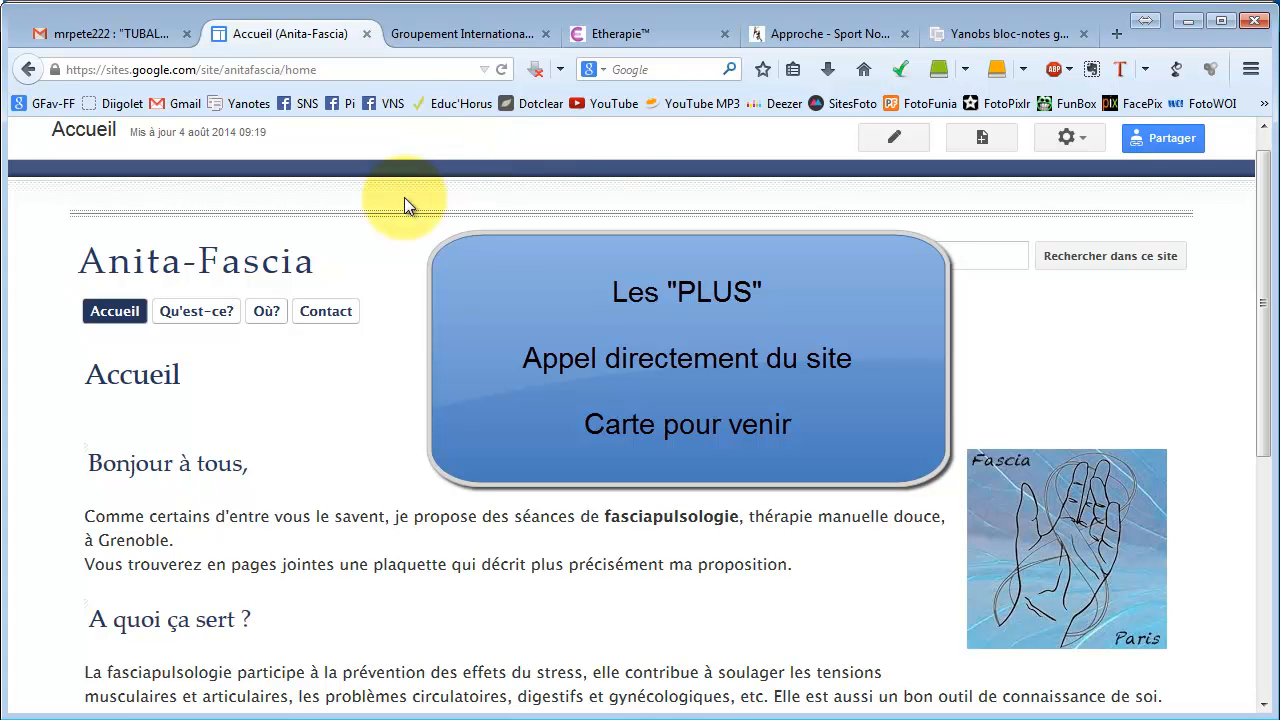
{"action": "left_click", "coordinate": [337, 314]}
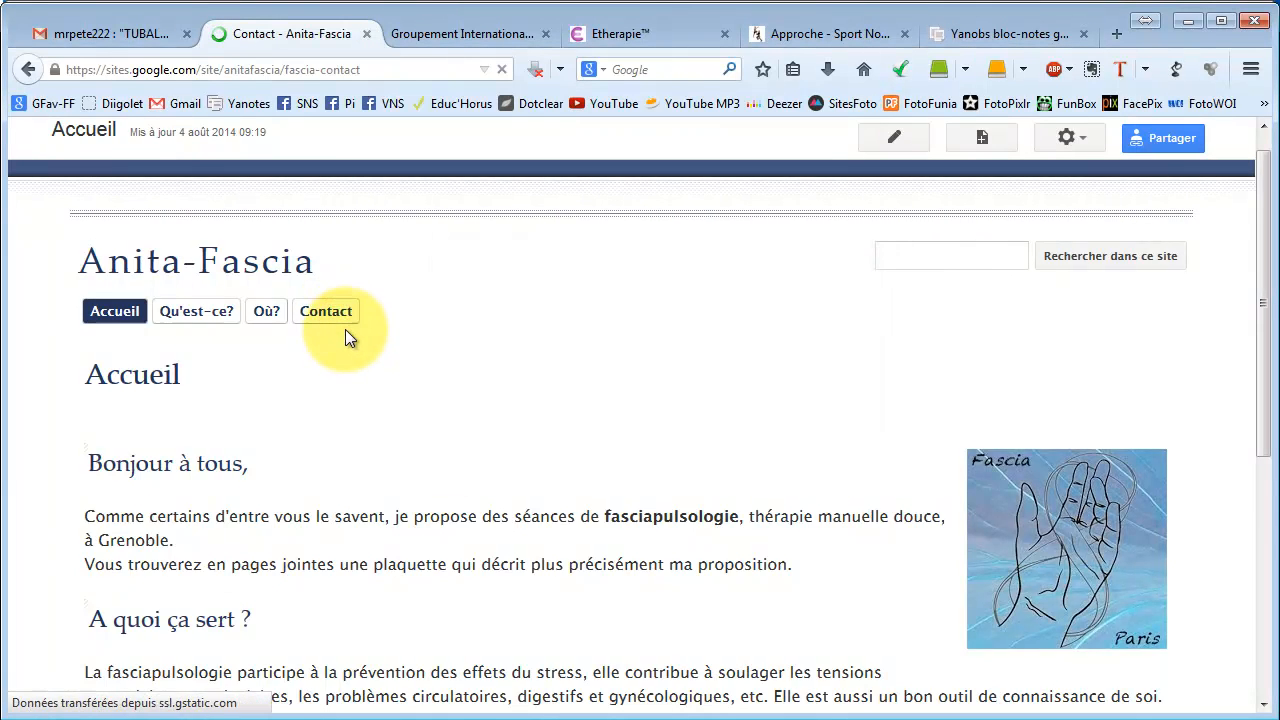
{"action": "scroll", "coordinate": [527, 339], "scroll_direction": "down", "scroll_amount": 2}
{"action": "scroll", "coordinate": [527, 339], "scroll_direction": "down", "scroll_amount": 2}
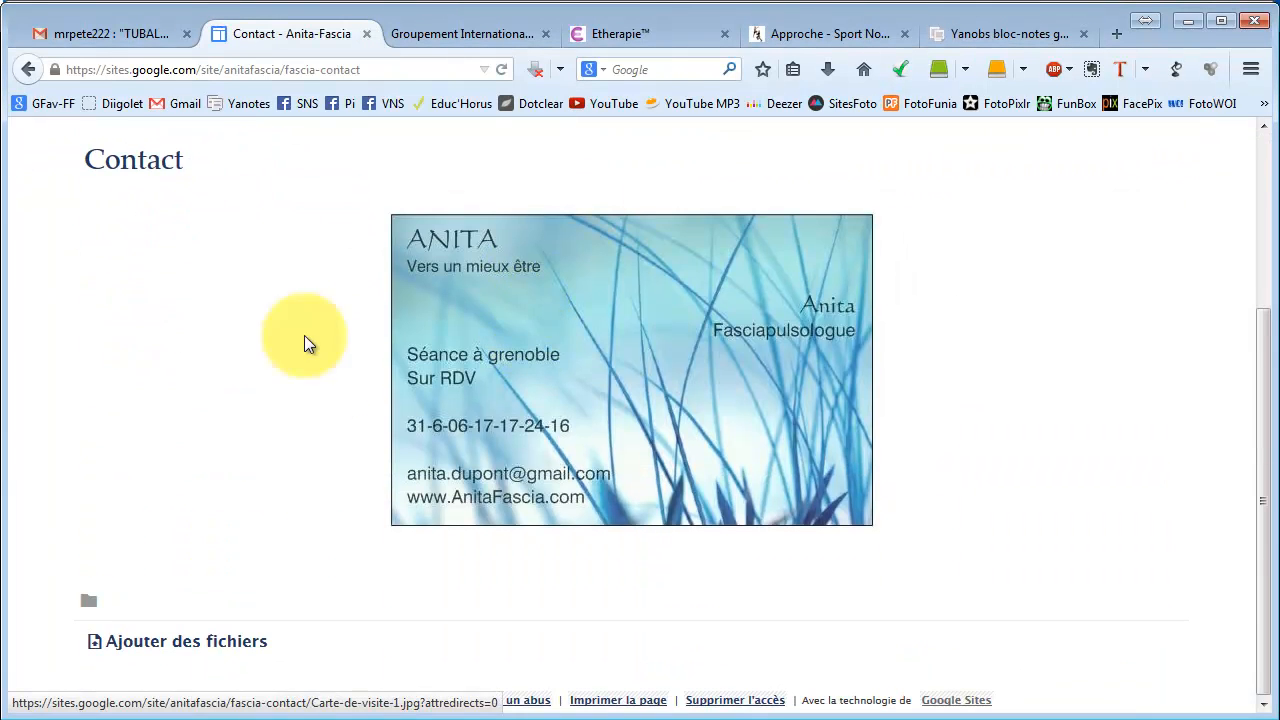
{"action": "scroll", "coordinate": [300, 424], "scroll_direction": "up", "scroll_amount": 4}
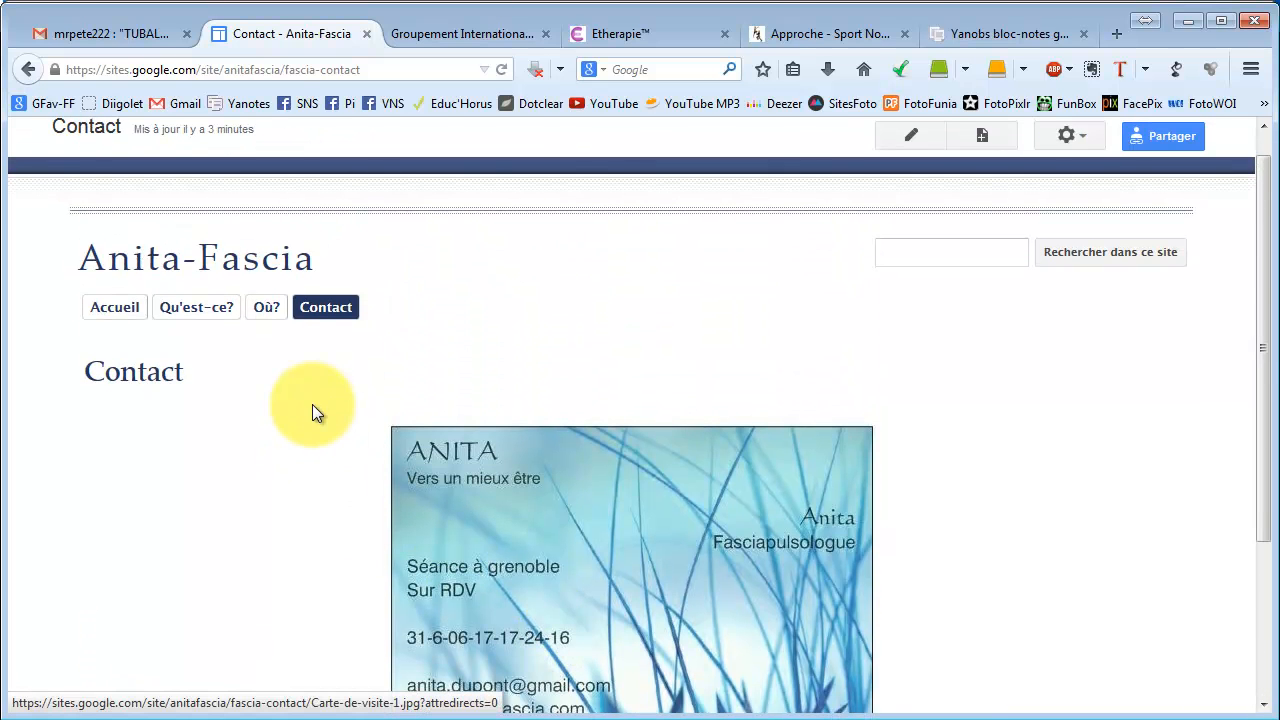
{"action": "scroll", "coordinate": [317, 406], "scroll_direction": "down", "scroll_amount": 4}
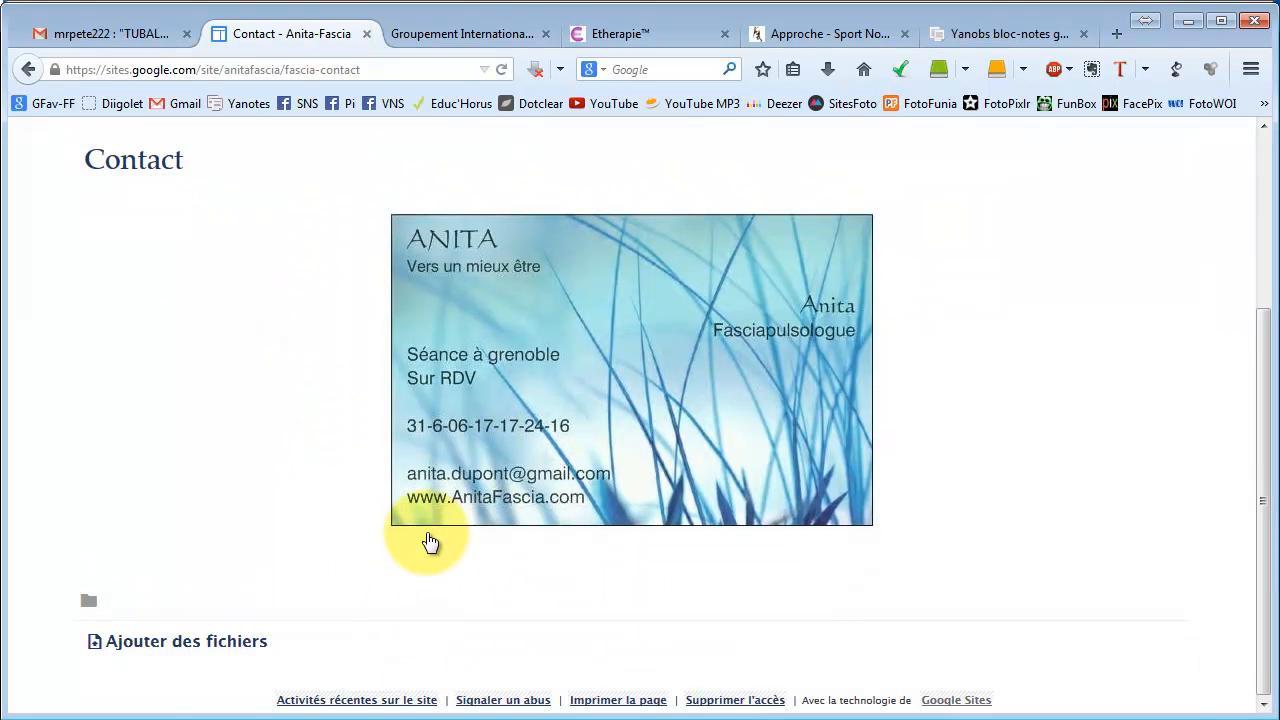
{"action": "scroll", "coordinate": [433, 316], "scroll_direction": "up", "scroll_amount": 2}
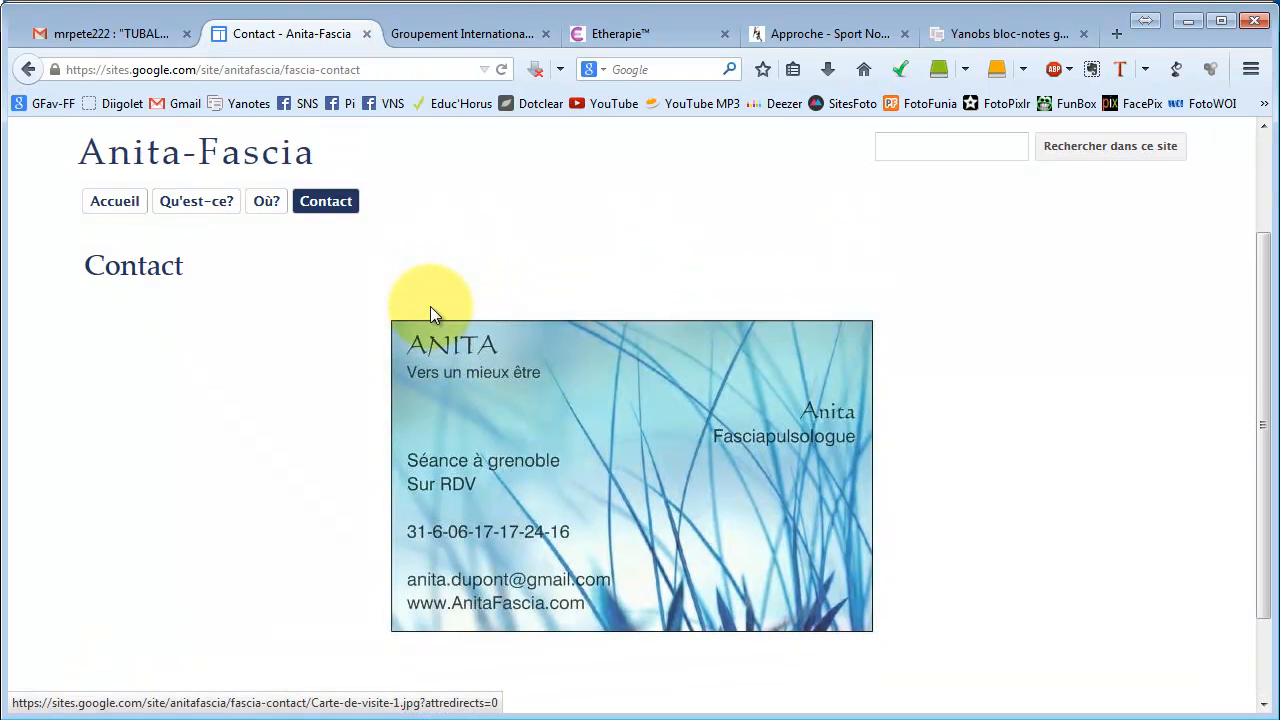
{"action": "scroll", "coordinate": [520, 305], "scroll_direction": "up", "scroll_amount": 3}
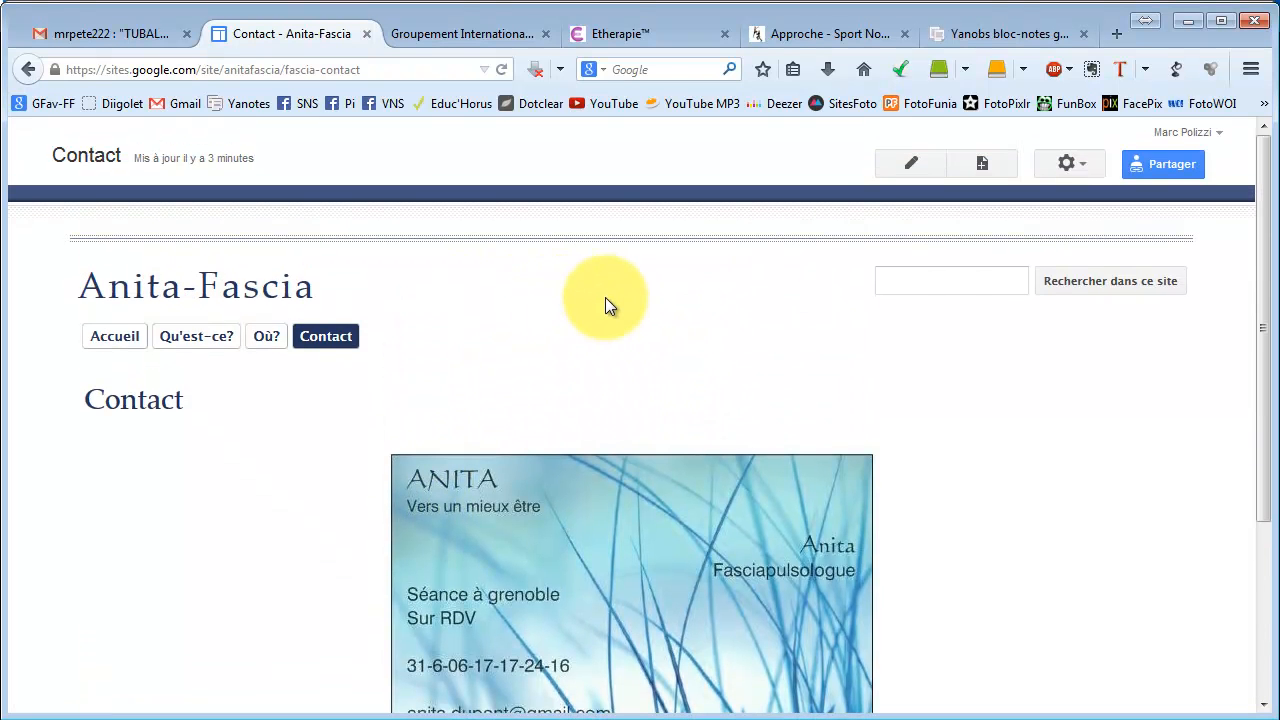
{"action": "left_click", "coordinate": [912, 165]}
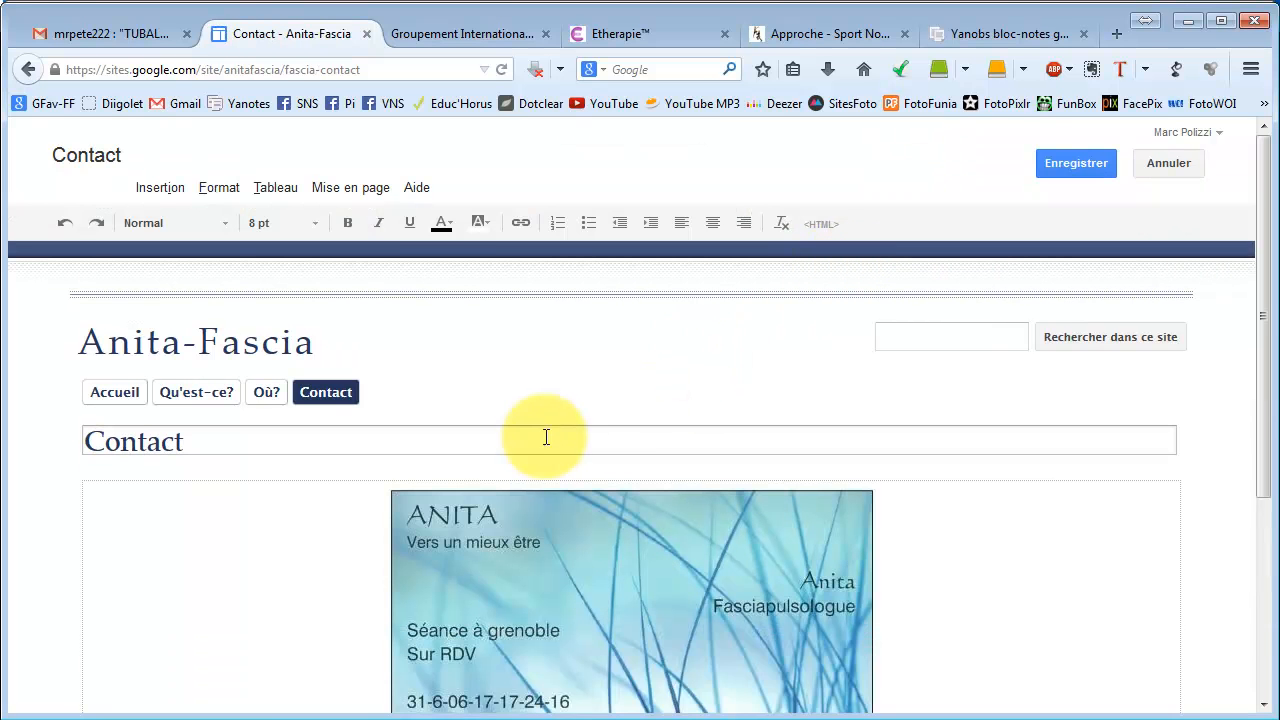
{"action": "scroll", "coordinate": [600, 443], "scroll_direction": "down", "scroll_amount": 3}
{"action": "left_click", "coordinate": [482, 528]}
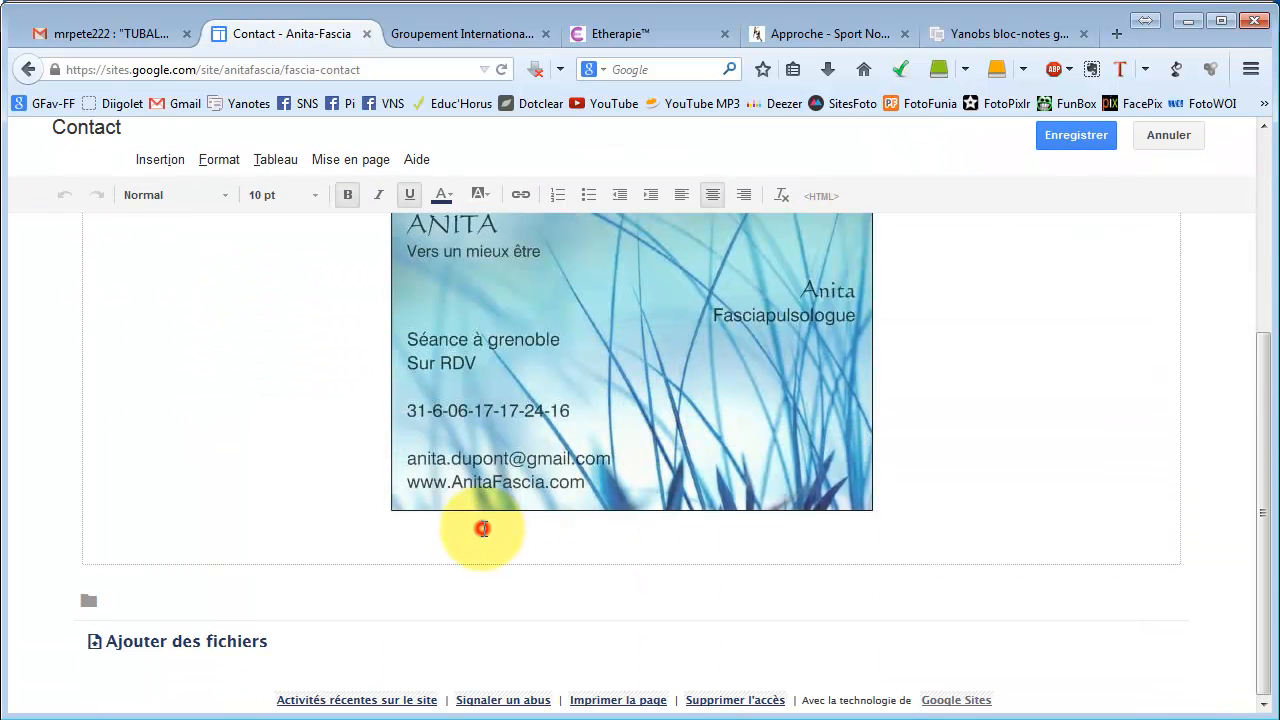
{"action": "left_click", "coordinate": [945, 472]}
{"action": "left_click", "coordinate": [648, 533]}
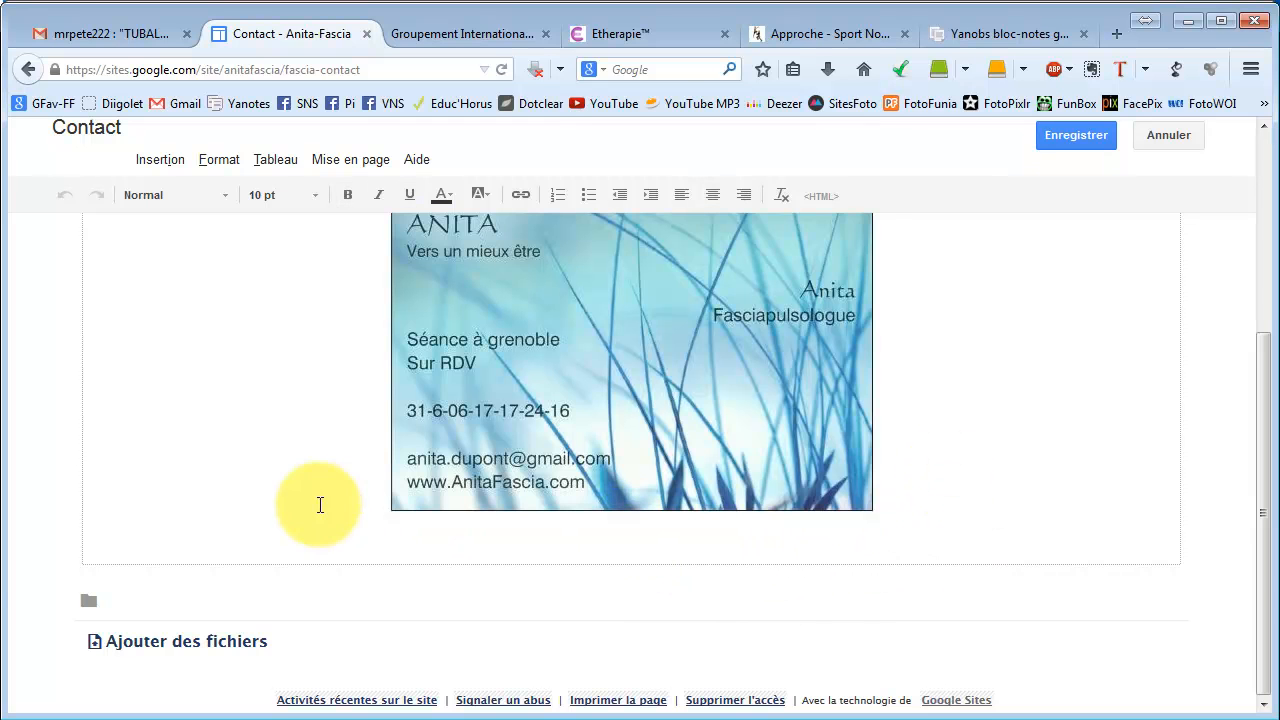
{"action": "type", "text": "i"}
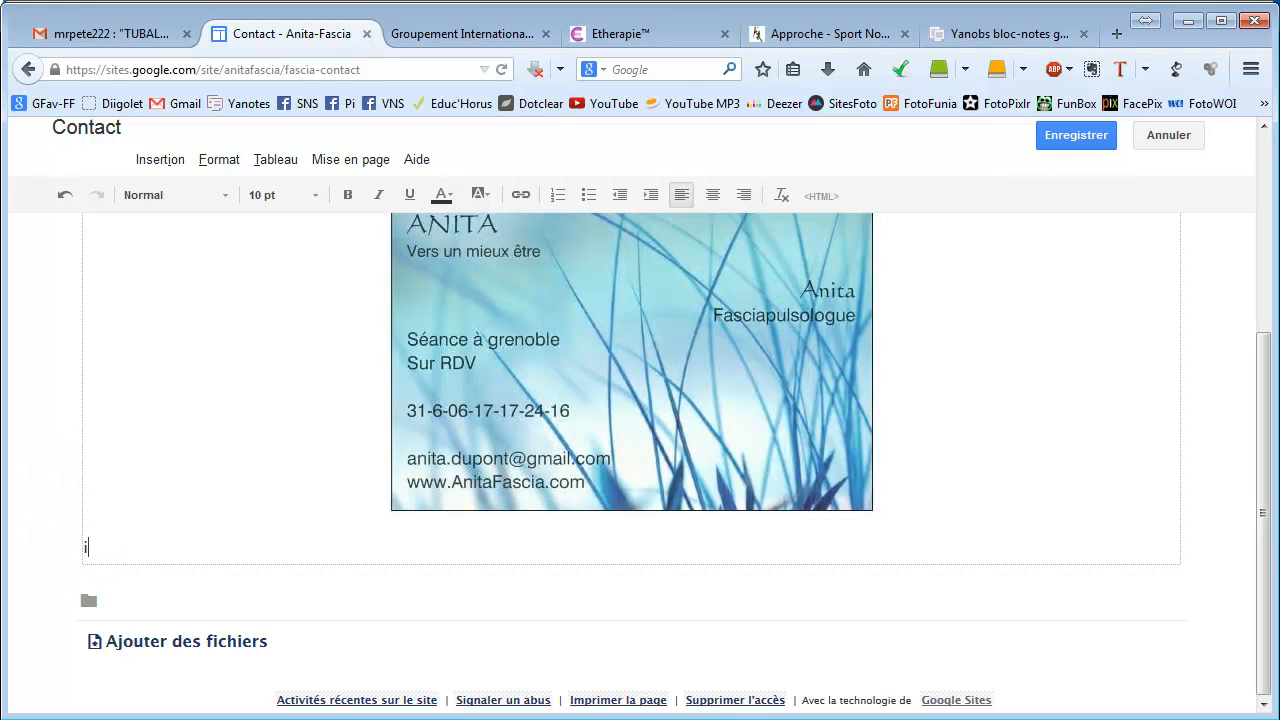
{"action": "type", "text": "ciappel tlé"}
{"action": "key", "text": "BackSpace"}
{"action": "key", "text": "BackSpace"}
{"action": "type", "text": "élé"}
{"action": "key", "text": "shift+End"}
{"action": "key", "text": "Delete"}
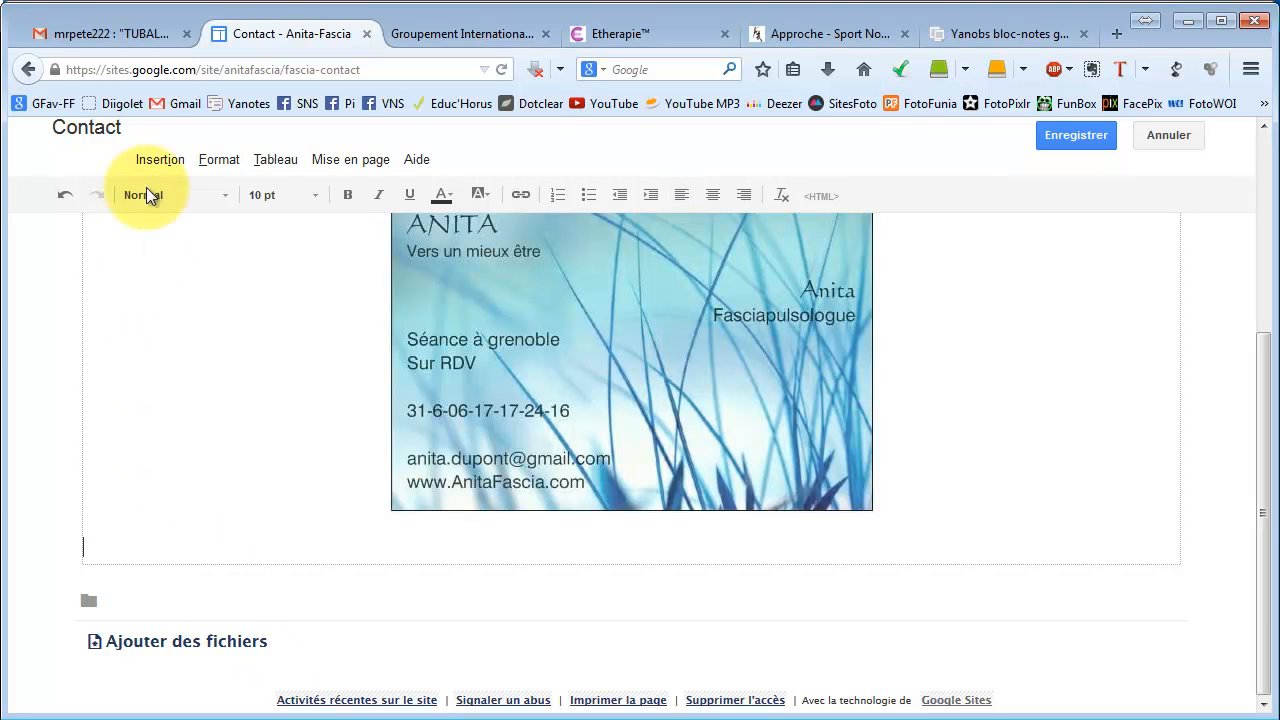
Browse the full gadget gallery from the Insertion menu, then close it.
{"action": "left_click", "coordinate": [156, 163]}
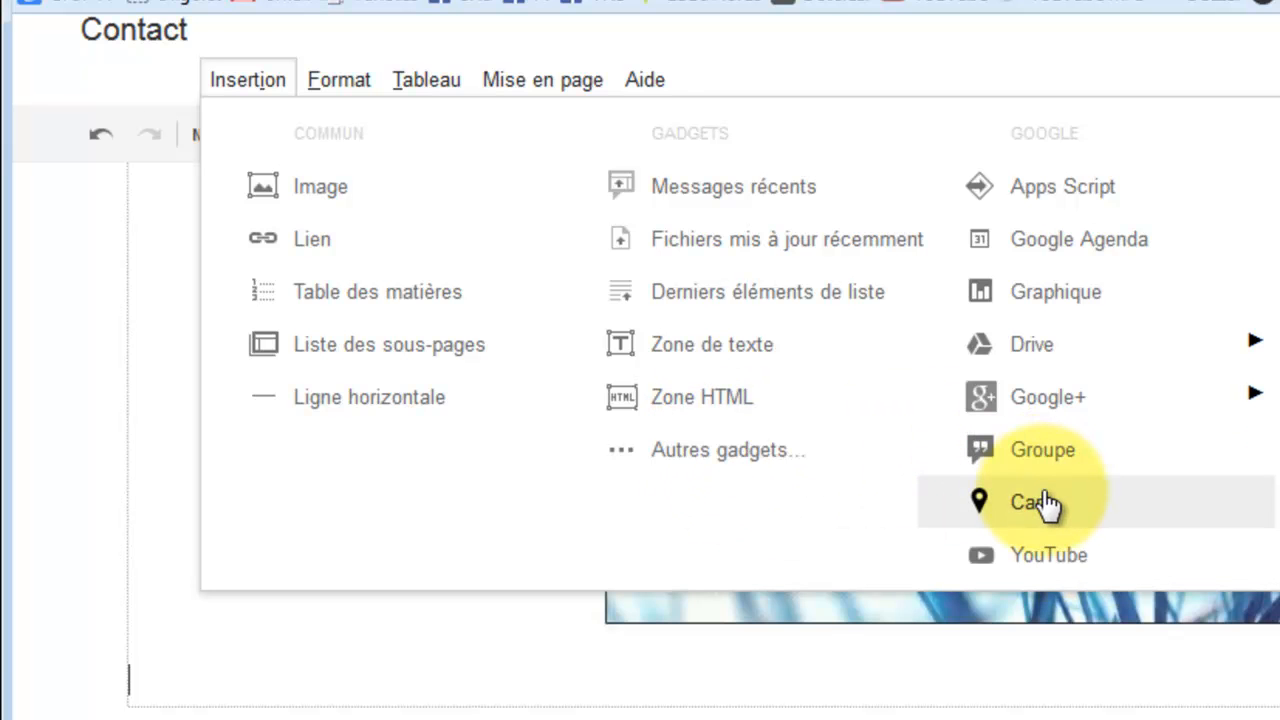
{"action": "left_click", "coordinate": [752, 456]}
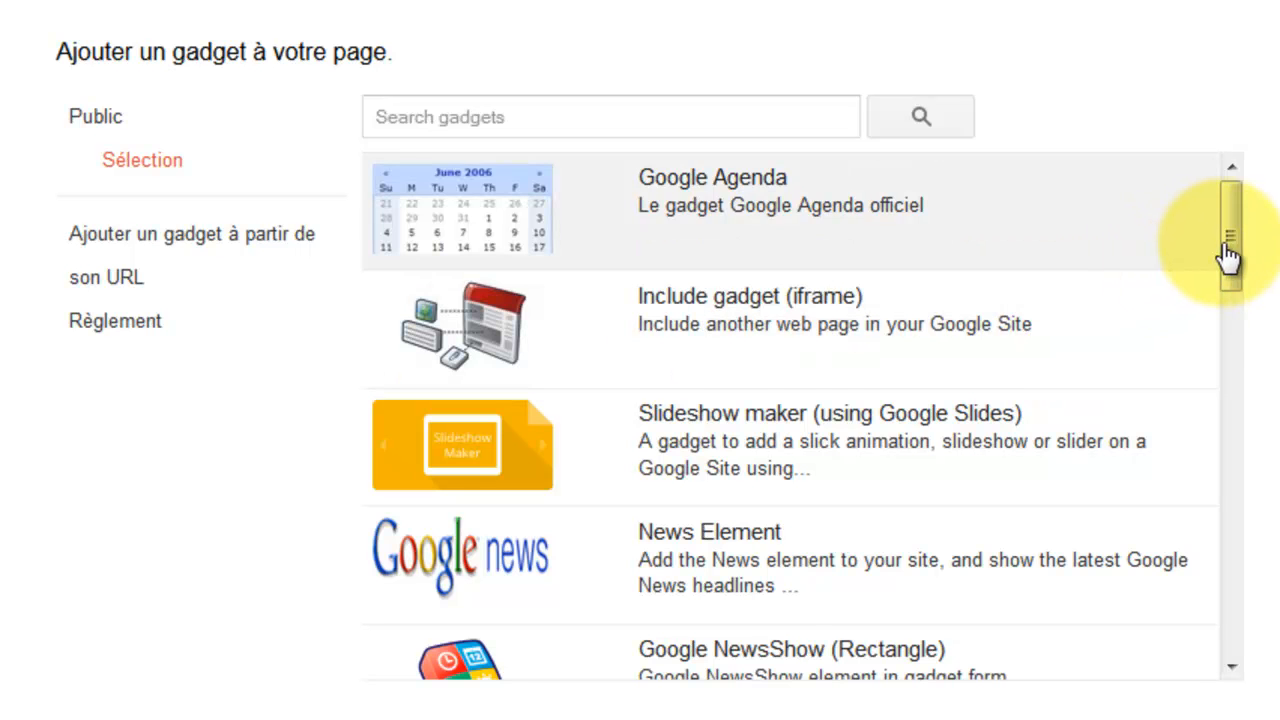
{"action": "left_click_drag", "start_coordinate": [1235, 249], "coordinate": [1257, 506]}
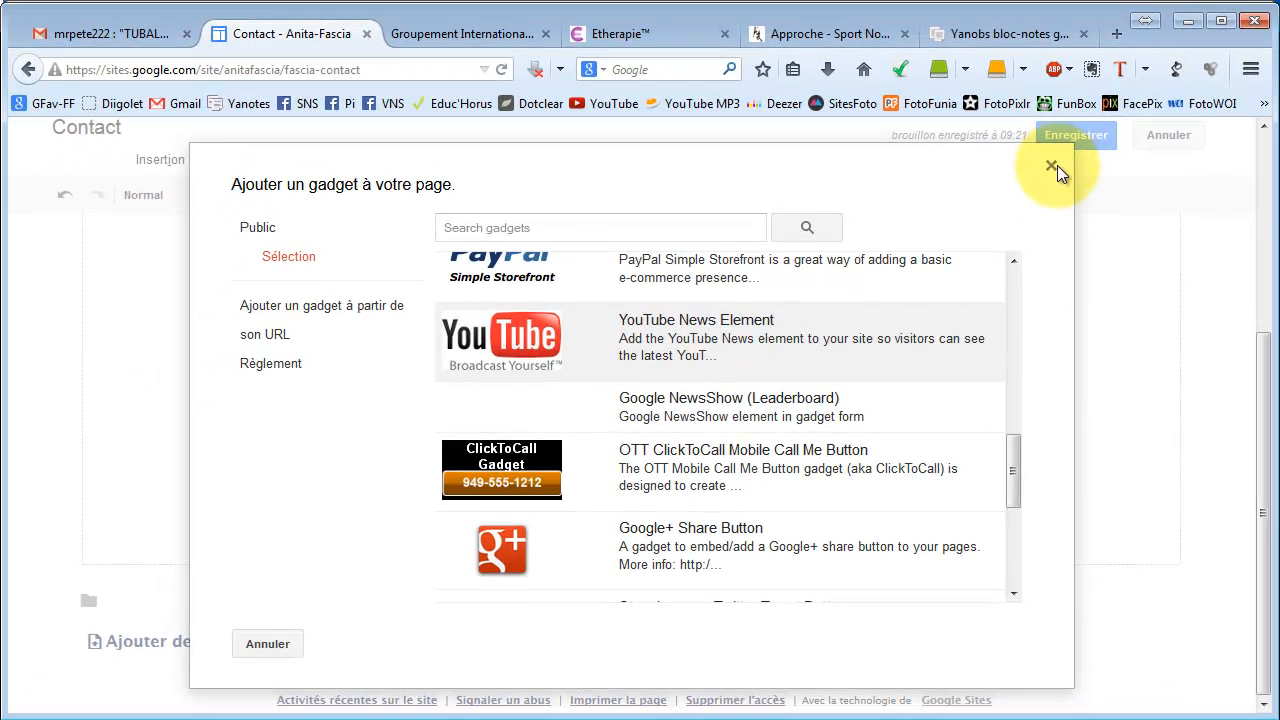
{"action": "left_click", "coordinate": [1051, 166]}
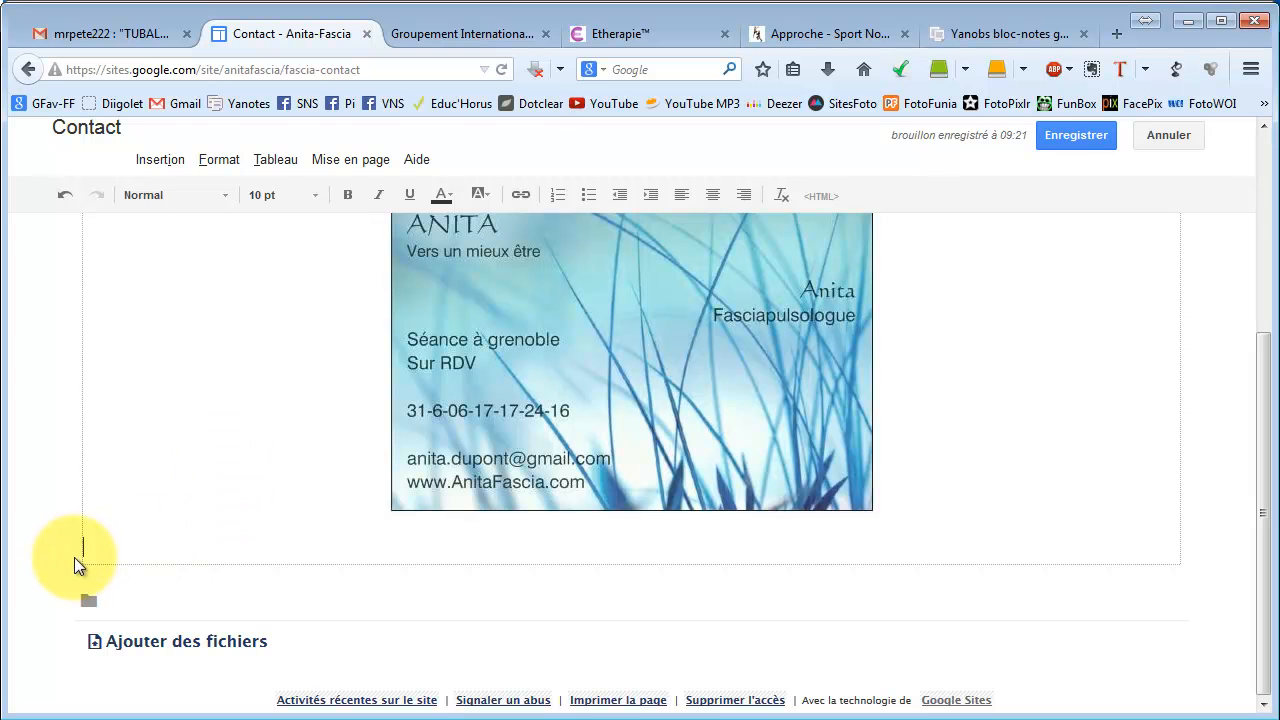
Reopen the gadget gallery and select the OTT ClickToCall Mobile Call Me Button.
{"action": "left_click", "coordinate": [150, 160]}
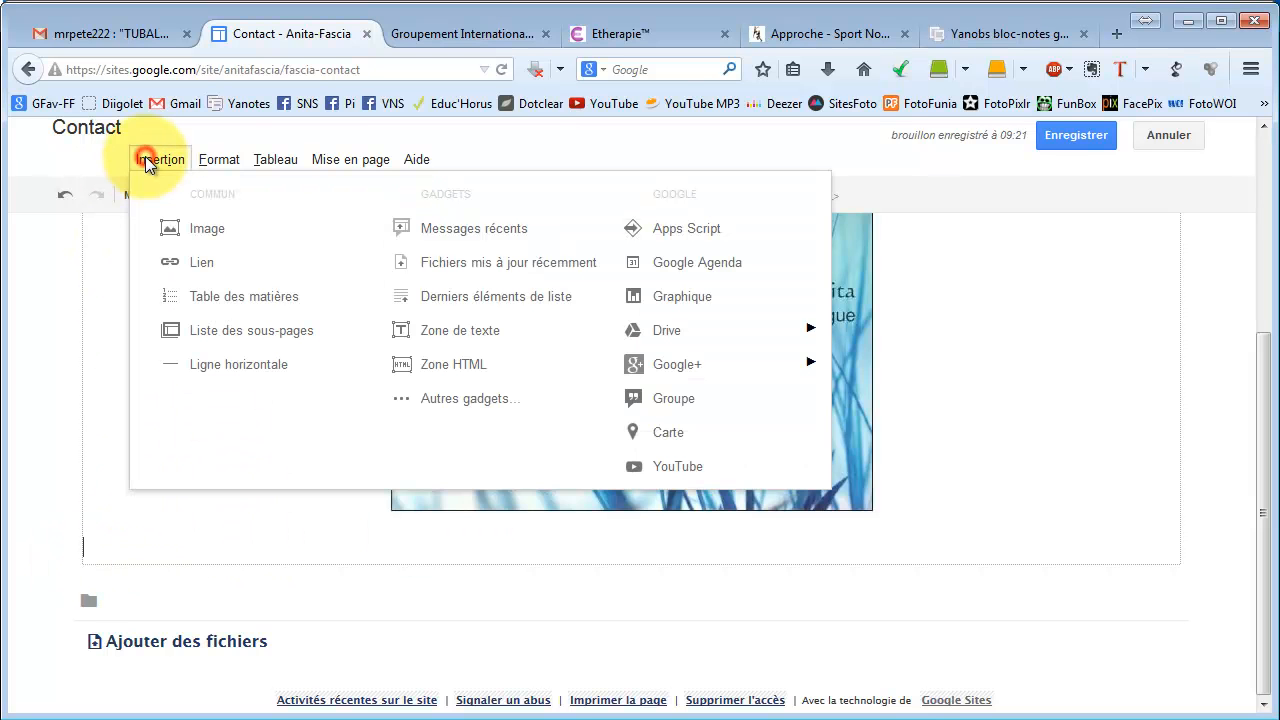
{"action": "left_click", "coordinate": [455, 396]}
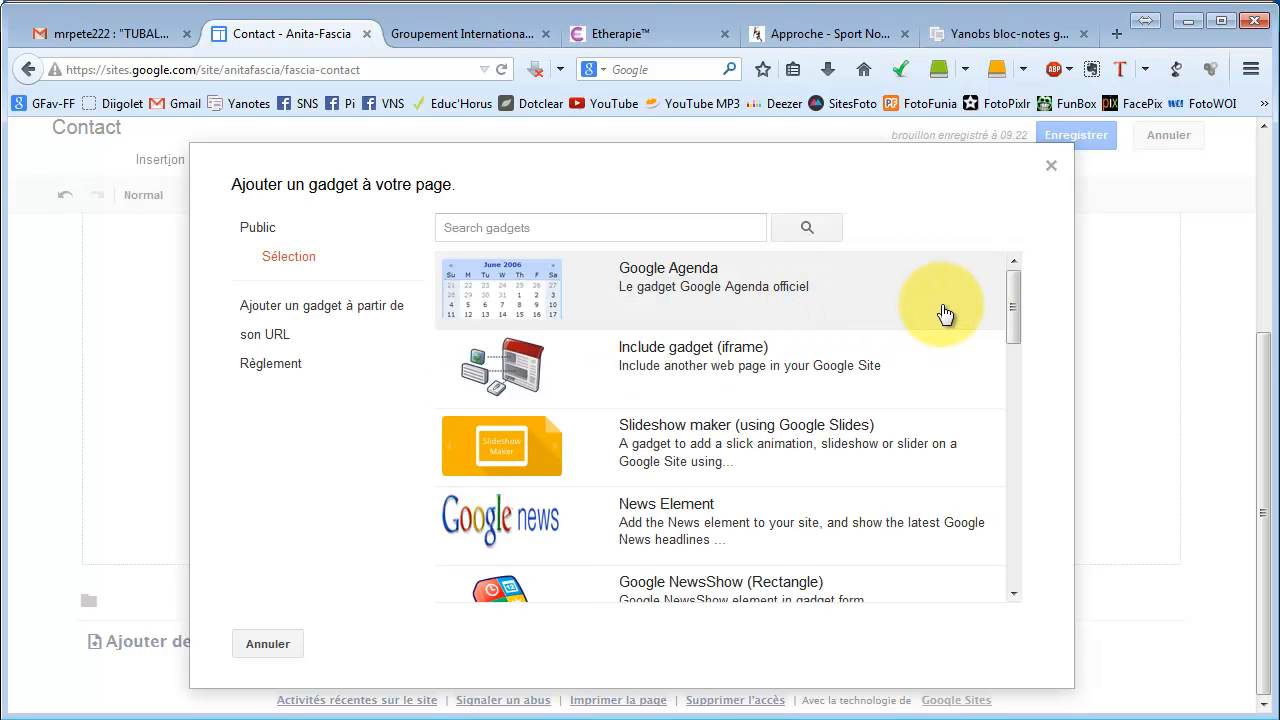
{"action": "left_click_drag", "start_coordinate": [1010, 308], "coordinate": [1029, 468]}
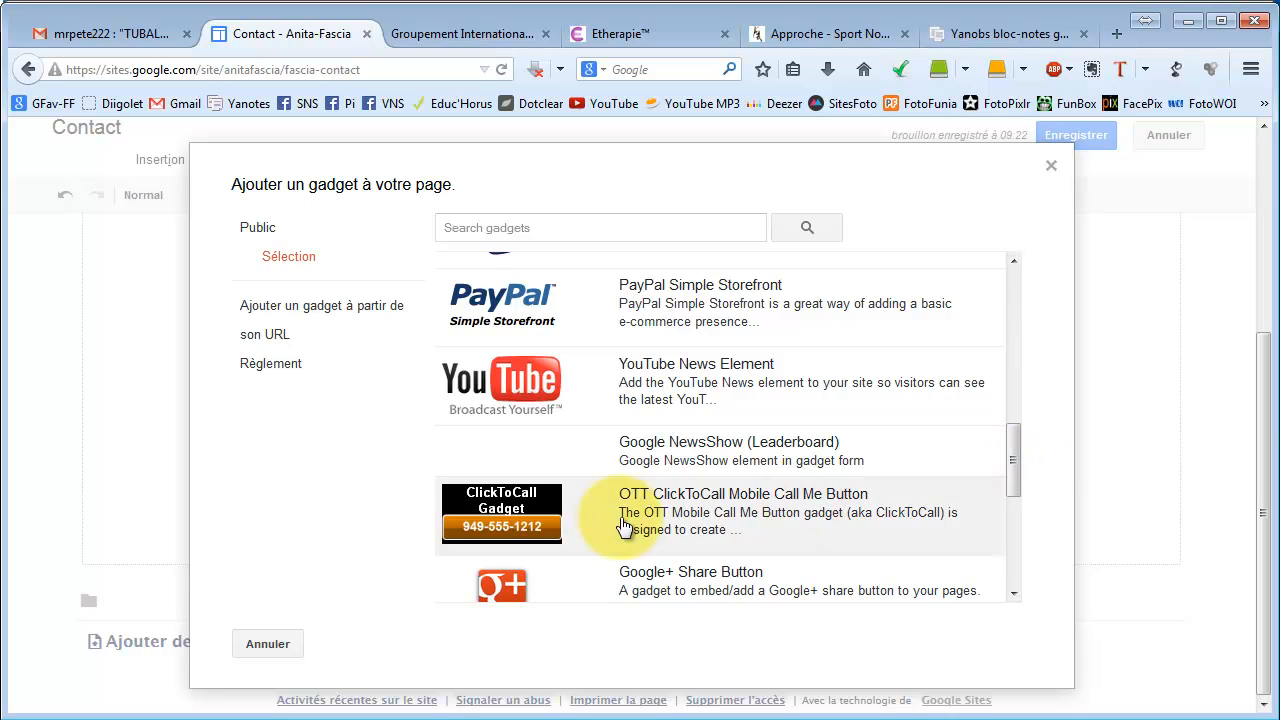
{"action": "left_click", "coordinate": [527, 512]}
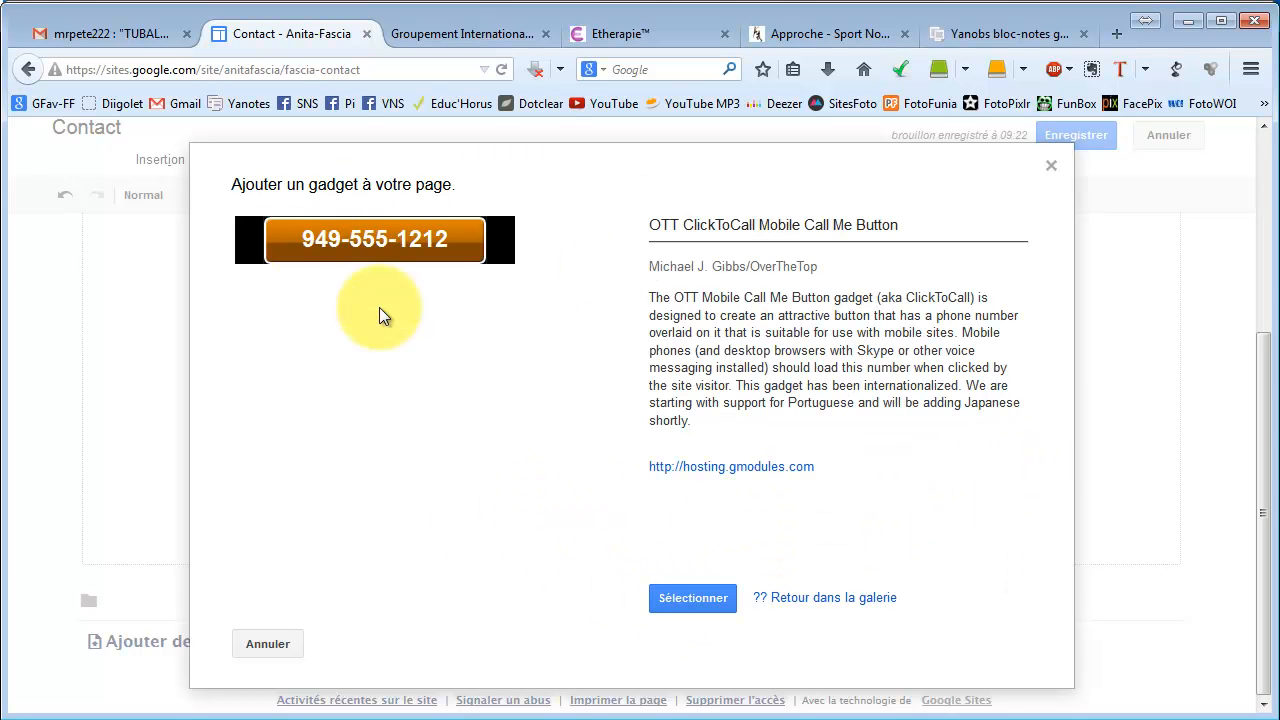
{"action": "left_click", "coordinate": [698, 605]}
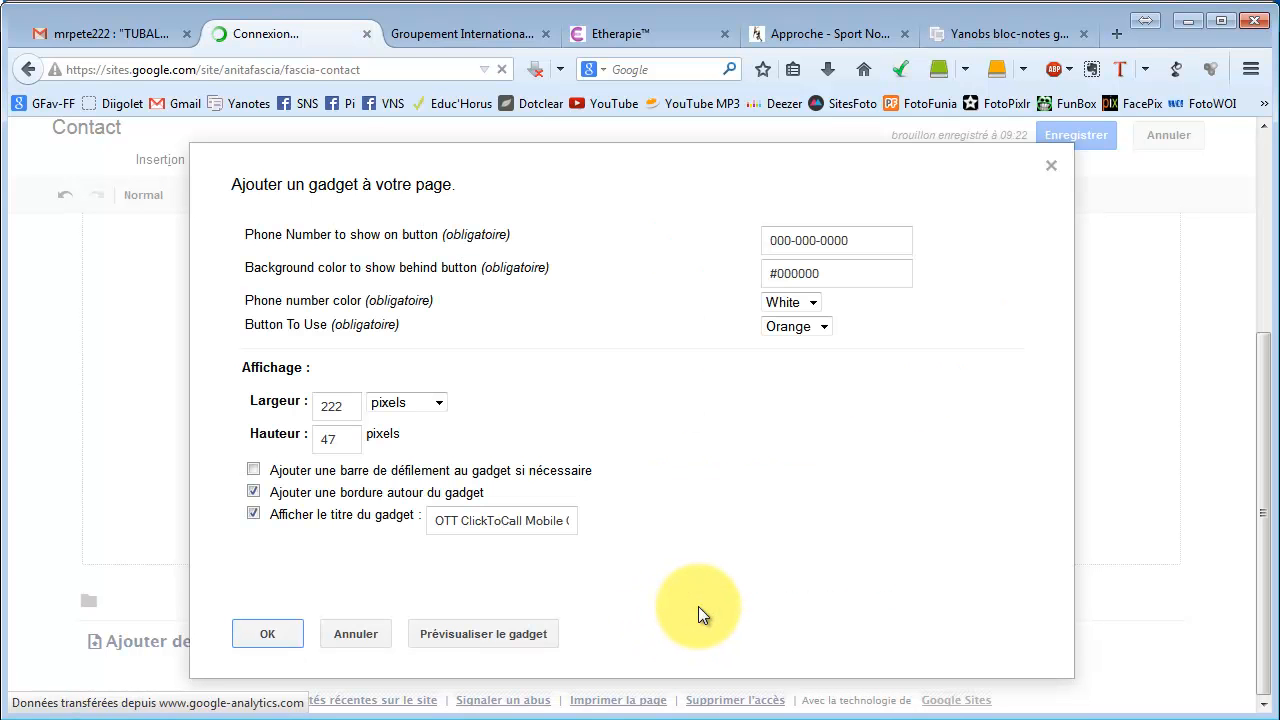
Replace the placeholder with the practice's phone number and insert the gadget.
{"action": "left_click", "coordinate": [850, 240]}
{"action": "left_click_drag", "start_coordinate": [850, 240], "coordinate": [686, 243]}
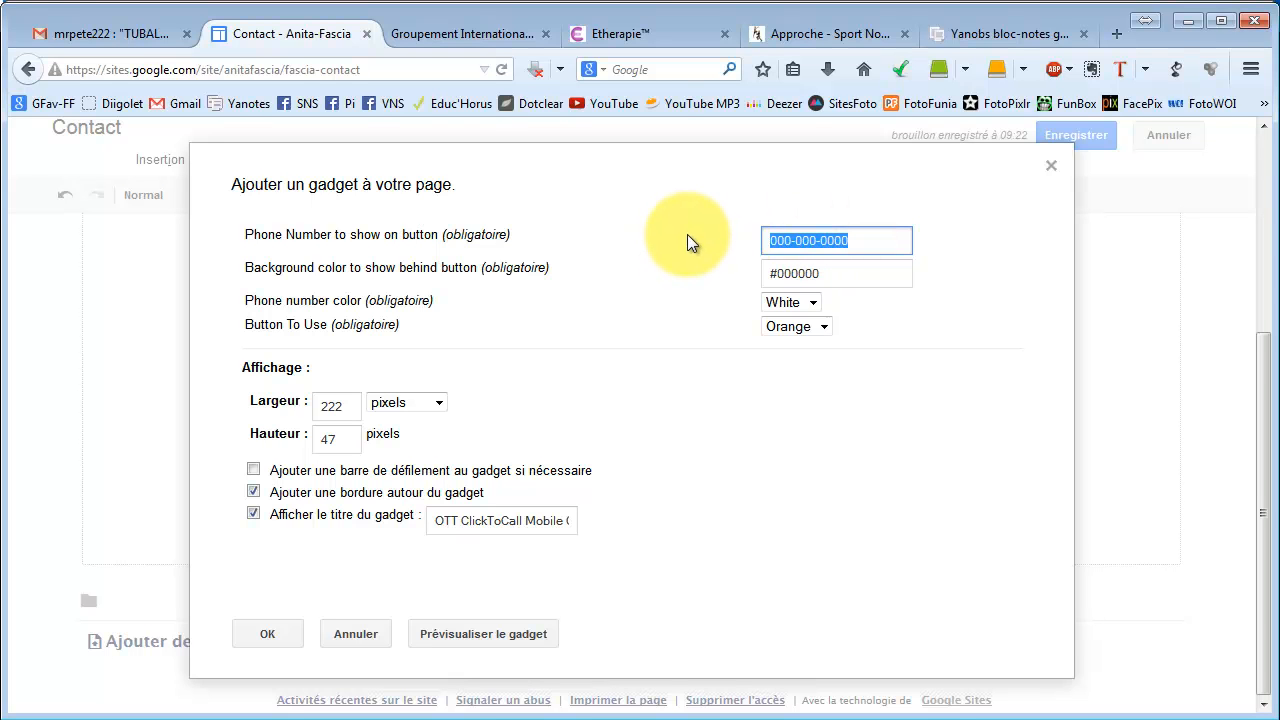
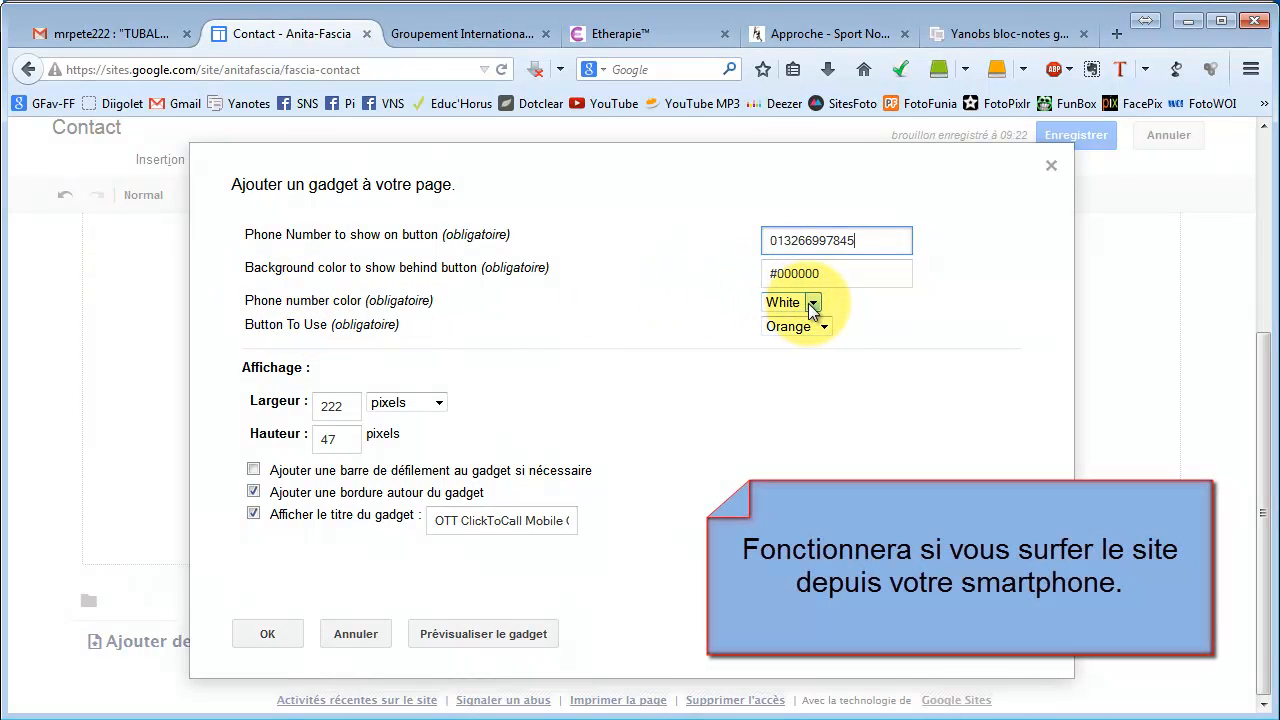
{"action": "left_click", "coordinate": [318, 440]}
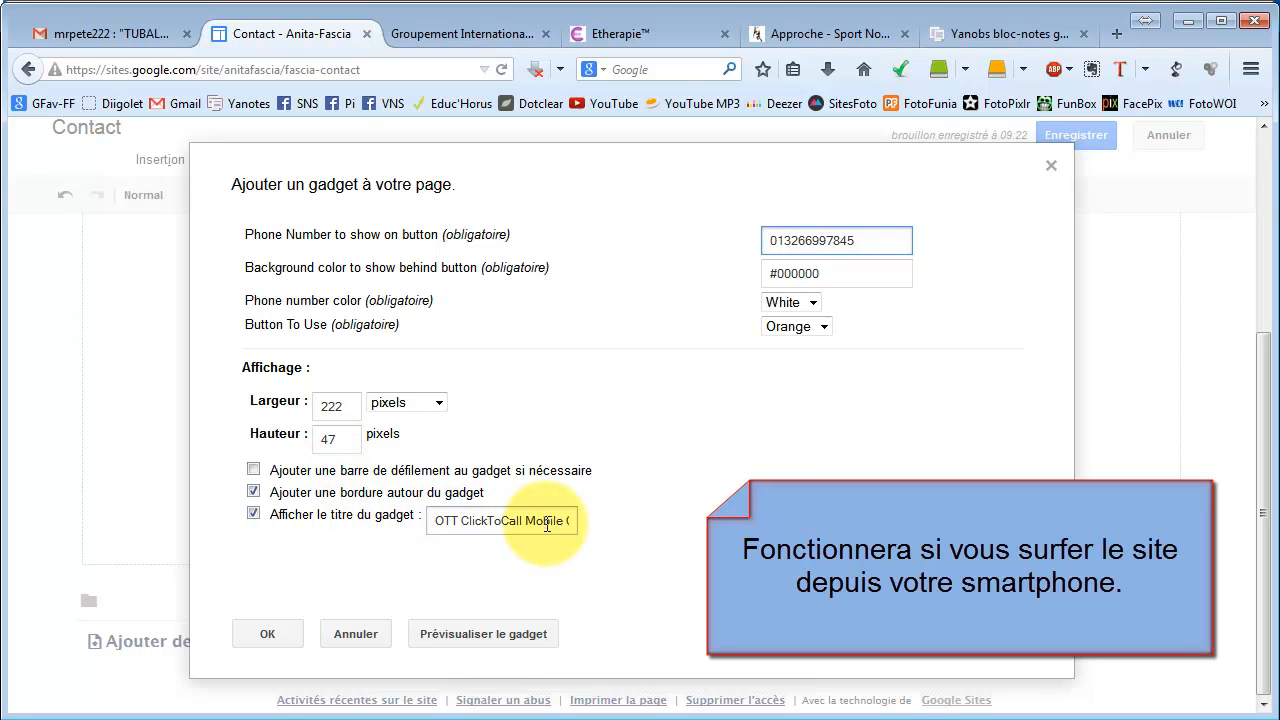
{"action": "left_click", "coordinate": [267, 636]}
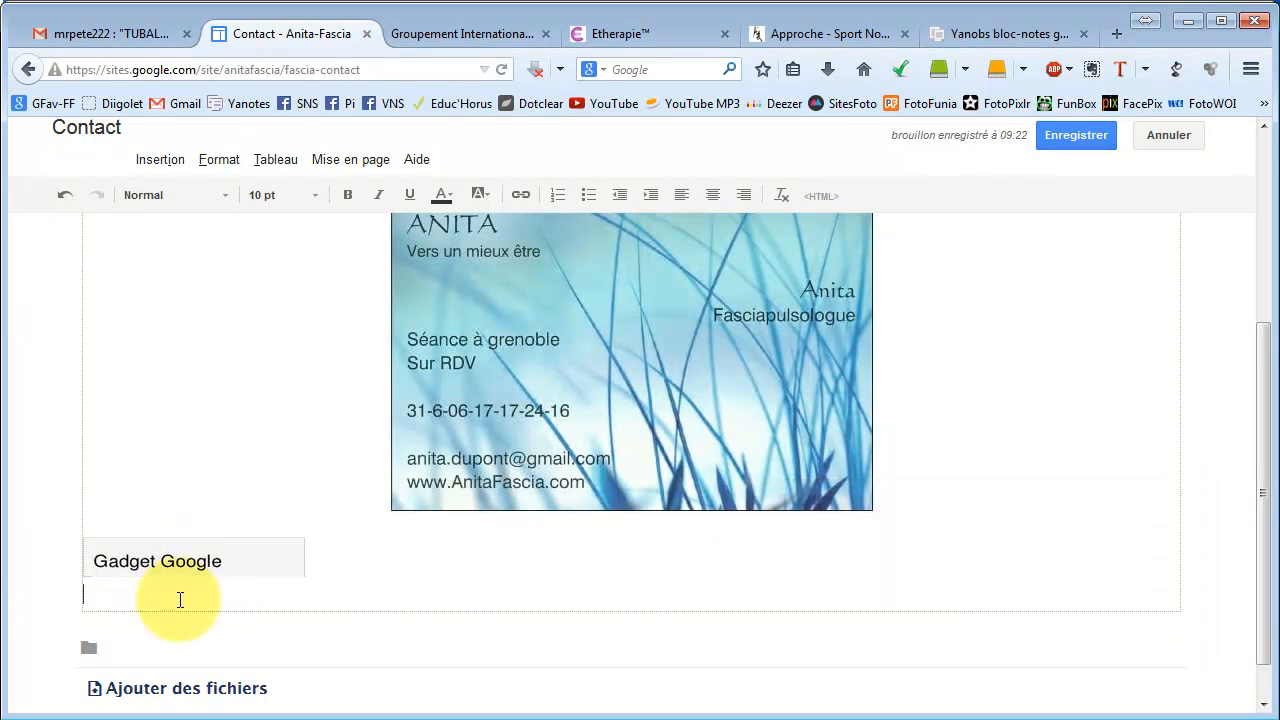
Centre the gadget under the business card and save the Contact page.
{"action": "left_click", "coordinate": [211, 560]}
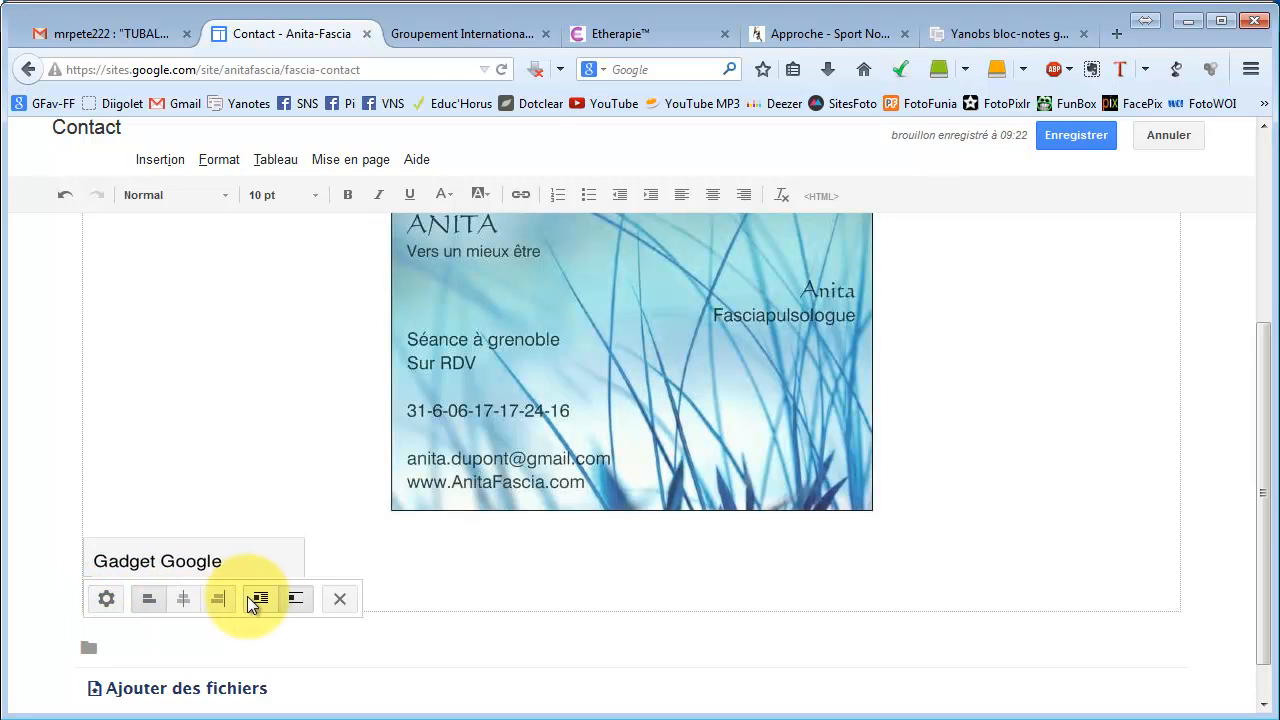
{"action": "left_click", "coordinate": [184, 598]}
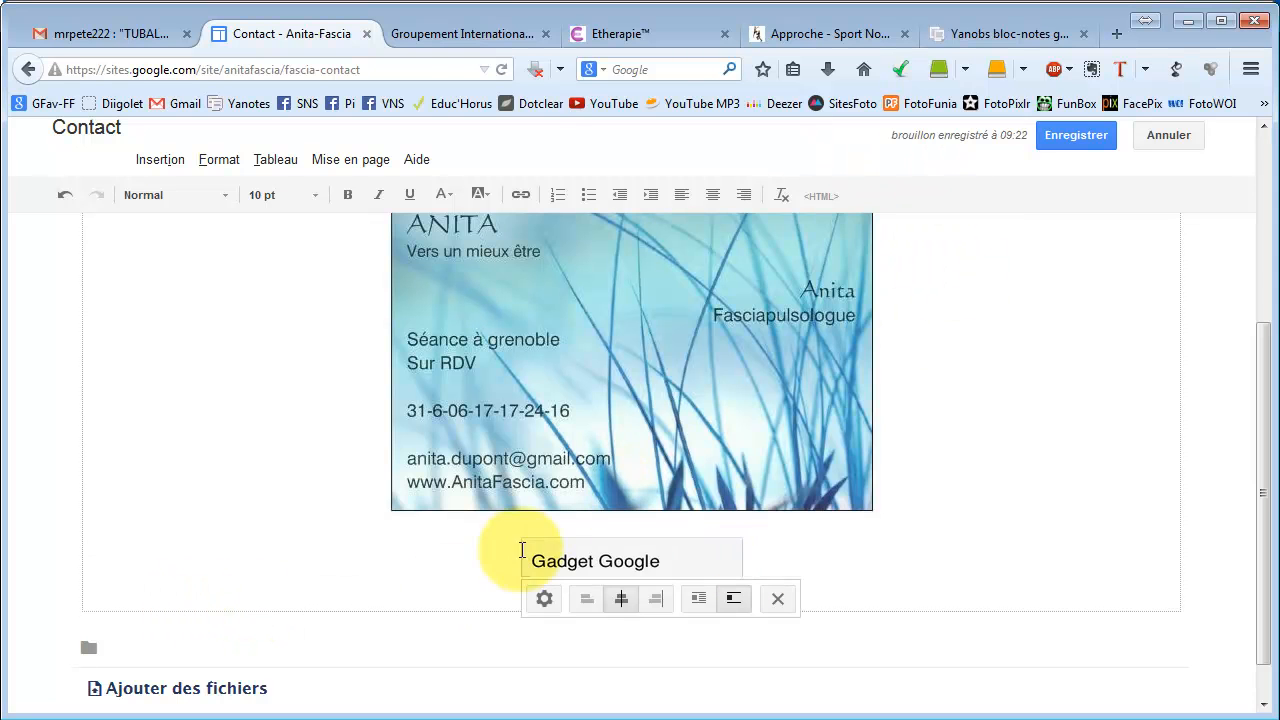
{"action": "left_click", "coordinate": [1069, 135]}
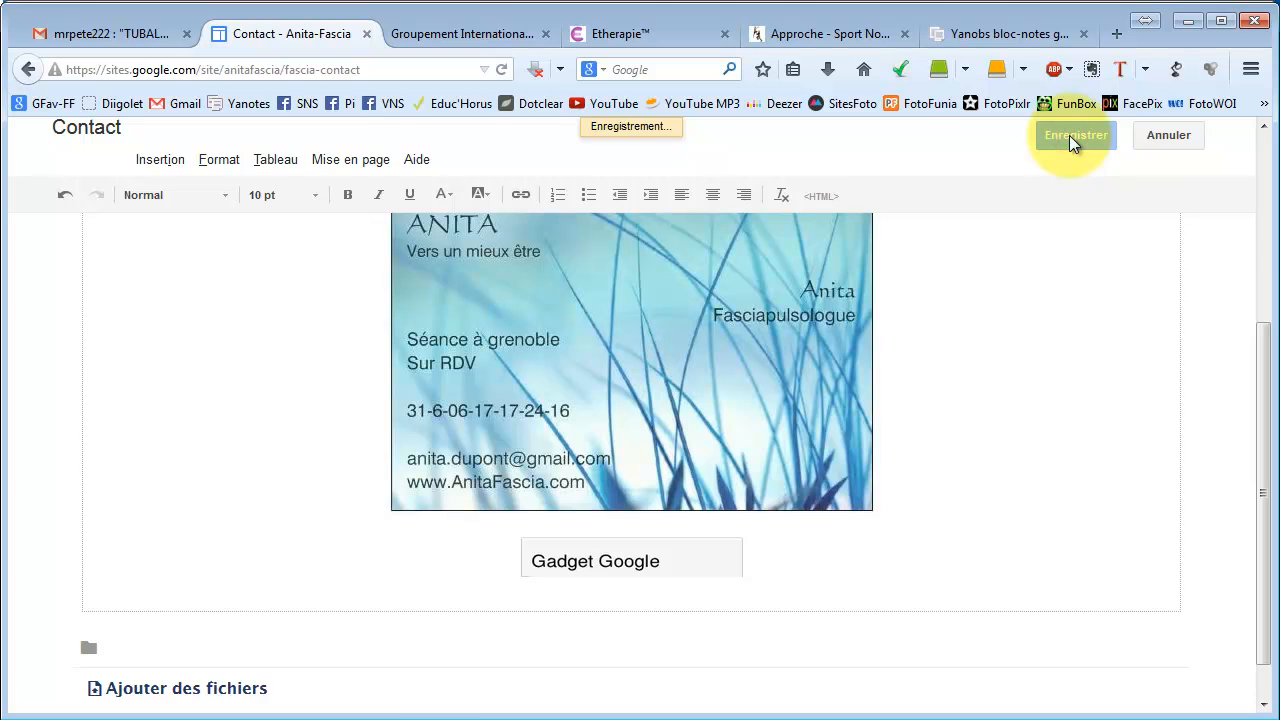
Test the call button on the saved Contact page.
{"action": "scroll", "coordinate": [959, 420], "scroll_direction": "down", "scroll_amount": 5}
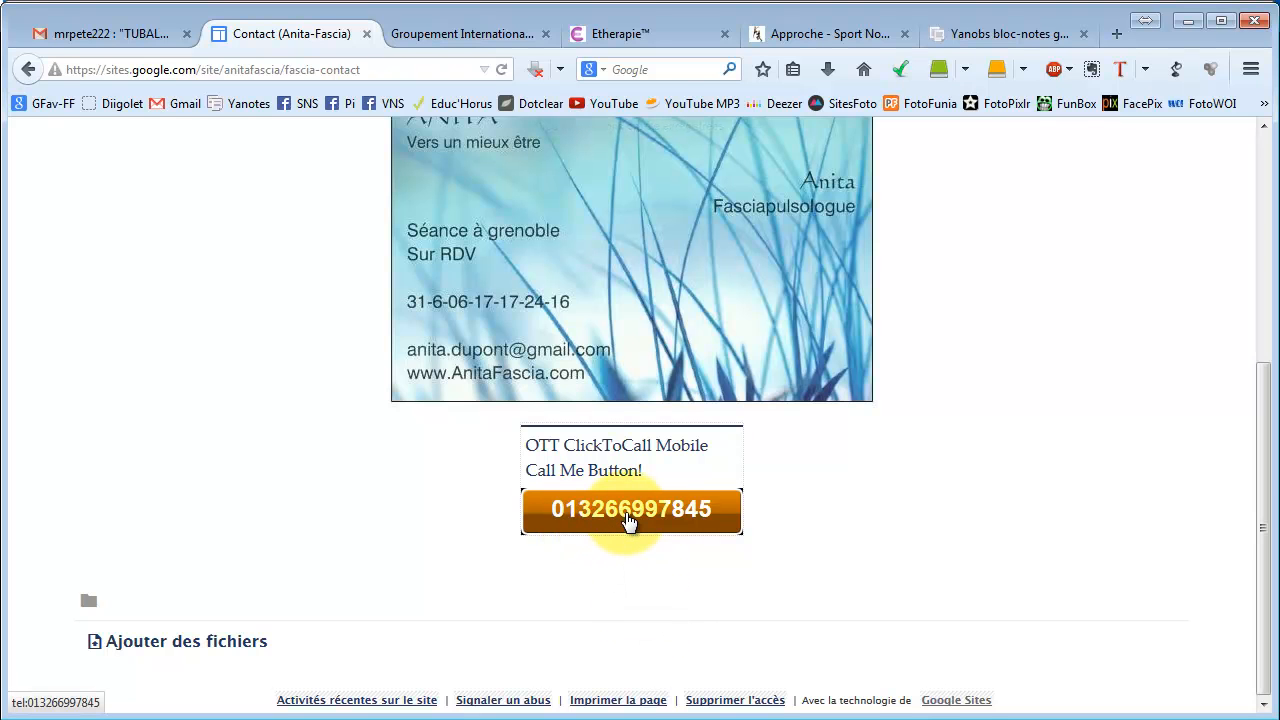
{"action": "left_click", "coordinate": [628, 520]}
{"action": "left_click", "coordinate": [631, 520]}
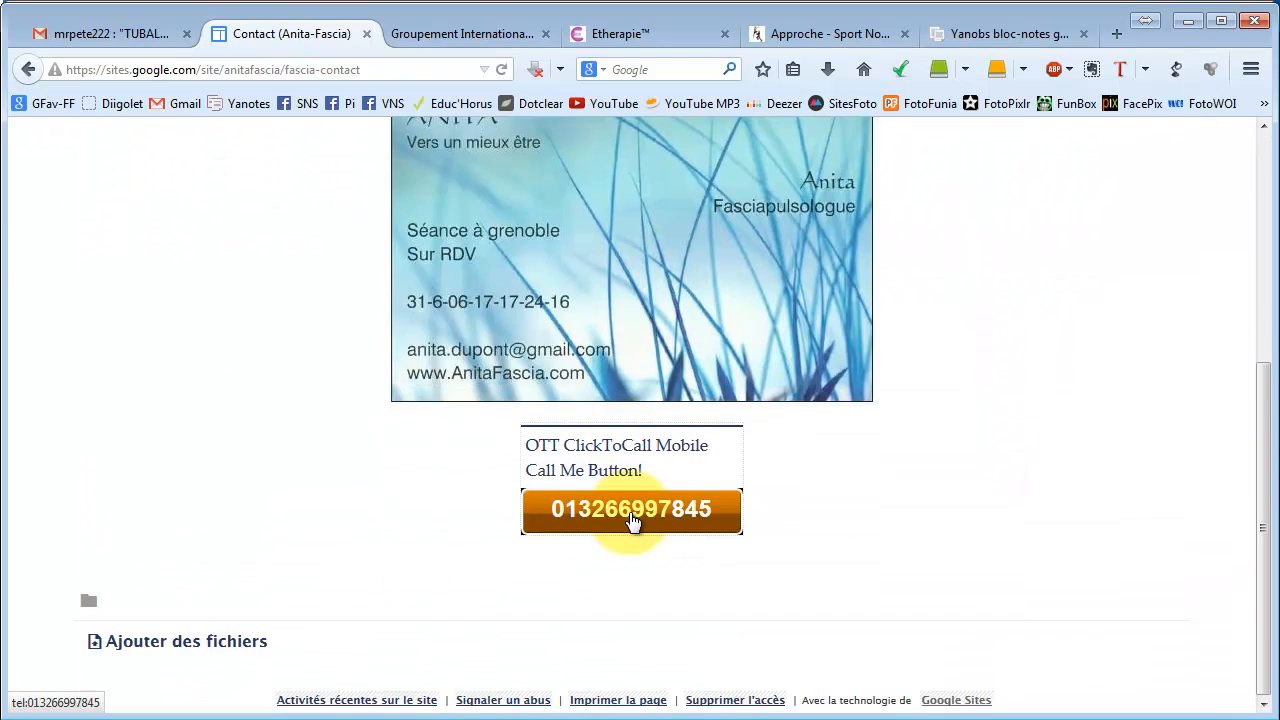
{"action": "left_click", "coordinate": [631, 520]}
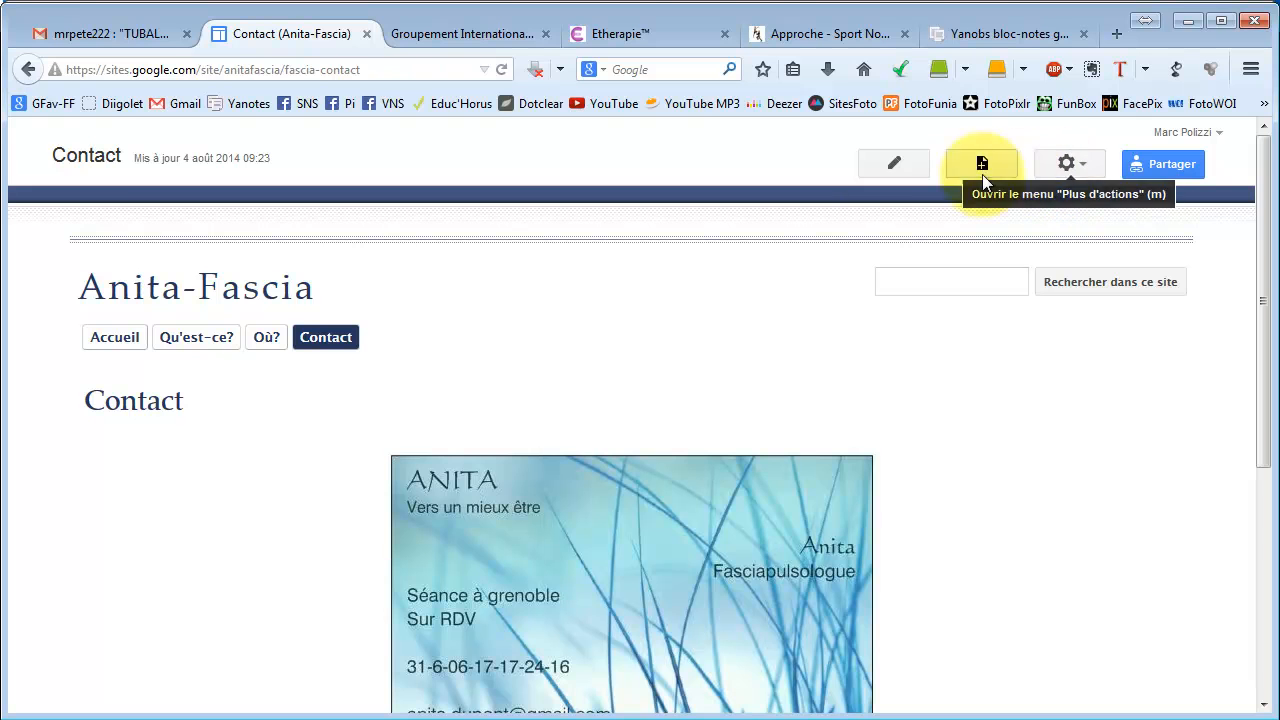
Reopen the call gadget's settings and make the call button blue.
{"action": "left_click", "coordinate": [893, 164]}
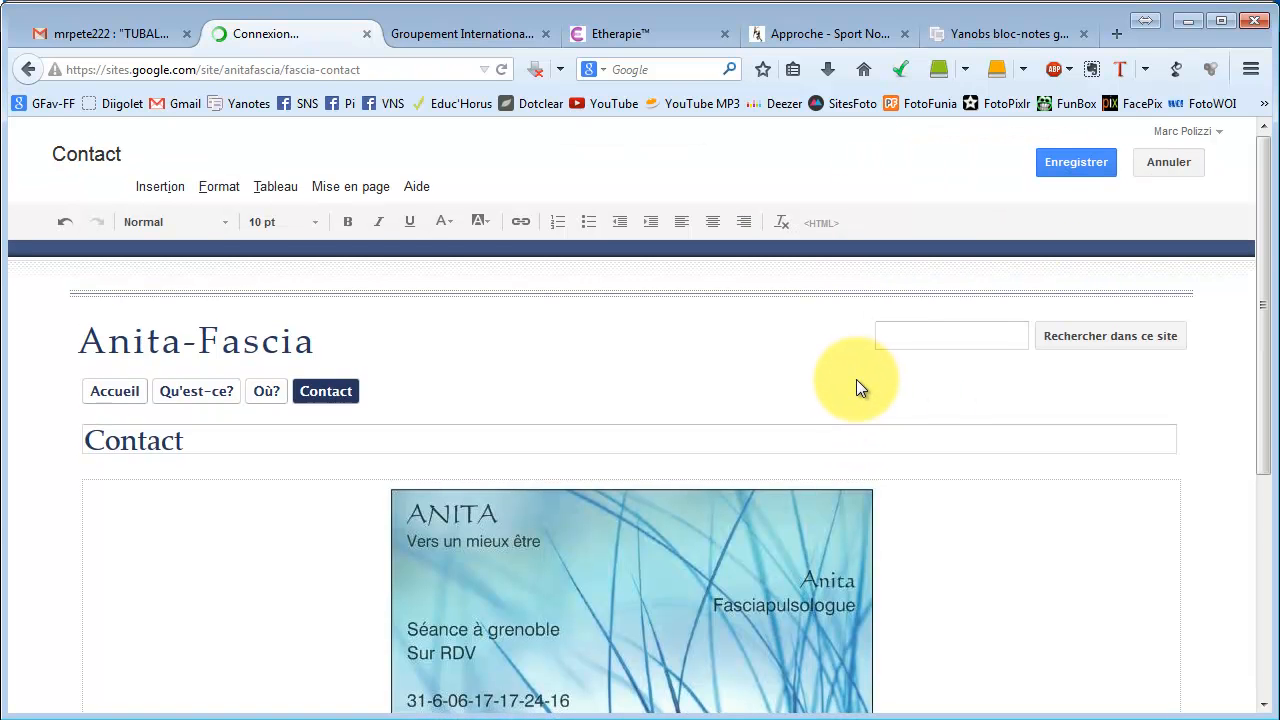
{"action": "scroll", "coordinate": [856, 379], "scroll_direction": "down", "scroll_amount": 3}
{"action": "left_click", "coordinate": [674, 509]}
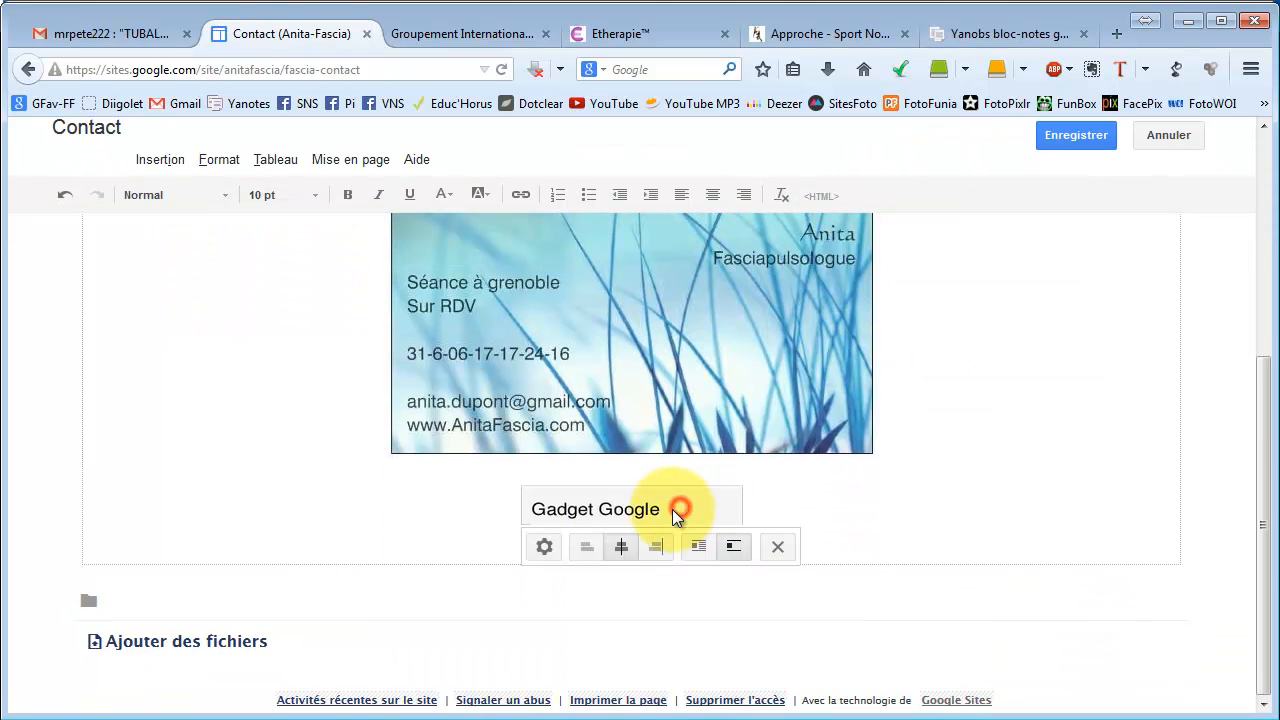
{"action": "left_click", "coordinate": [544, 553]}
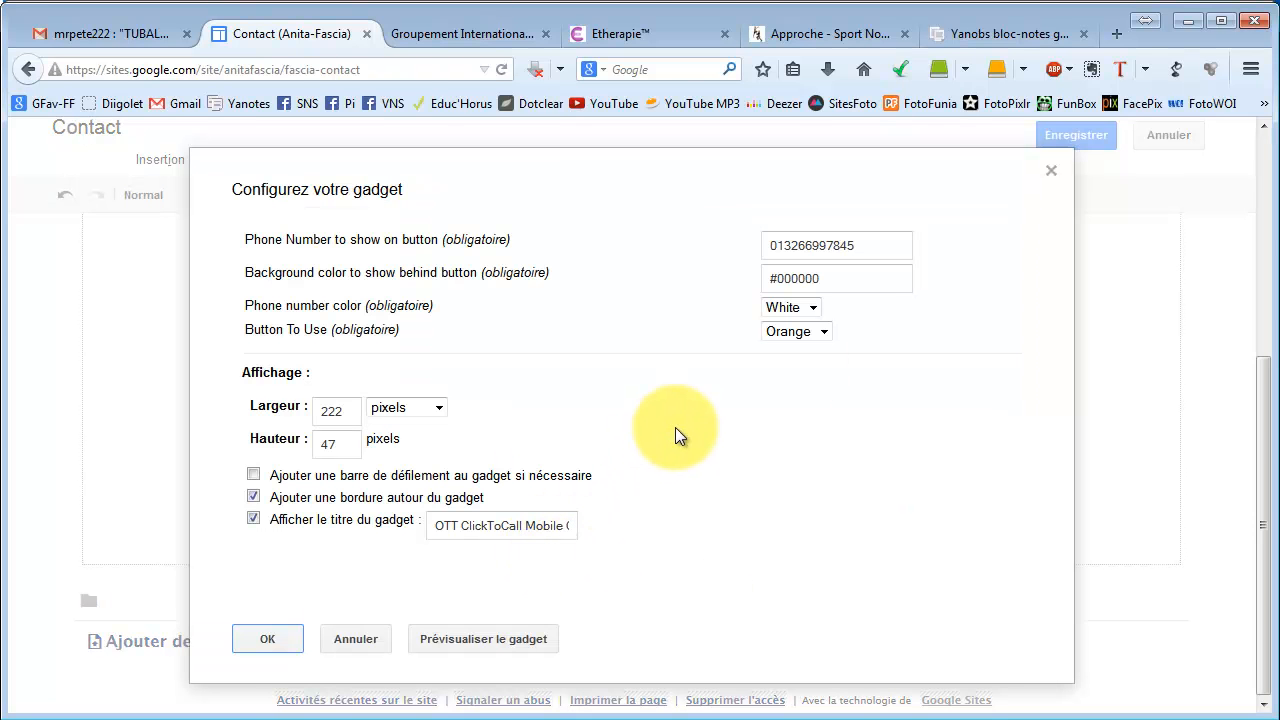
{"action": "left_click", "coordinate": [824, 331]}
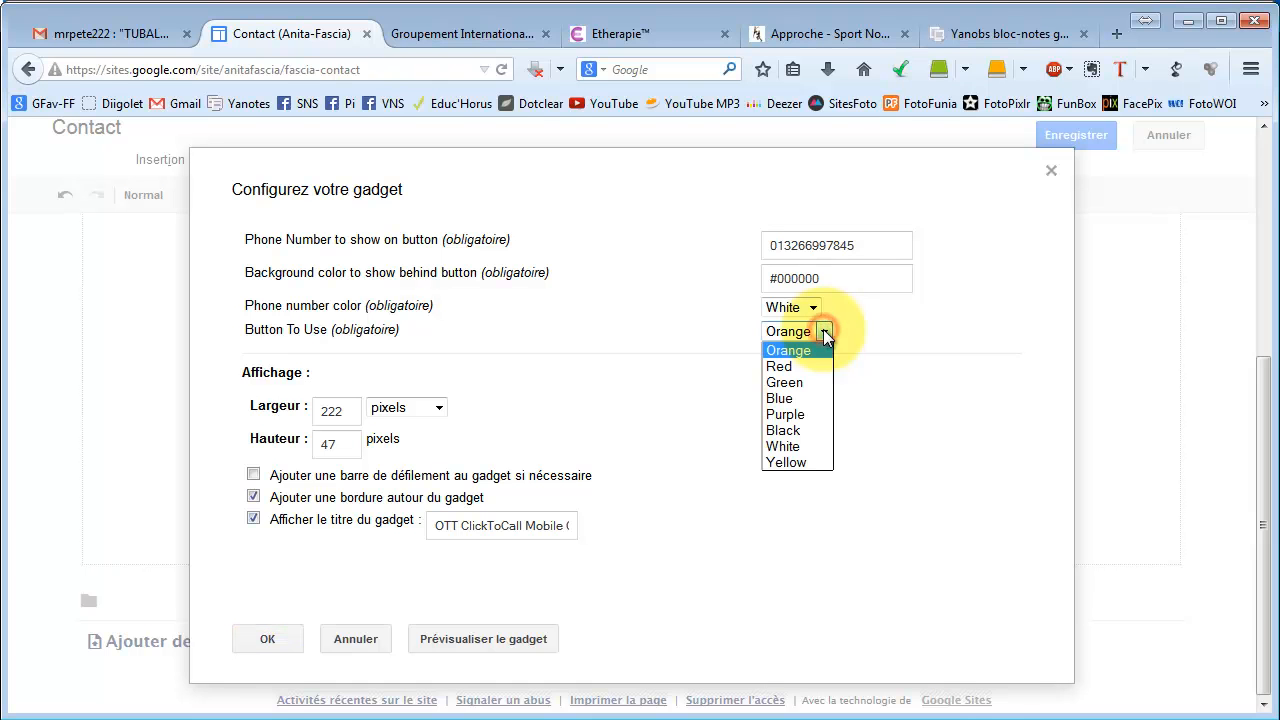
{"action": "left_click", "coordinate": [808, 399]}
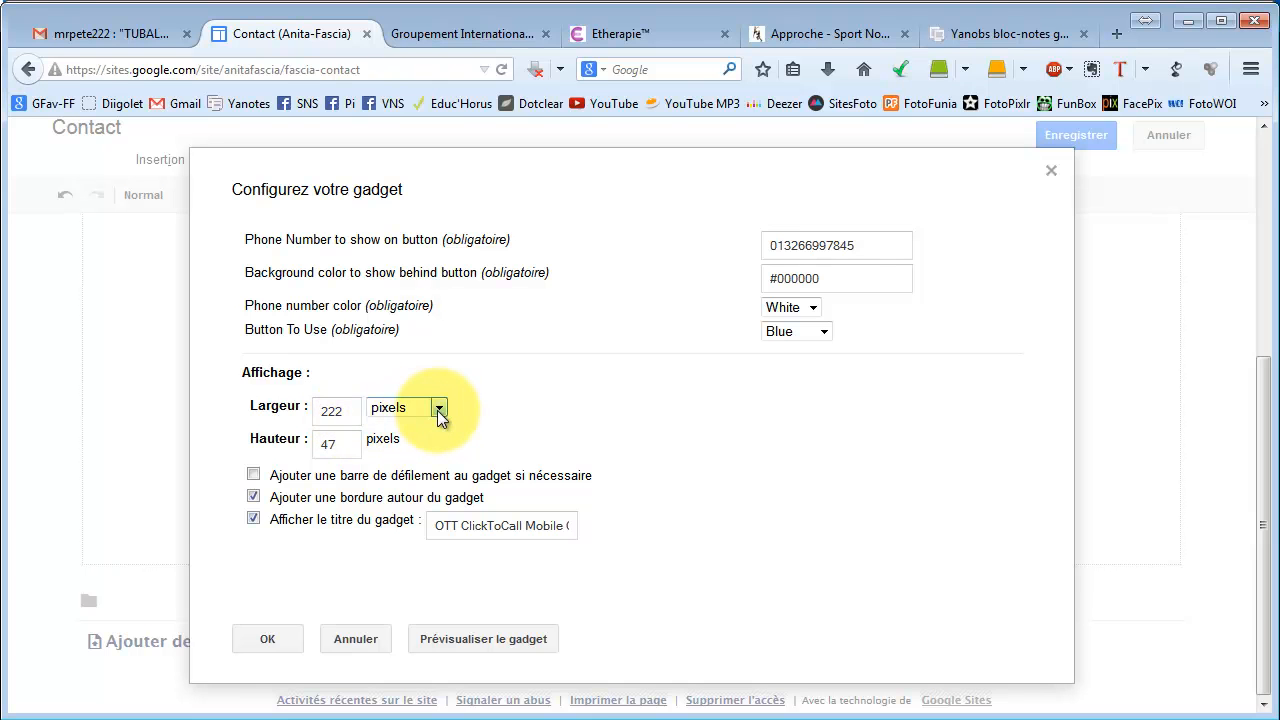
Set the gadget width to 500 and title it 'Ciquez ici pour me joindre'.
{"action": "left_click", "coordinate": [339, 411]}
{"action": "left_click_drag", "start_coordinate": [339, 411], "coordinate": [290, 417]}
{"action": "type", "text": "500"}
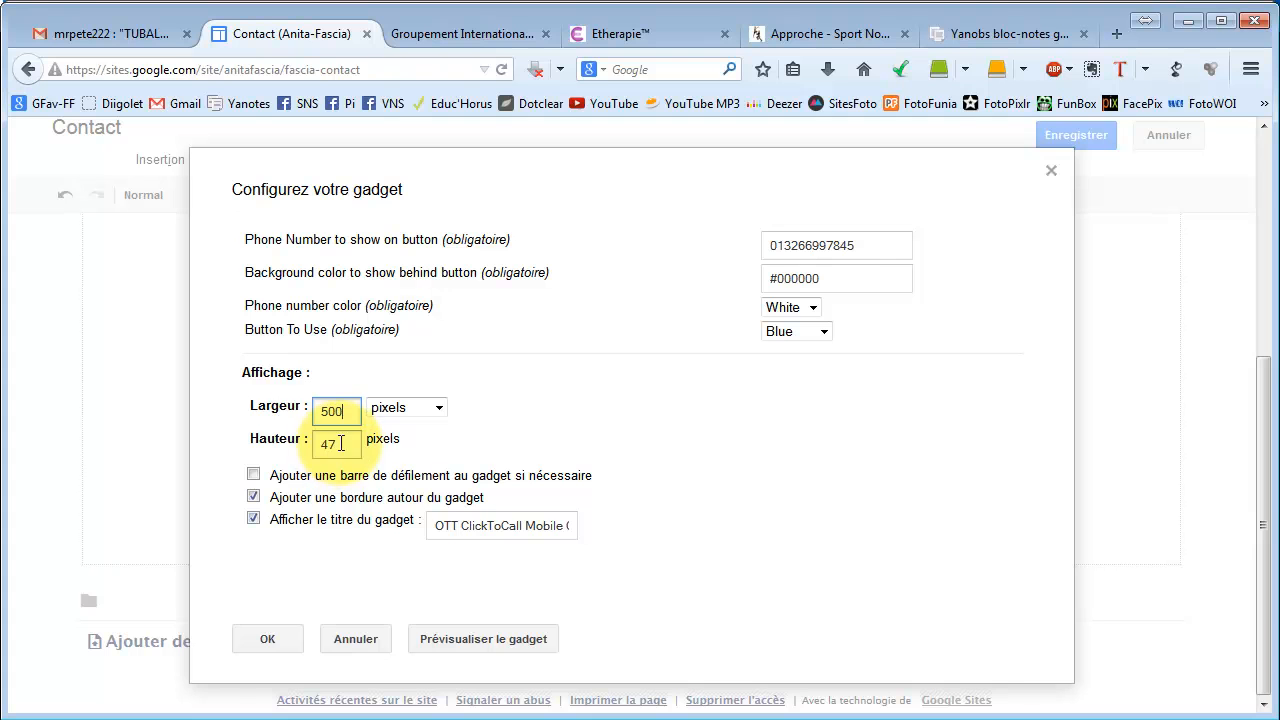
{"action": "left_click", "coordinate": [435, 525]}
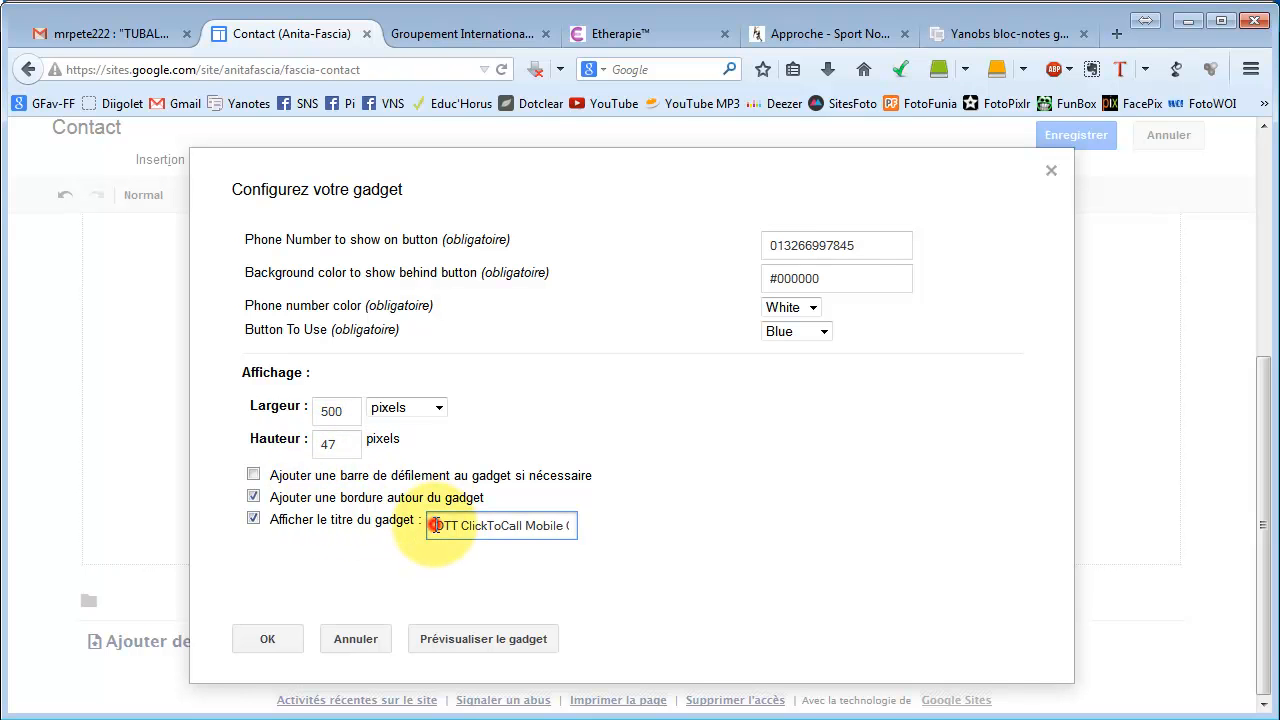
{"action": "key", "text": "ctrl+a"}
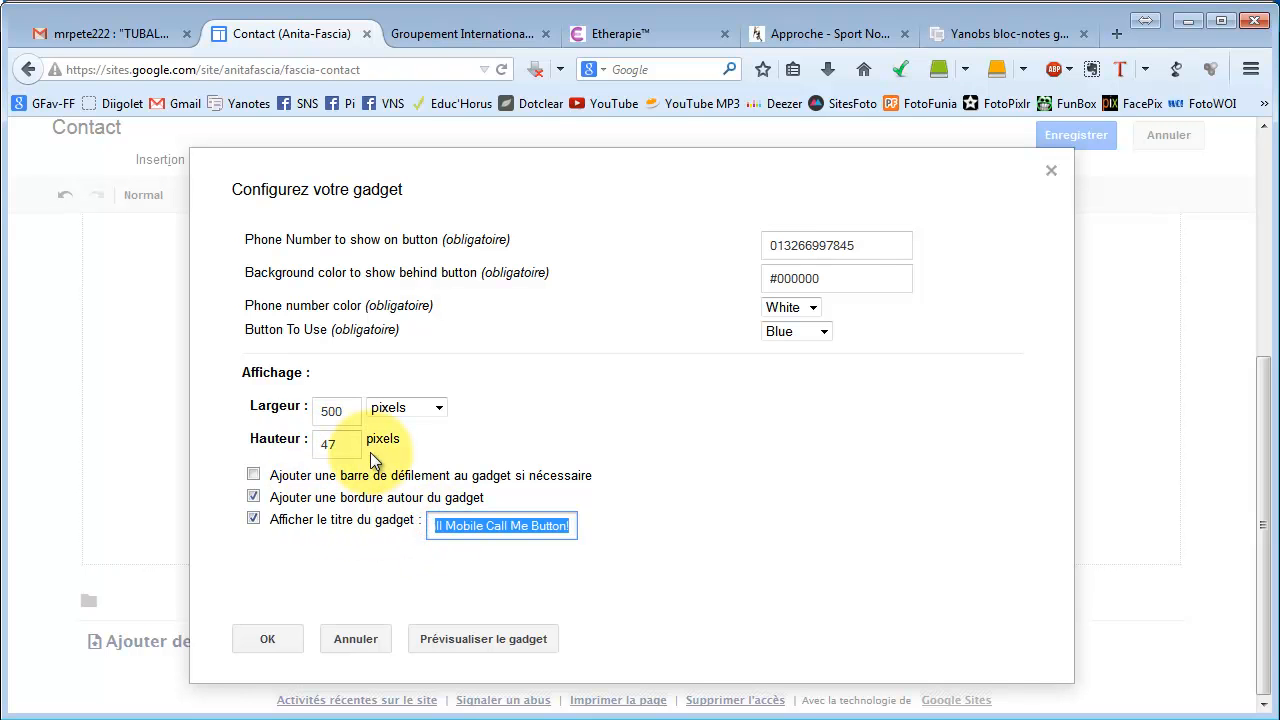
{"action": "type", "text": "Ciquez ici pou"}
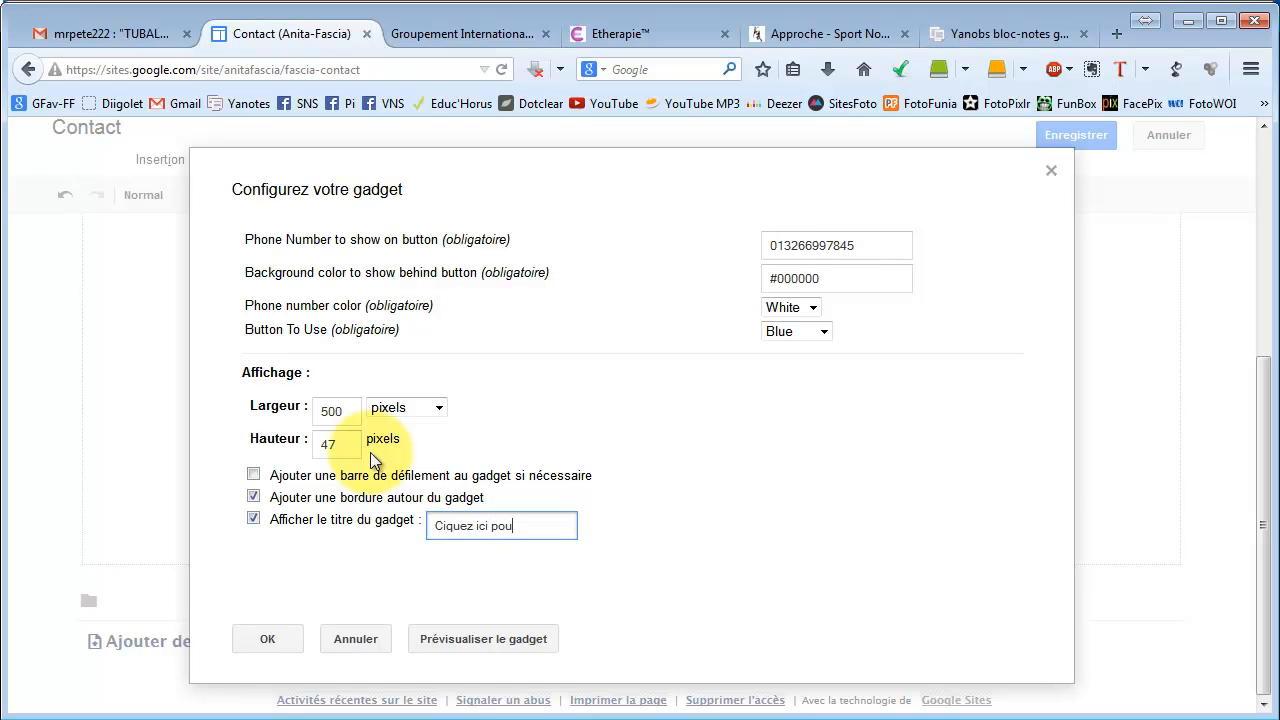
{"action": "type", "text": "r me joindree"}
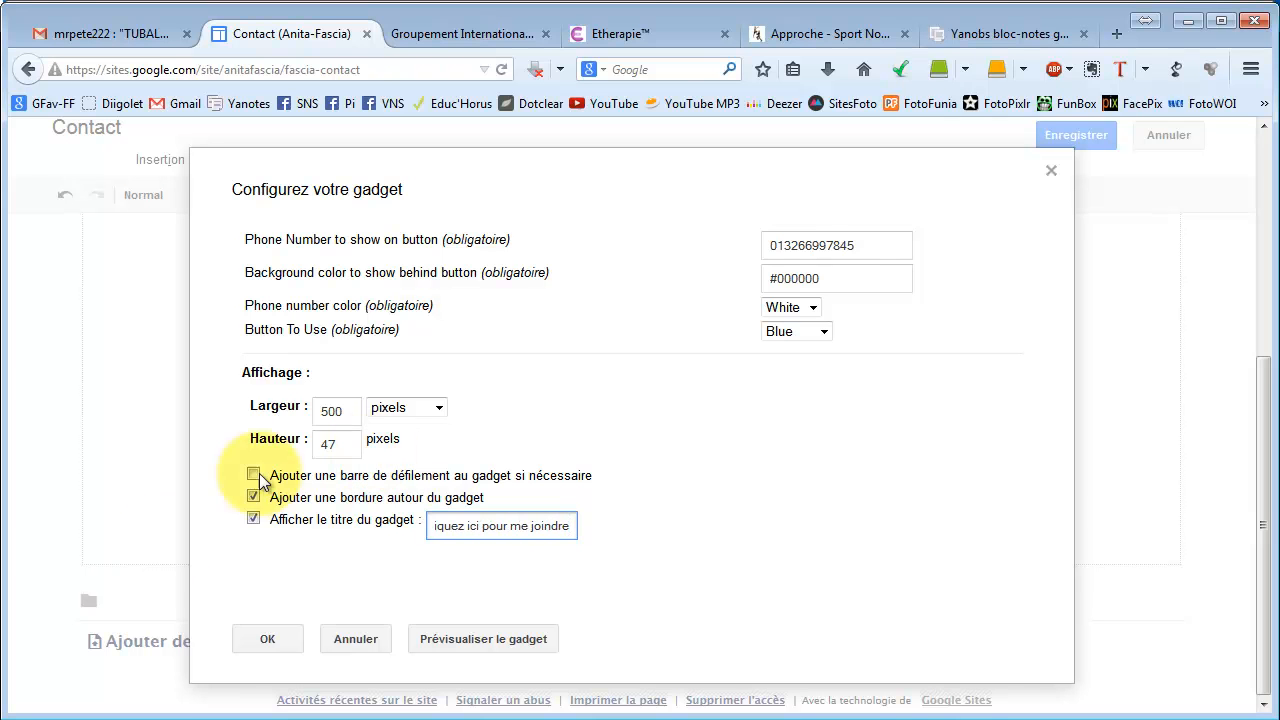
{"action": "left_click", "coordinate": [275, 642]}
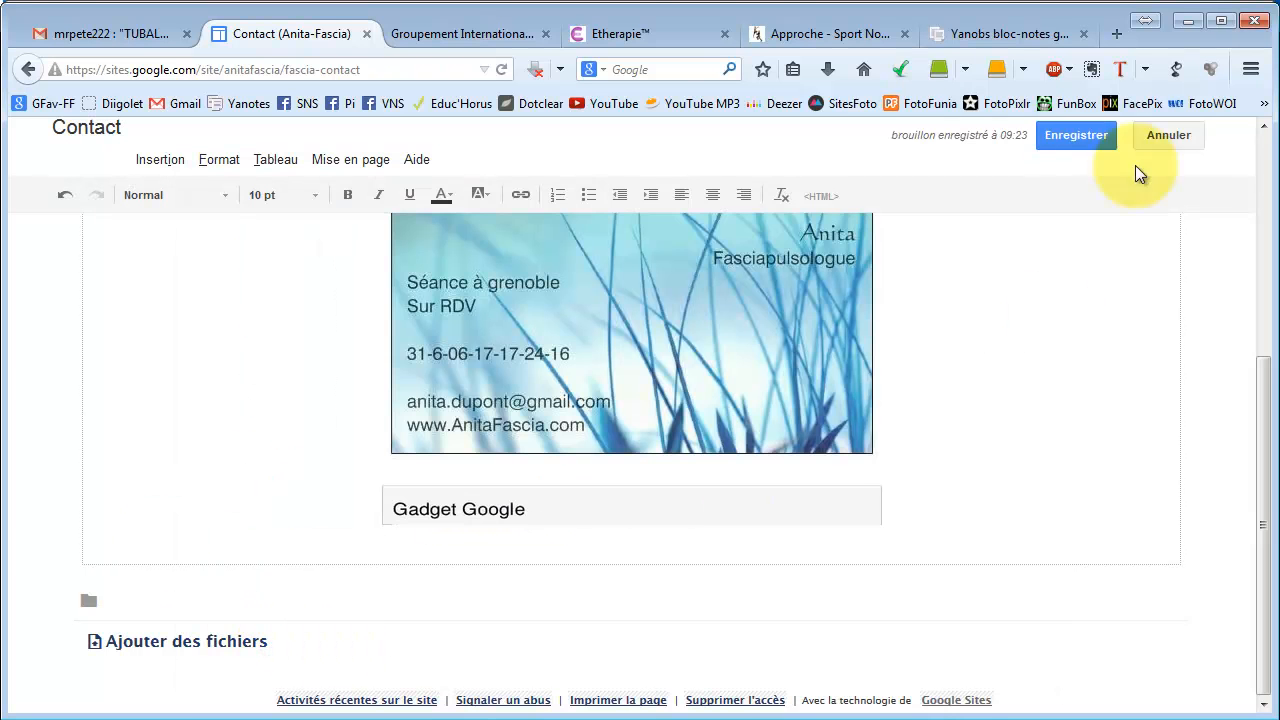
Save the Contact page, check the blue 'Ciquez ici pour me joindre' button, and reopen editing.
{"action": "left_click", "coordinate": [1078, 136]}
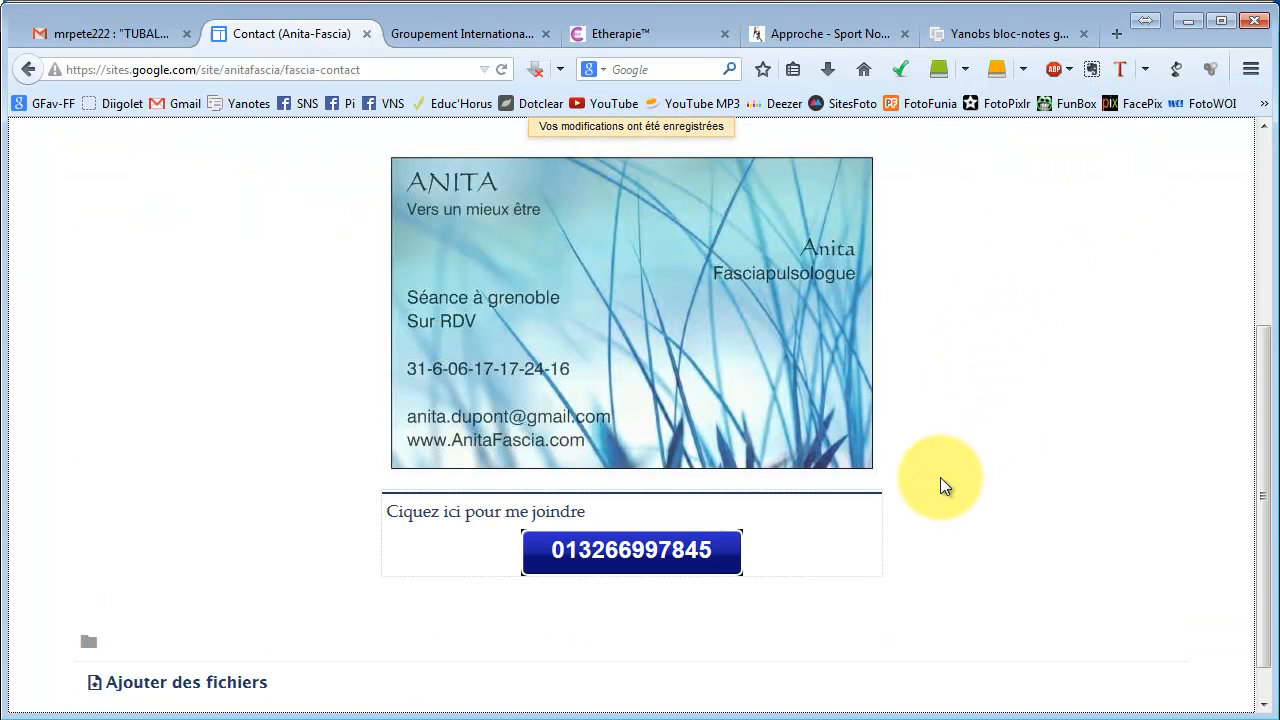
{"action": "scroll", "coordinate": [457, 471], "scroll_direction": "down", "scroll_amount": 1}
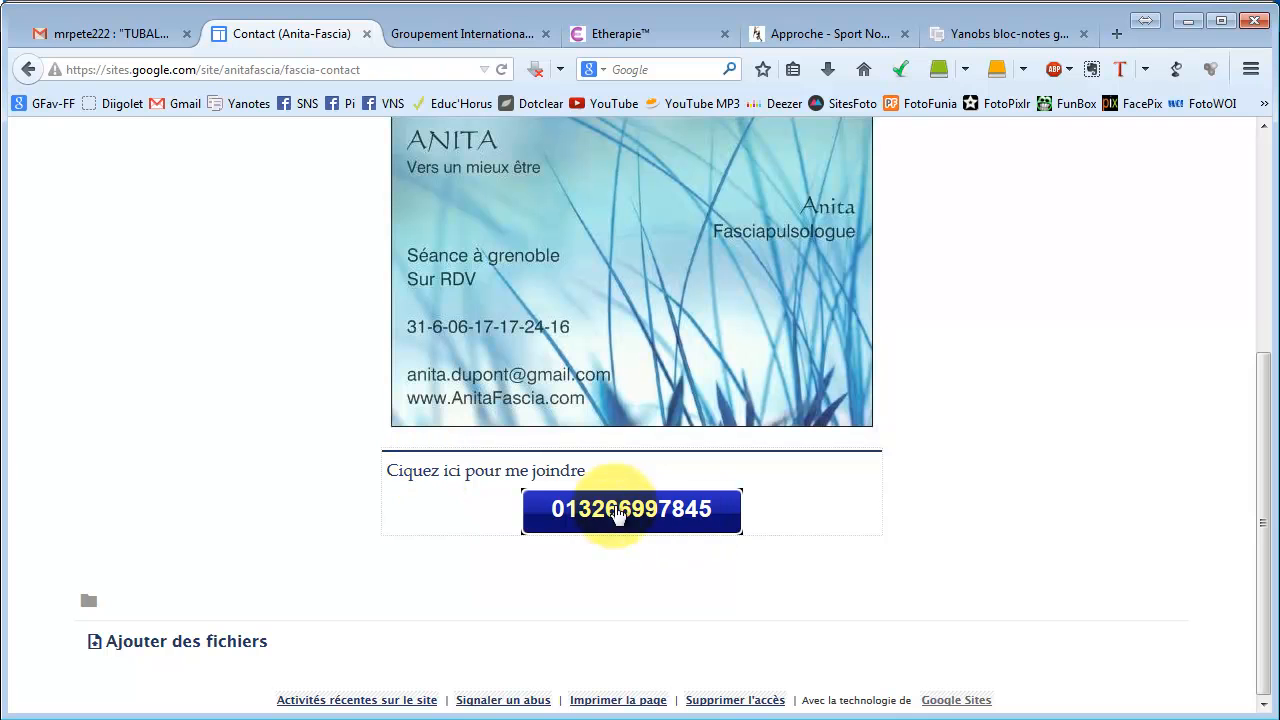
{"action": "scroll", "coordinate": [1190, 280], "scroll_direction": "up", "scroll_amount": 4}
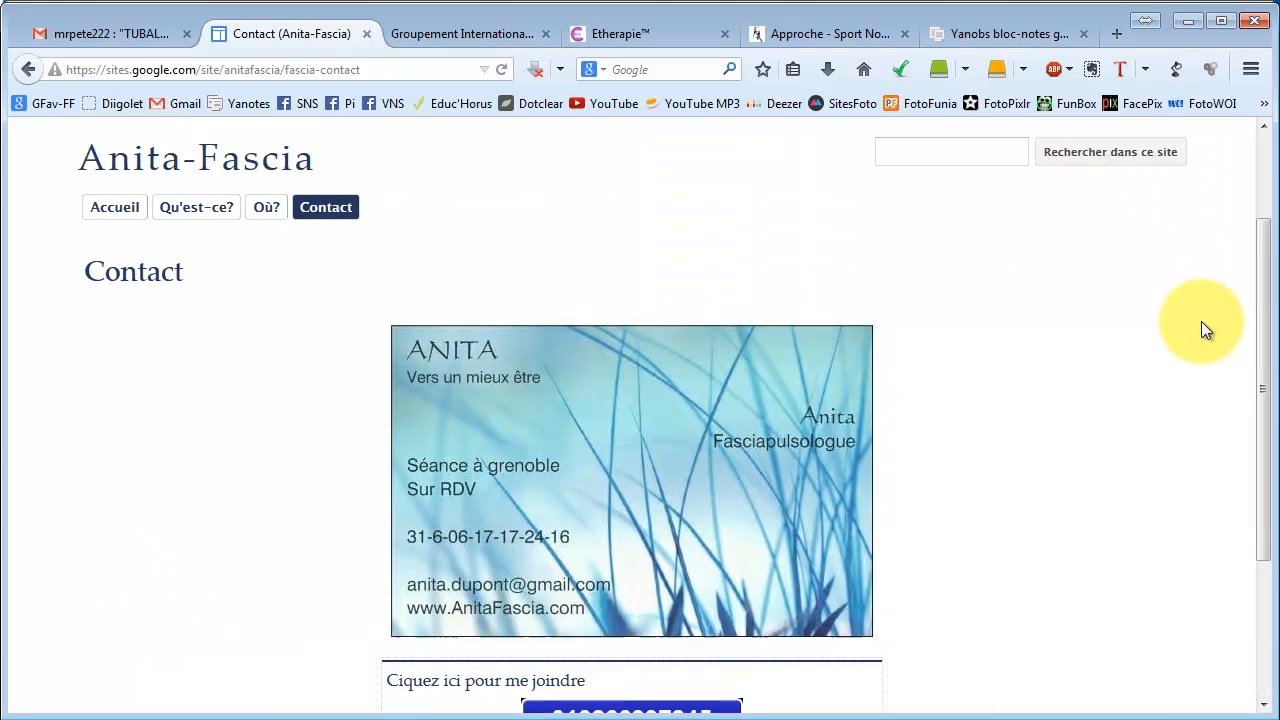
{"action": "scroll", "coordinate": [941, 178], "scroll_direction": "up", "scroll_amount": 2}
{"action": "left_click", "coordinate": [891, 164]}
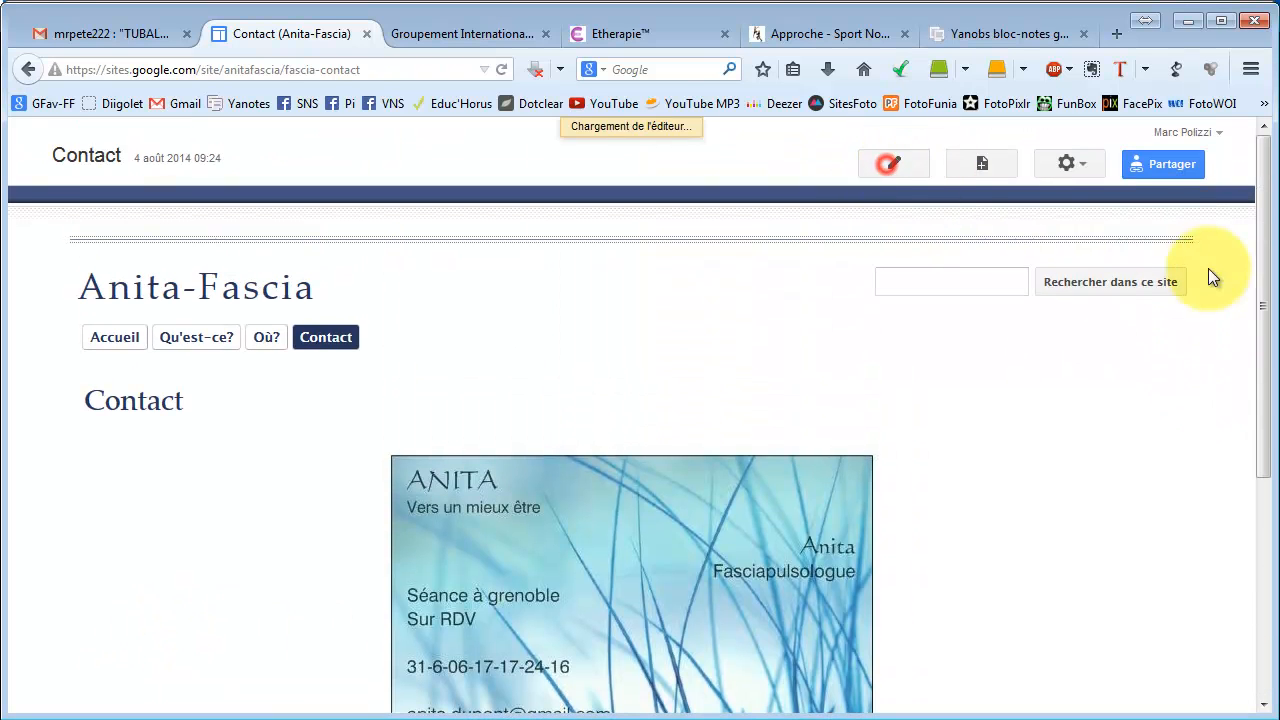
Insert a 500 × 500 Google map of Lille, France, titled 'Lille', below the call gadget.
{"action": "left_click_drag", "start_coordinate": [1270, 288], "coordinate": [1266, 514]}
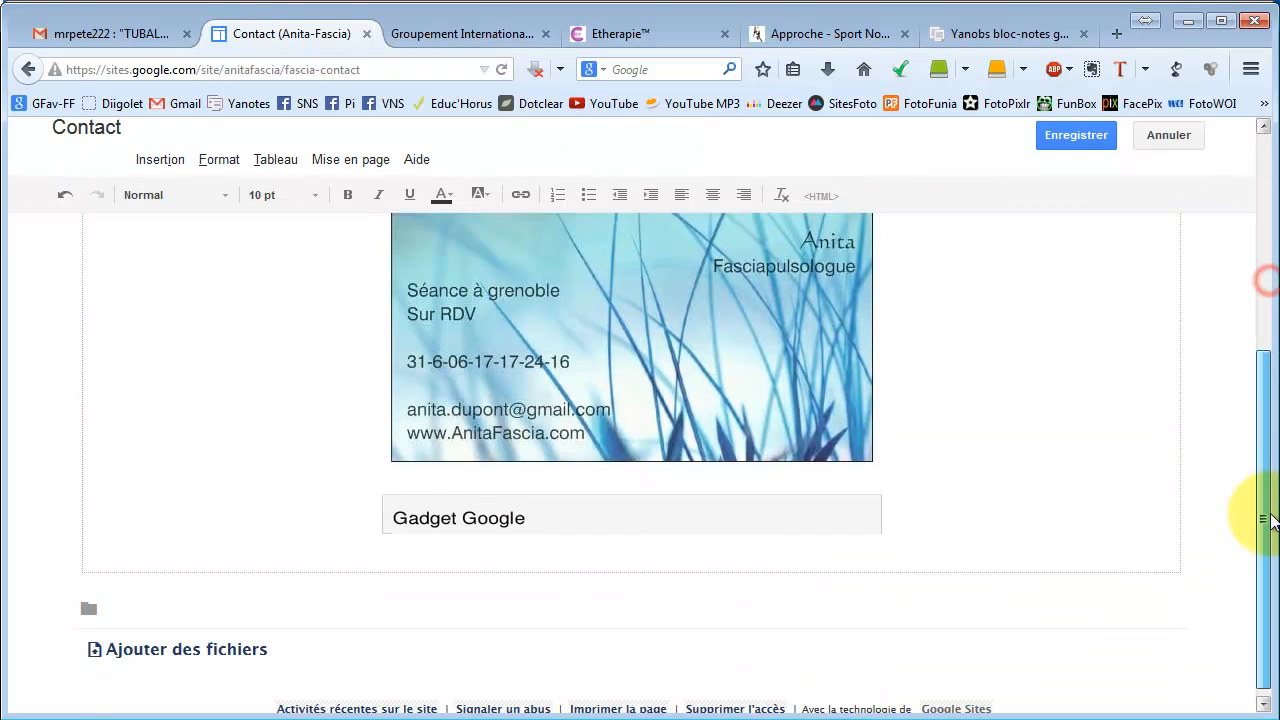
{"action": "left_click", "coordinate": [260, 556]}
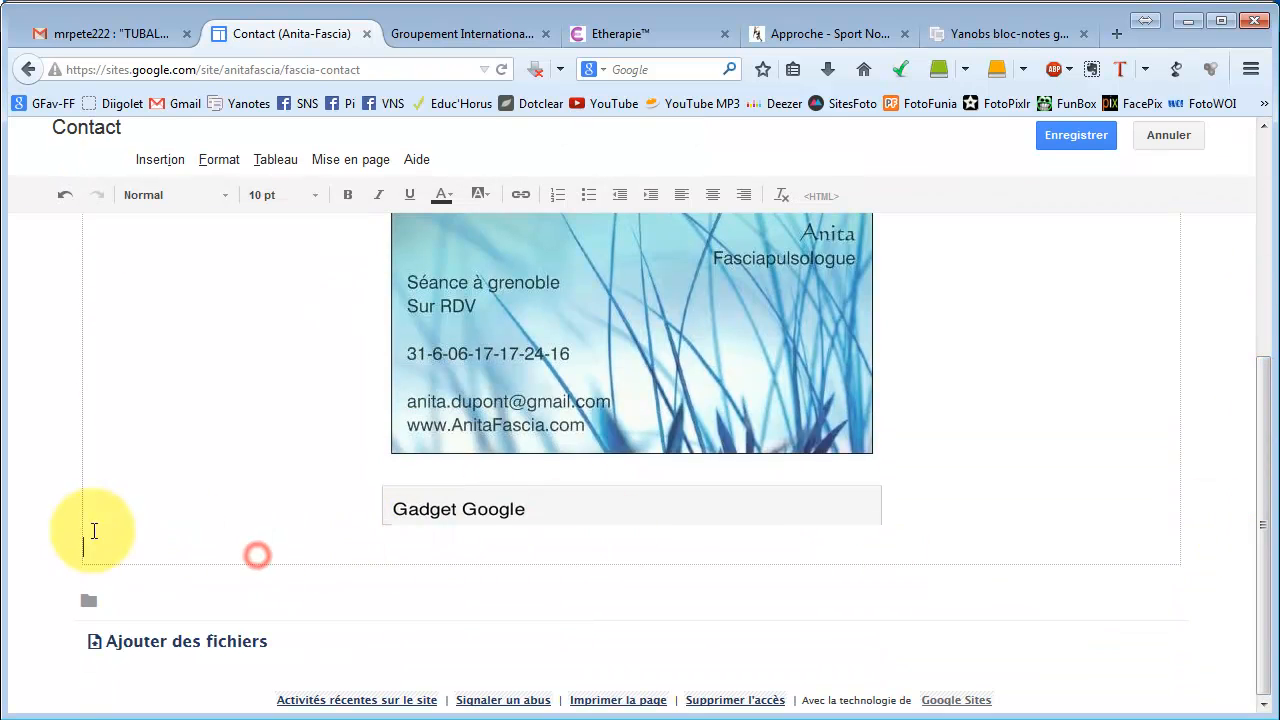
{"action": "left_click", "coordinate": [160, 165]}
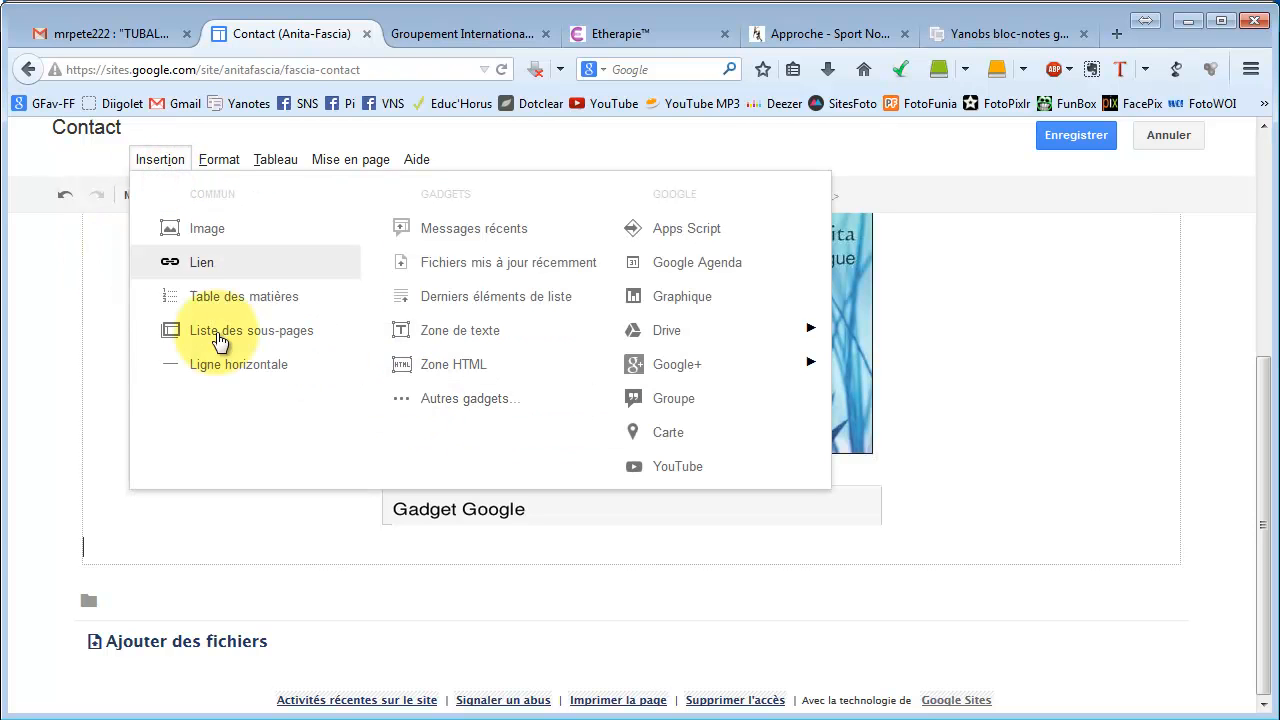
{"action": "left_click", "coordinate": [688, 438]}
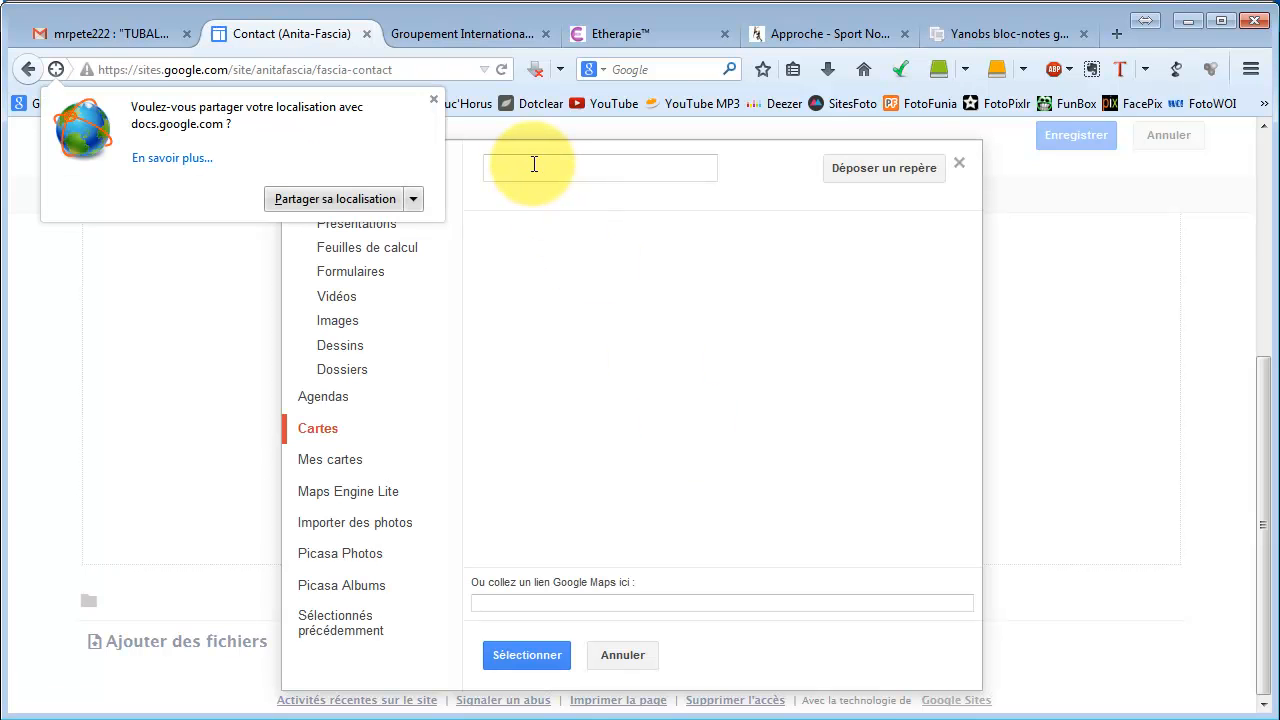
{"action": "left_click", "coordinate": [533, 165]}
{"action": "type", "text": "Lille"}
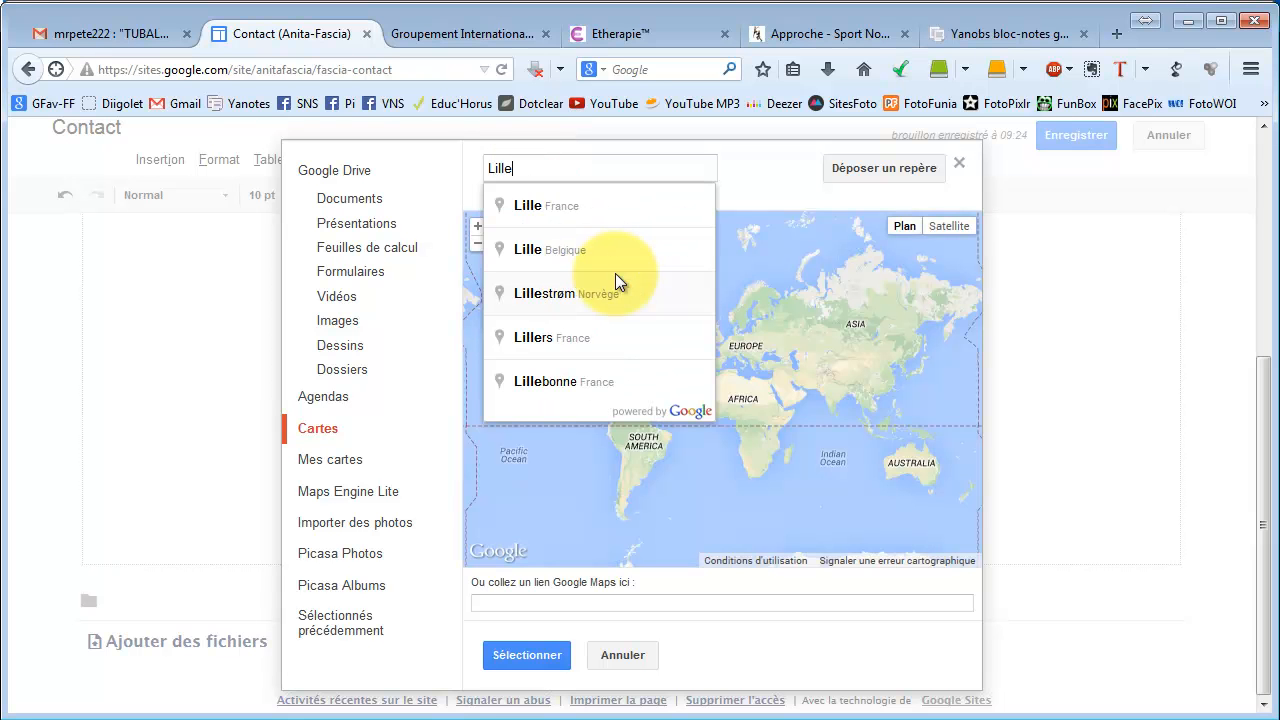
{"action": "left_click", "coordinate": [530, 205]}
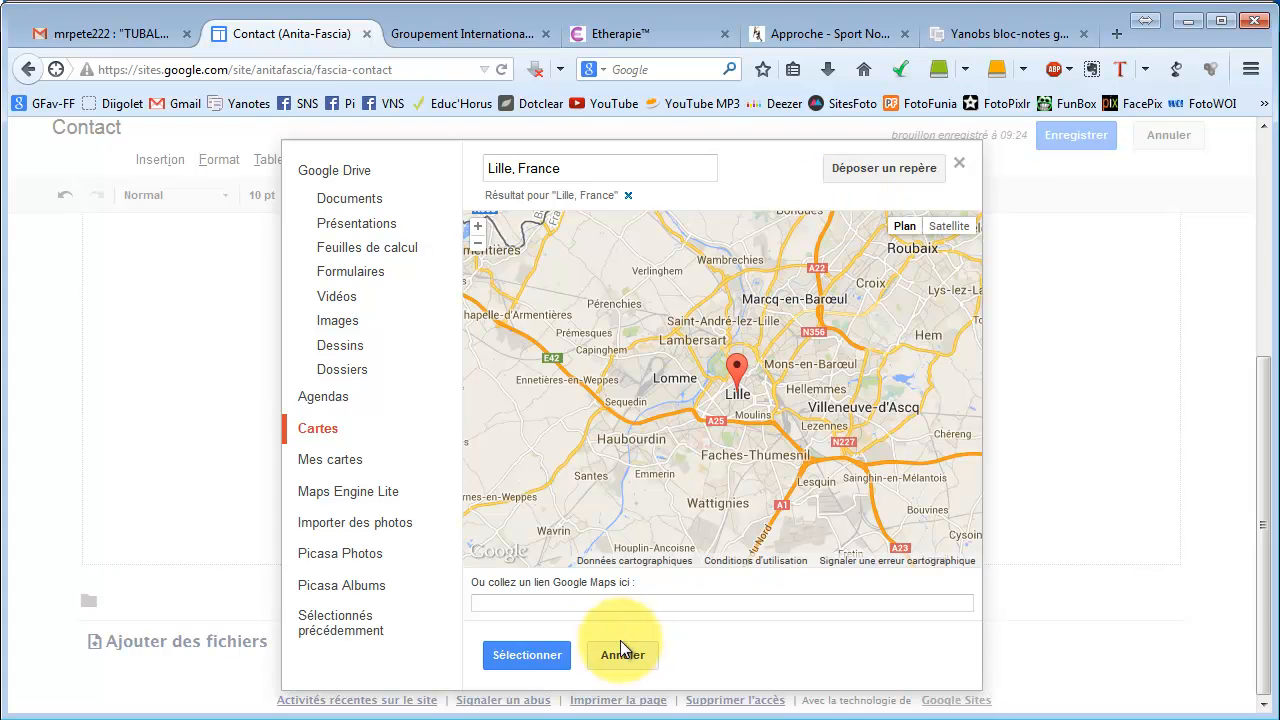
{"action": "left_click", "coordinate": [530, 660]}
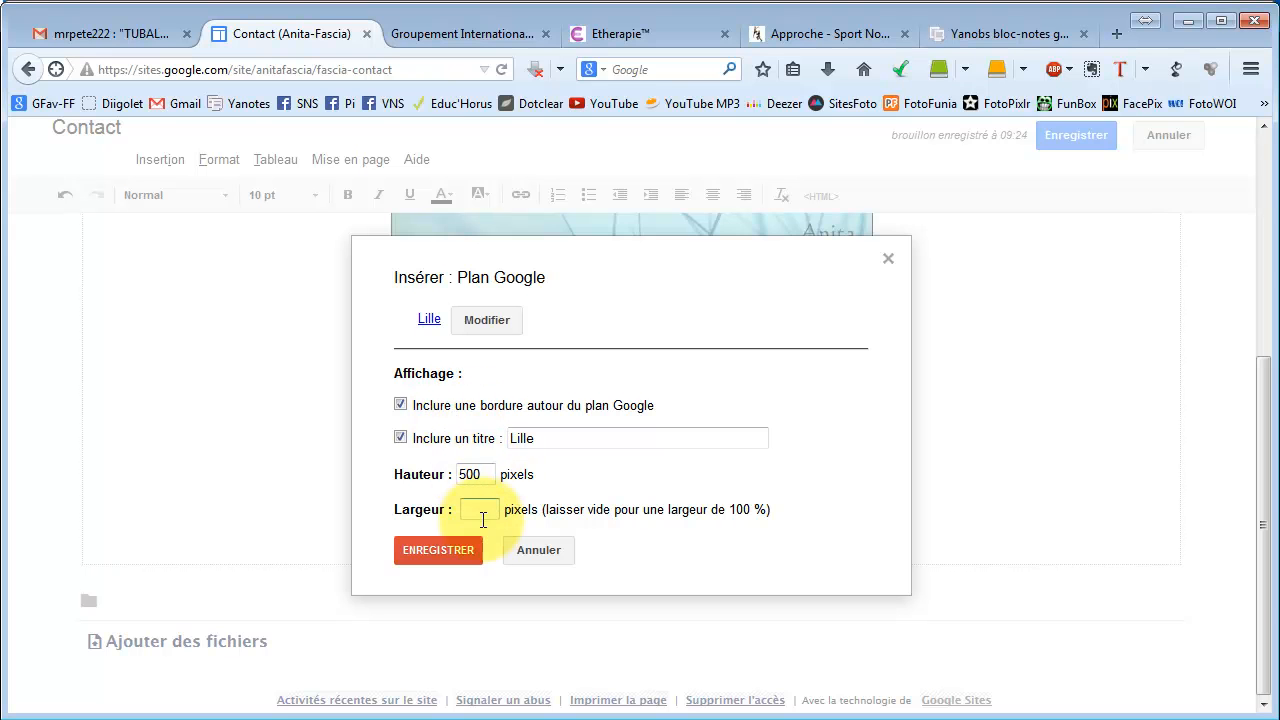
{"action": "type", "text": "500"}
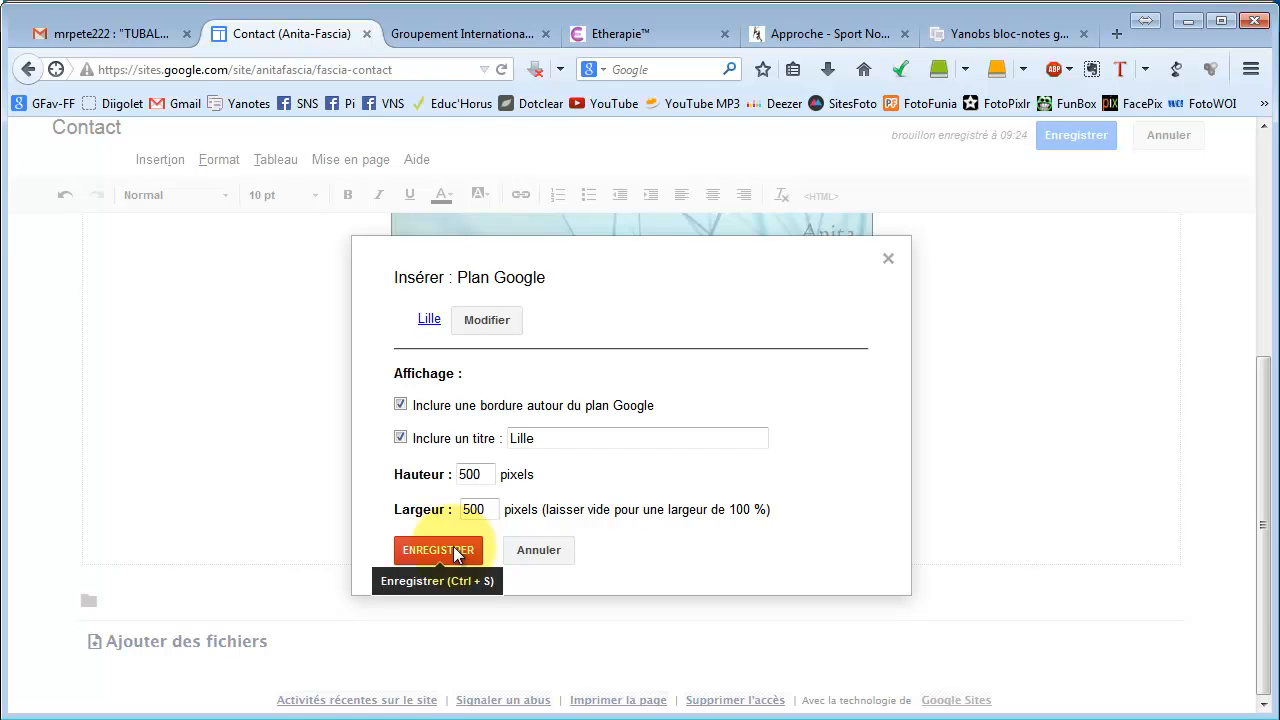
{"action": "left_click", "coordinate": [453, 546]}
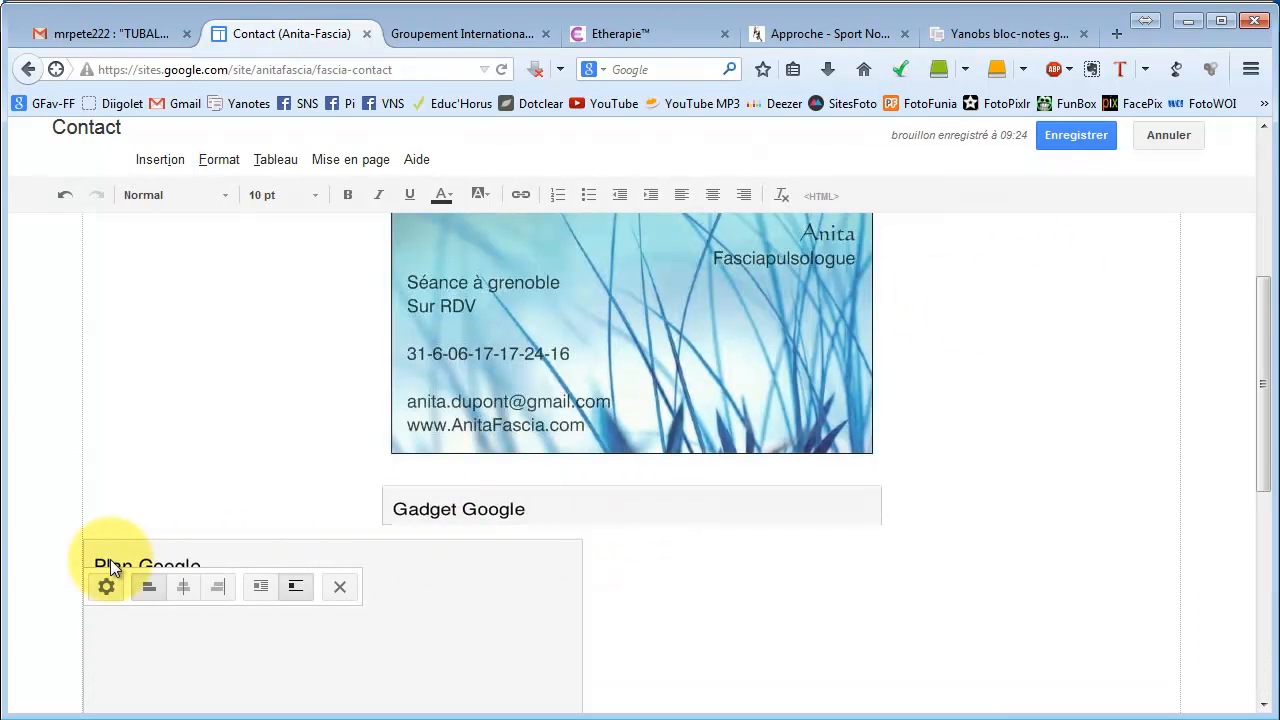
Centre the Lille map, save the Contact page, and check the live map below the call button.
{"action": "left_click", "coordinate": [182, 590]}
{"action": "left_click", "coordinate": [1078, 138]}
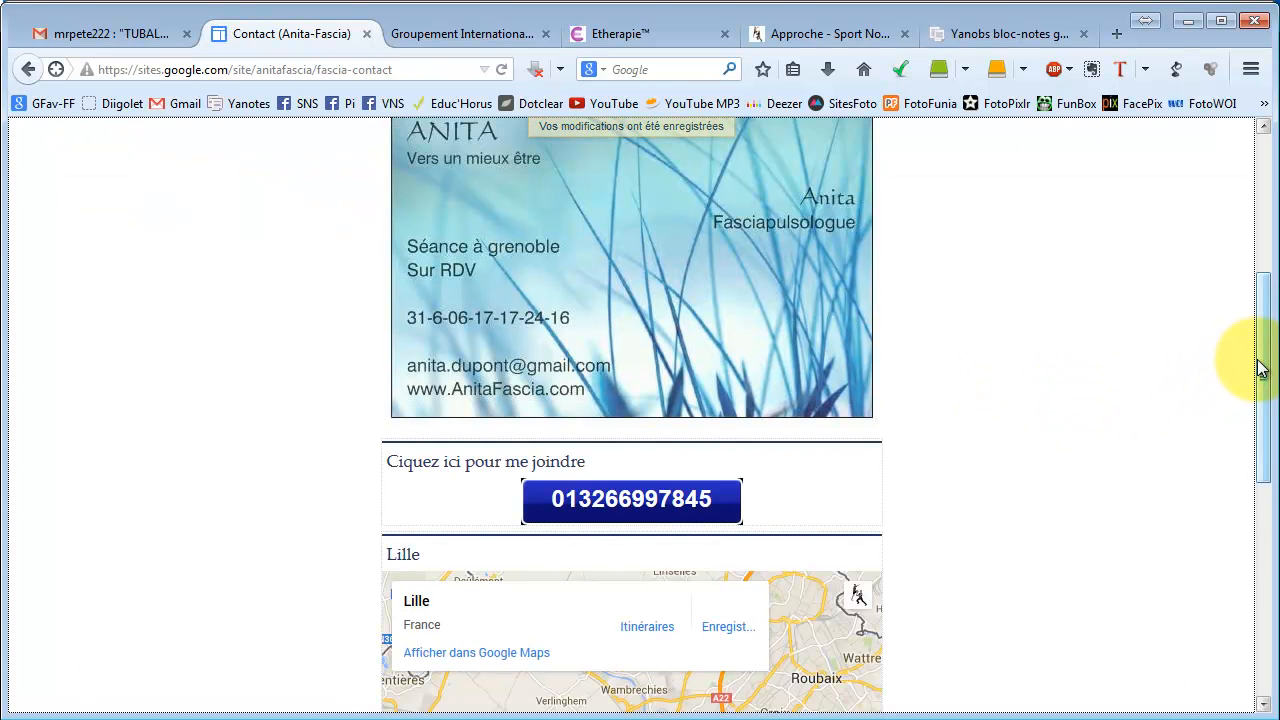
{"action": "left_click_drag", "start_coordinate": [1263, 369], "coordinate": [1266, 329]}
{"action": "scroll", "coordinate": [1049, 310], "scroll_direction": "down", "scroll_amount": 5}
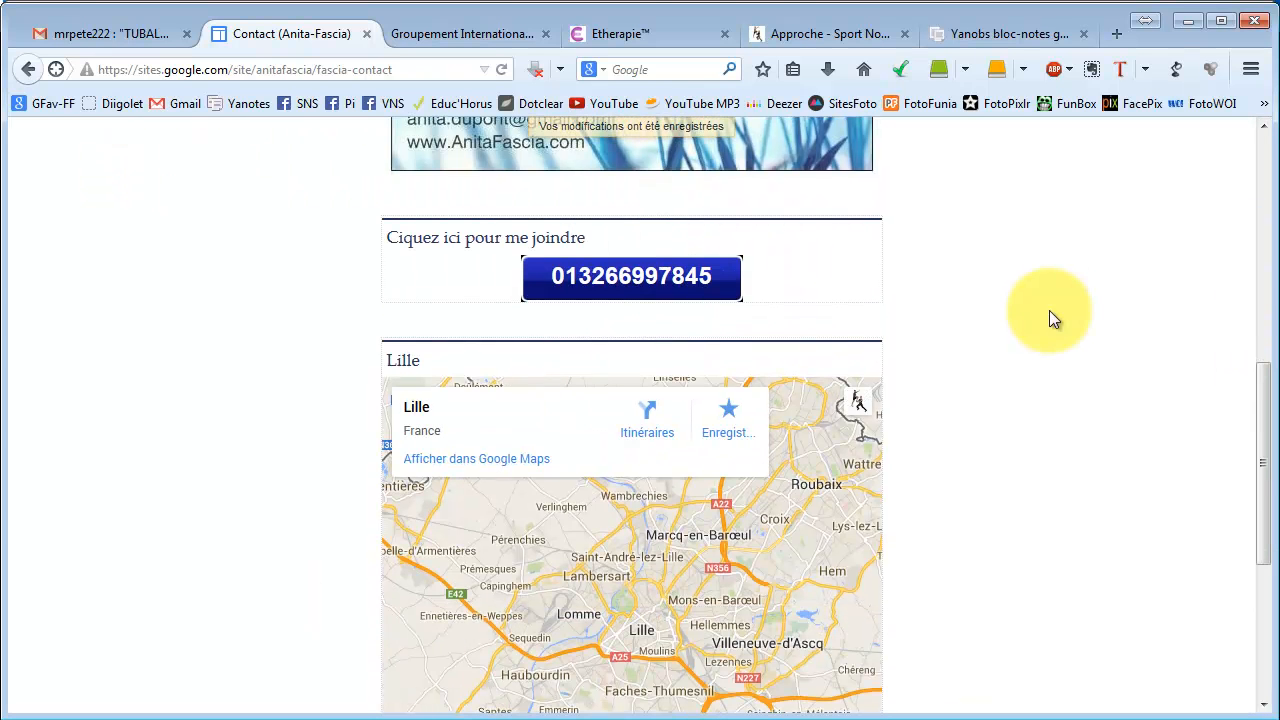
{"action": "left_click", "coordinate": [520, 514]}
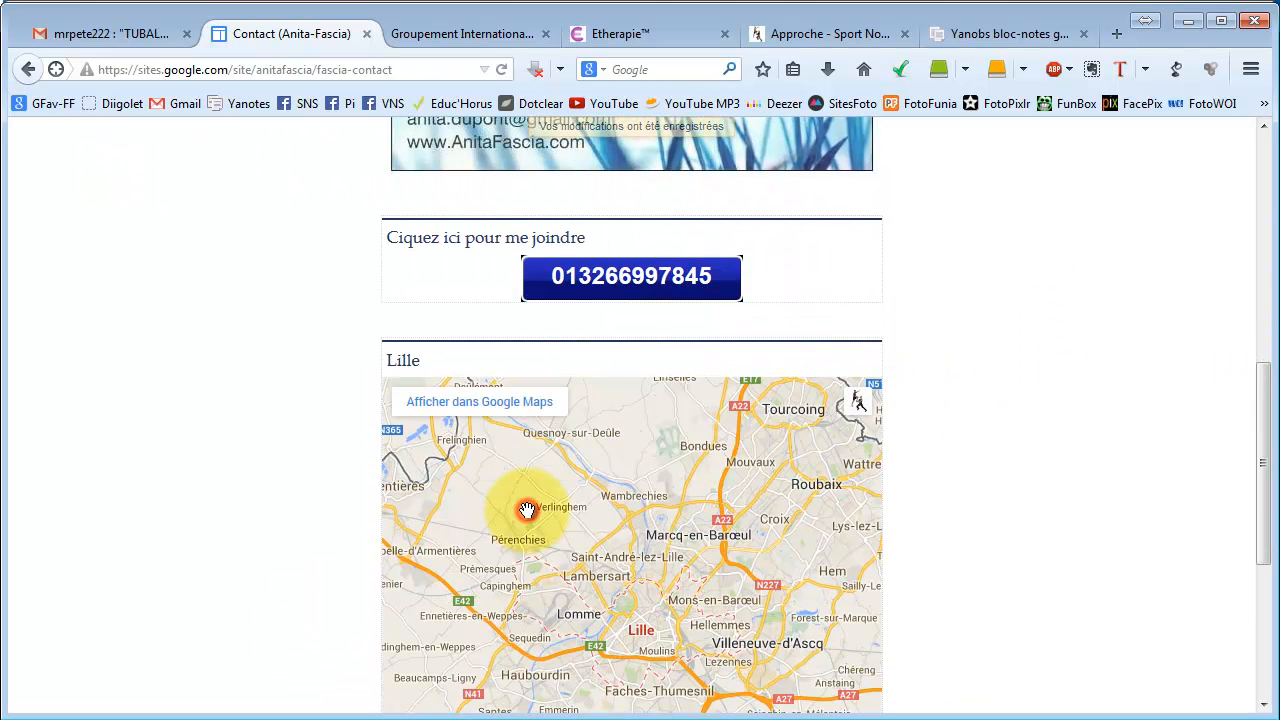
{"action": "scroll", "coordinate": [1053, 416], "scroll_direction": "down", "scroll_amount": 2}
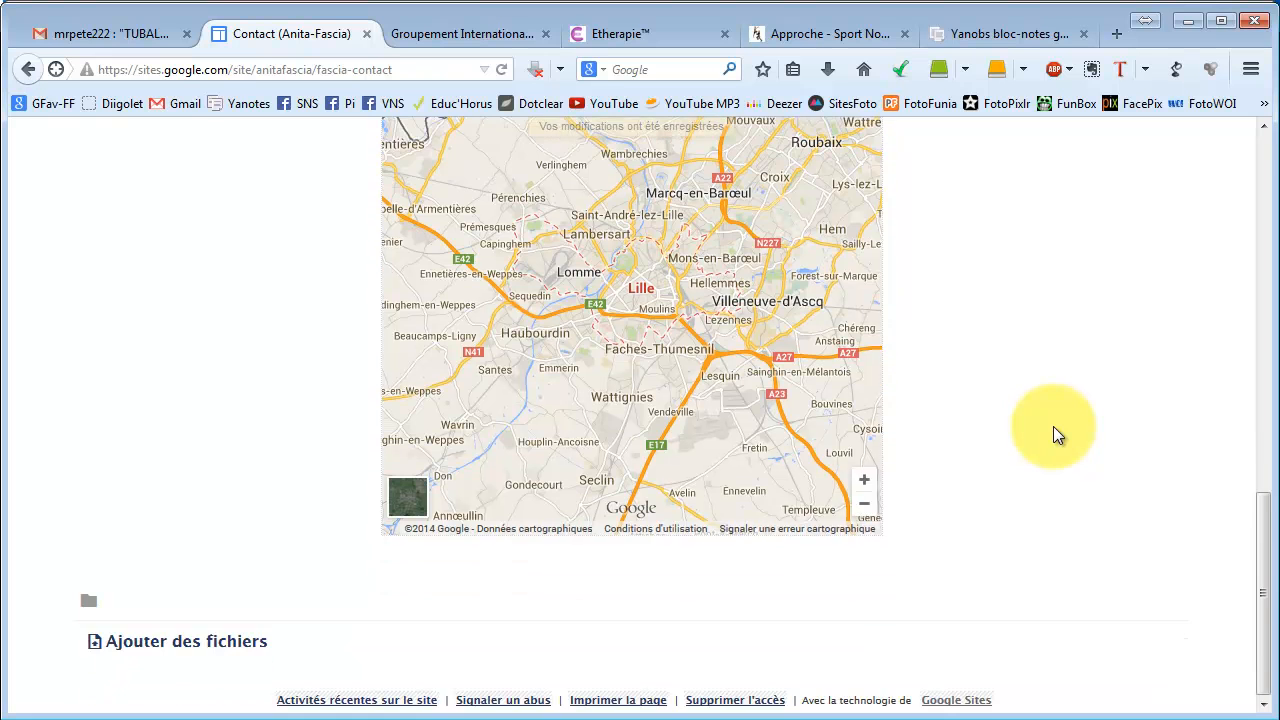
{"action": "scroll", "coordinate": [1053, 426], "scroll_direction": "up", "scroll_amount": 5}
{"action": "scroll", "coordinate": [1053, 426], "scroll_direction": "up", "scroll_amount": 6}
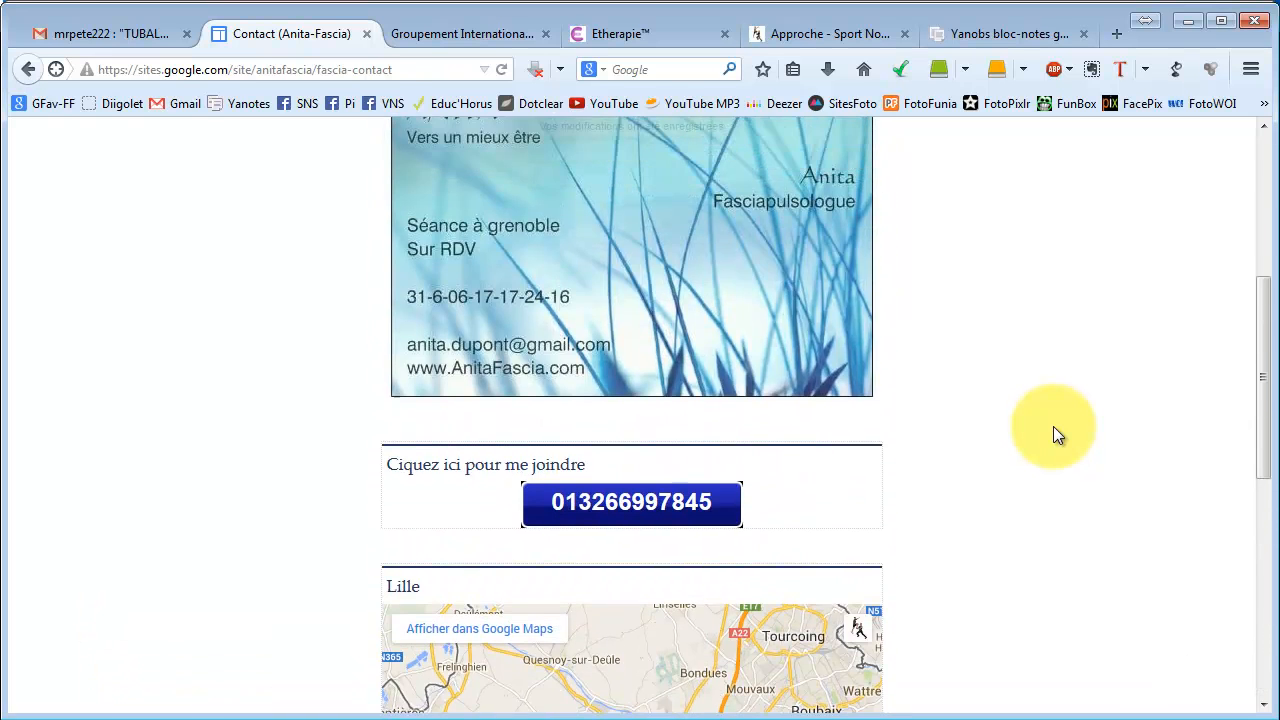
Go to the Accueil page showing the welcome text and Fascia Paris logo.
{"action": "left_click", "coordinate": [114, 337]}
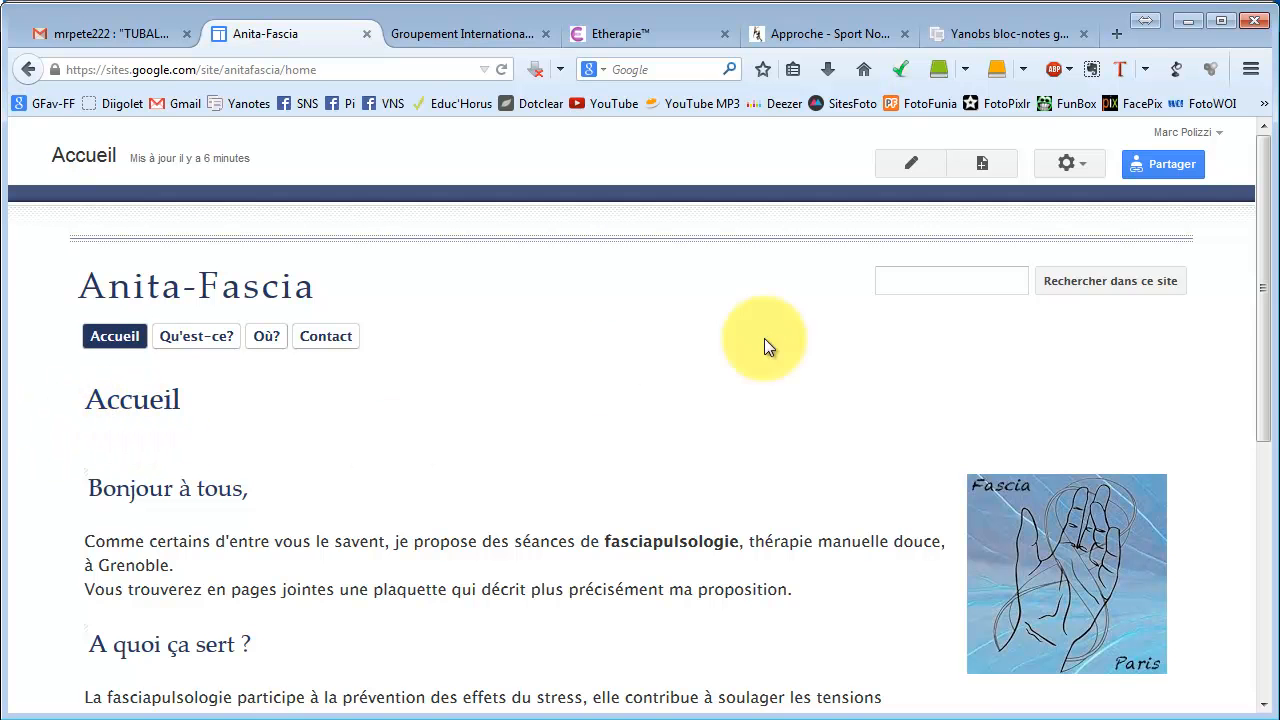
{"action": "mouse_move", "coordinate": [1262, 281]}
{"action": "left_mouse_down"}
{"action": "mouse_move", "coordinate": [1260, 520]}
{"action": "mouse_move", "coordinate": [1260, 277]}
{"action": "mouse_move", "coordinate": [1272, 262]}
{"action": "left_mouse_up"}
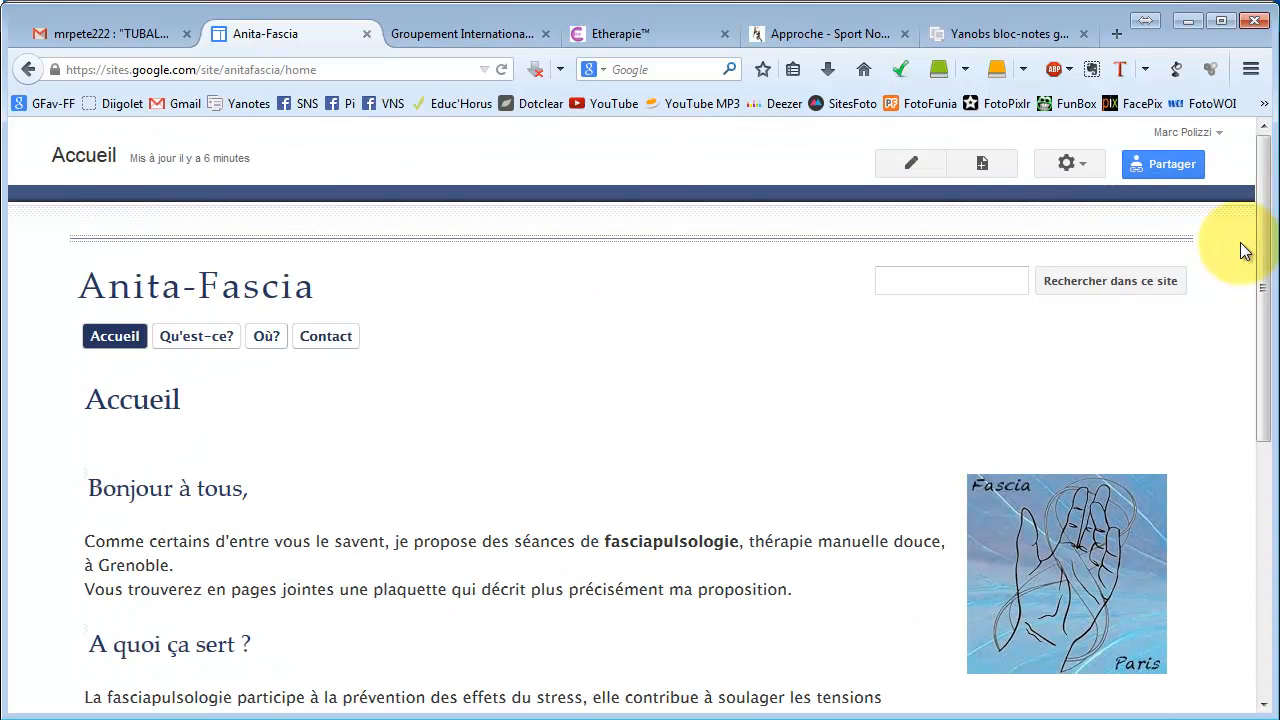